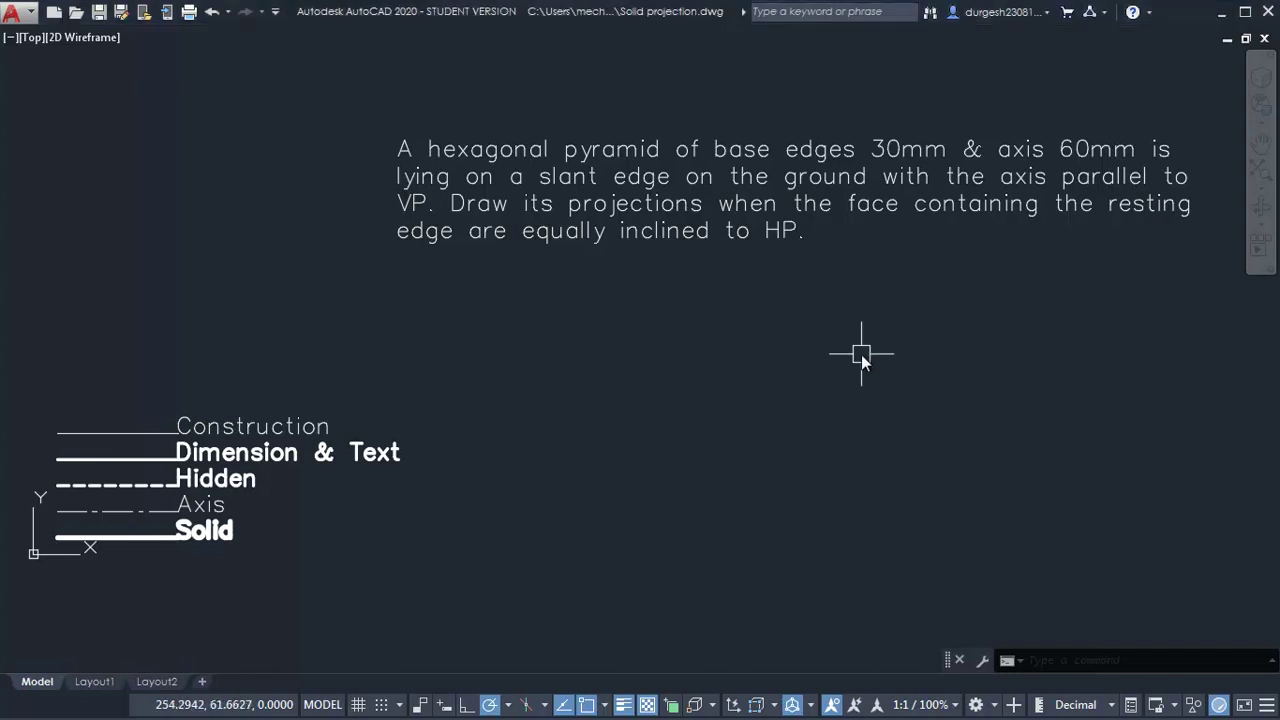
Fit the hexagonal pyramid problem drawing in view with the full interface, then switch to the Chrome lesson.
{"action": "key", "text": "ctrl+0"}
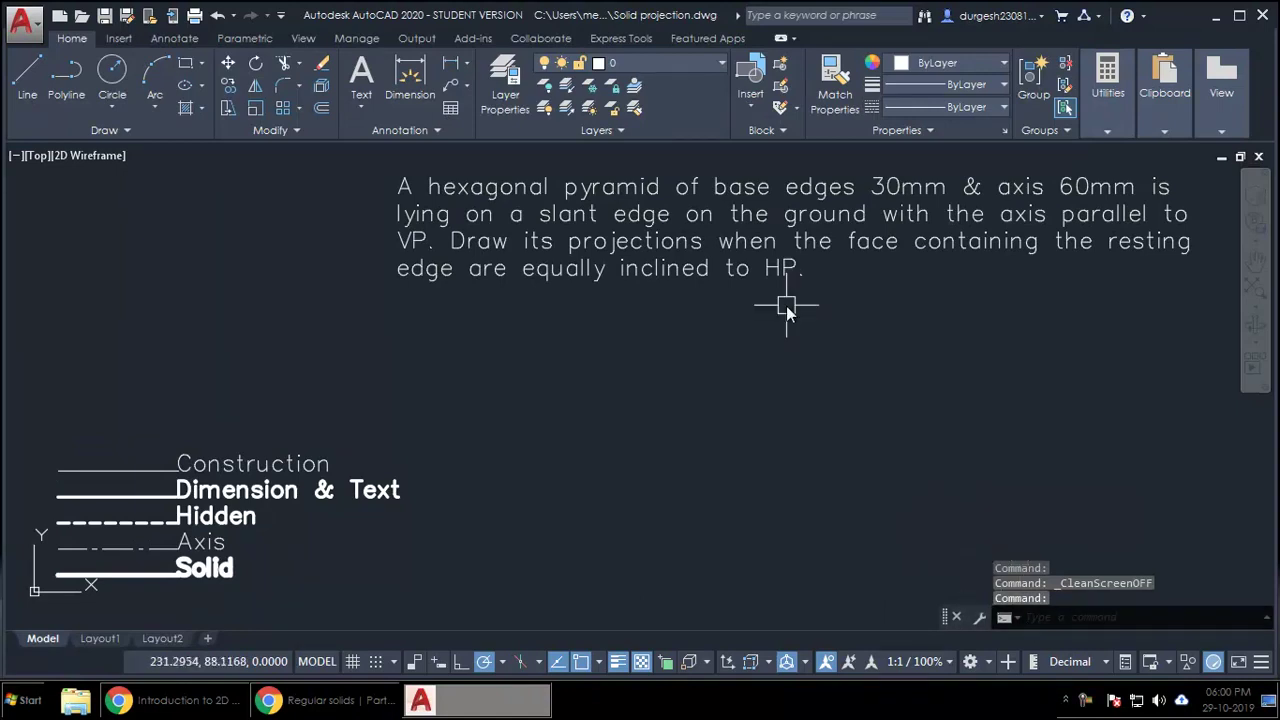
{"action": "scroll", "coordinate": [841, 395], "scroll_direction": "up", "scroll_amount": 1}
{"action": "middle_click", "coordinate": [841, 395]}
{"action": "middle_click", "coordinate": [841, 395]}
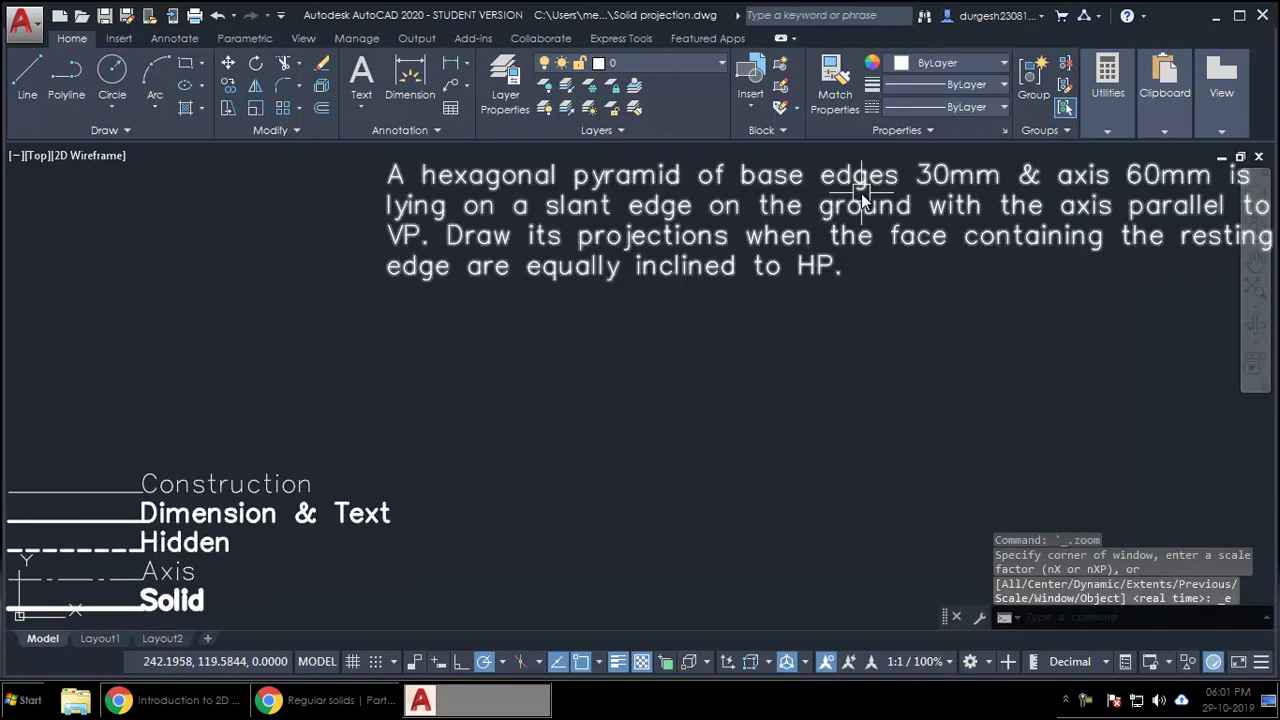
{"action": "key", "text": "ctrl+0"}
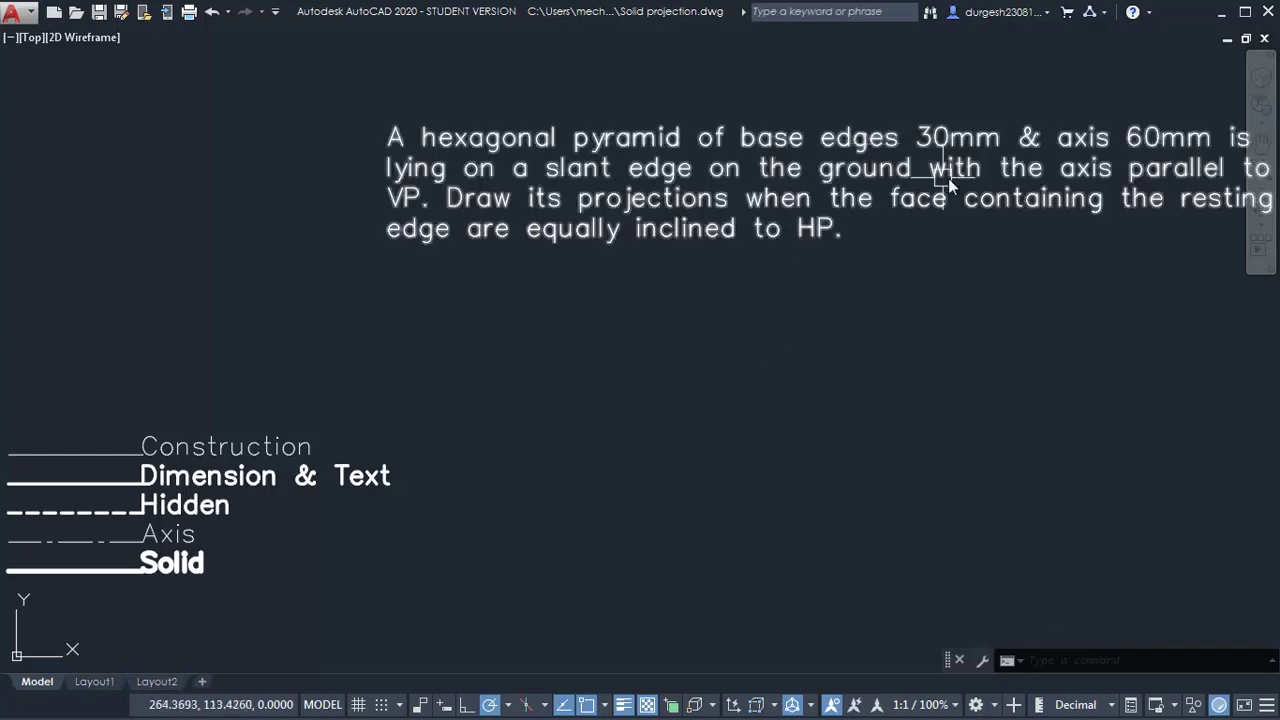
{"action": "middle_click_drag", "start_coordinate": [1109, 291], "coordinate": [1074, 309]}
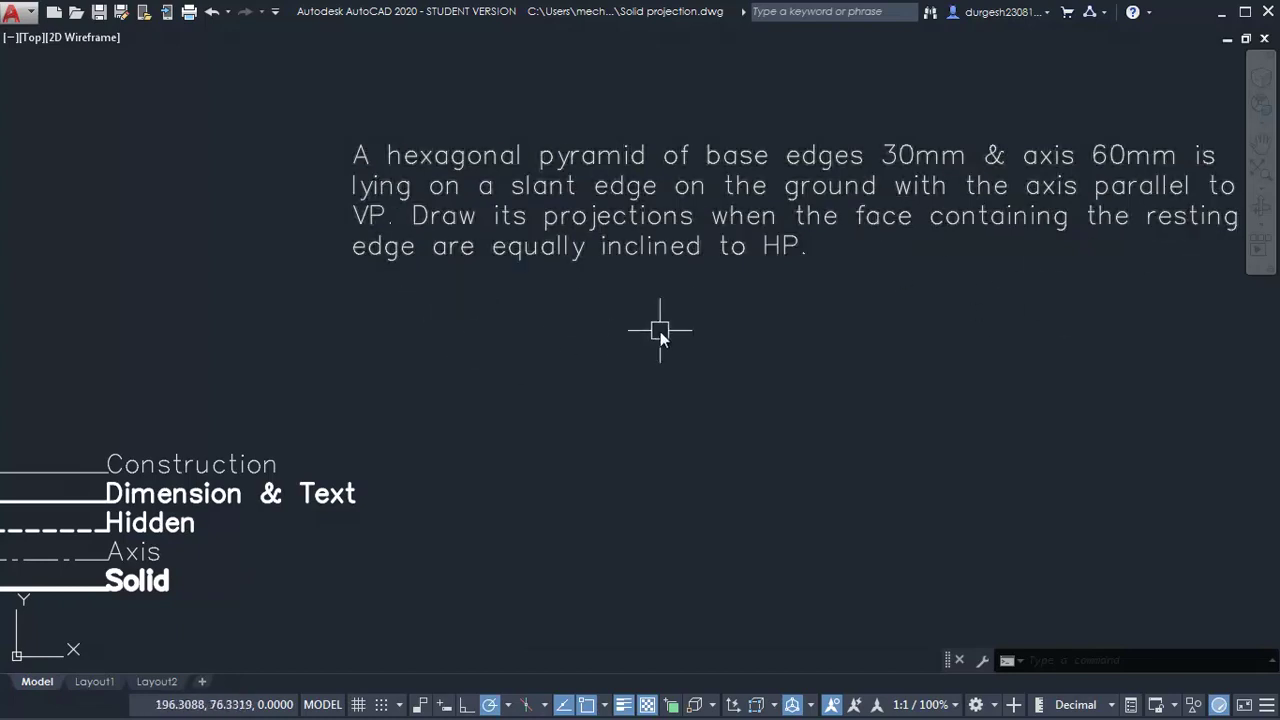
{"action": "key", "text": "ctrl+0"}
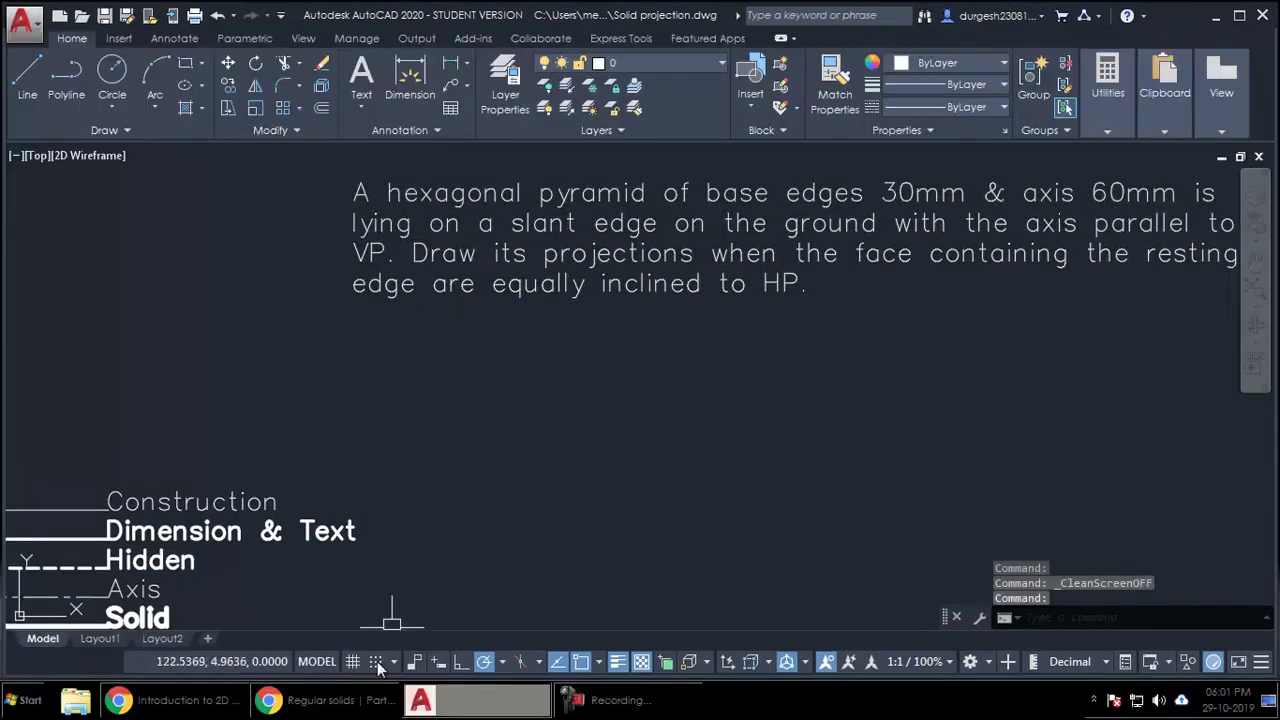
{"action": "key", "text": "alt+Tab"}
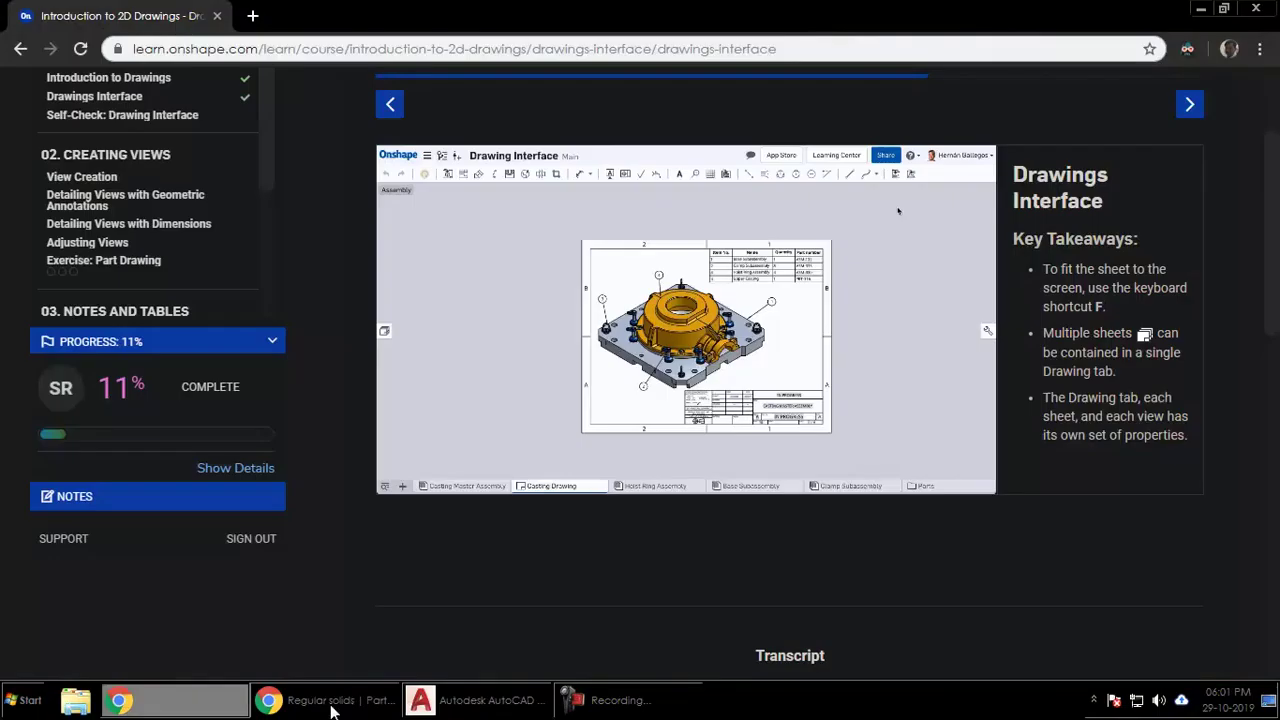
Bring up the Regular solids part studio and show only Part 1.
{"action": "left_click", "coordinate": [210, 706]}
{"action": "key", "text": "alt+Tab"}
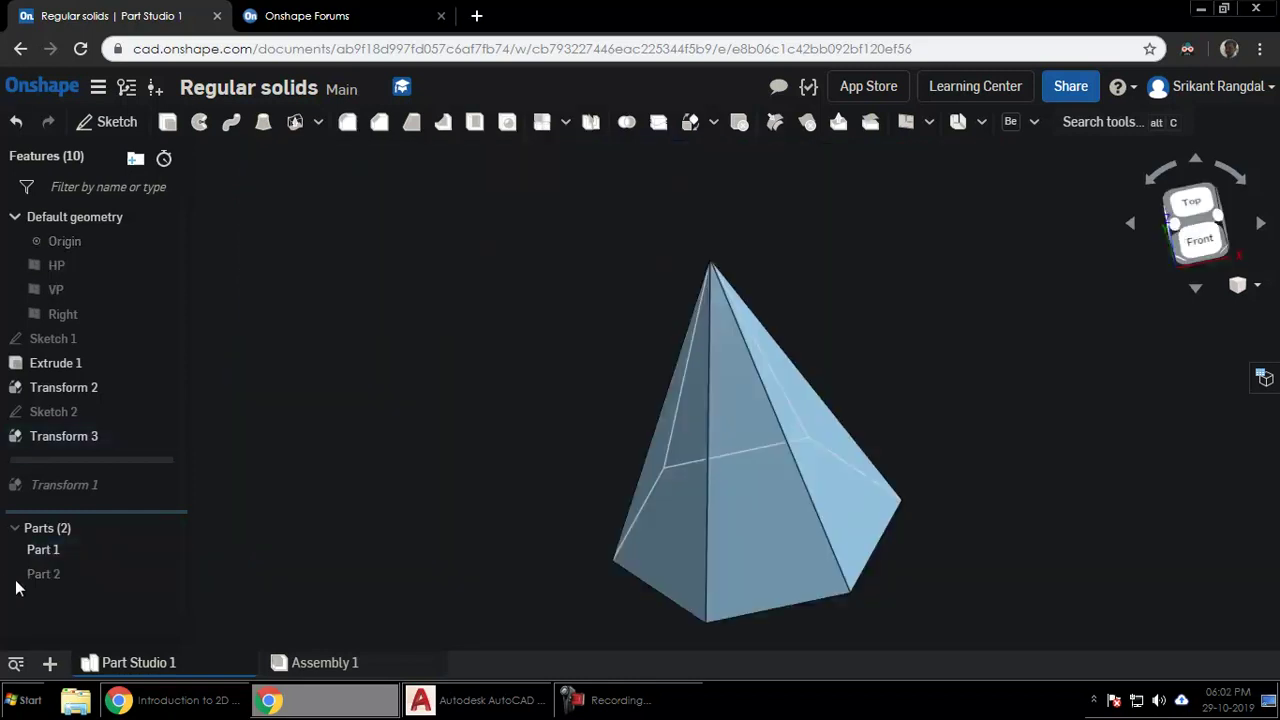
{"action": "right_click", "coordinate": [108, 552]}
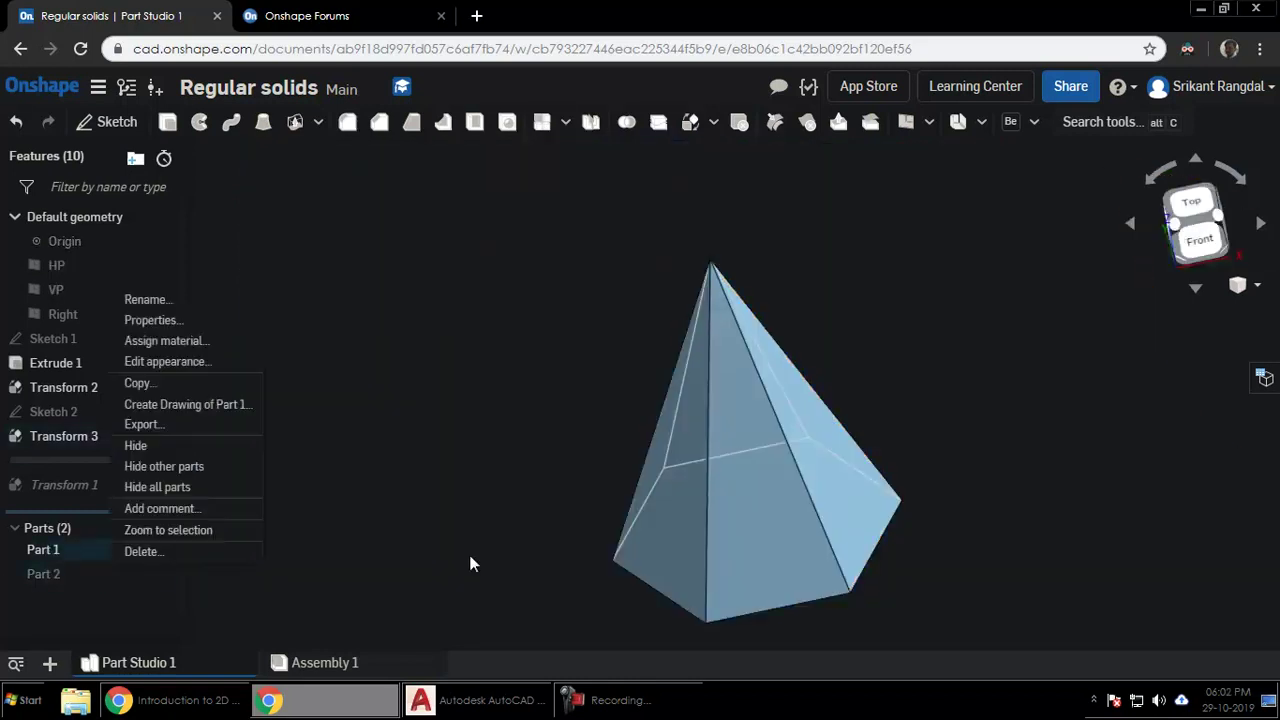
{"action": "left_click", "coordinate": [993, 460]}
Orbit and zoom around the Part 1 pyramid to inspect it in 3D.
{"action": "right_click_drag", "start_coordinate": [763, 503], "coordinate": [800, 525]}
{"action": "left_click", "coordinate": [1240, 285]}
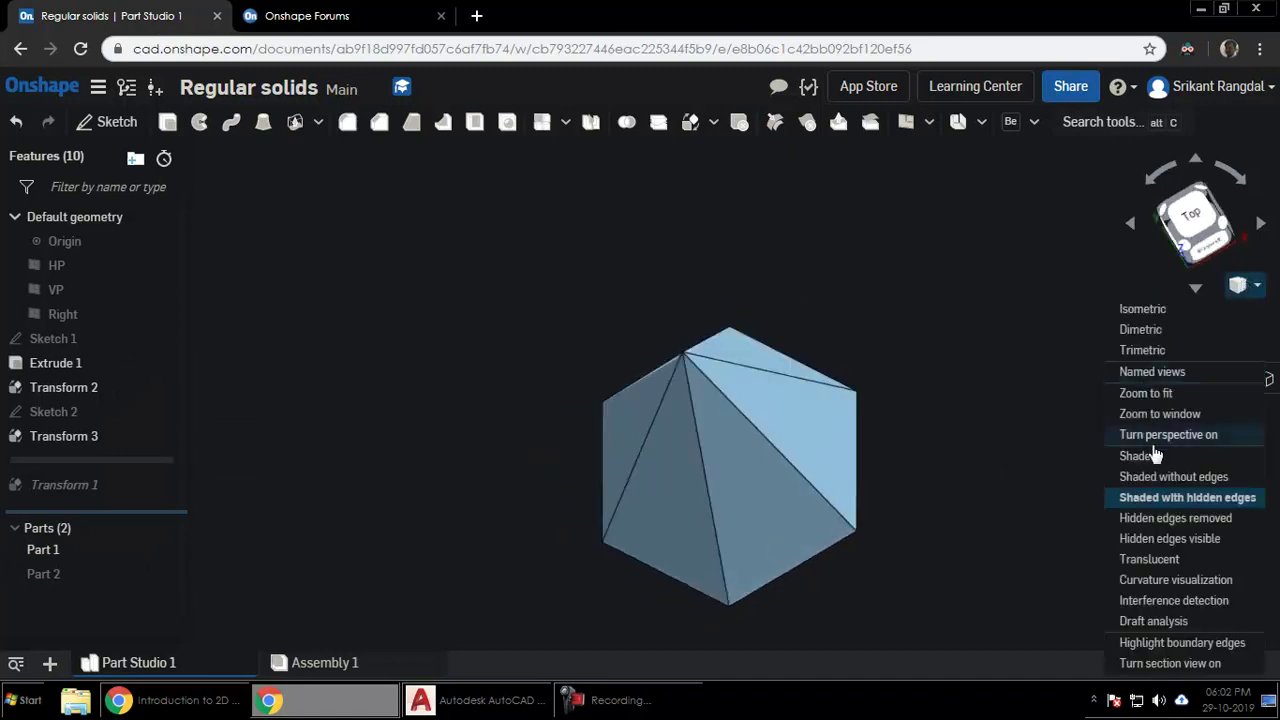
{"action": "left_click", "coordinate": [1075, 456]}
{"action": "right_click_drag", "start_coordinate": [794, 405], "coordinate": [691, 247]}
{"action": "right_click_drag", "start_coordinate": [871, 417], "coordinate": [775, 268]}
{"action": "scroll", "coordinate": [830, 480], "scroll_direction": "up", "scroll_amount": 2}
{"action": "scroll", "coordinate": [830, 495], "scroll_direction": "down", "scroll_amount": 3}
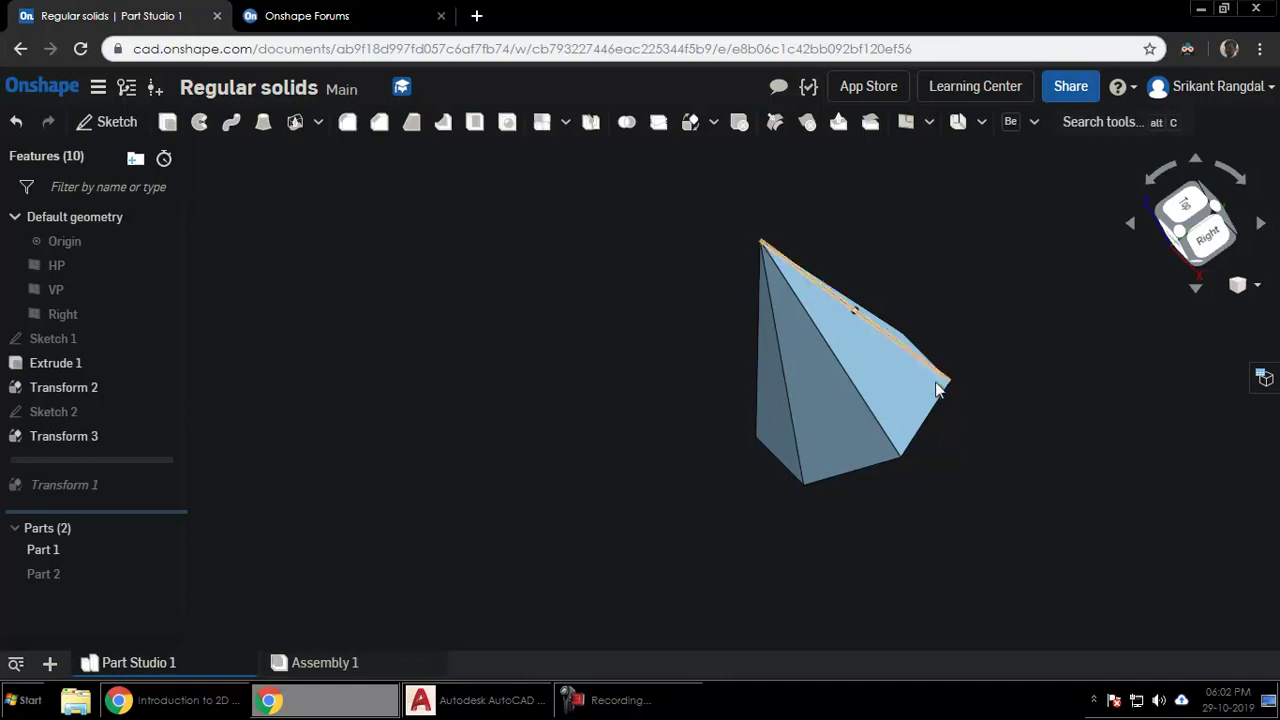
{"action": "right_click_drag", "start_coordinate": [891, 449], "coordinate": [911, 349]}
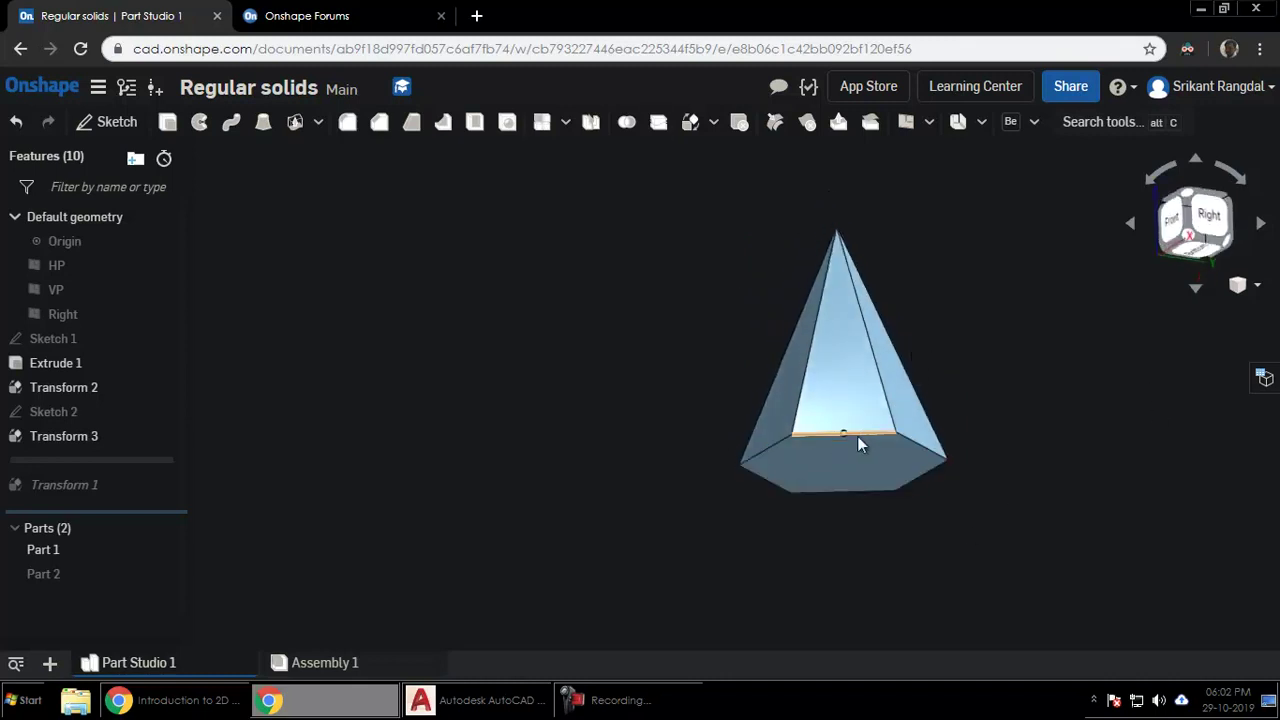
View the pyramid from the front, then from the top, and return to AutoCAD.
{"action": "left_click", "coordinate": [1190, 233]}
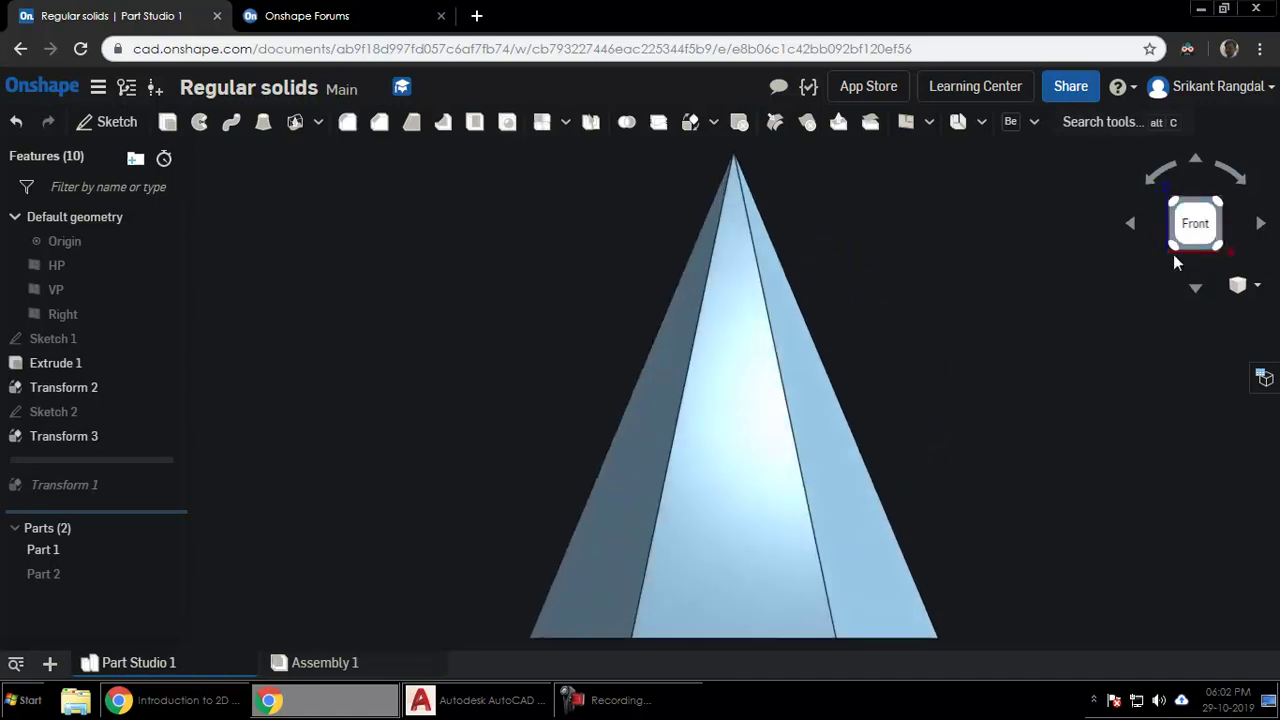
{"action": "left_click", "coordinate": [662, 495]}
{"action": "right_click_drag", "start_coordinate": [977, 417], "coordinate": [1155, 208]}
{"action": "left_click", "coordinate": [1198, 207]}
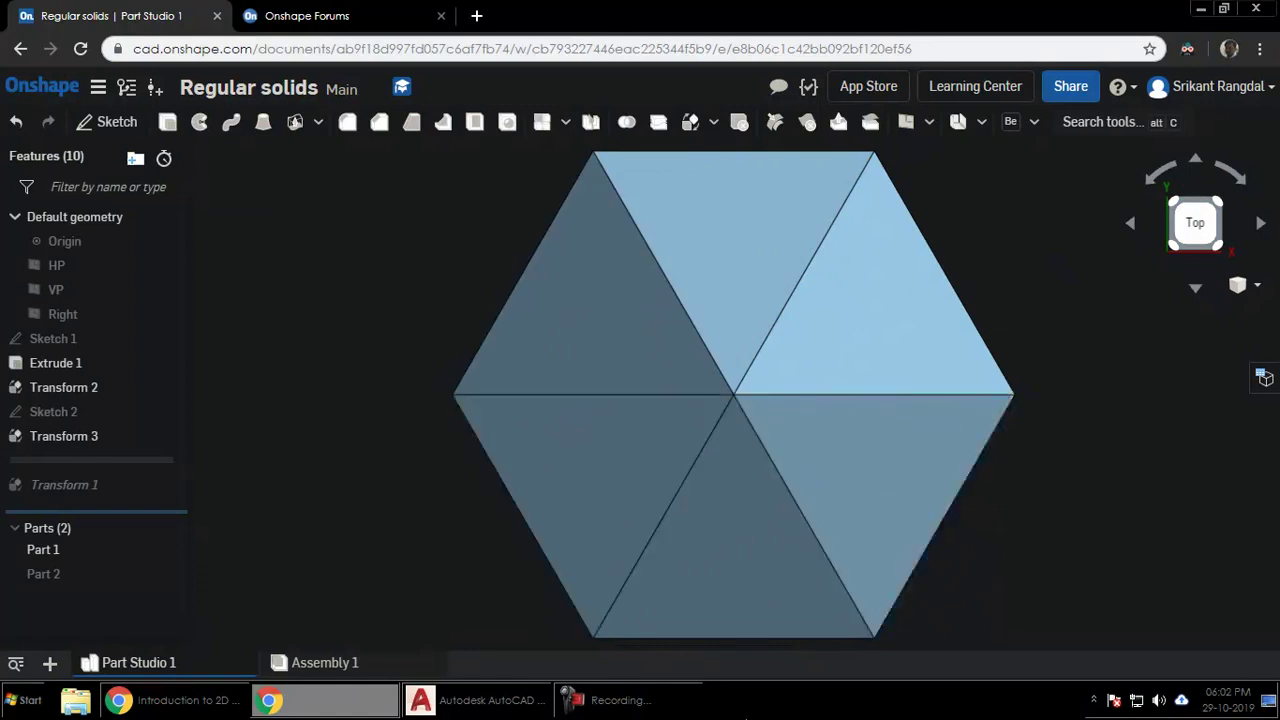
{"action": "key", "text": "alt+Tab"}
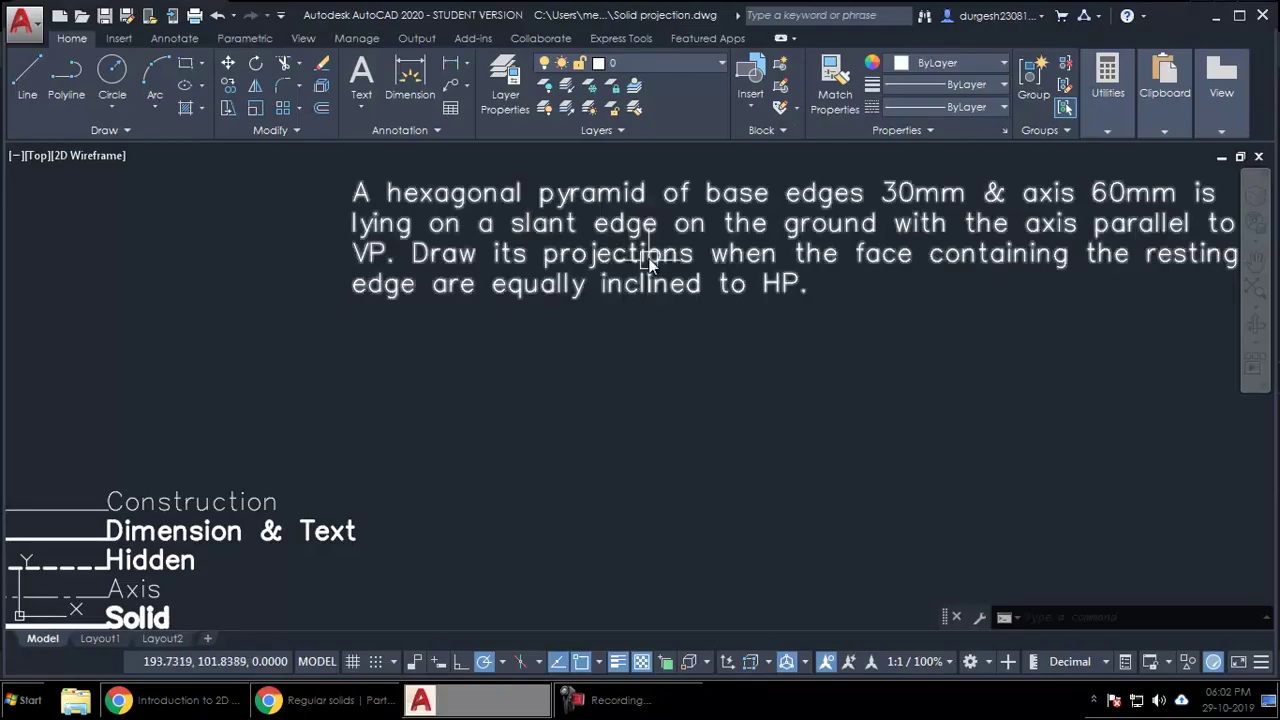
Pan the AutoCAD problem drawing slightly left to reread the statement.
{"action": "middle_click_drag", "start_coordinate": [780, 365], "coordinate": [737, 375]}
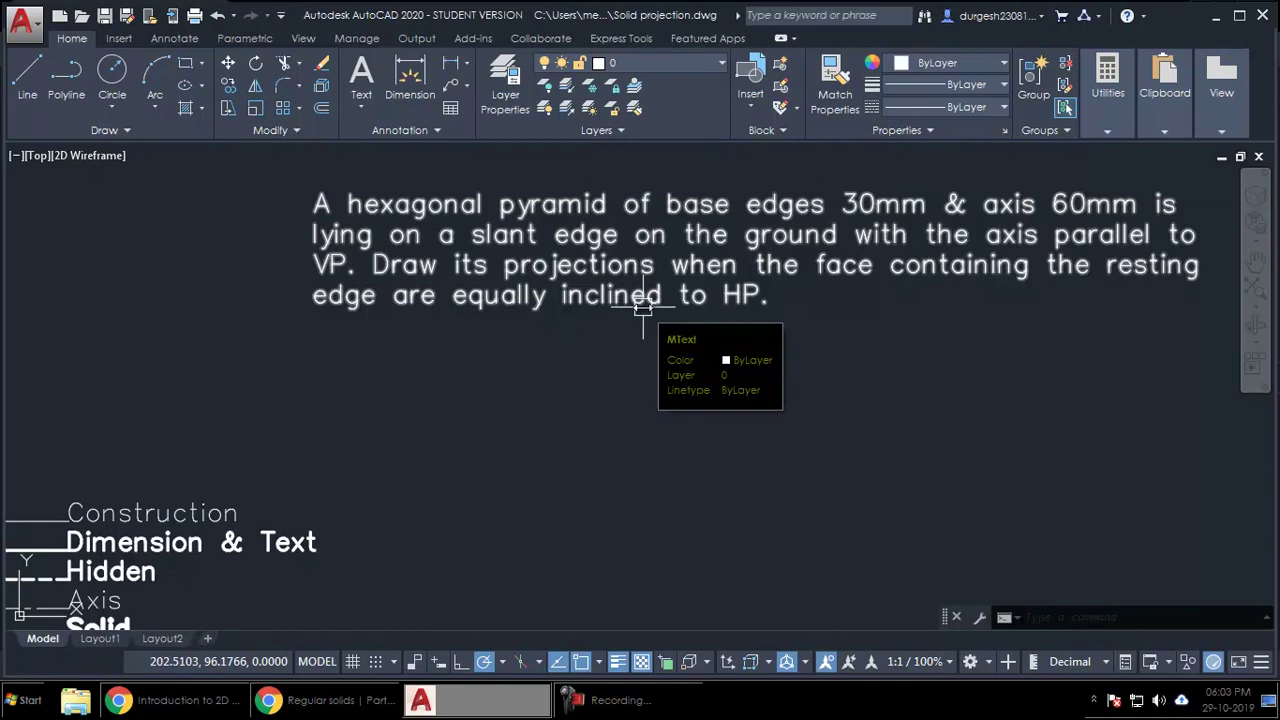
Fit both pyramids in an exact front view in the Onshape part studio.
{"action": "left_click", "coordinate": [330, 700]}
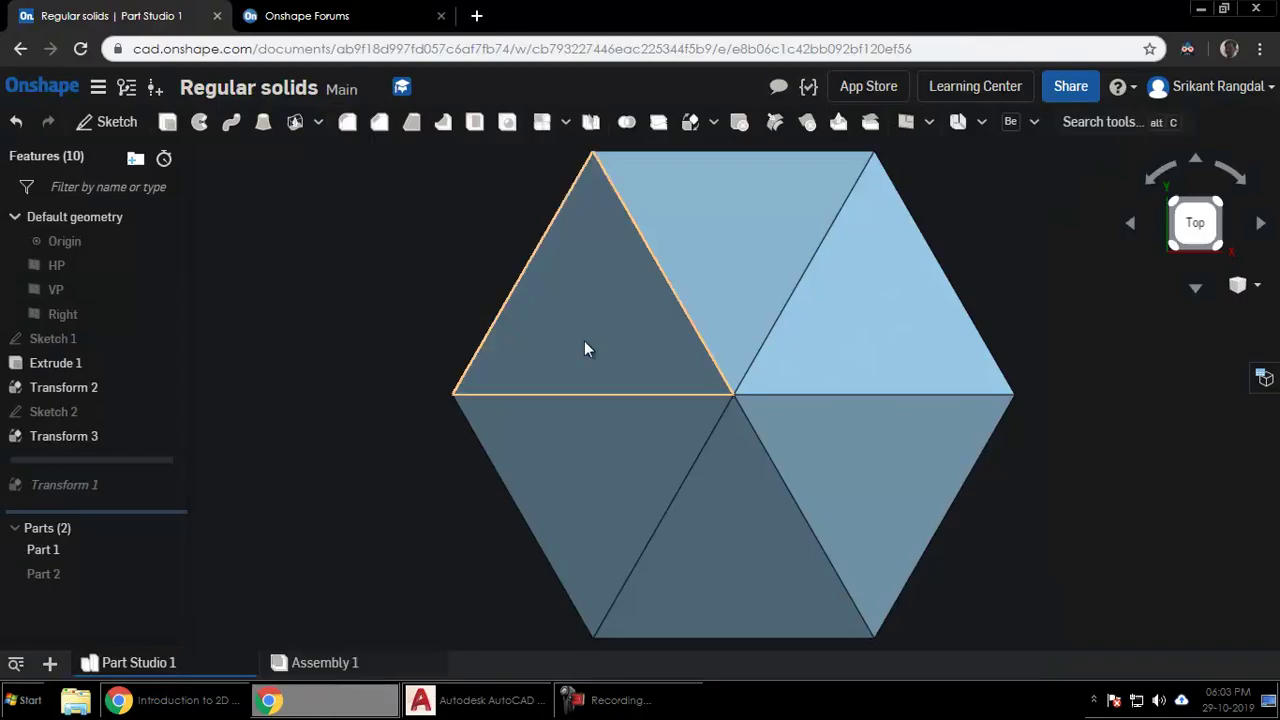
{"action": "scroll", "coordinate": [628, 375], "scroll_direction": "down", "scroll_amount": 2}
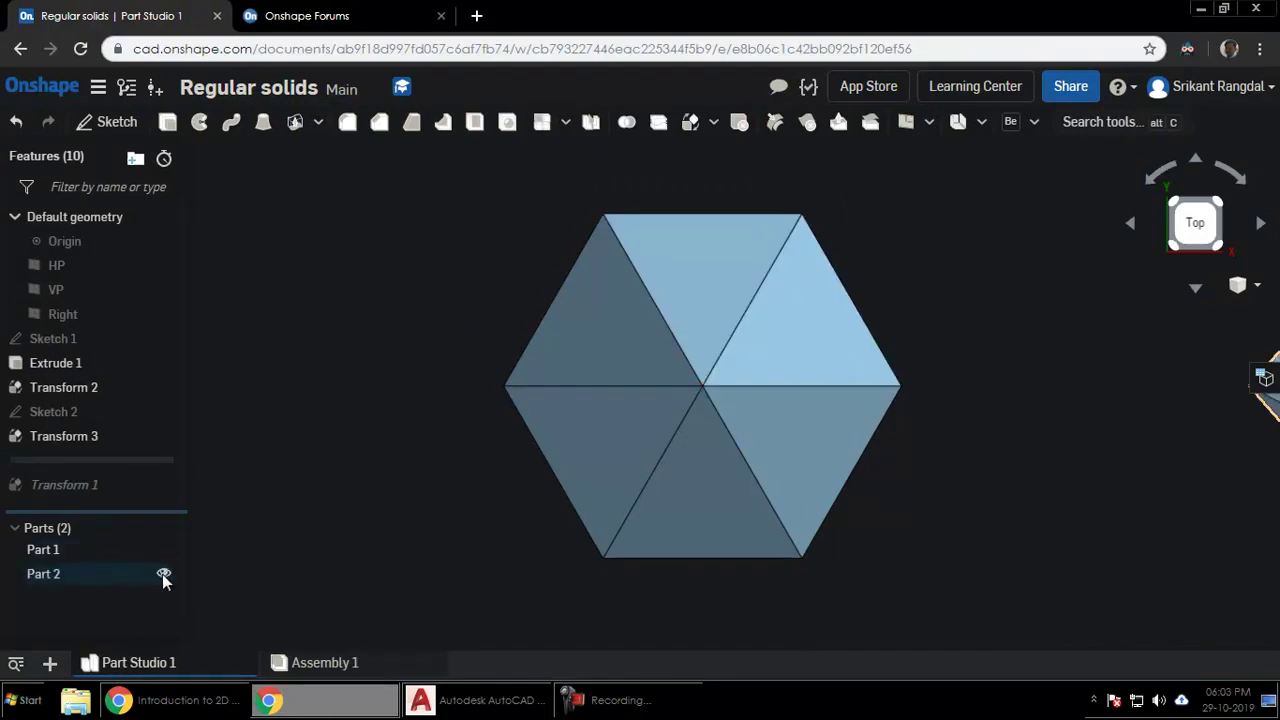
{"action": "key", "text": "f"}
{"action": "key", "text": "shift+1"}
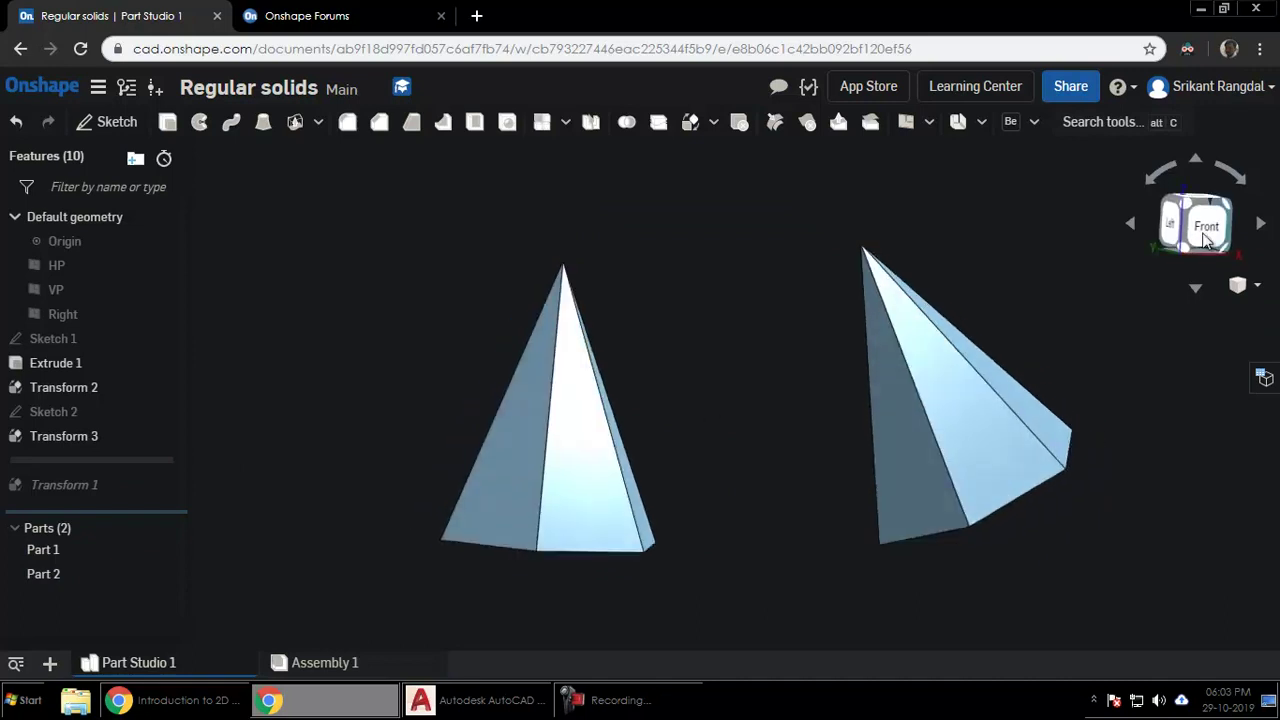
{"action": "left_click", "coordinate": [1188, 236]}
Edit Transform 3 so Part 2 rotates 115 degrees about the Sketch 2 edge.
{"action": "right_click", "coordinate": [64, 442]}
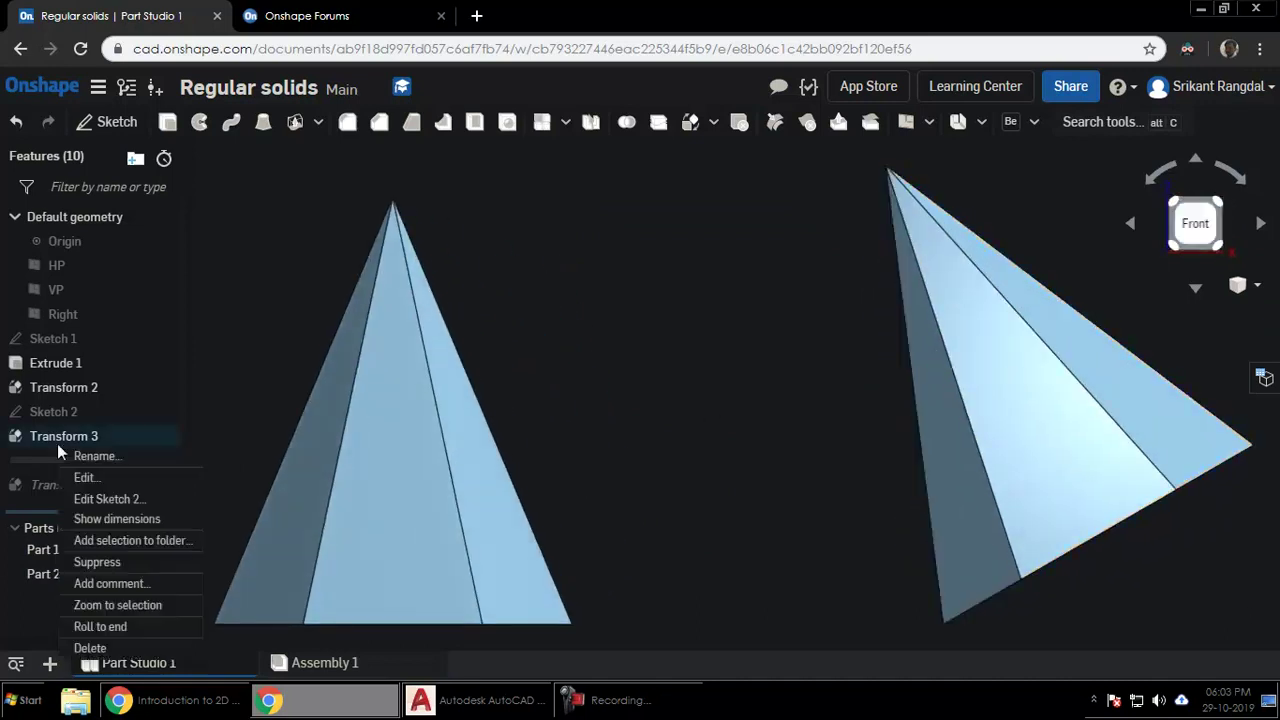
{"action": "left_click", "coordinate": [84, 478]}
{"action": "left_click_drag", "start_coordinate": [968, 346], "coordinate": [665, 570]}
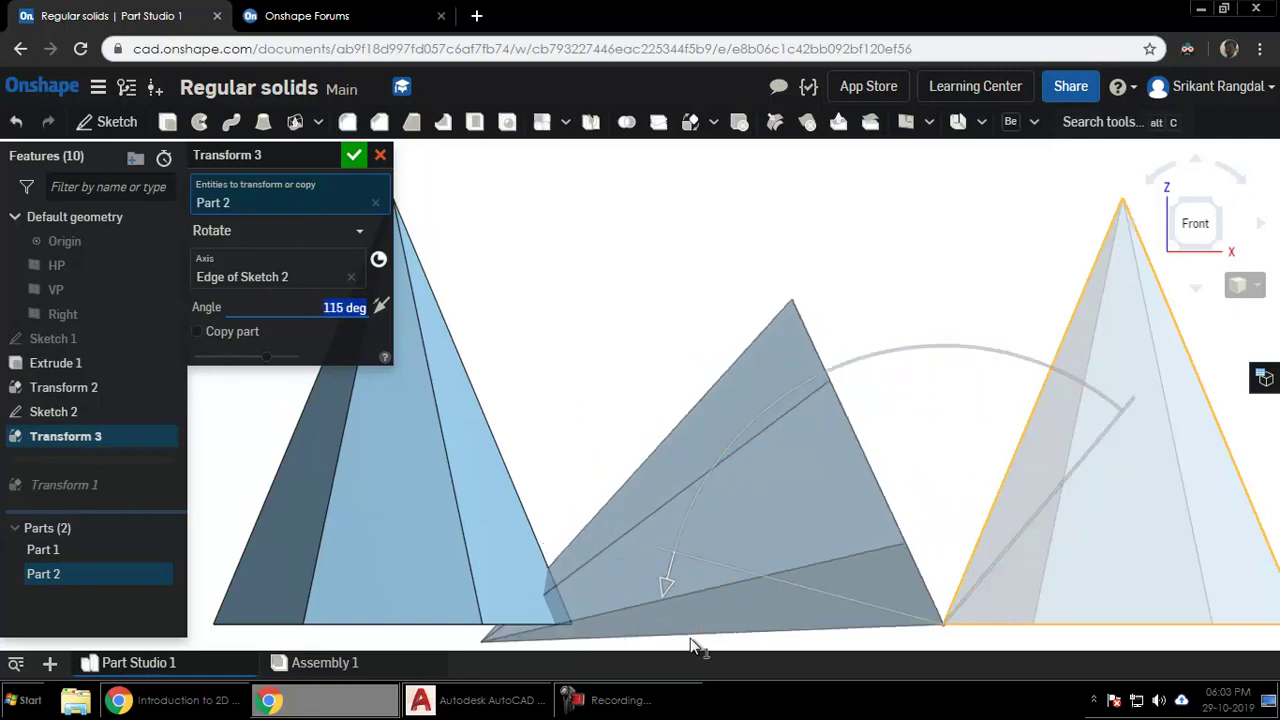
{"action": "left_click", "coordinate": [350, 156]}
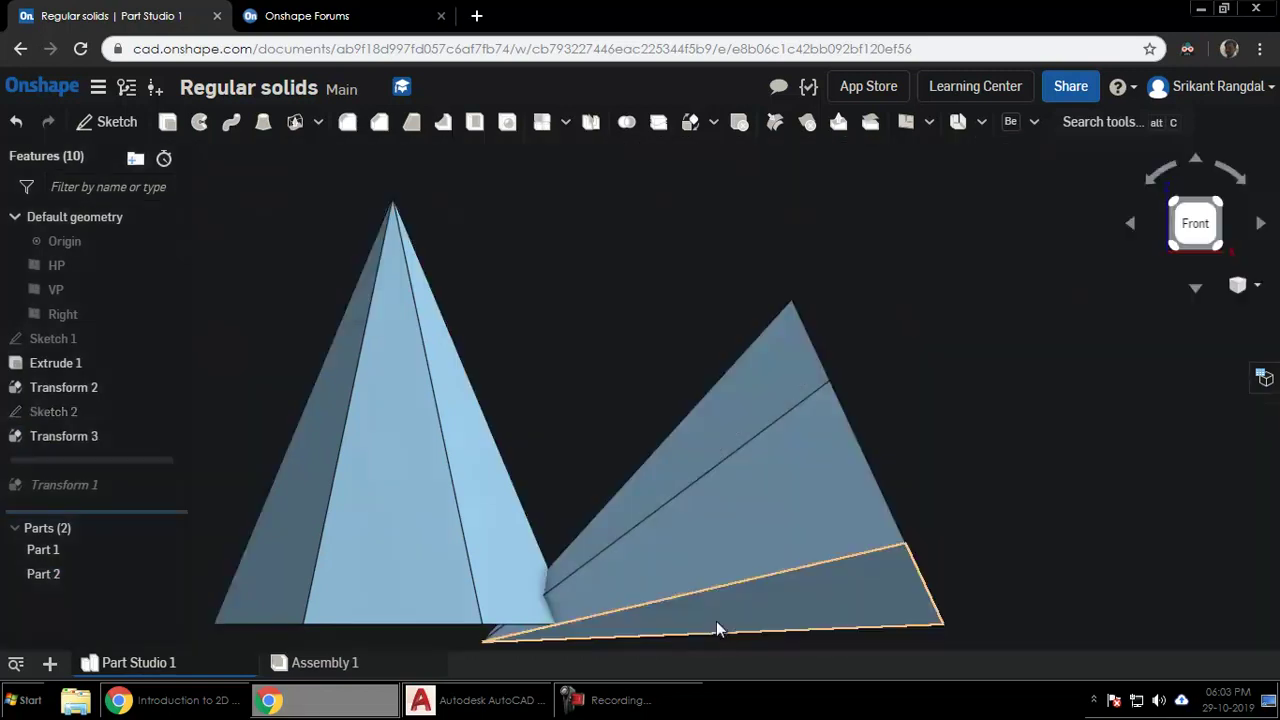
Measure the tilted pyramid's grounded edge and show the VP plane, looking down on both solids.
{"action": "left_click", "coordinate": [686, 633]}
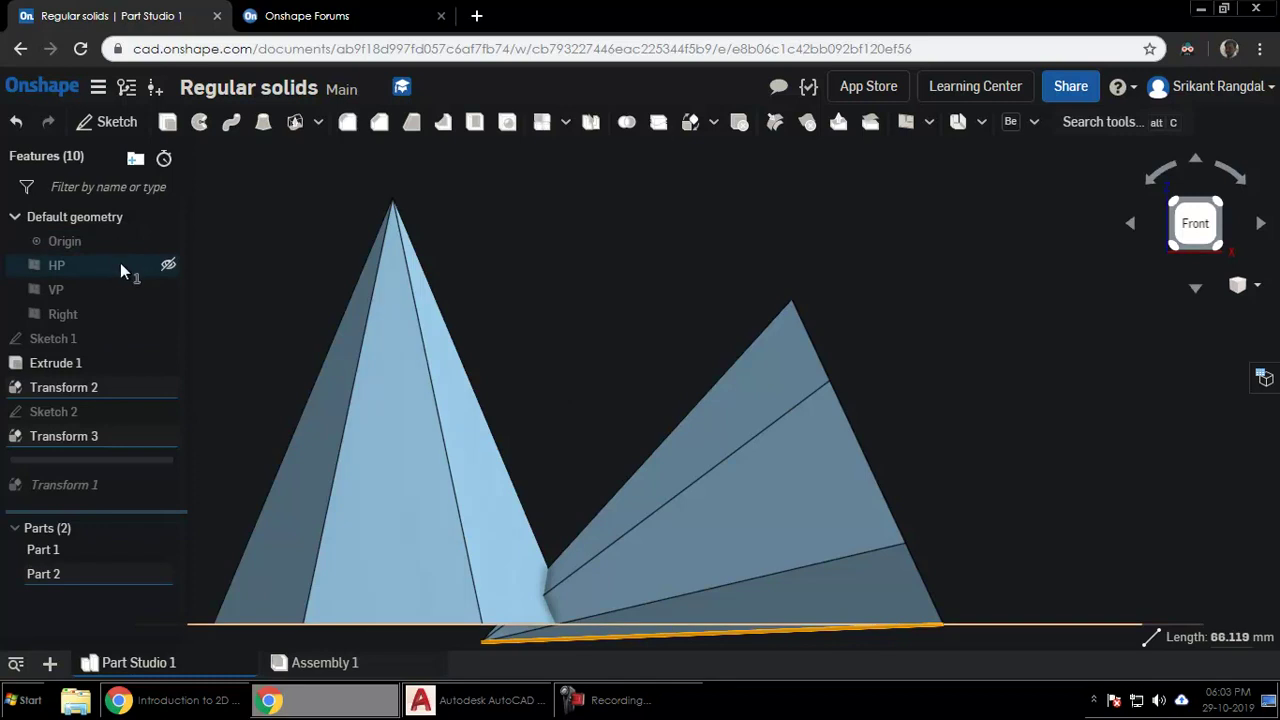
{"action": "left_click", "coordinate": [169, 290]}
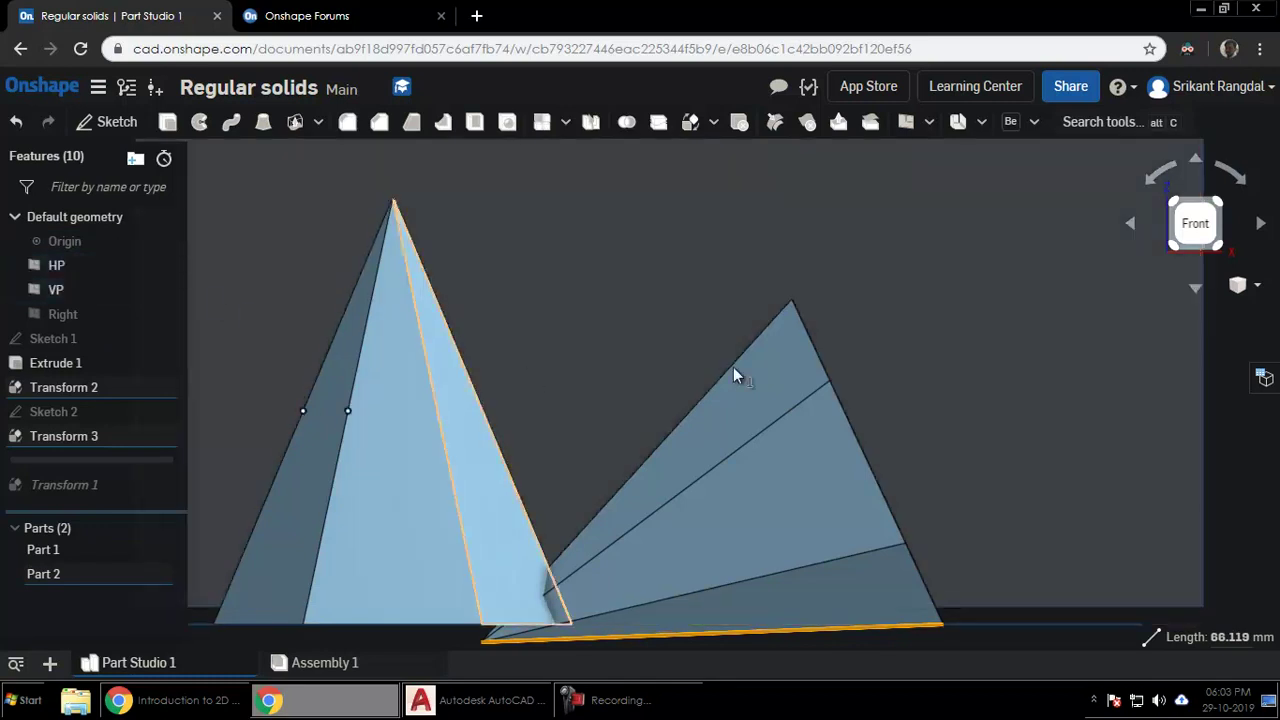
{"action": "scroll", "coordinate": [980, 345], "scroll_direction": "down", "scroll_amount": 3}
{"action": "mouse_move", "coordinate": [889, 337]}
{"action": "right_mouse_down"}
{"action": "mouse_move", "coordinate": [883, 375]}
{"action": "mouse_move", "coordinate": [889, 350]}
{"action": "right_mouse_up"}
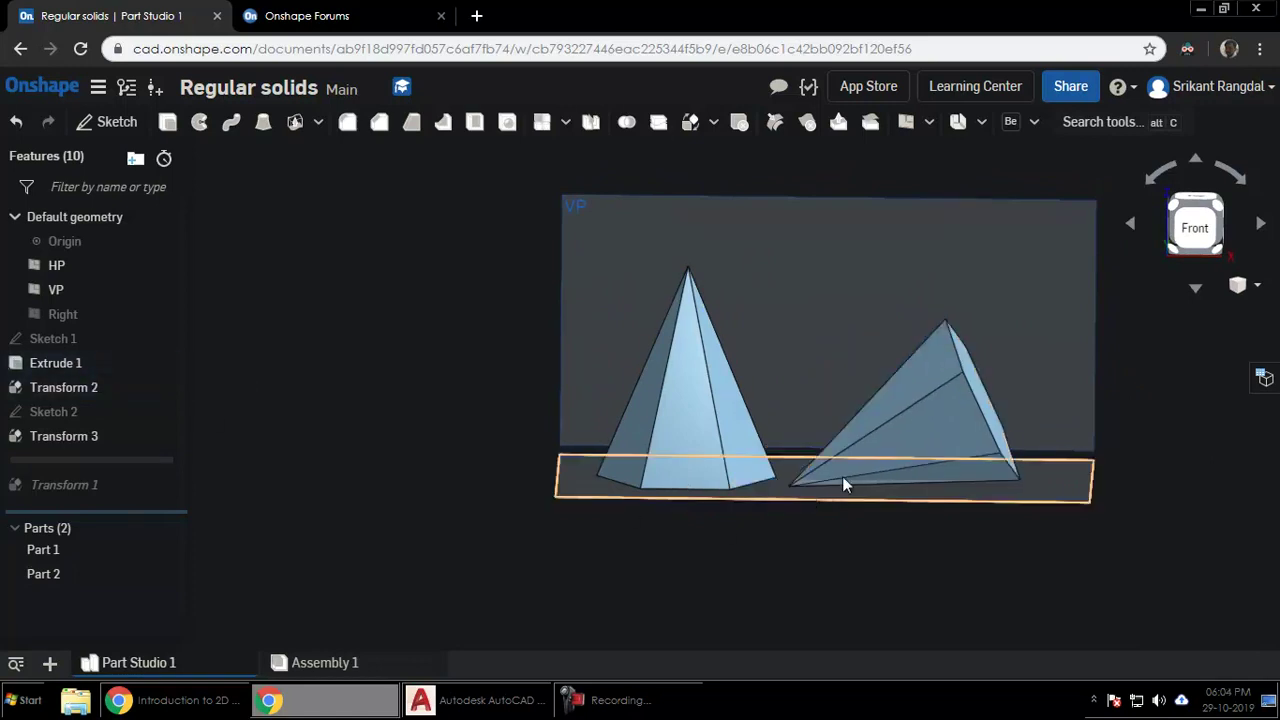
{"action": "right_click_drag", "start_coordinate": [984, 500], "coordinate": [926, 507]}
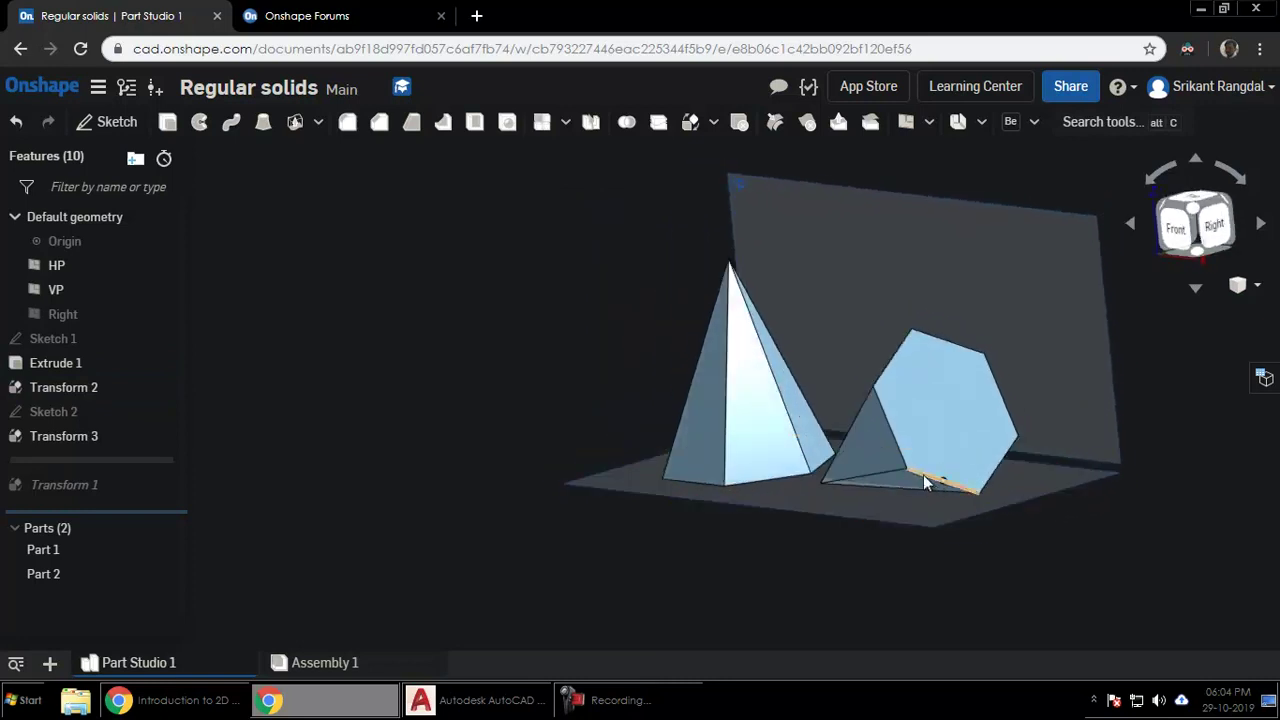
Measure the angle between two adjacent base edges of the tilted pyramid, then view it from the right.
{"action": "left_click", "coordinate": [1004, 455]}
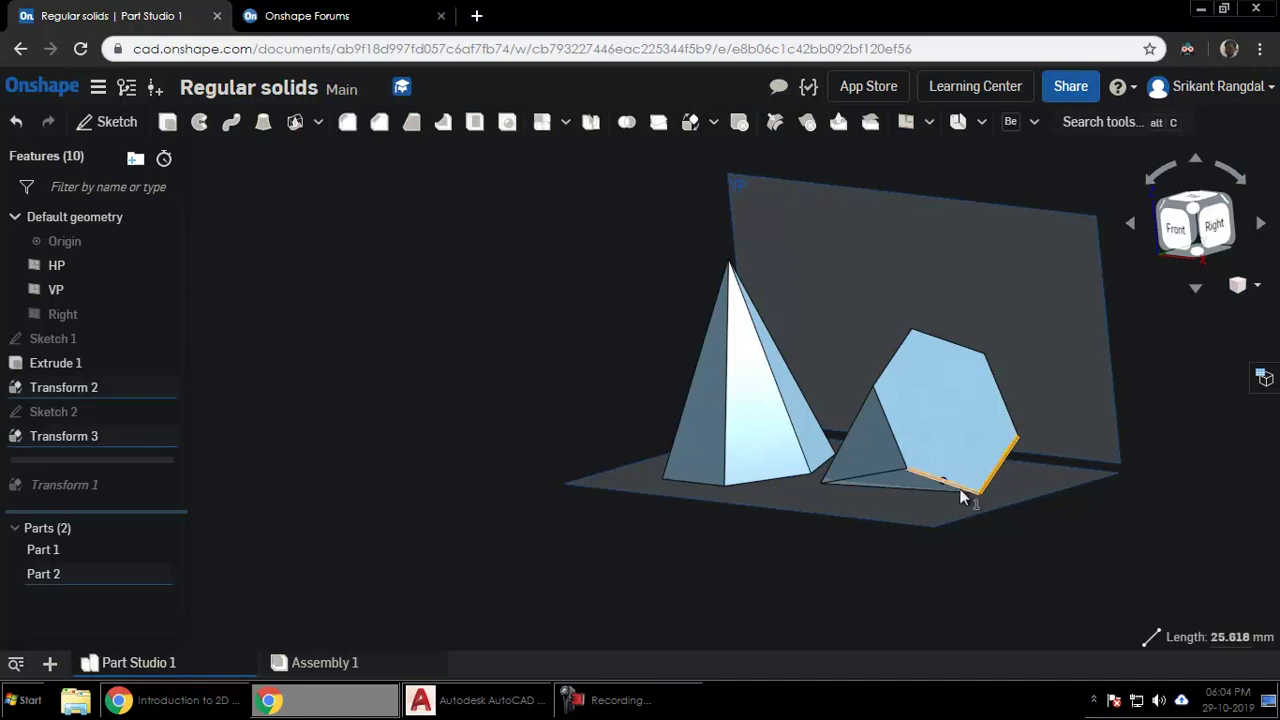
{"action": "left_click", "coordinate": [930, 480]}
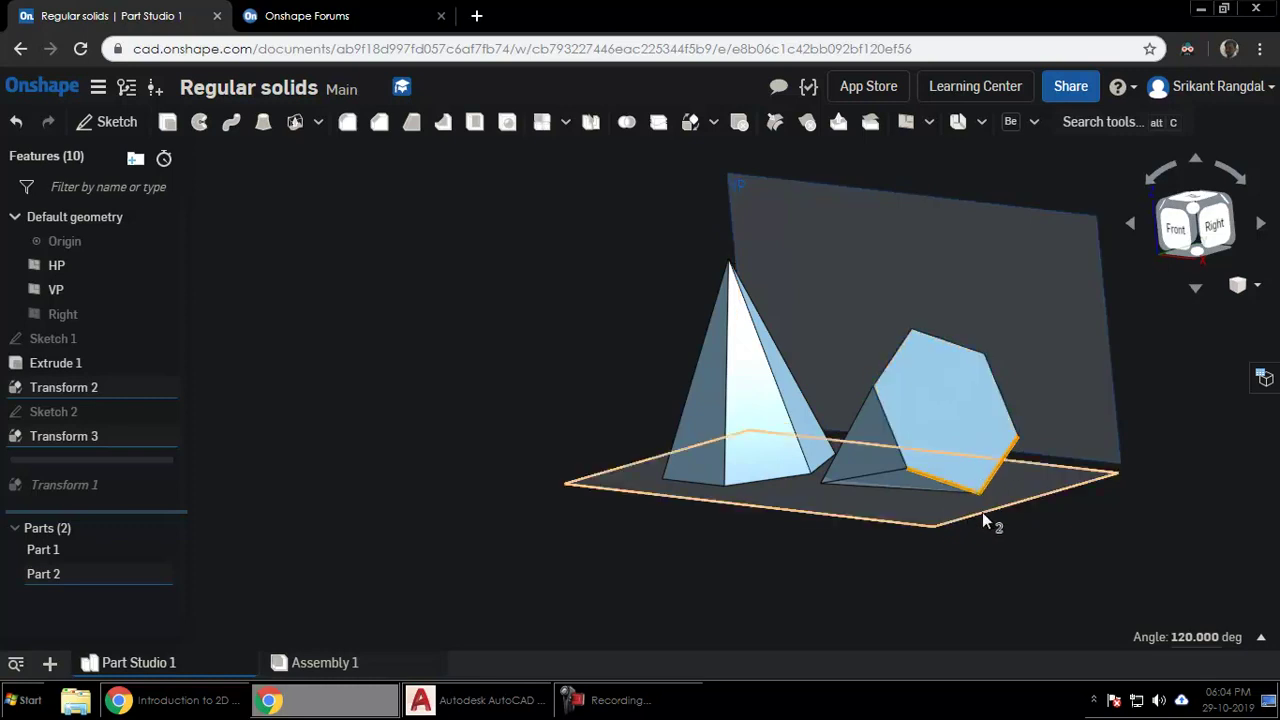
{"action": "right_click_drag", "start_coordinate": [982, 512], "coordinate": [1008, 508]}
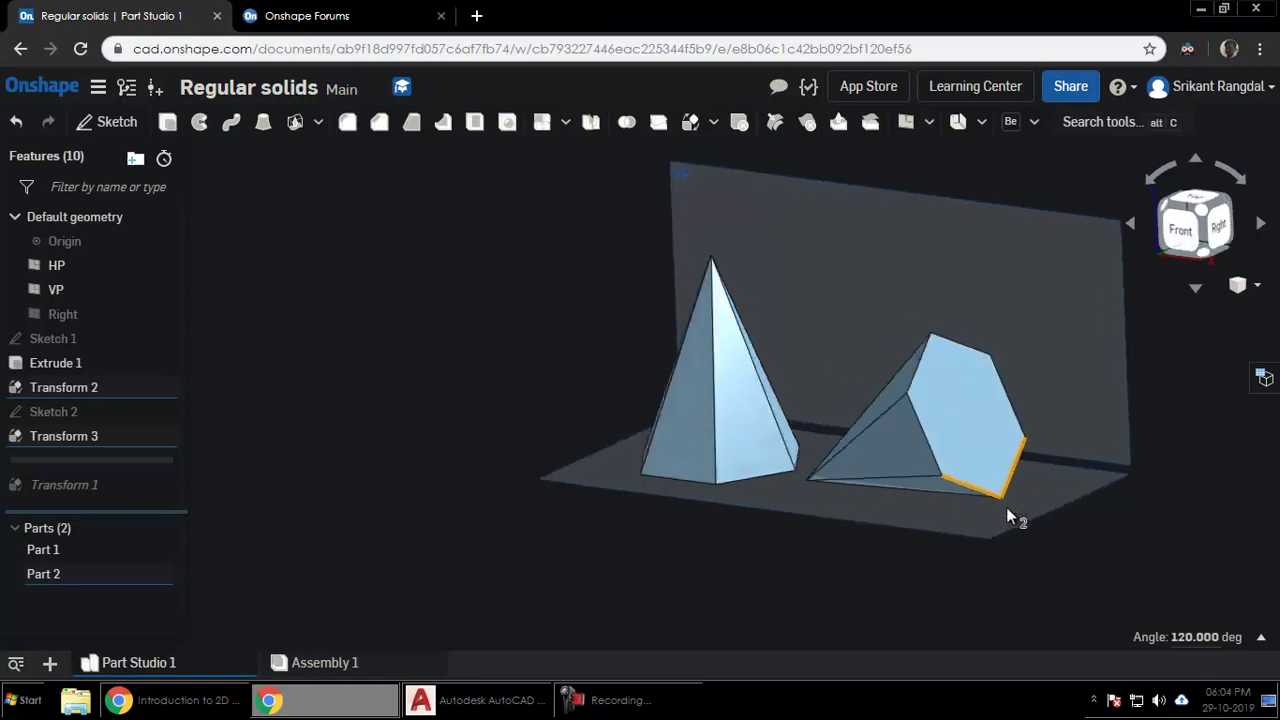
{"action": "left_click", "coordinate": [1224, 240]}
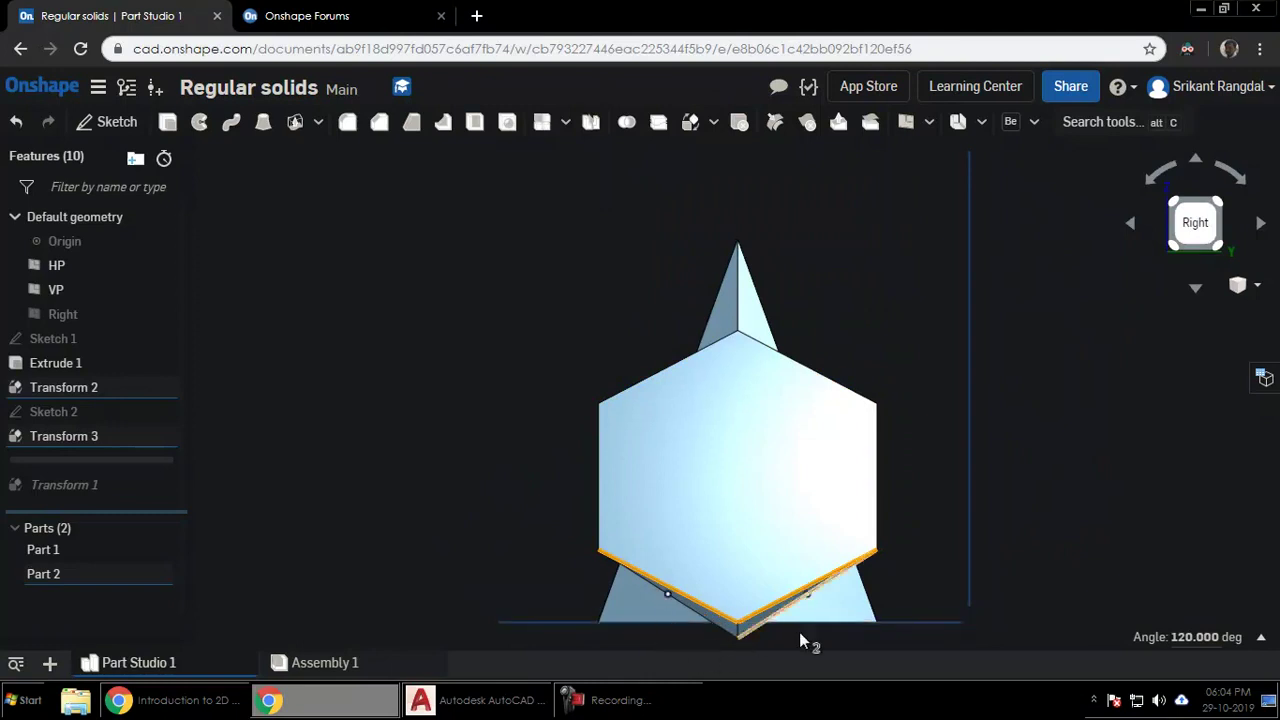
Select the HP plane and orbit to a front view of both solids resting on it.
{"action": "left_click", "coordinate": [905, 623]}
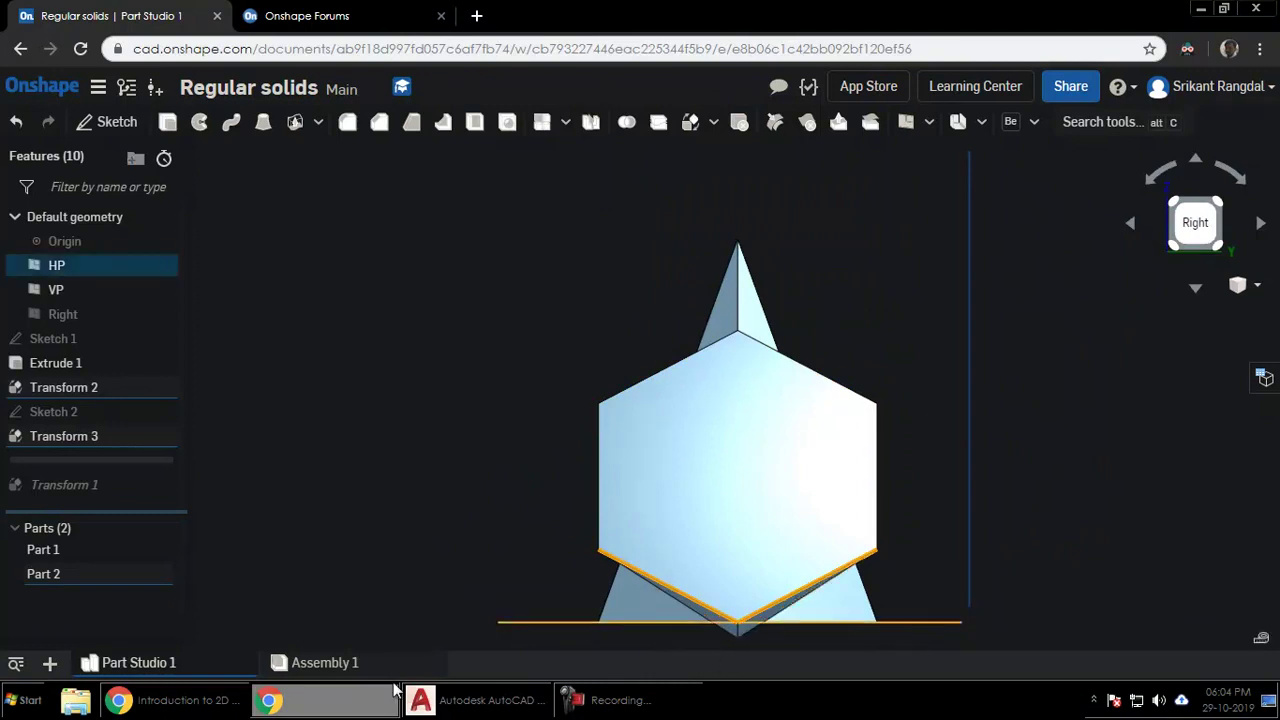
{"action": "right_click_drag", "start_coordinate": [600, 414], "coordinate": [692, 402]}
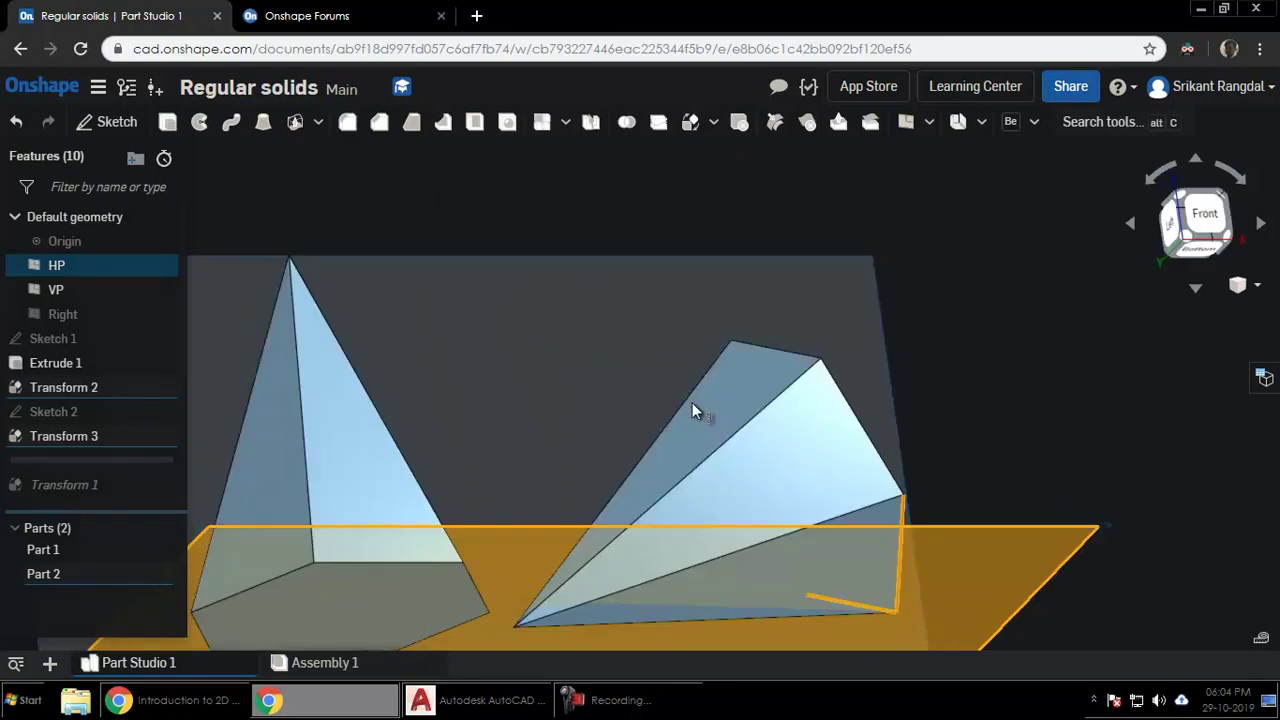
{"action": "left_click", "coordinate": [1220, 207]}
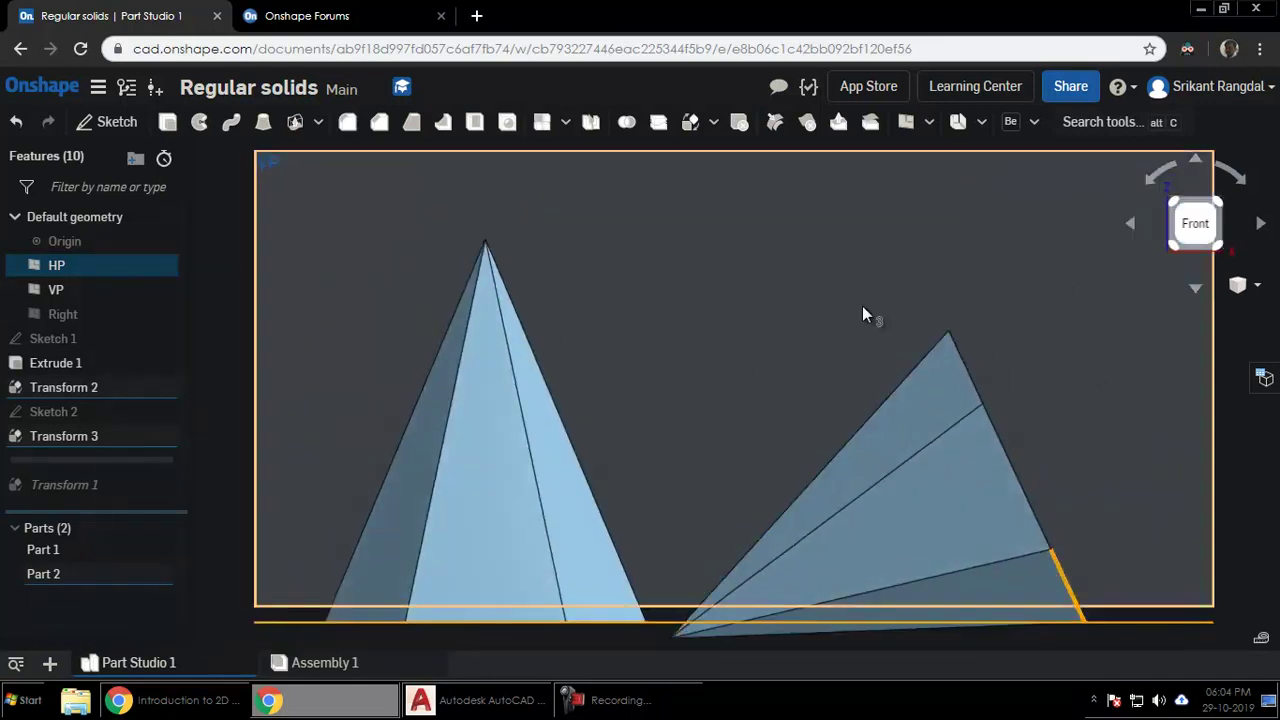
{"action": "left_click", "coordinate": [172, 520]}
Hide Part 2 and view the upright hexagonal pyramid from the top.
{"action": "left_click", "coordinate": [163, 574]}
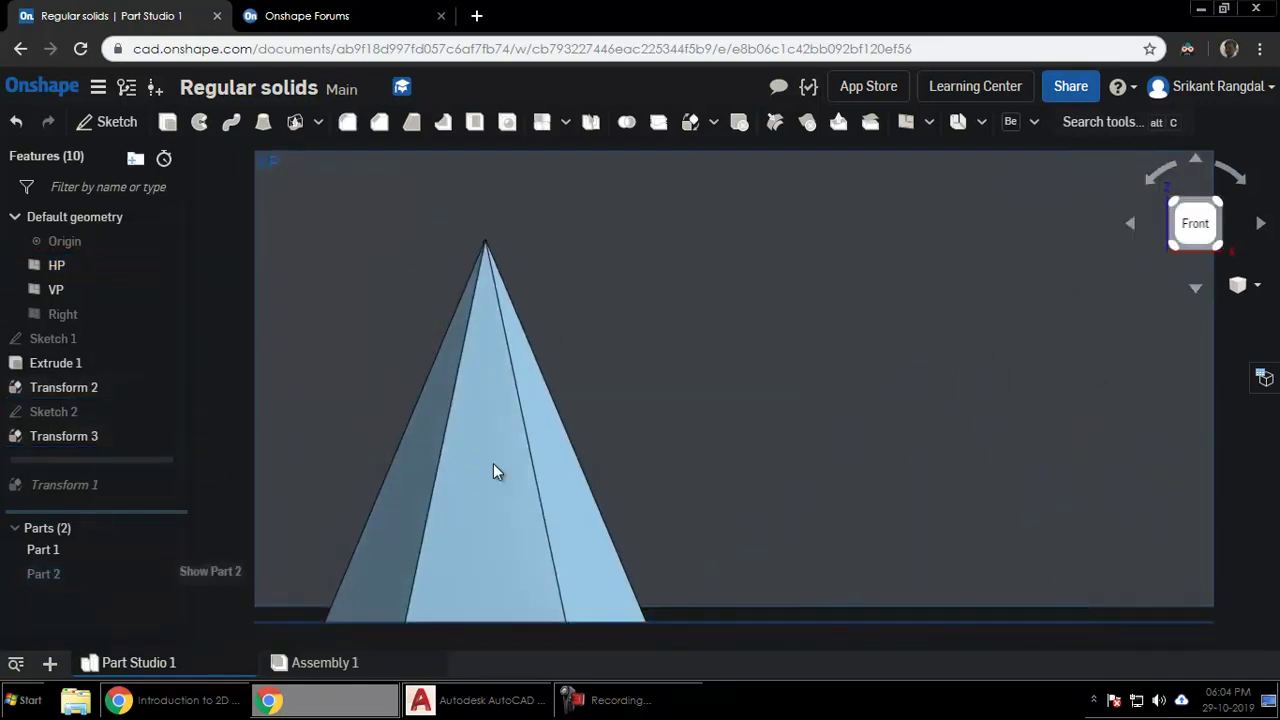
{"action": "left_click", "coordinate": [1196, 233]}
{"action": "left_click", "coordinate": [1195, 205]}
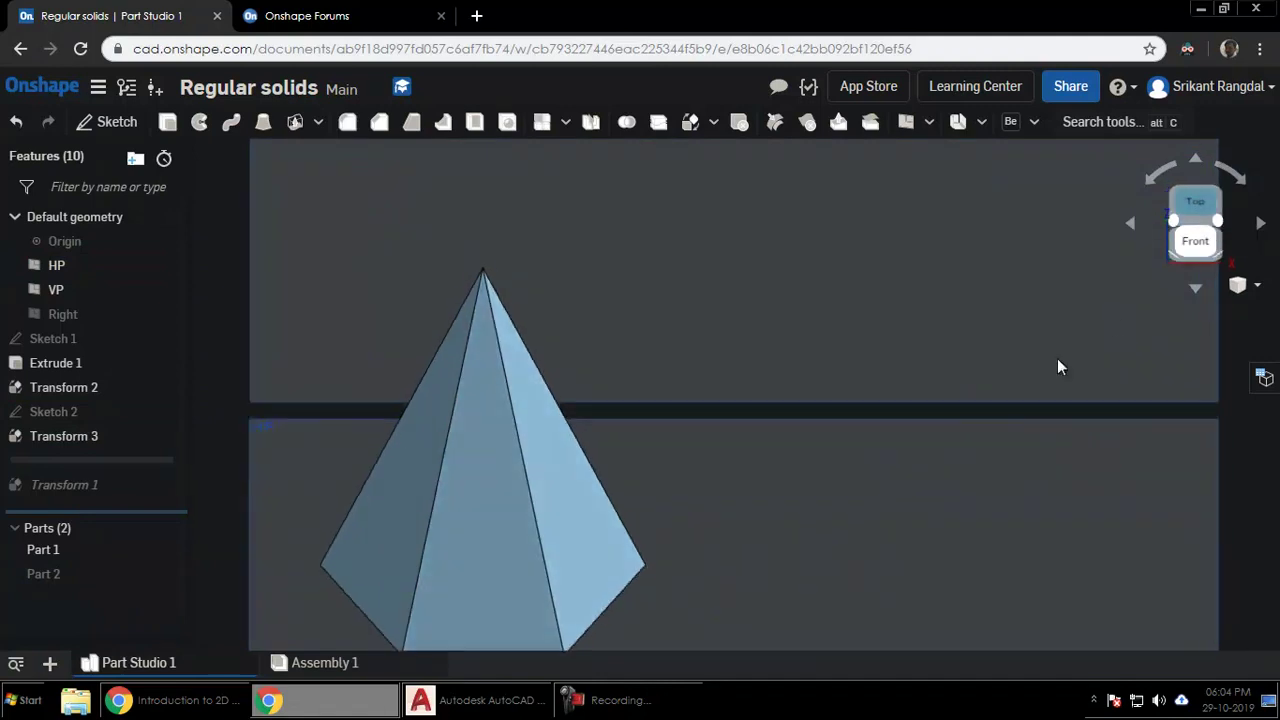
Return to the AutoCAD drawing and pan to show the problem text.
{"action": "left_click", "coordinate": [420, 700]}
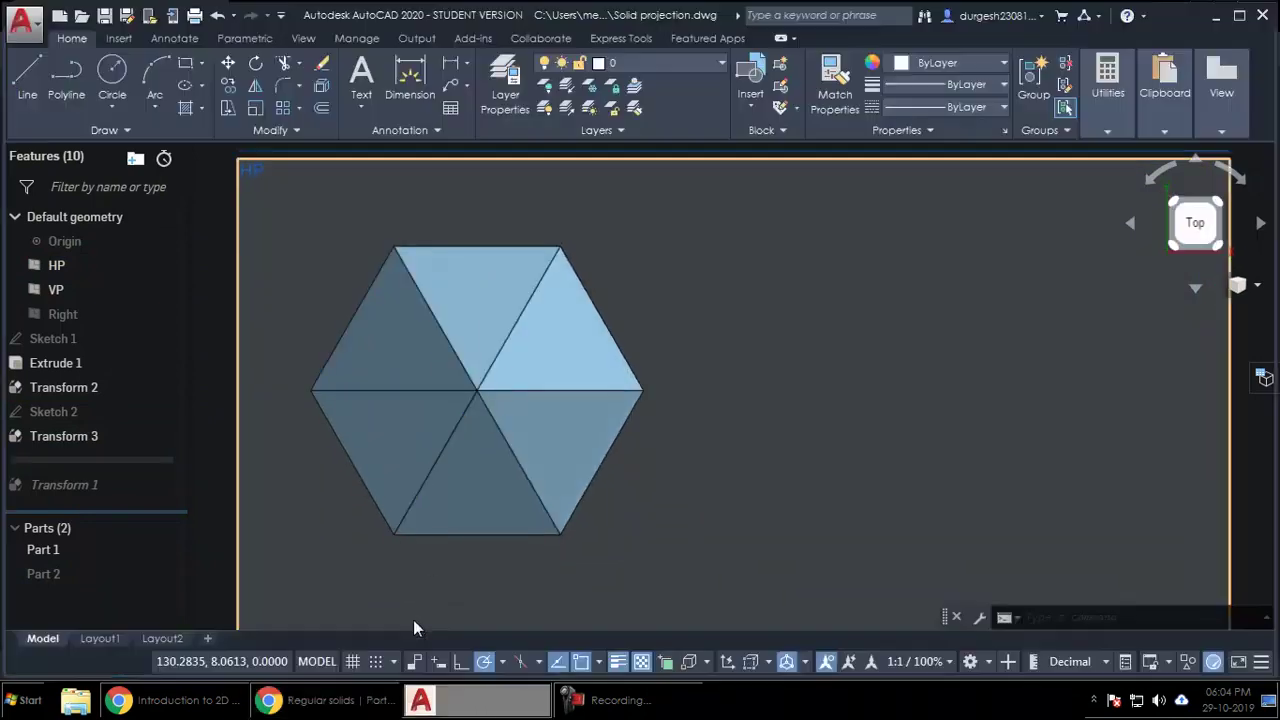
{"action": "left_click", "coordinate": [586, 437]}
{"action": "key", "text": "Escape"}
{"action": "mouse_move", "coordinate": [589, 509]}
{"action": "middle_mouse_down"}
{"action": "mouse_move", "coordinate": [589, 491]}
{"action": "mouse_move", "coordinate": [605, 510]}
{"action": "middle_mouse_up"}
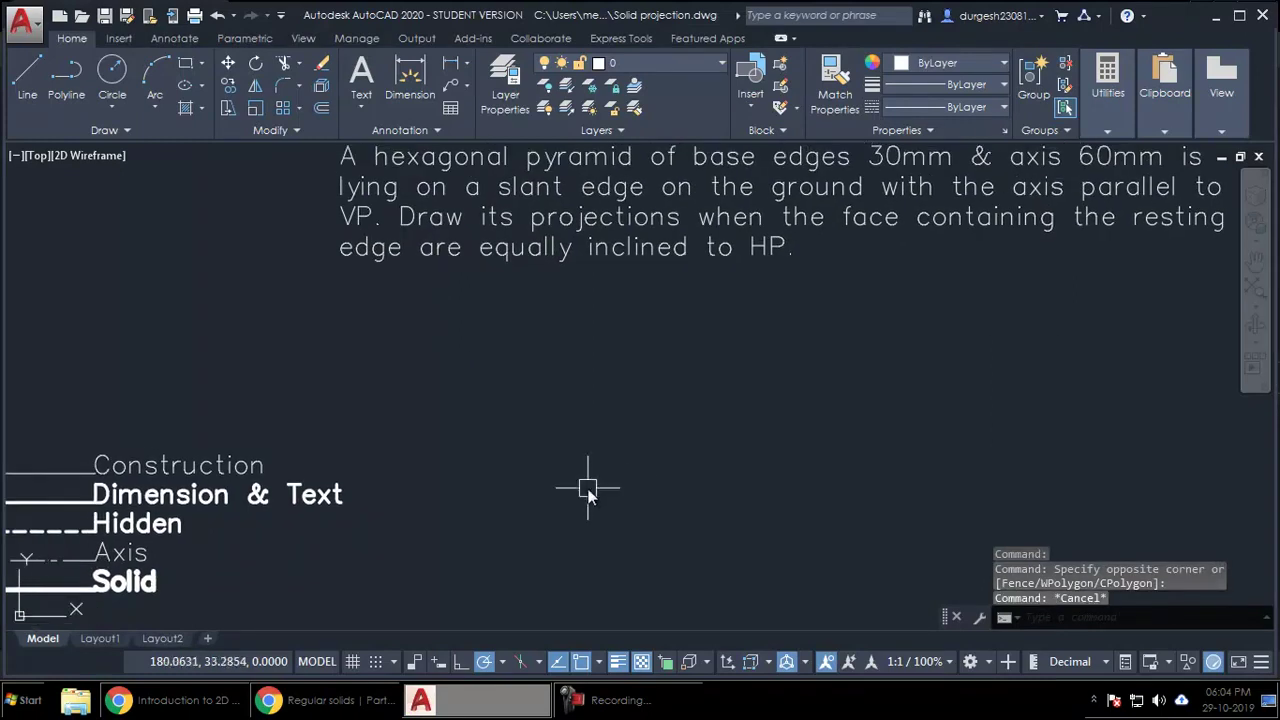
Start a 6-sided polygon with POL, choosing to define it by an edge.
{"action": "type", "text": "po"}
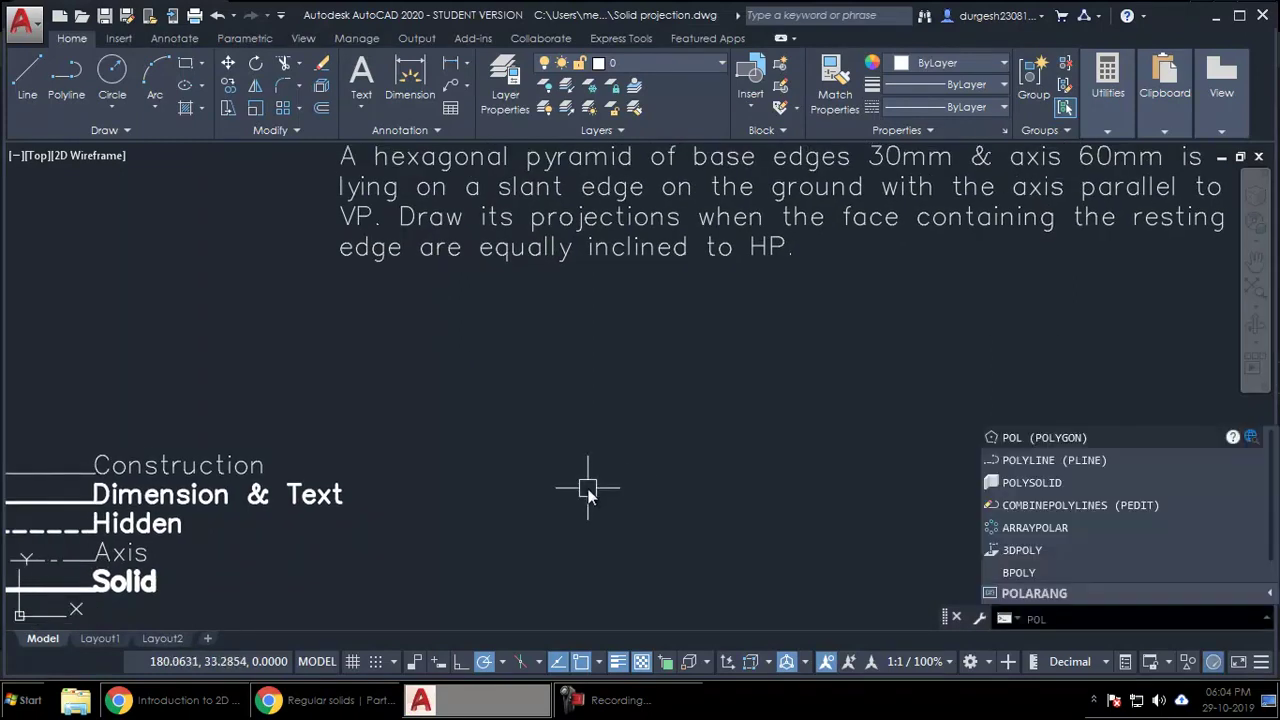
{"action": "key", "text": "Return"}
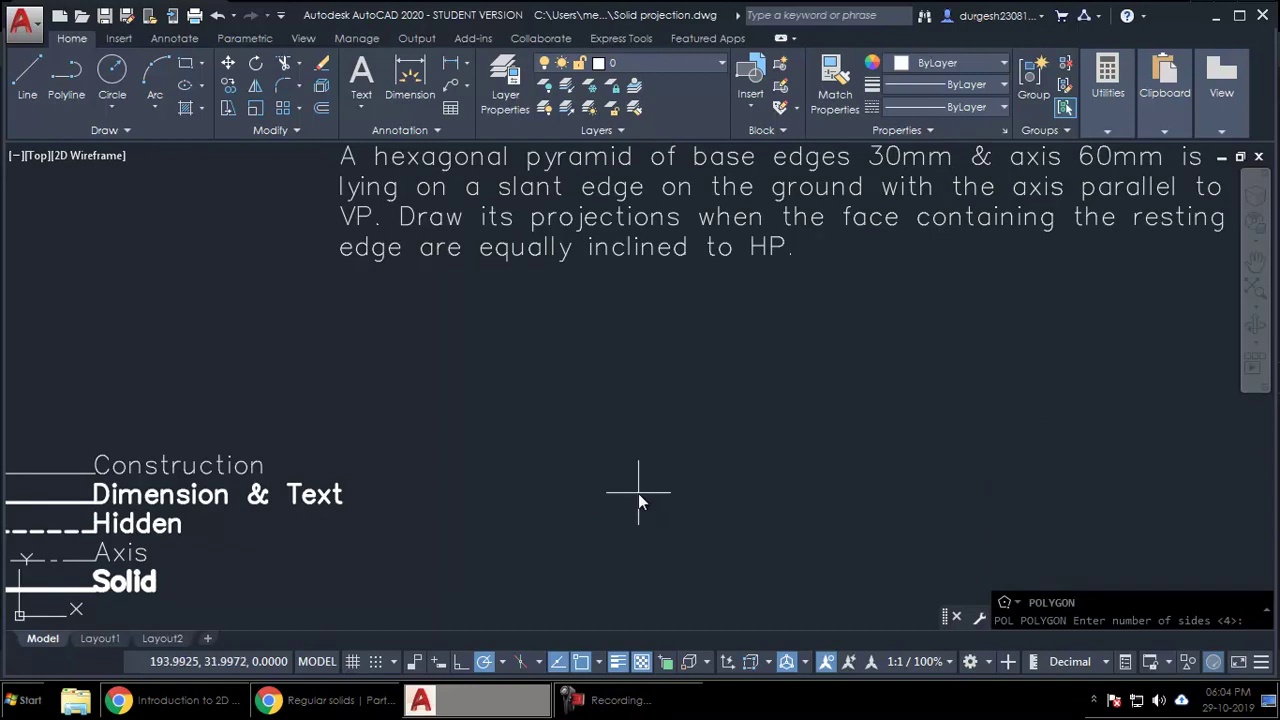
{"action": "type", "text": "6"}
{"action": "key", "text": "Return"}
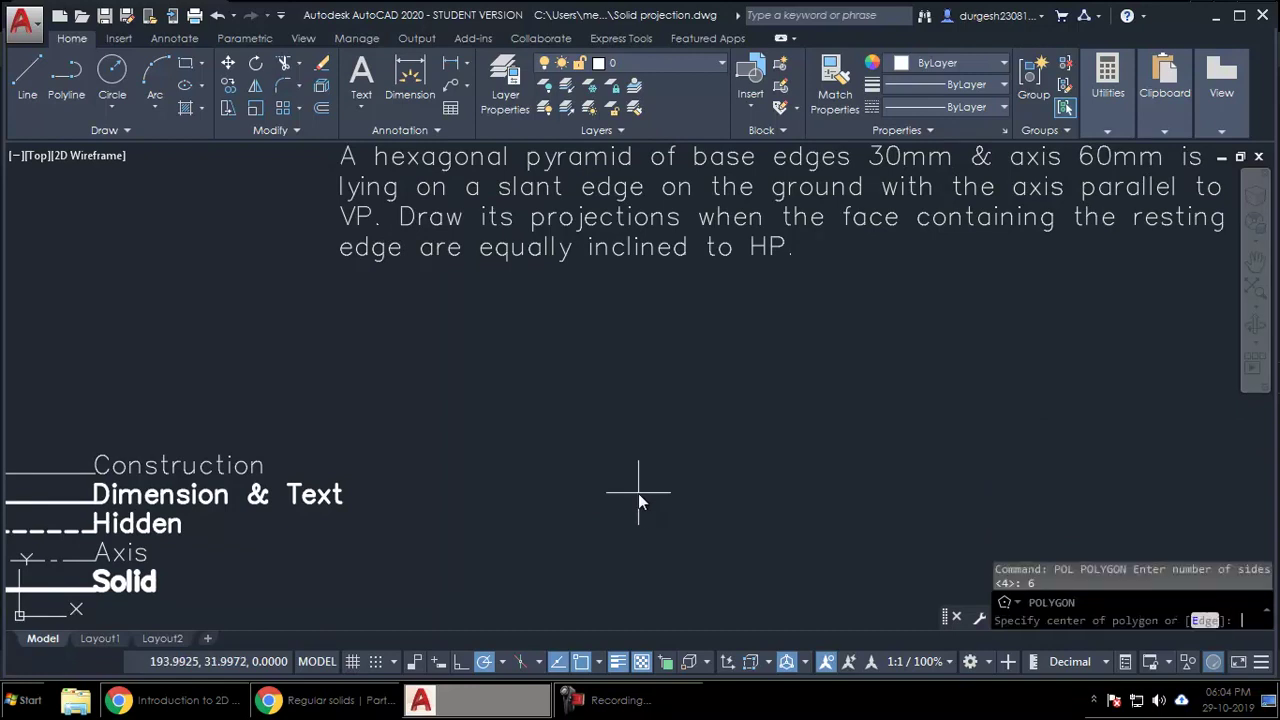
{"action": "middle_click_drag", "start_coordinate": [502, 428], "coordinate": [496, 439]}
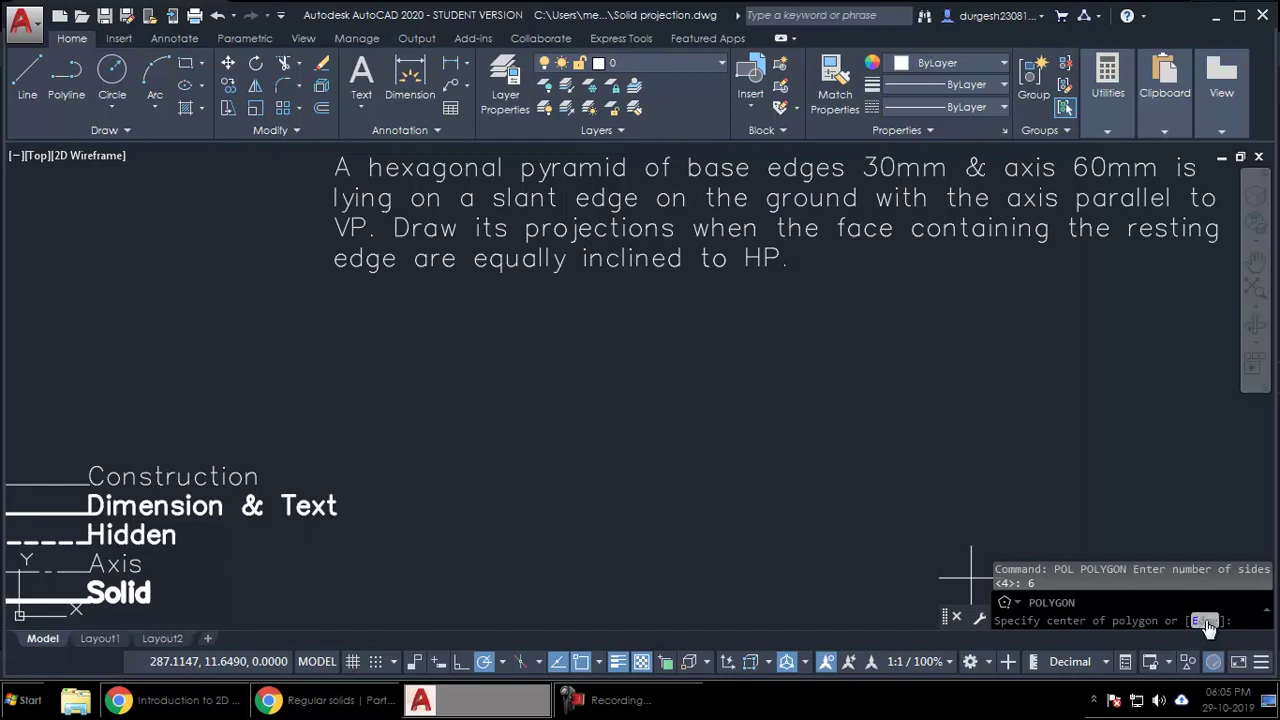
{"action": "right_click", "coordinate": [491, 350]}
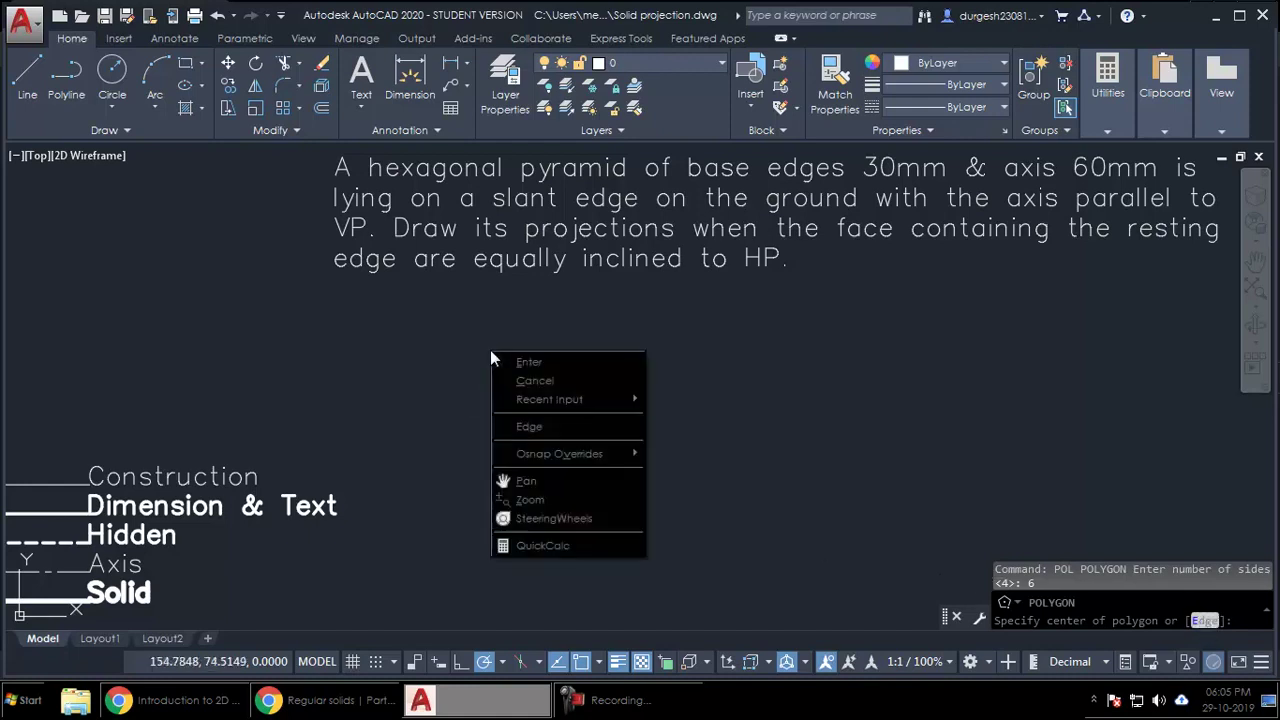
{"action": "left_click", "coordinate": [562, 427]}
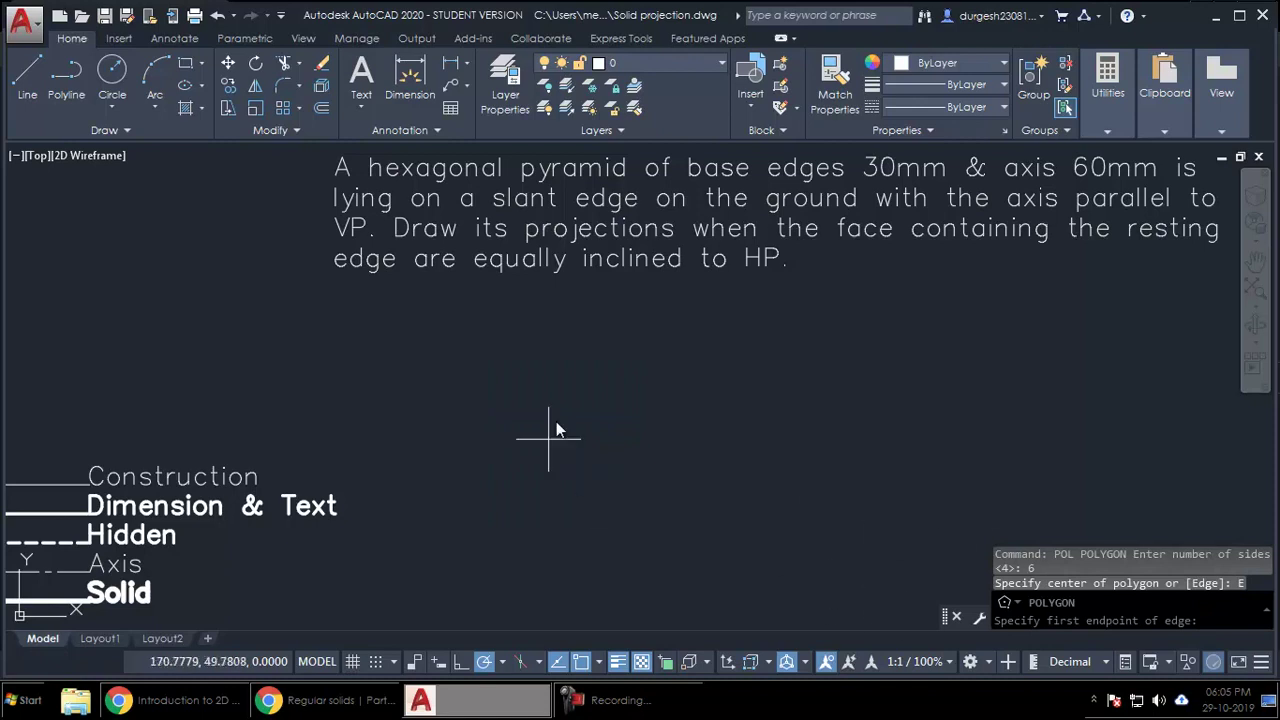
Draw the hexagon from a first edge endpoint with a 30 mm edge length, then select it.
{"action": "middle_click_drag", "start_coordinate": [529, 481], "coordinate": [553, 430]}
{"action": "left_click", "coordinate": [494, 401]}
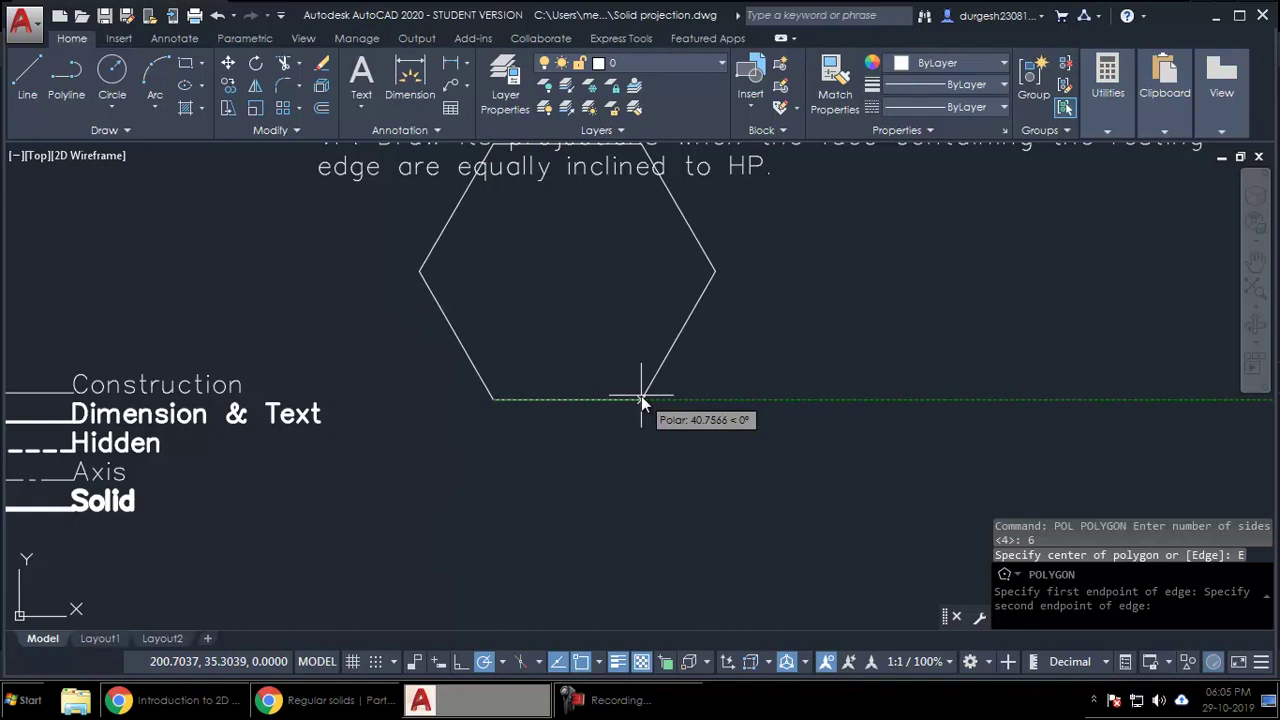
{"action": "middle_click_drag", "start_coordinate": [641, 396], "coordinate": [584, 549]}
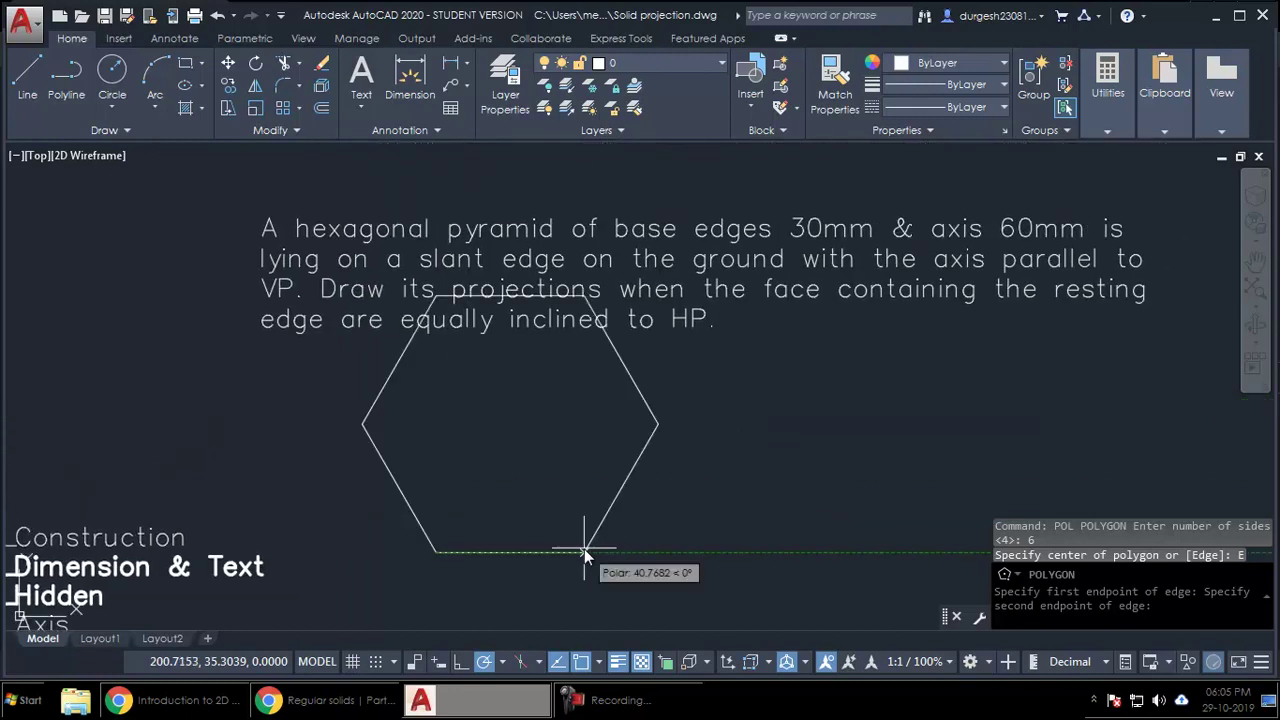
{"action": "type", "text": "3"}
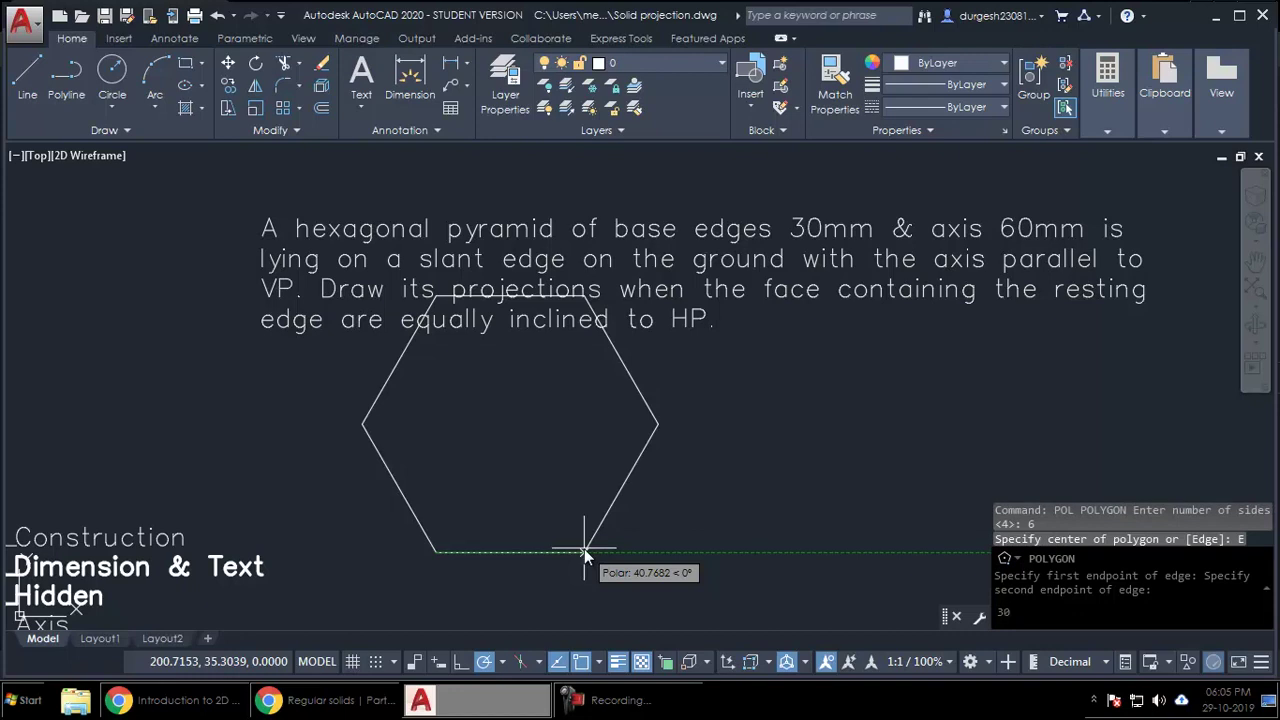
{"action": "type", "text": "0"}
{"action": "key", "text": "Return"}
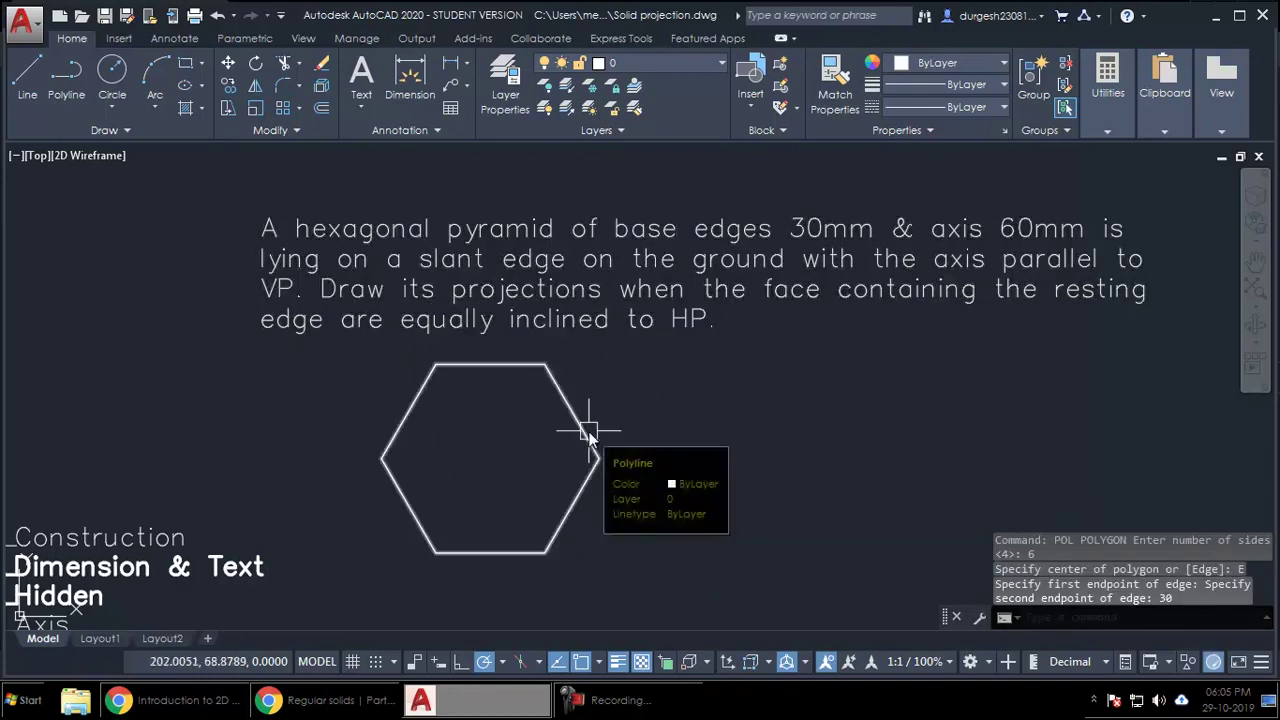
{"action": "scroll", "coordinate": [588, 434], "scroll_direction": "down", "scroll_amount": 4}
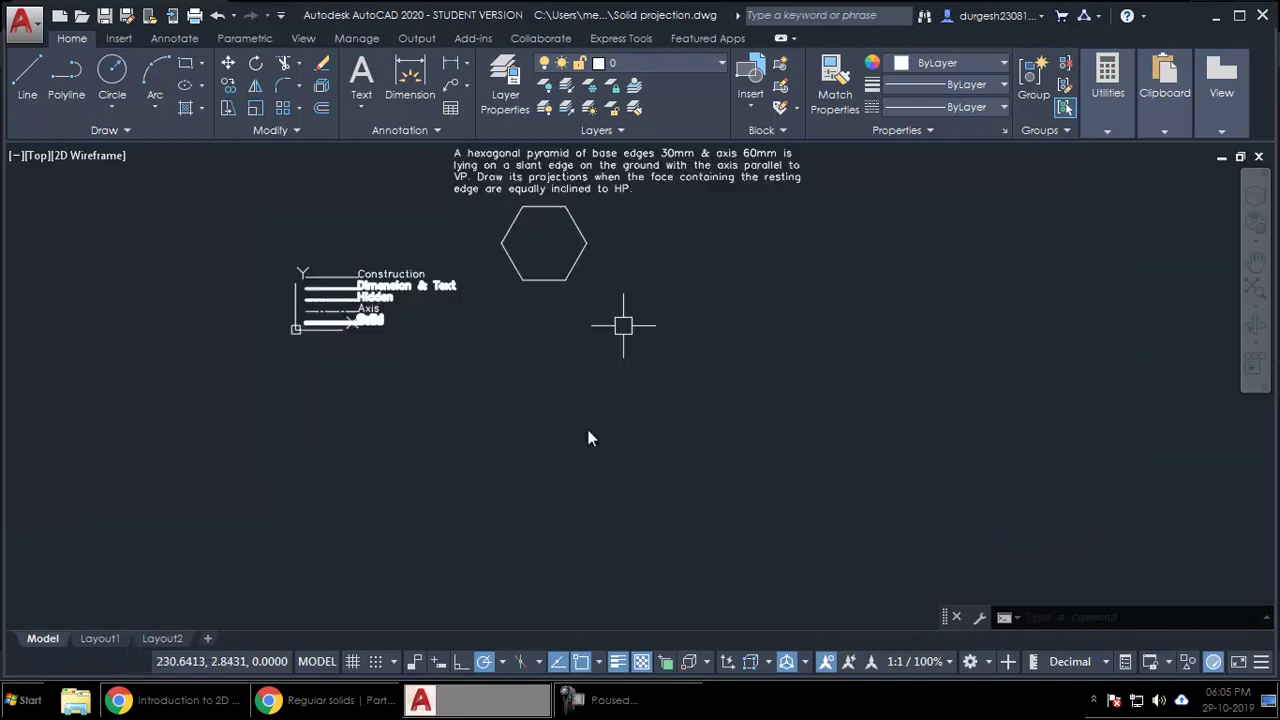
{"action": "left_click", "coordinate": [582, 260]}
Move the hexagon lower on the sheet.
{"action": "type", "text": "m"}
{"action": "key", "text": "Return"}
{"action": "left_click", "coordinate": [571, 335]}
{"action": "left_click", "coordinate": [577, 447]}
{"action": "middle_click_drag", "start_coordinate": [670, 375], "coordinate": [547, 456]}
Draw a horizontal reference line above the hexagon.
{"action": "type", "text": "l"}
{"action": "key", "text": "Return"}
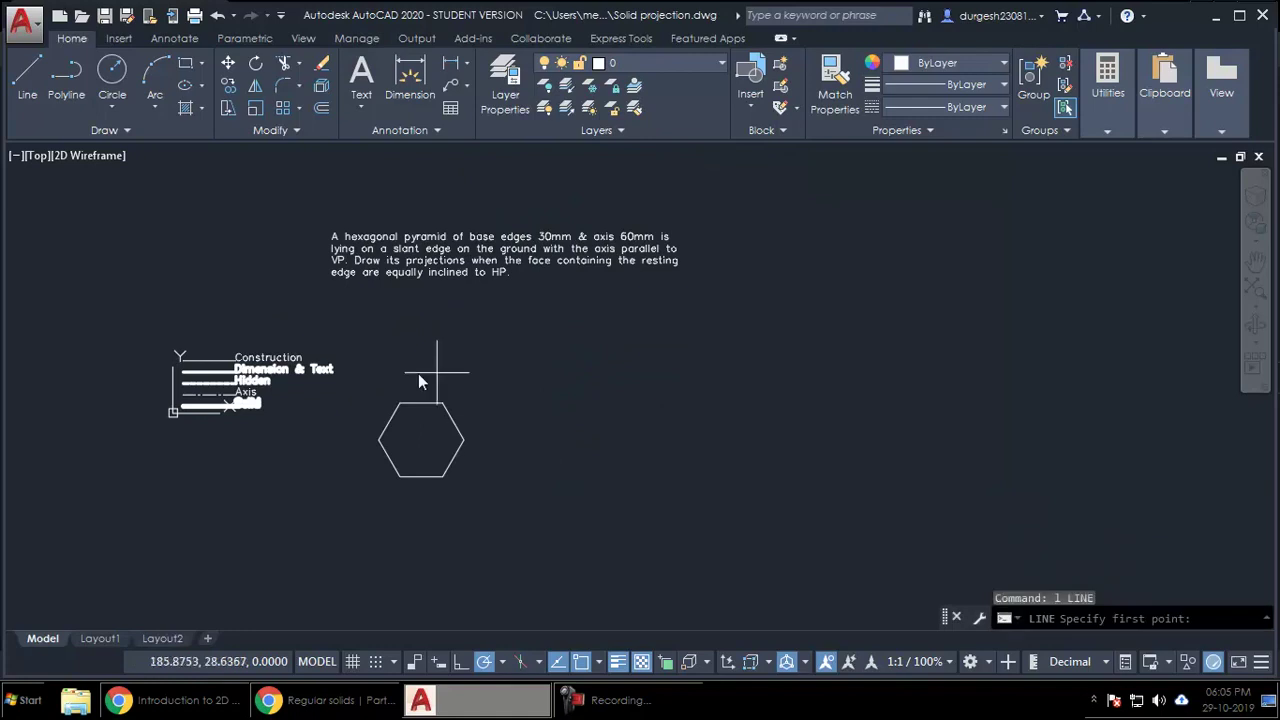
{"action": "left_click", "coordinate": [352, 369]}
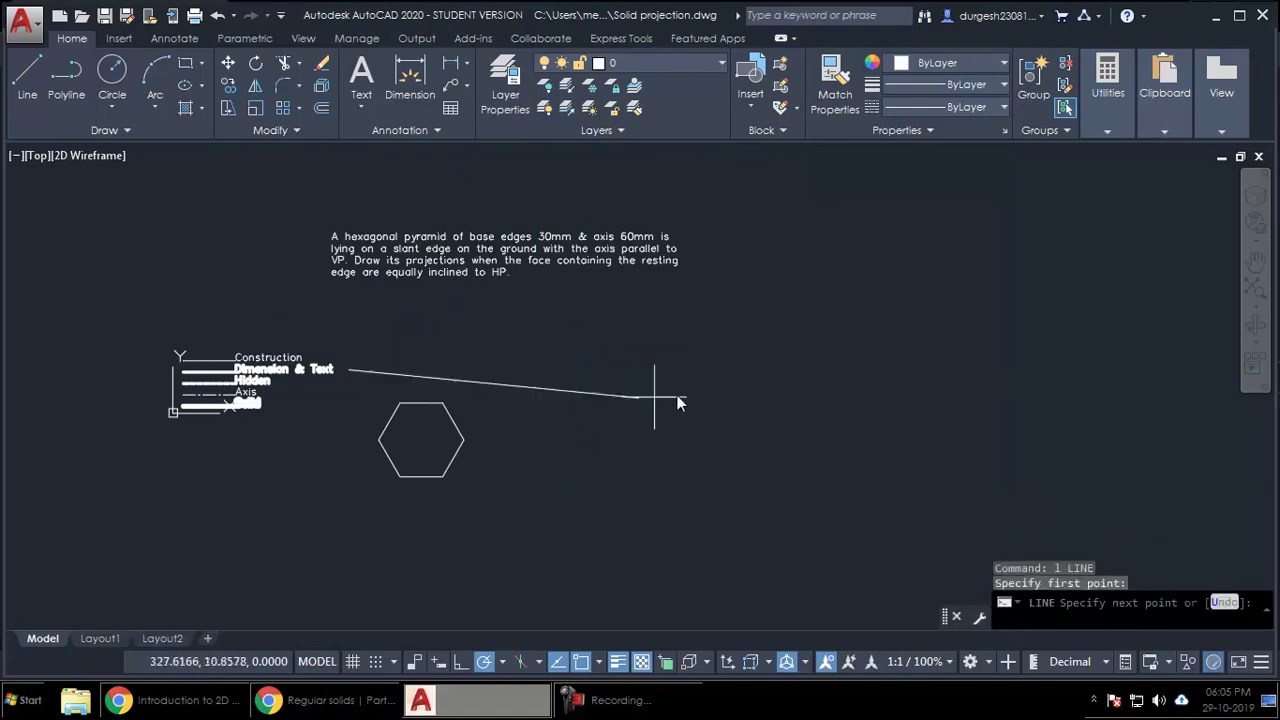
{"action": "left_click", "coordinate": [824, 368]}
{"action": "key", "text": "Return"}
{"action": "left_click", "coordinate": [537, 431]}
Window-select the hexagon and begin another move, then cancel it.
{"action": "left_click", "coordinate": [443, 491]}
{"action": "middle_click_drag", "start_coordinate": [455, 495], "coordinate": [444, 545]}
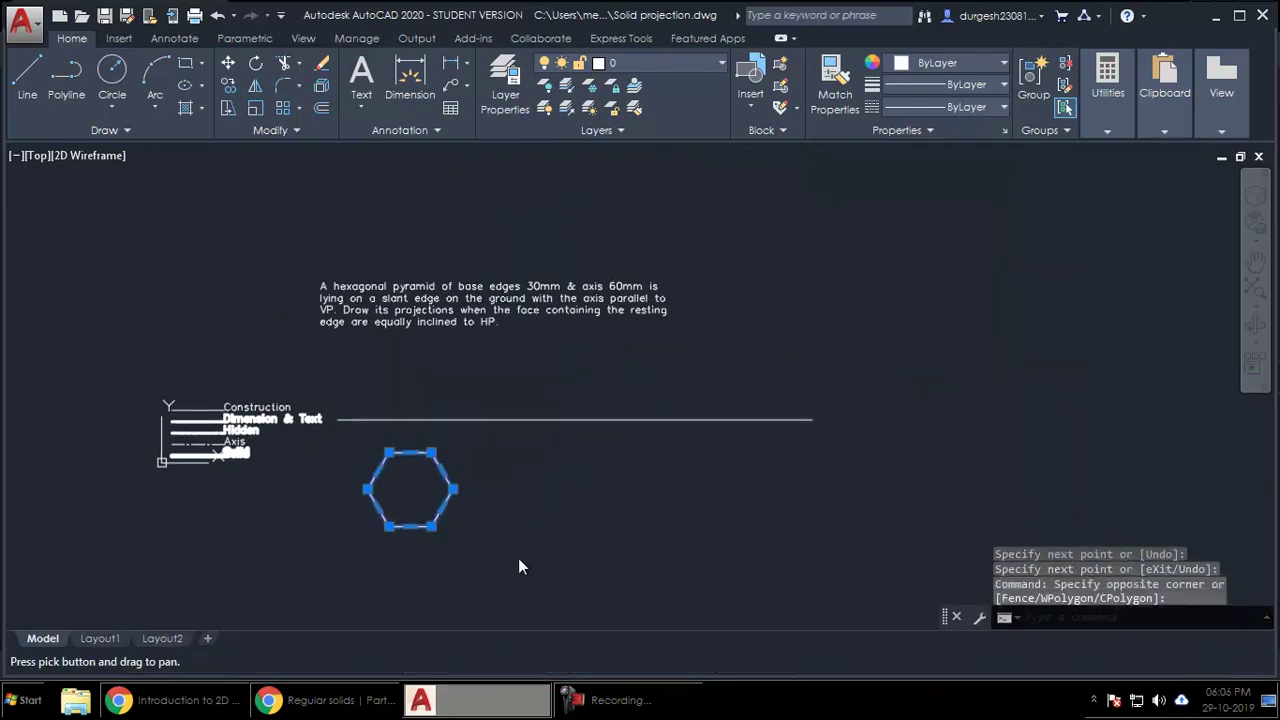
{"action": "type", "text": "m"}
{"action": "key", "text": "Return"}
{"action": "left_click", "coordinate": [463, 540]}
{"action": "scroll", "coordinate": [490, 520], "scroll_direction": "up", "scroll_amount": 2}
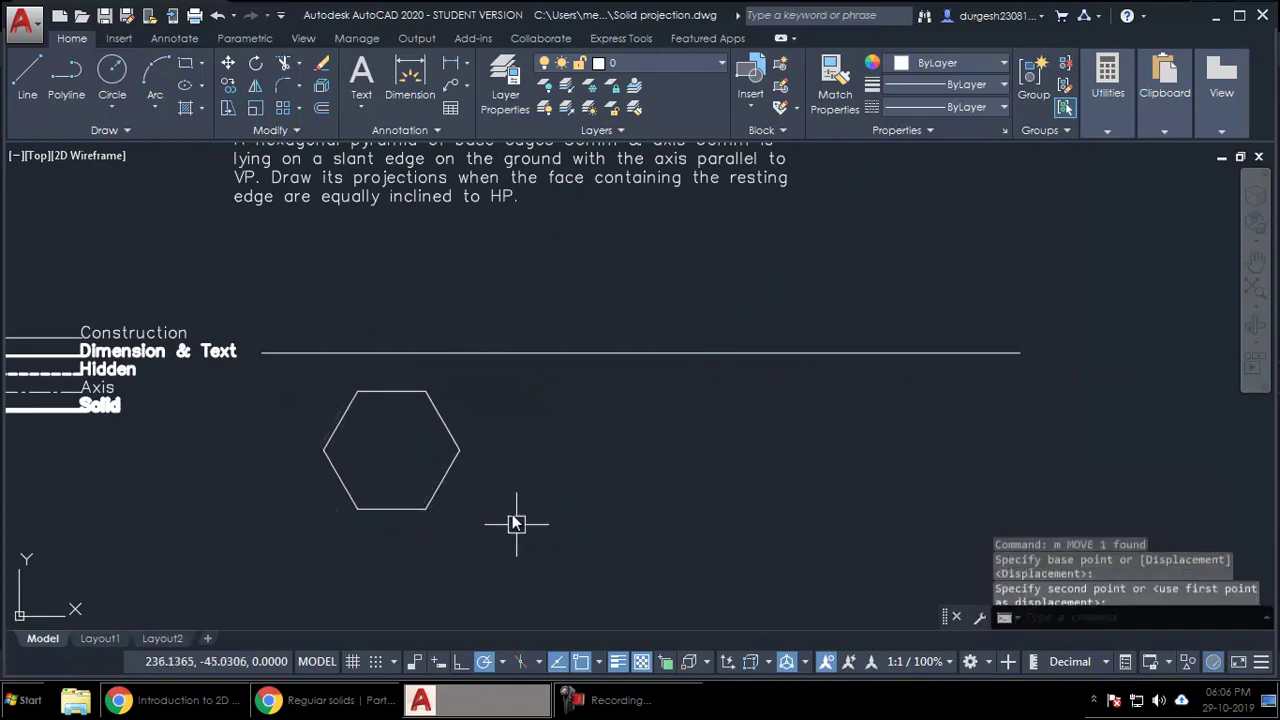
{"action": "scroll", "coordinate": [460, 520], "scroll_direction": "up", "scroll_amount": 2}
{"action": "scroll", "coordinate": [534, 502], "scroll_direction": "up", "scroll_amount": 3}
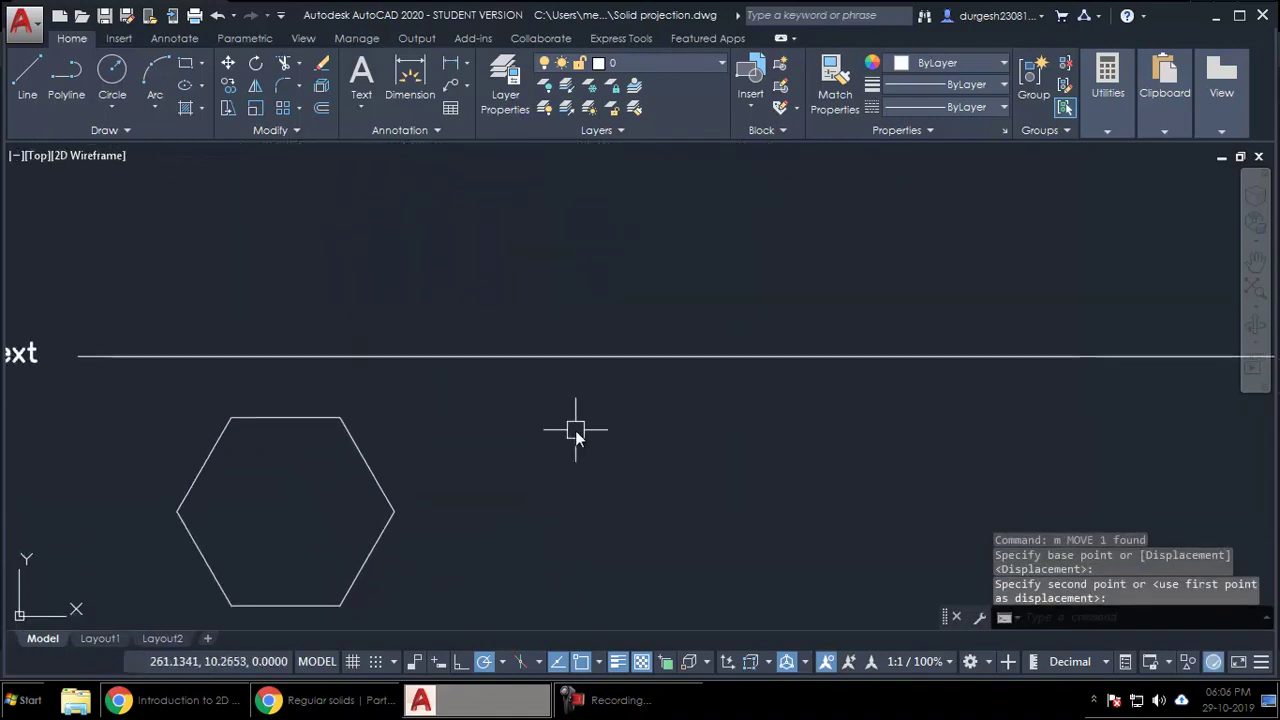
{"action": "type", "text": "@"}
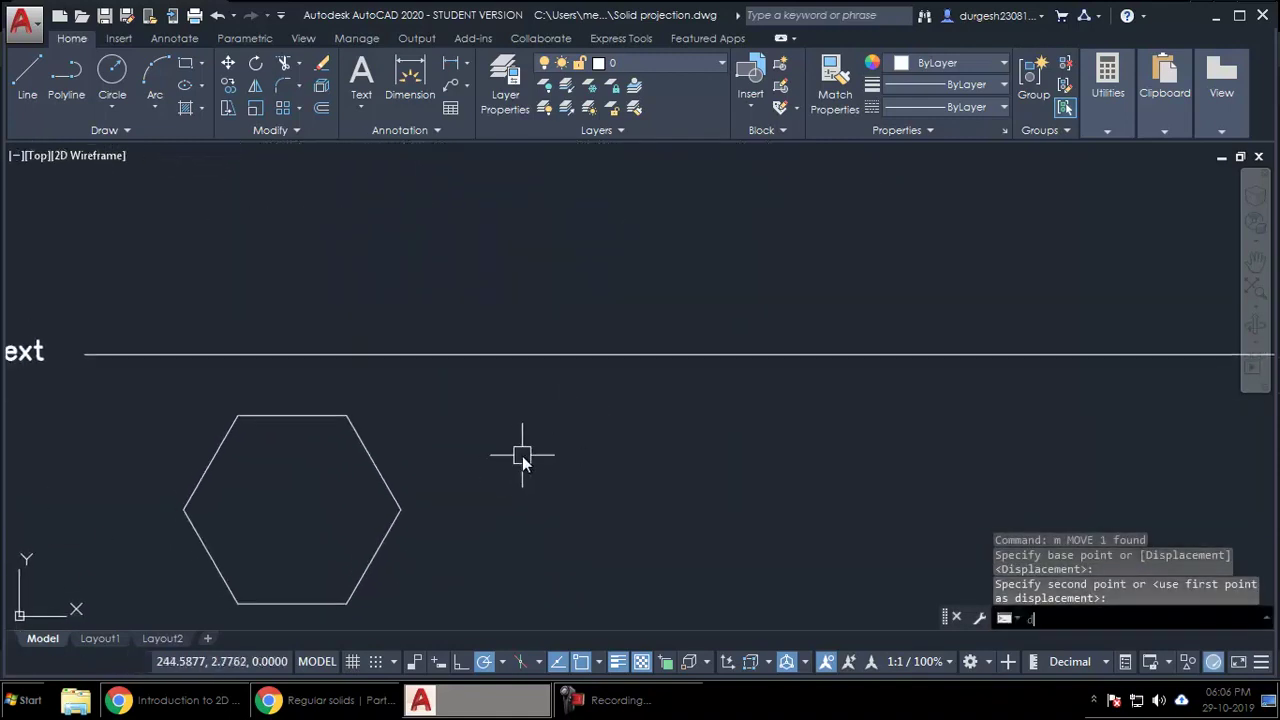
{"action": "key", "text": "Escape"}
Place text label 'a' at height 4 left of the hexagon using DT.
{"action": "type", "text": "dt"}
{"action": "key", "text": "Return"}
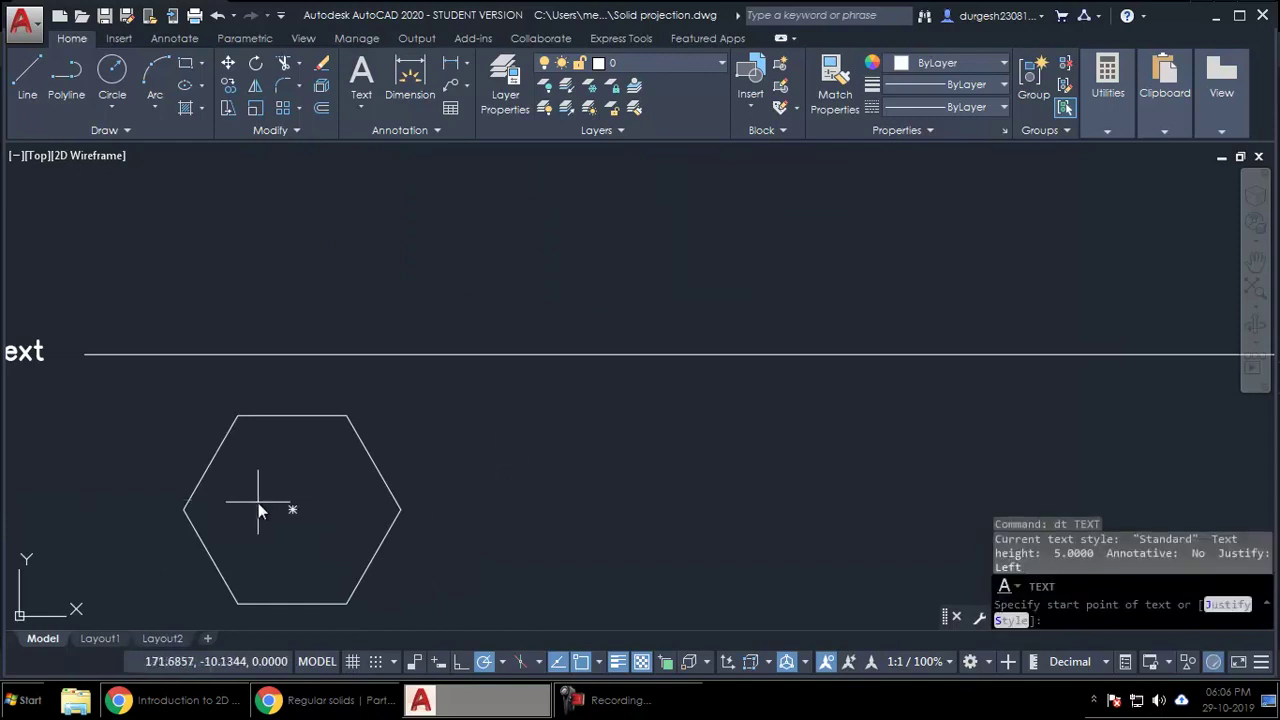
{"action": "left_click", "coordinate": [217, 456]}
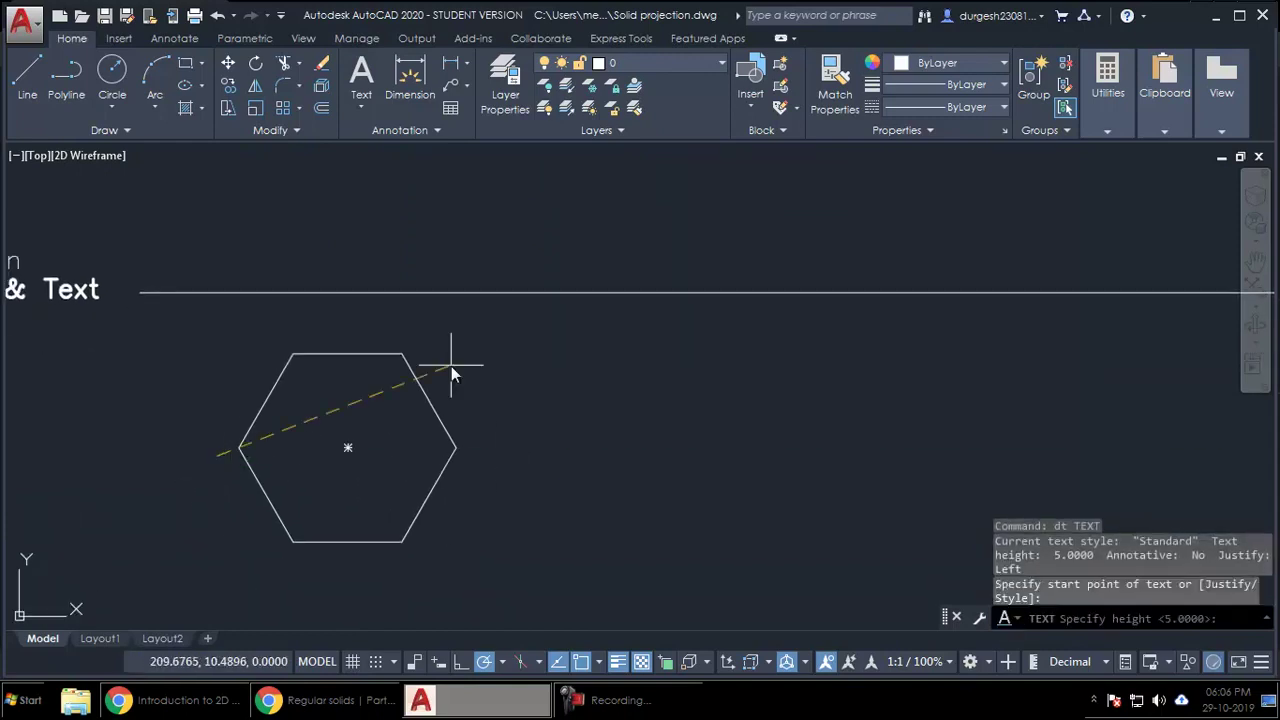
{"action": "type", "text": "4"}
{"action": "key", "text": "Return"}
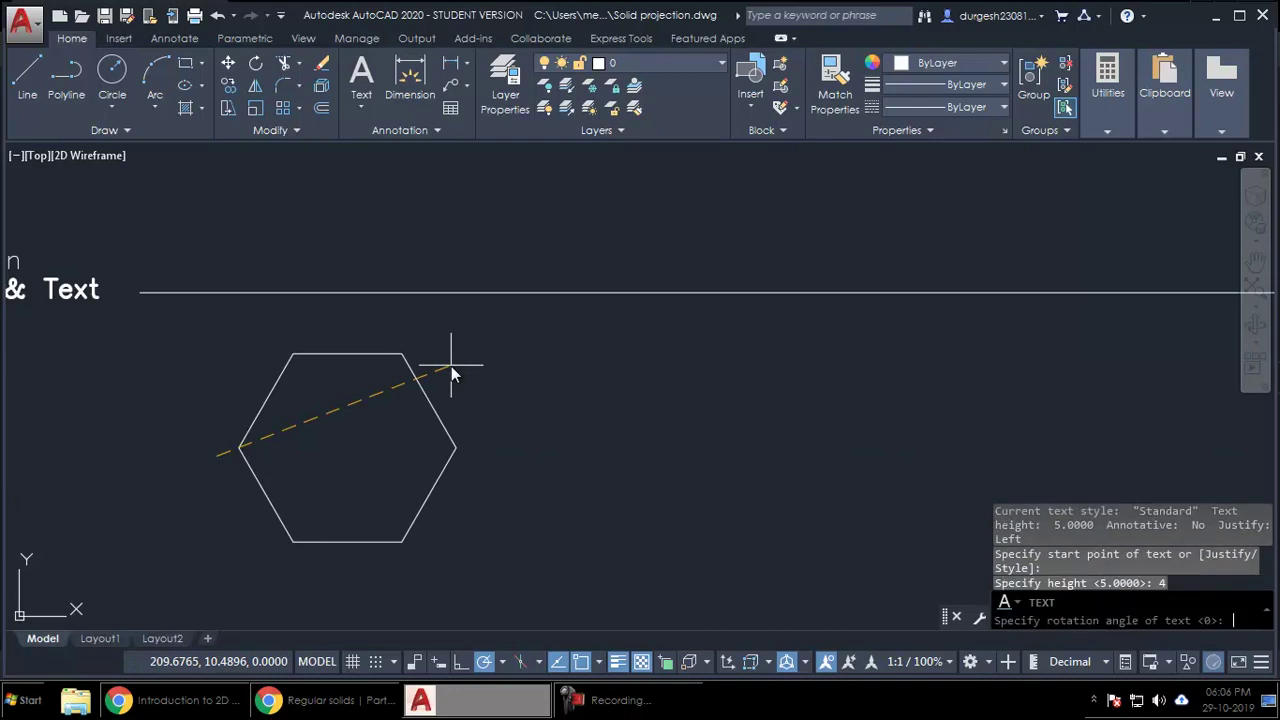
{"action": "type", "text": "a"}
Label the remaining hexagon corners b, c, d and f.
{"action": "left_click", "coordinate": [289, 564]}
{"action": "type", "text": "b"}
{"action": "left_click", "coordinate": [402, 565]}
{"action": "type", "text": "c"}
{"action": "left_click", "coordinate": [471, 457]}
{"action": "type", "text": "d"}
{"action": "left_click", "coordinate": [409, 339]}
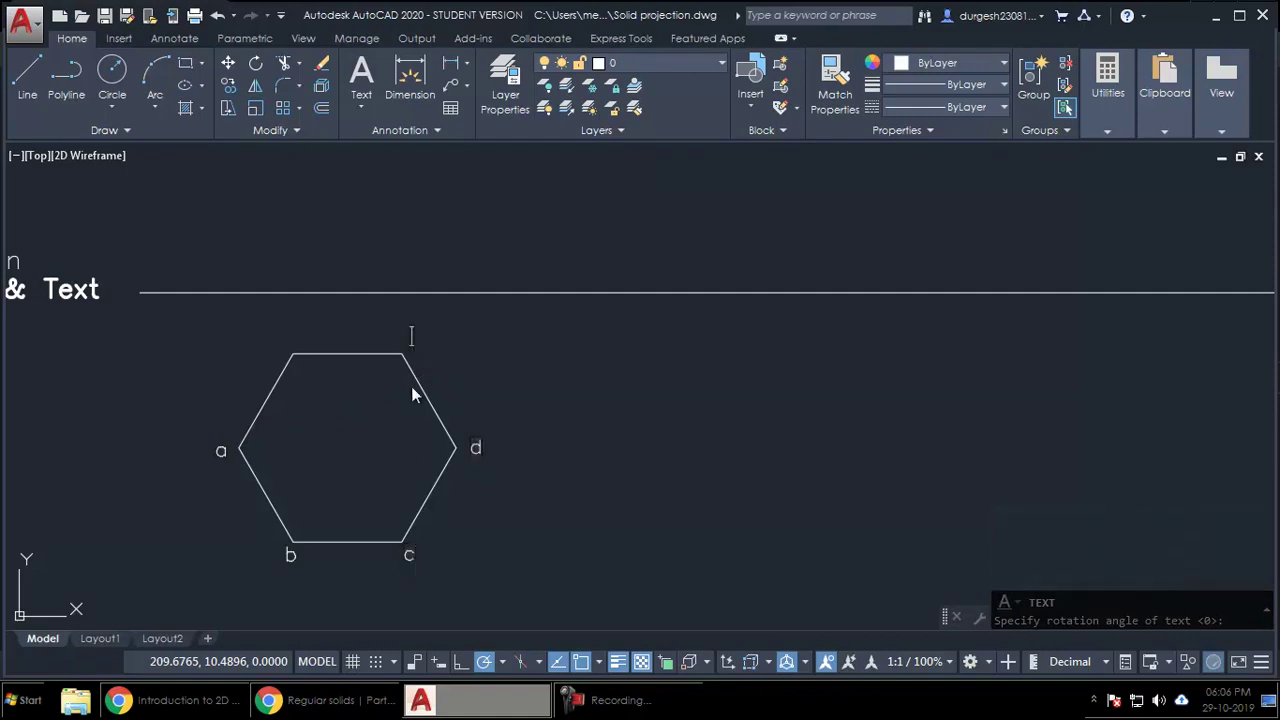
{"action": "type", "text": "f"}
{"action": "left_click", "coordinate": [592, 400]}
{"action": "key", "text": "Escape"}
{"action": "key", "text": "Escape"}
Pan down slightly and start a line for the projector from corner a.
{"action": "middle_click_drag", "start_coordinate": [520, 440], "coordinate": [518, 453]}
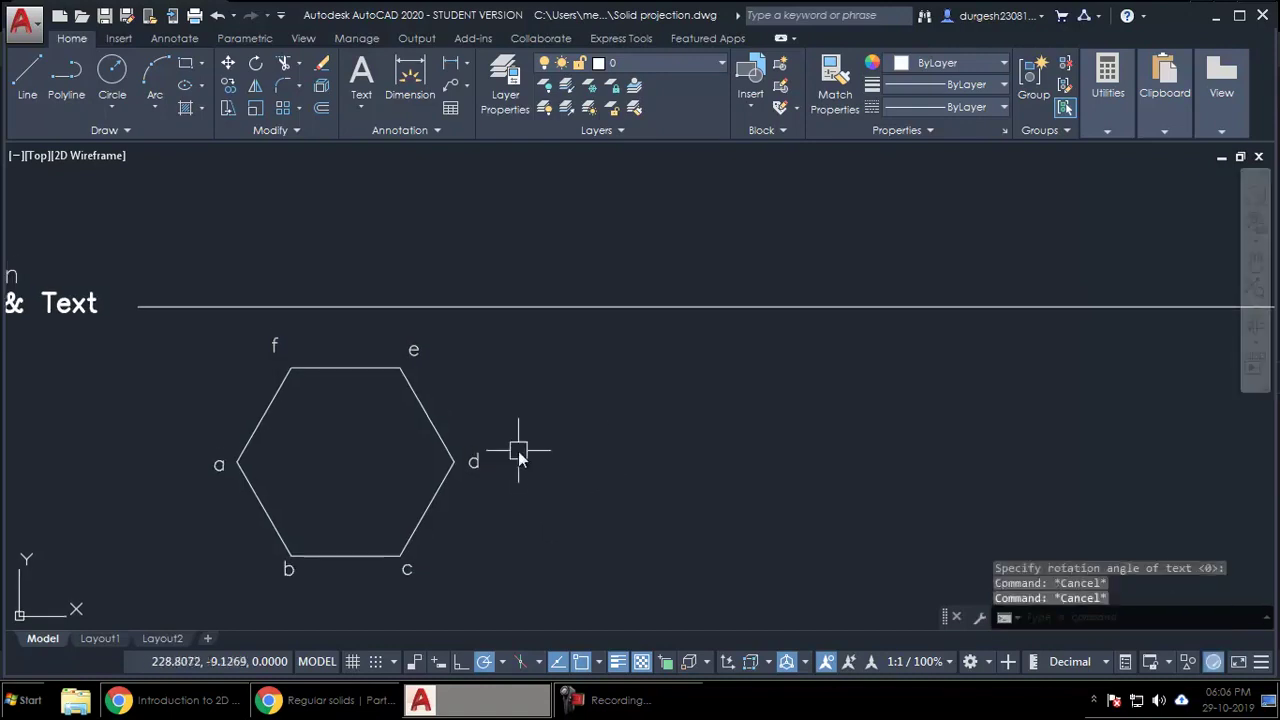
{"action": "middle_click_drag", "start_coordinate": [571, 486], "coordinate": [566, 509]}
{"action": "type", "text": "l"}
{"action": "key", "text": "Return"}
Draw vertical projectors from hexagon corners a, b, c and d up to the reference line.
{"action": "left_click", "coordinate": [229, 489]}
{"action": "left_click", "coordinate": [229, 334]}
{"action": "key", "text": "Return"}
{"action": "key", "text": "Return"}
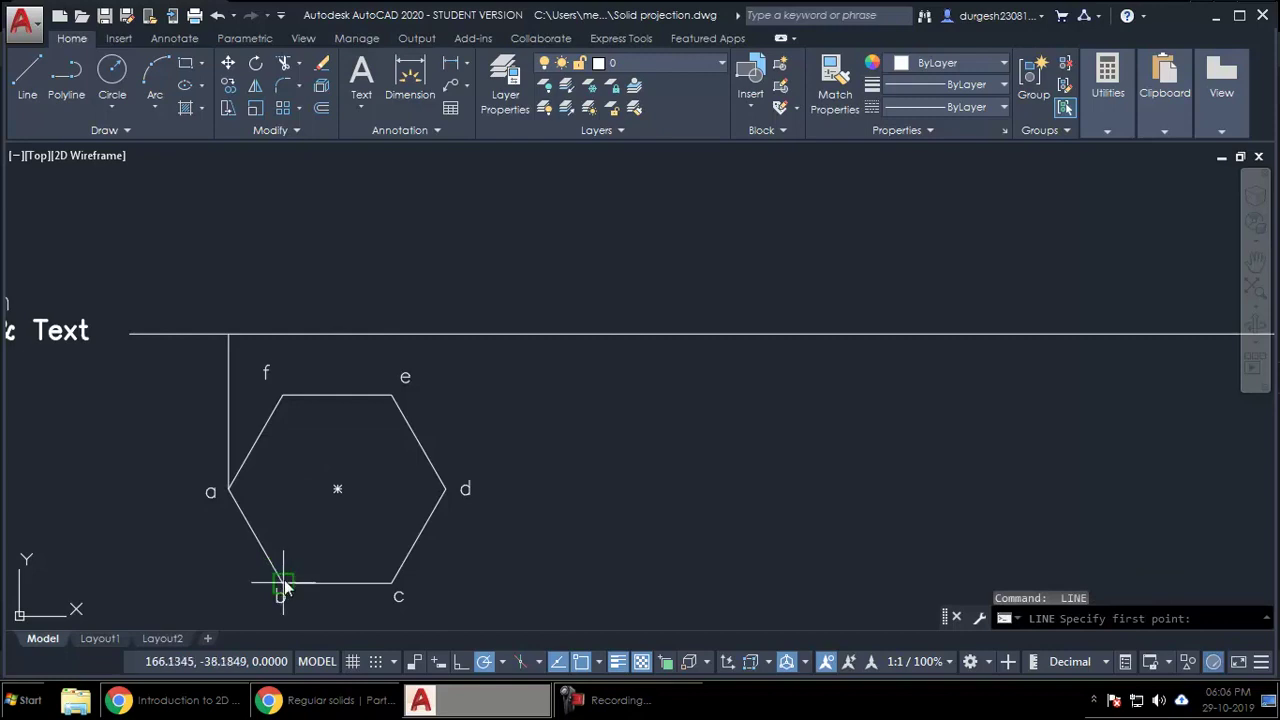
{"action": "left_click", "coordinate": [282, 583]}
{"action": "left_click", "coordinate": [282, 334]}
{"action": "key", "text": "Return"}
{"action": "key", "text": "Return"}
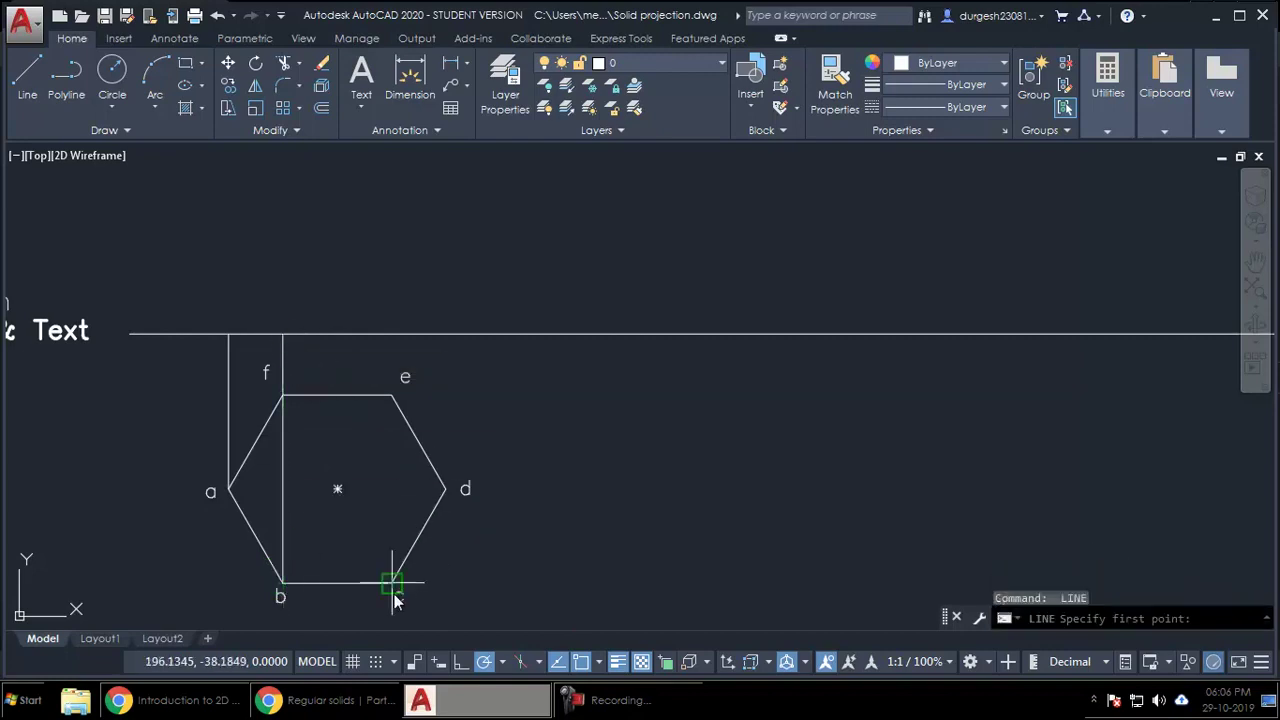
{"action": "left_click", "coordinate": [391, 583]}
{"action": "left_click", "coordinate": [391, 334]}
{"action": "key", "text": "Return"}
{"action": "key", "text": "Return"}
{"action": "left_click", "coordinate": [446, 489]}
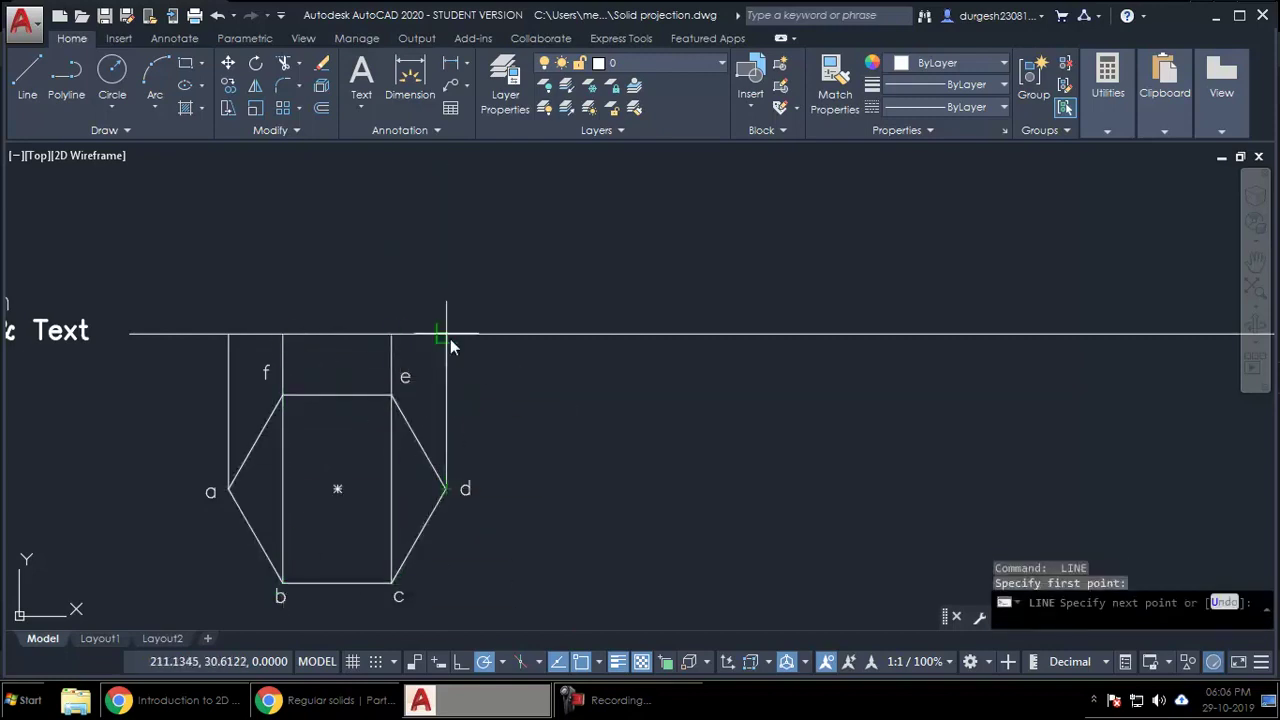
{"action": "left_click", "coordinate": [446, 334]}
{"action": "key", "text": "Return"}
{"action": "key", "text": "Return"}
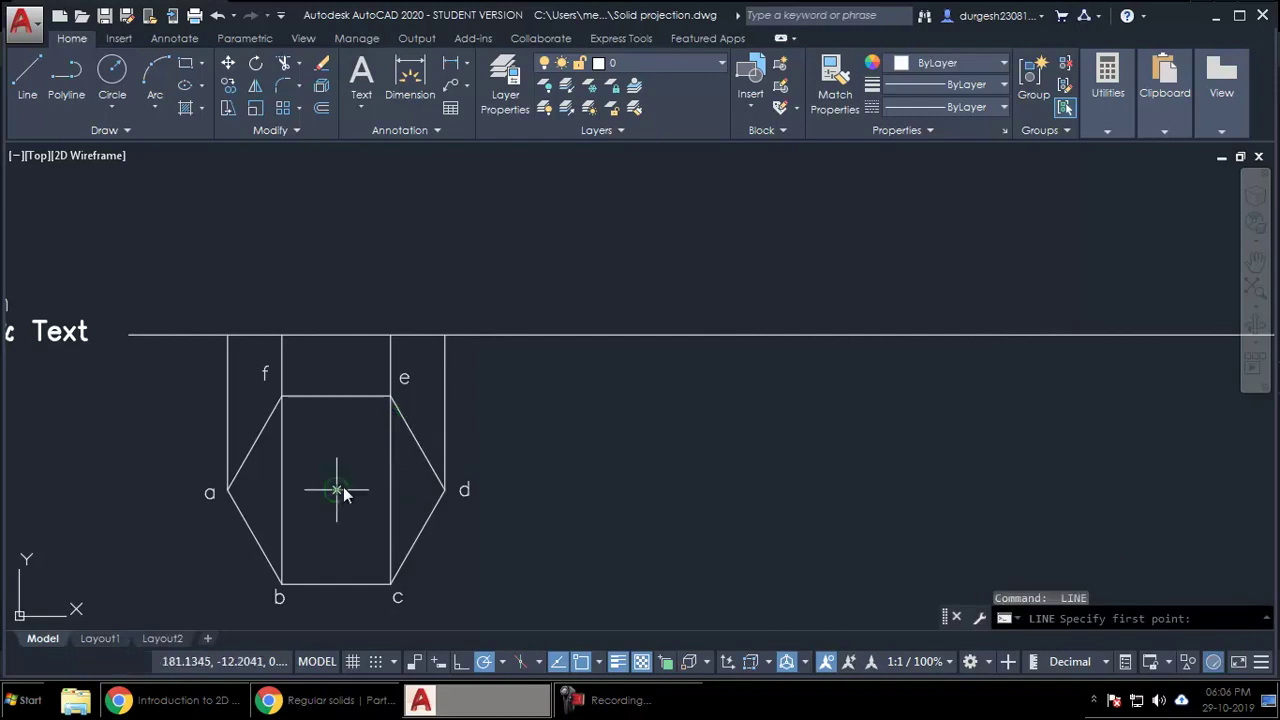
Draw the f–c diagonal and the a–d line across the hexagon.
{"action": "left_click", "coordinate": [282, 396]}
{"action": "left_click", "coordinate": [391, 583]}
{"action": "key", "text": "Return"}
{"action": "key", "text": "Return"}
{"action": "left_click", "coordinate": [229, 490]}
{"action": "left_click", "coordinate": [445, 490]}
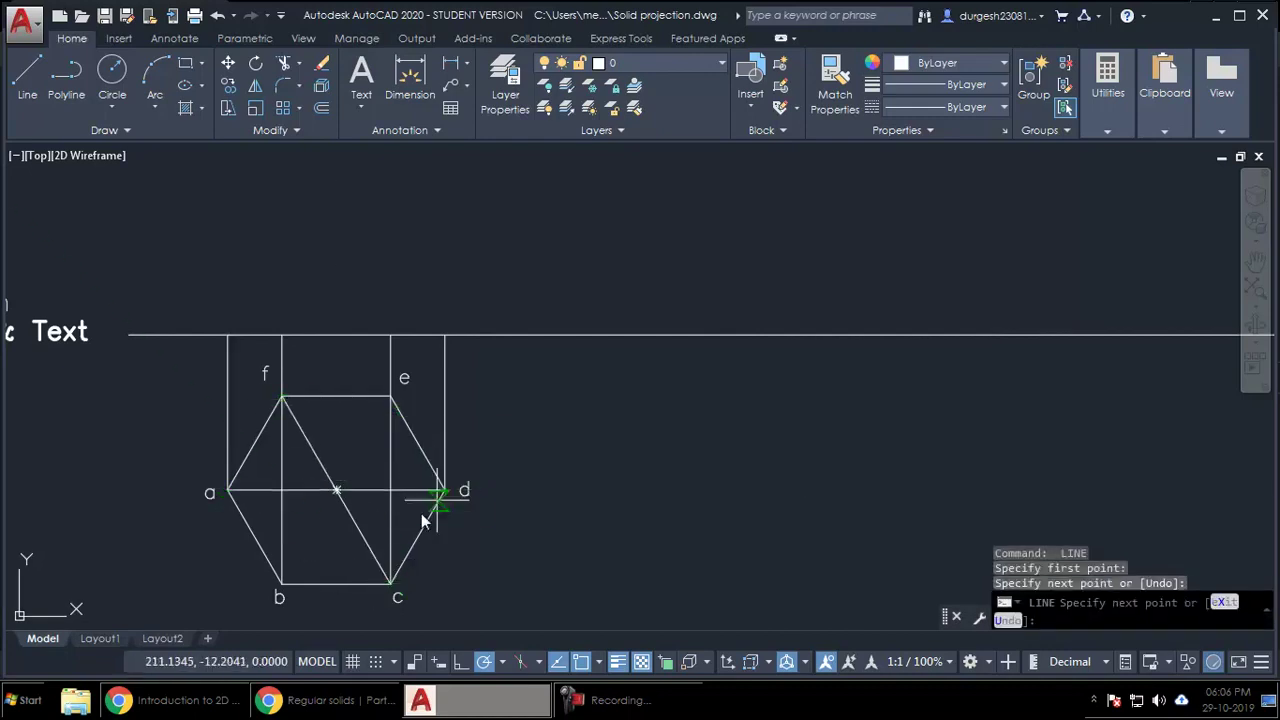
{"action": "key", "text": "Return"}
{"action": "key", "text": "Return"}
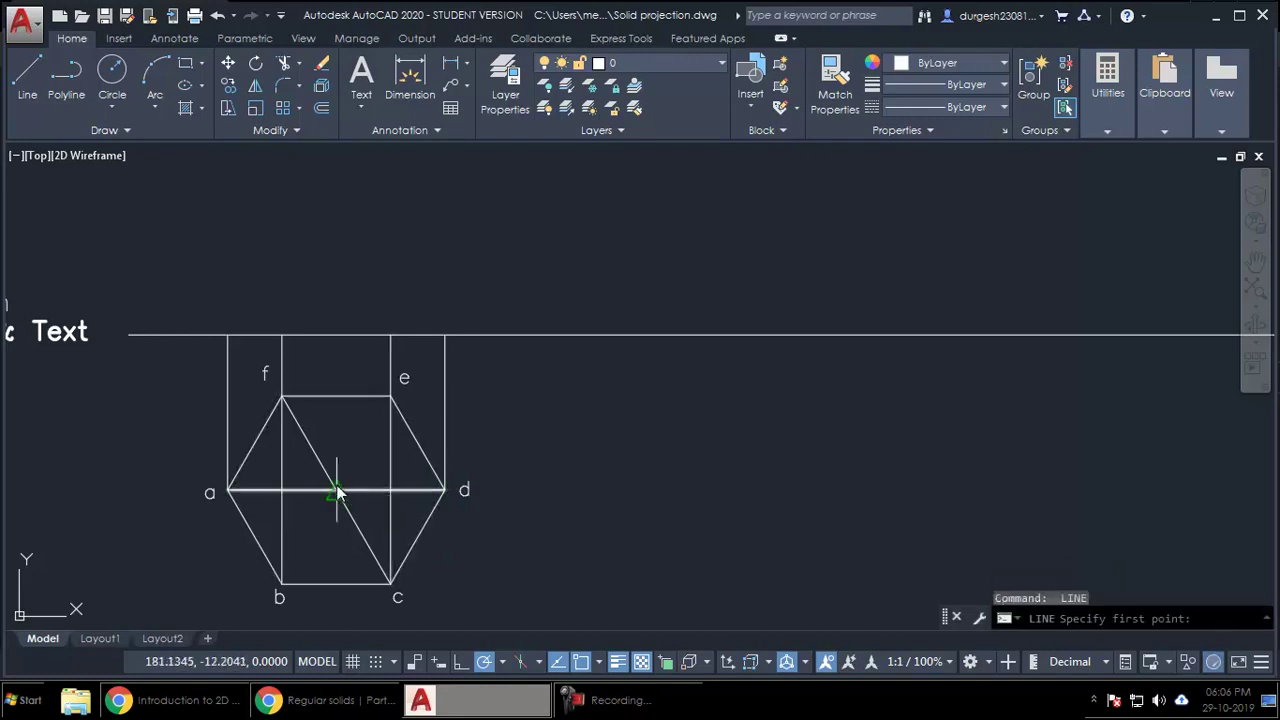
Draw the pyramid's vertical axis from the hexagon centre with a 60 mm length above the reference line.
{"action": "left_click", "coordinate": [336, 490]}
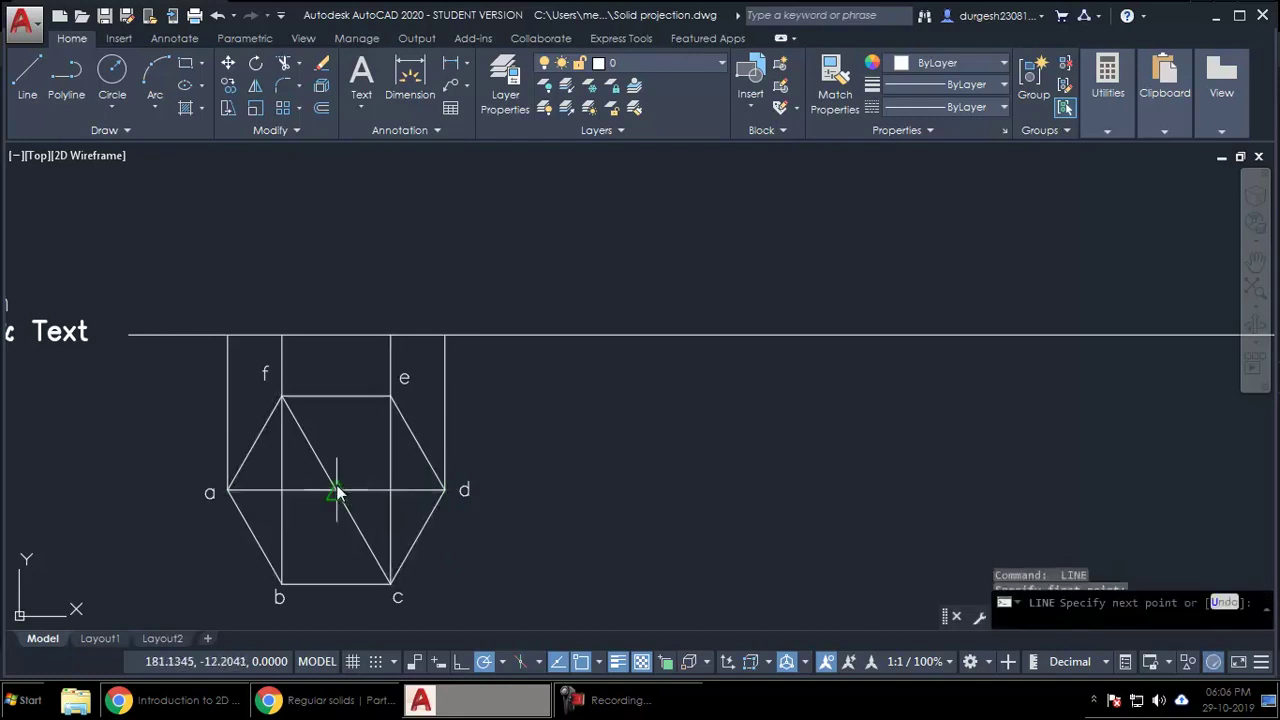
{"action": "left_click", "coordinate": [336, 336]}
{"action": "middle_click_drag", "start_coordinate": [552, 363], "coordinate": [545, 430]}
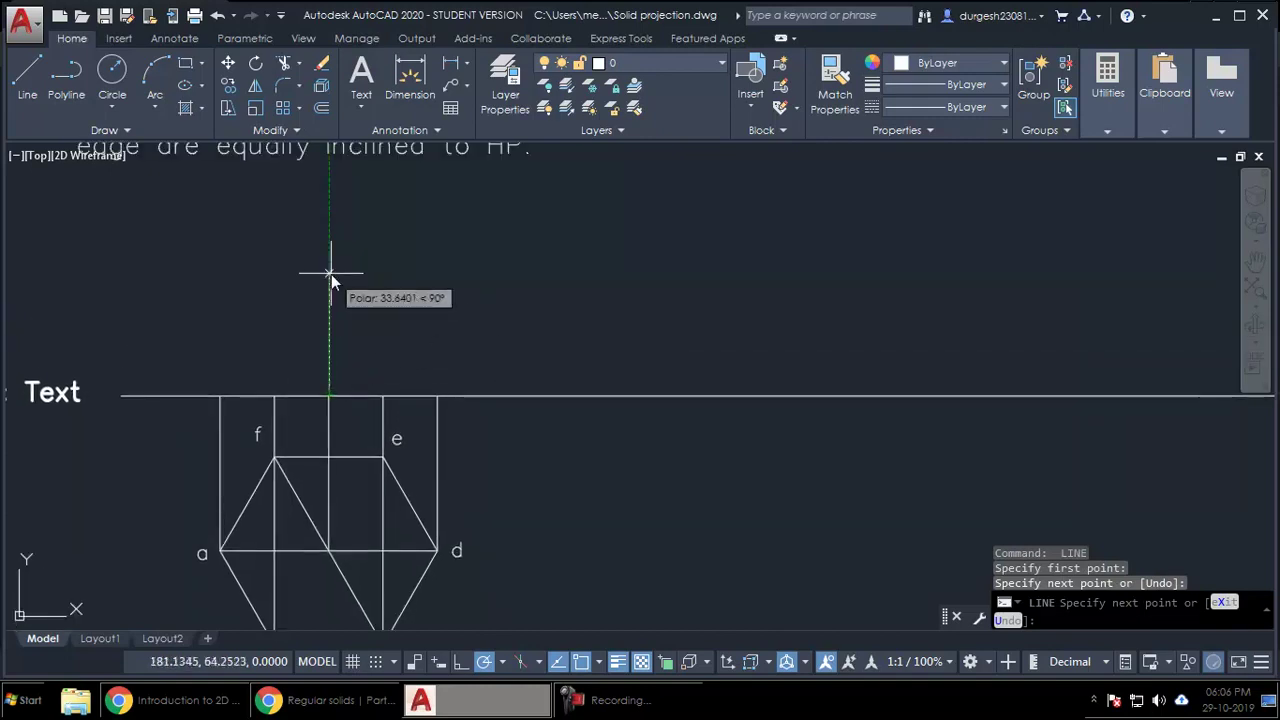
{"action": "type", "text": "60"}
{"action": "key", "text": "Return"}
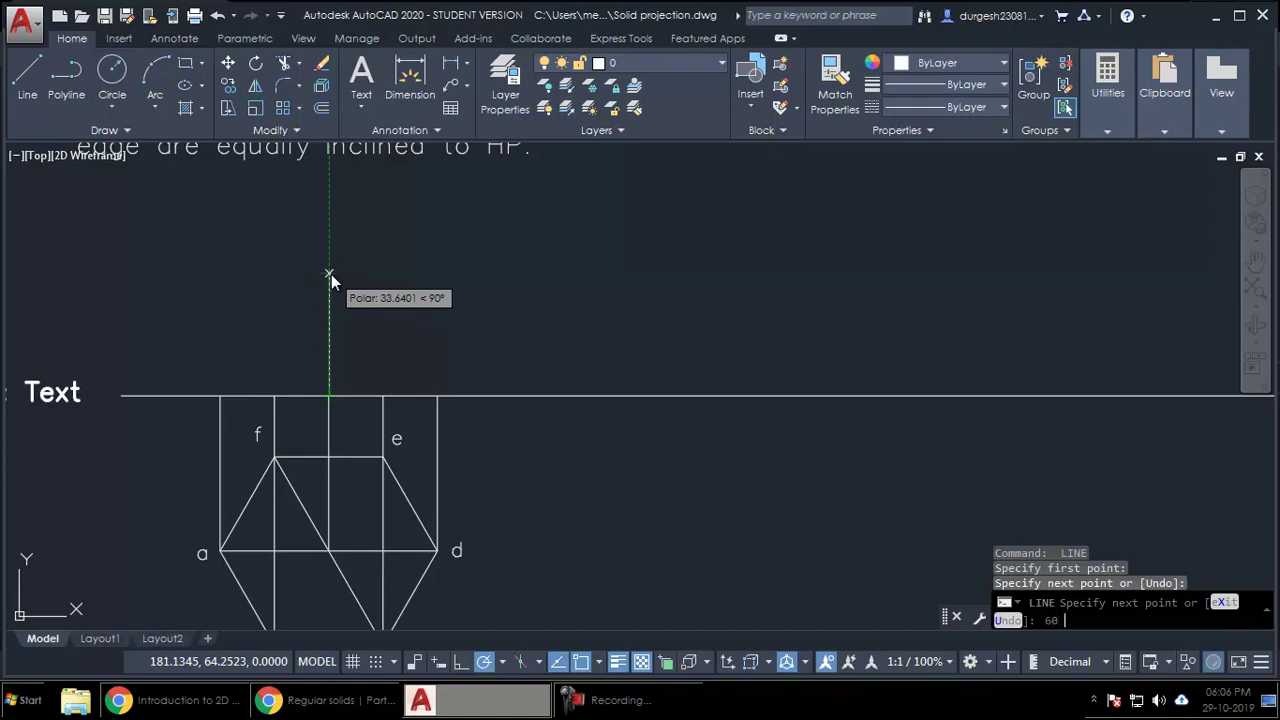
{"action": "key", "text": "Return"}
{"action": "left_click", "coordinate": [329, 280]}
{"action": "left_click", "coordinate": [288, 292]}
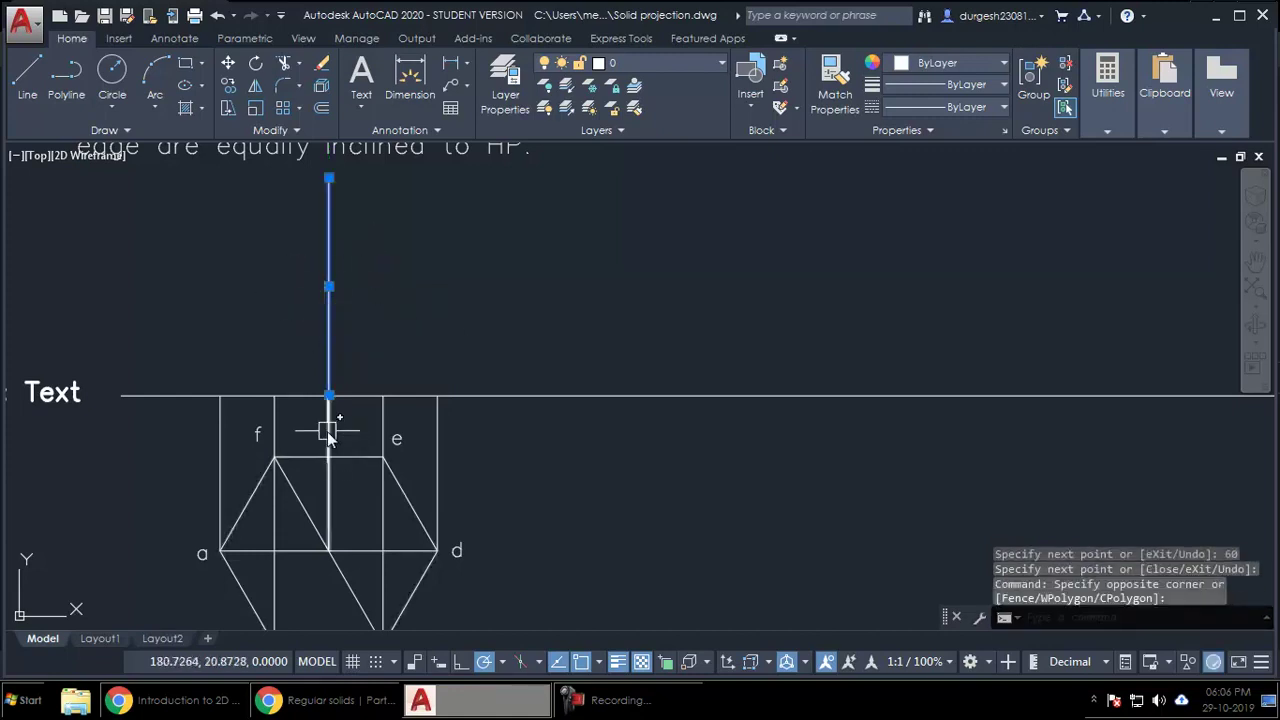
{"action": "middle_click_drag", "start_coordinate": [343, 406], "coordinate": [352, 431]}
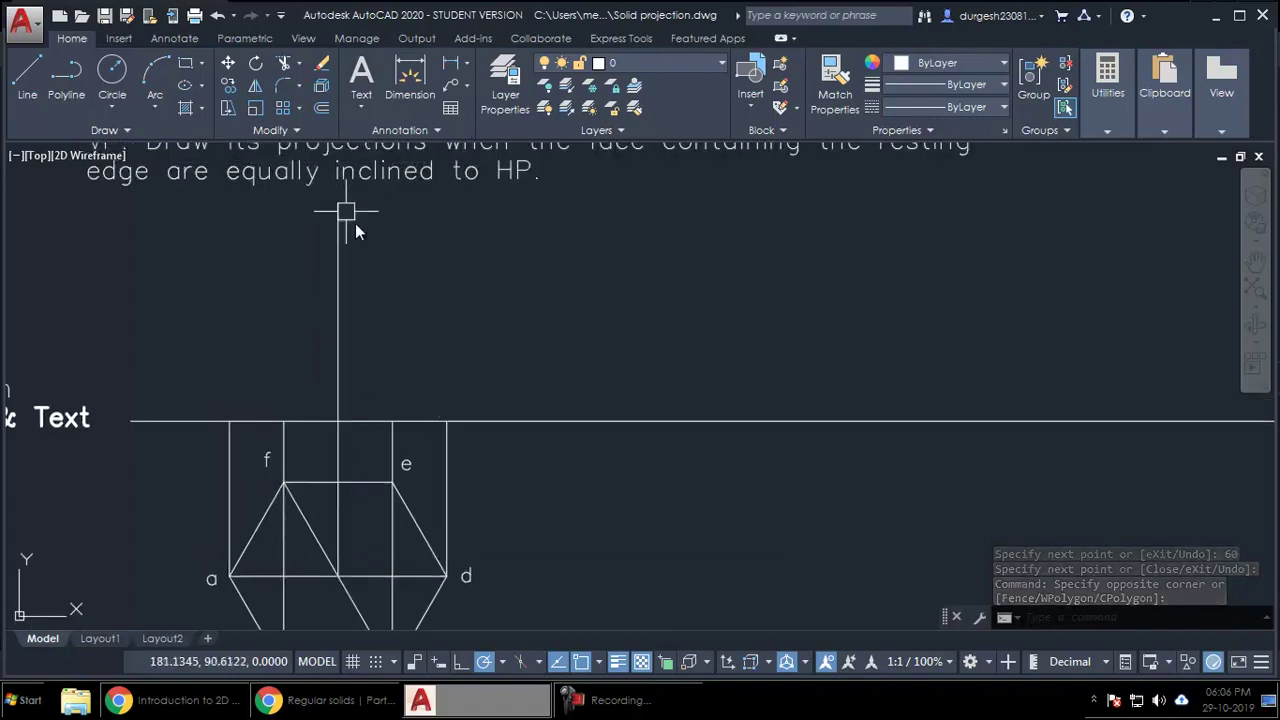
{"action": "key", "text": "Escape"}
{"action": "key", "text": "Escape"}
Draw slant edges from d's projector foot up to the apex and down to e's projector.
{"action": "type", "text": "l"}
{"action": "key", "text": "Return"}
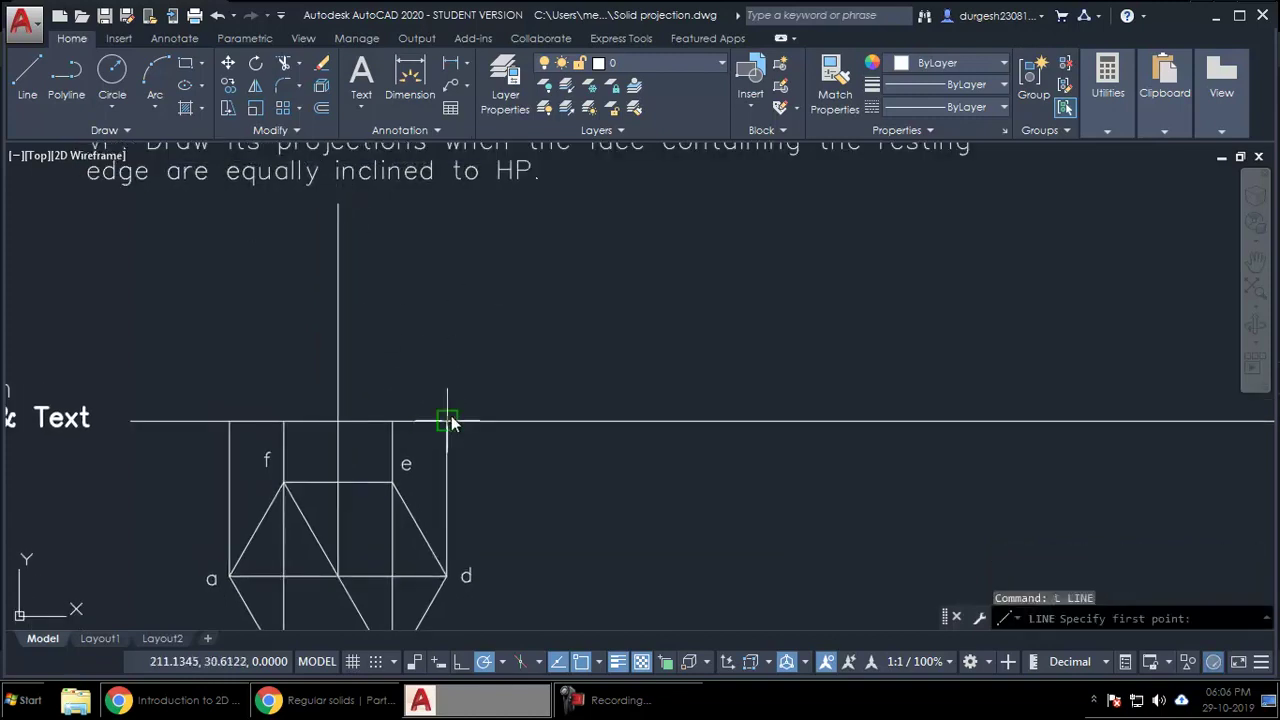
{"action": "left_click", "coordinate": [447, 421]}
{"action": "left_click", "coordinate": [338, 206]}
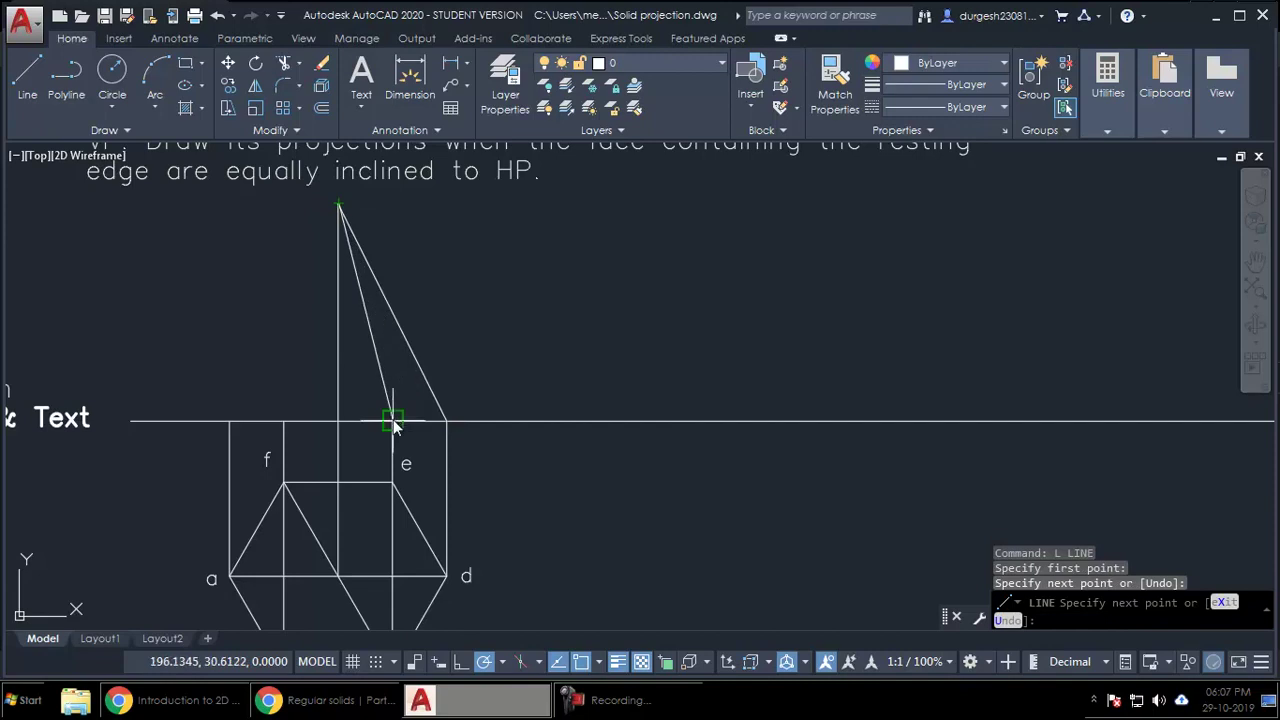
{"action": "left_click", "coordinate": [392, 421]}
{"action": "key", "text": "Return"}
{"action": "key", "text": "Return"}
Draw apex slant edges to f's and a's projectors and the base line along the reference line.
{"action": "left_click", "coordinate": [338, 206]}
{"action": "left_click", "coordinate": [285, 421]}
{"action": "key", "text": "Return"}
{"action": "key", "text": "Return"}
{"action": "left_click", "coordinate": [338, 206]}
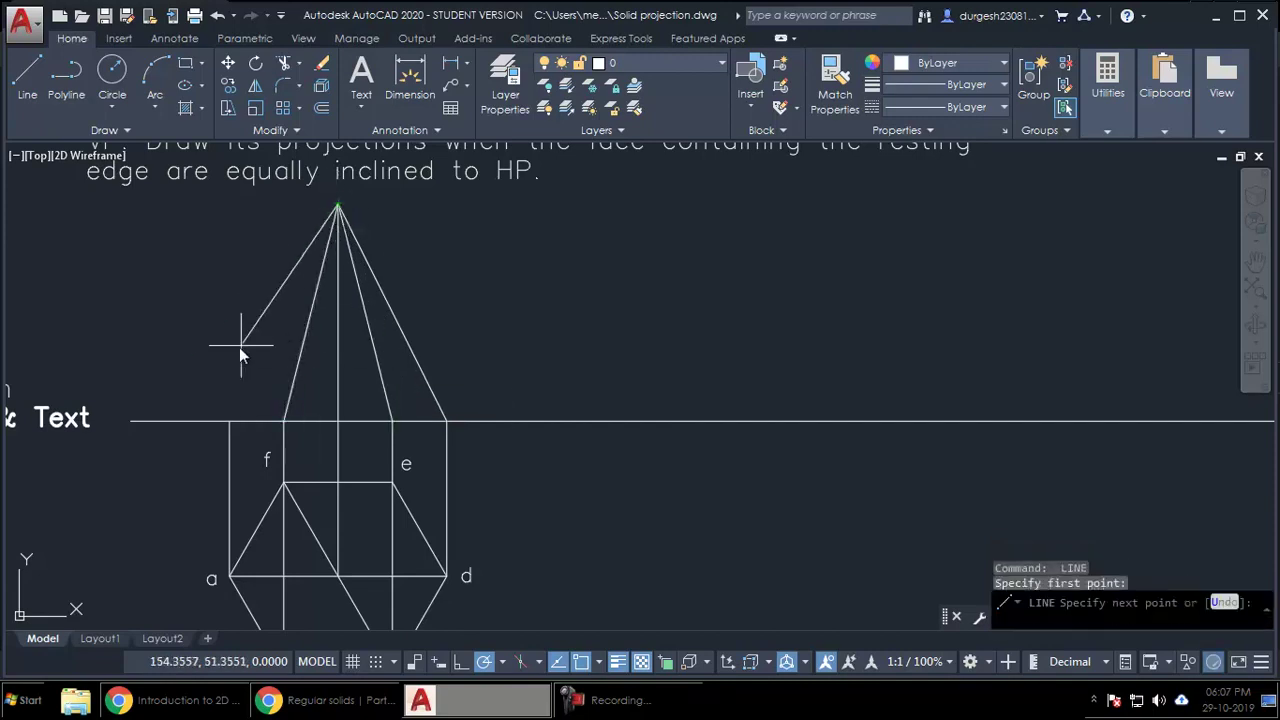
{"action": "left_click", "coordinate": [230, 420]}
{"action": "left_click", "coordinate": [446, 421]}
{"action": "key", "text": "Return"}
{"action": "left_click", "coordinate": [419, 423]}
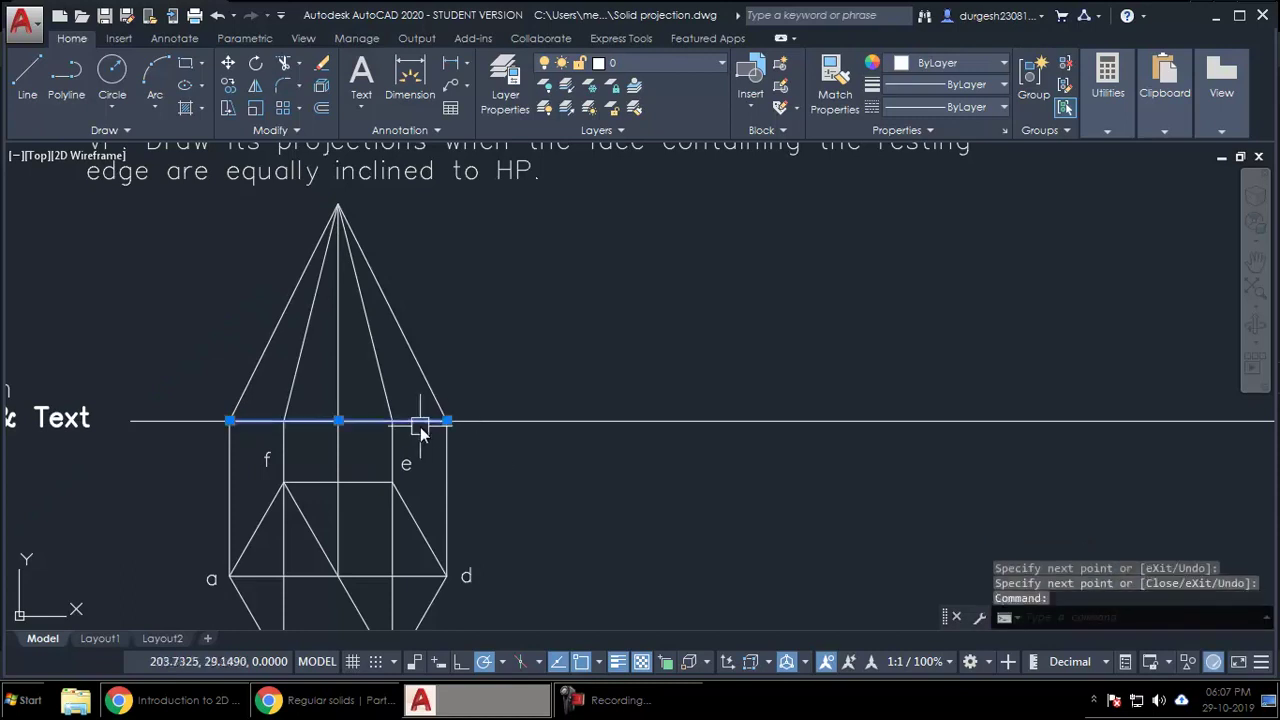
{"action": "scroll", "coordinate": [419, 423], "scroll_direction": "down", "scroll_amount": 3}
{"action": "key", "text": "Escape"}
{"action": "key", "text": "Escape"}
{"action": "key", "text": "Escape"}
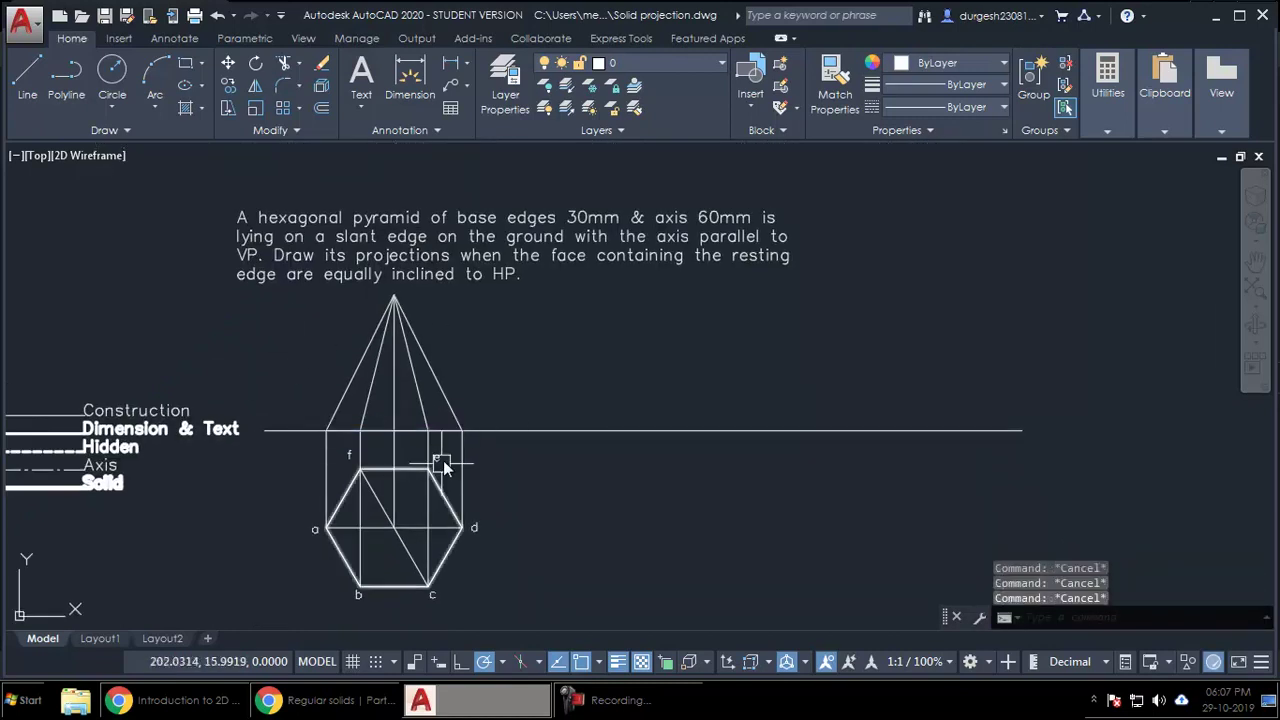
Match the Solid legend line onto the slant edges, hexagon outline, a–d and f–c lines.
{"action": "type", "text": "ma"}
{"action": "key", "text": "Return"}
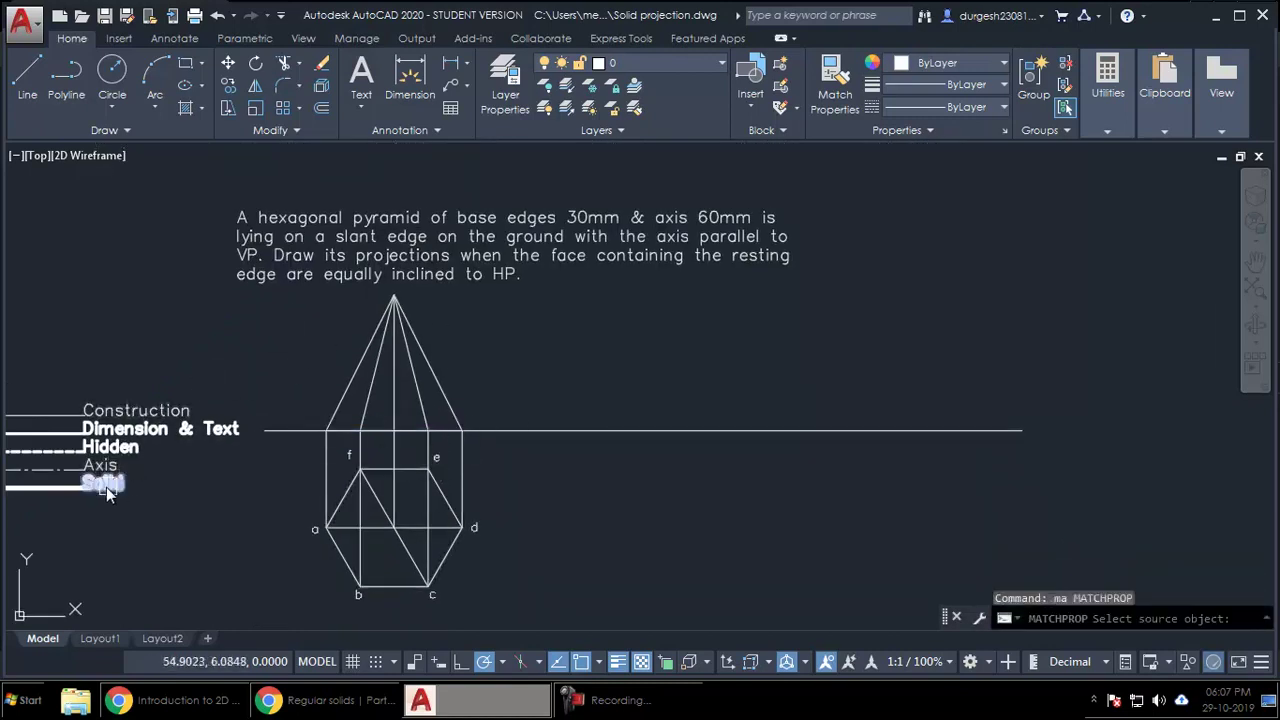
{"action": "left_click", "coordinate": [62, 490]}
{"action": "left_click", "coordinate": [379, 352]}
{"action": "left_click", "coordinate": [356, 368]}
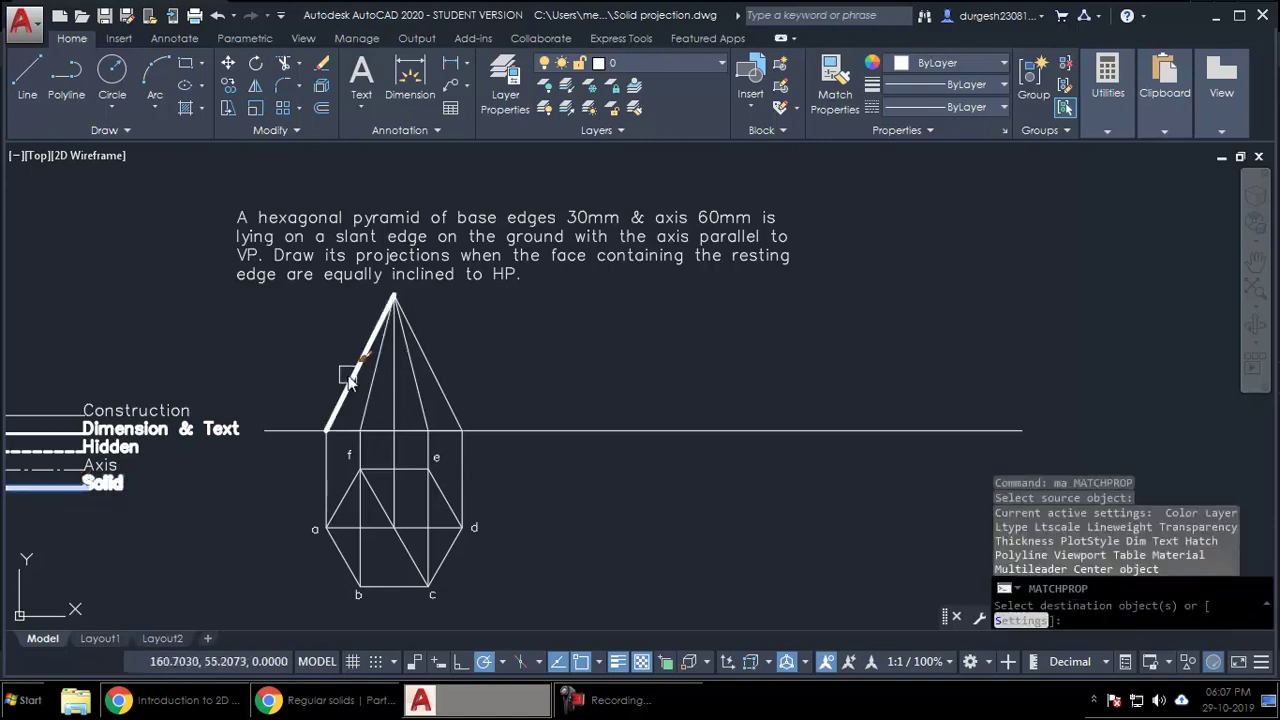
{"action": "left_click", "coordinate": [414, 378]}
{"action": "left_click", "coordinate": [440, 388]}
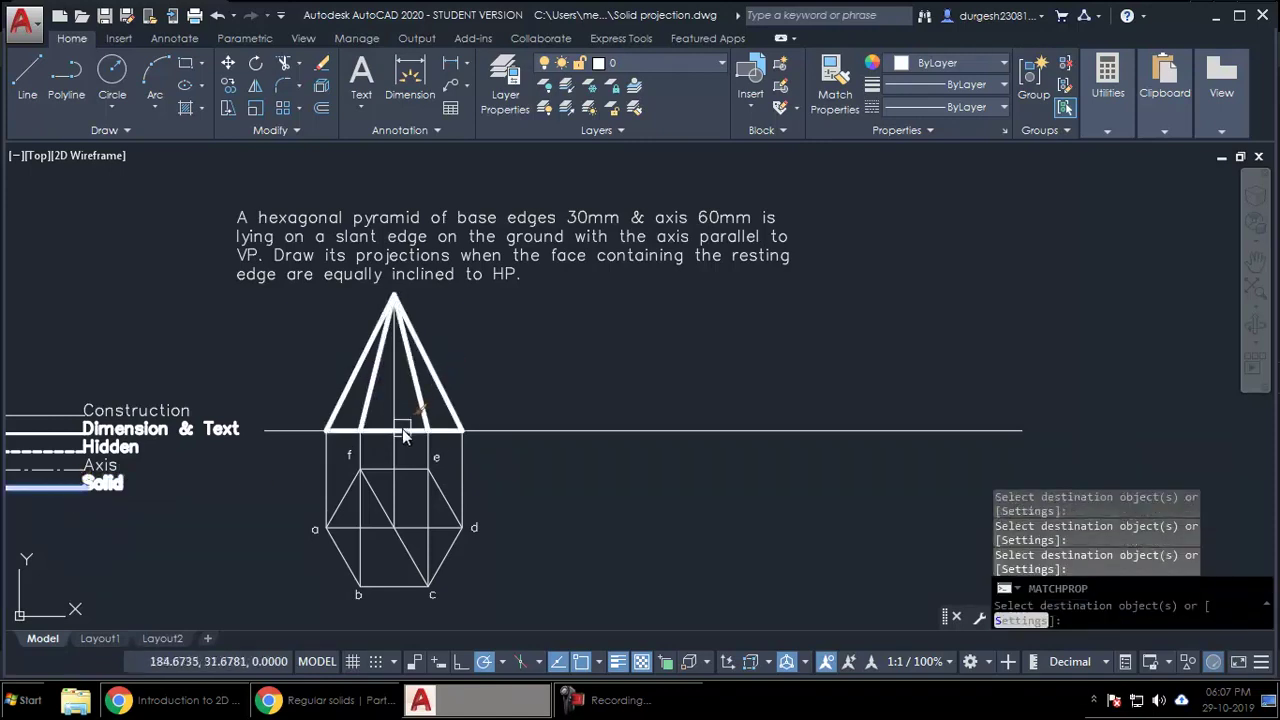
{"action": "left_click", "coordinate": [408, 468]}
{"action": "left_click", "coordinate": [409, 527]}
{"action": "left_click", "coordinate": [407, 555]}
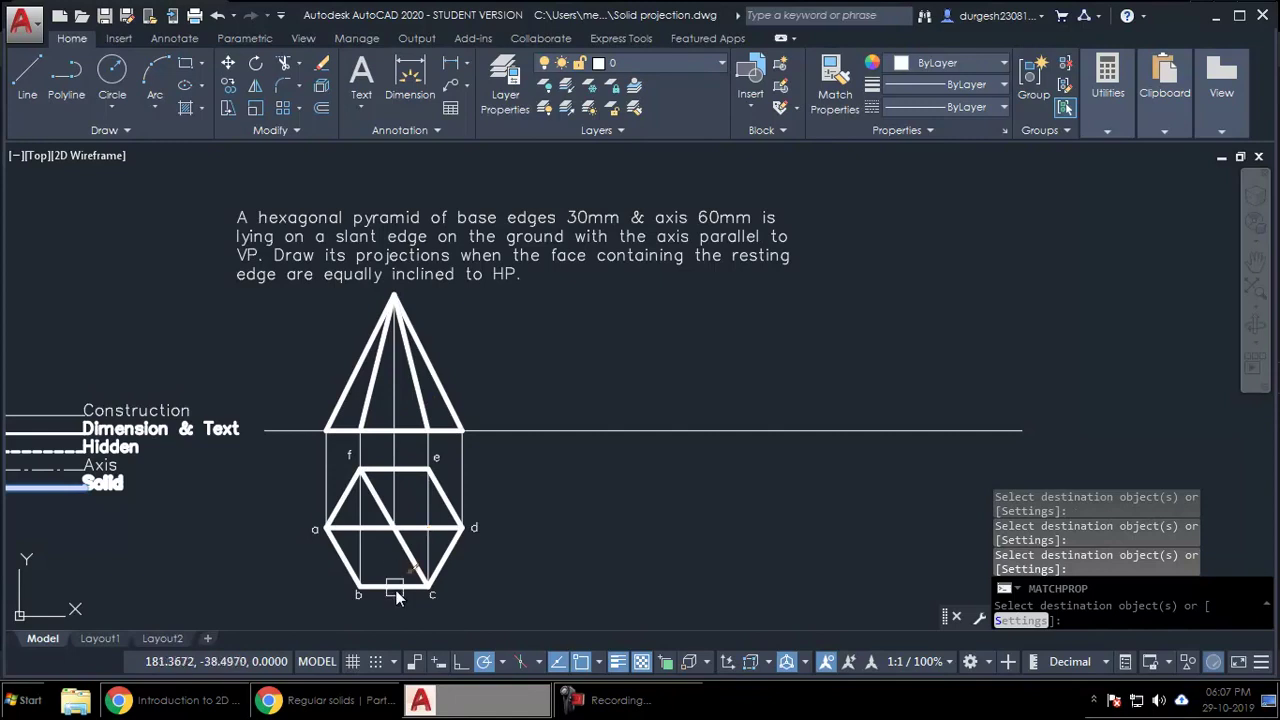
{"action": "key", "text": "Return"}
{"action": "scroll", "coordinate": [410, 580], "scroll_direction": "up", "scroll_amount": 2}
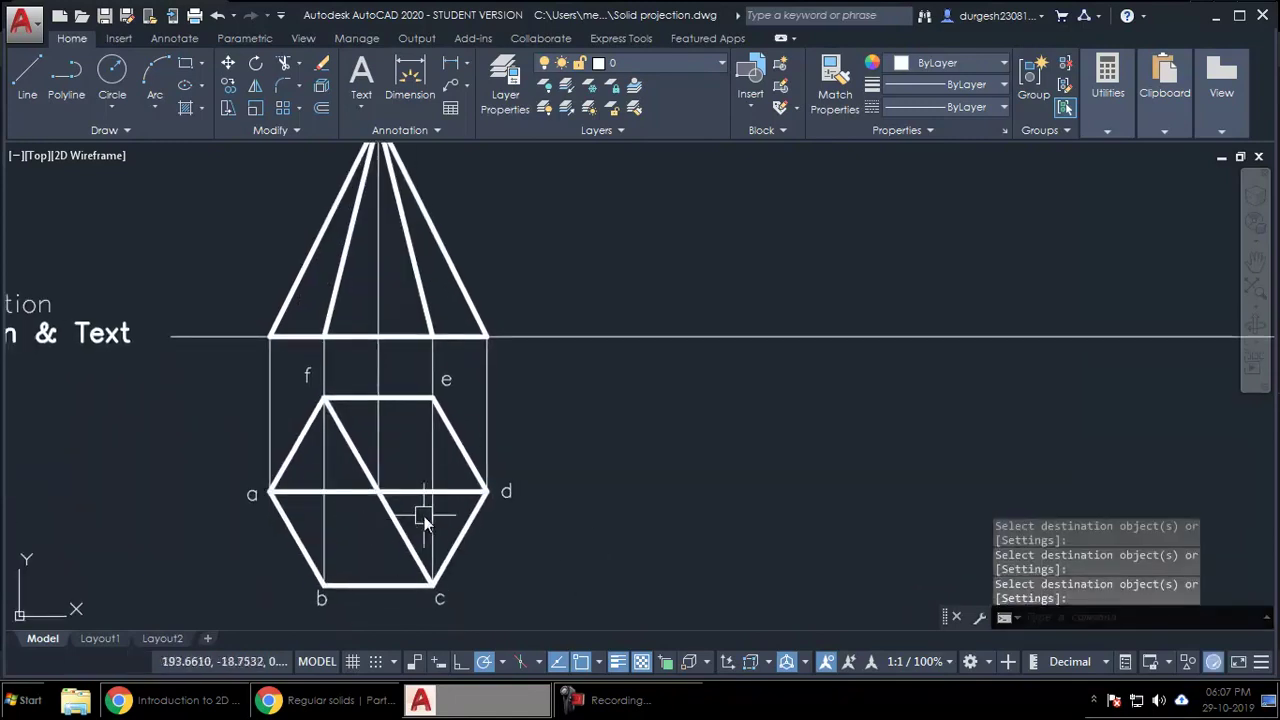
Draw the b–e diagonal in the hexagon, then start MATCHPROP with the a–d line as source.
{"action": "type", "text": "l"}
{"action": "key", "text": "Return"}
{"action": "left_click", "coordinate": [323, 585]}
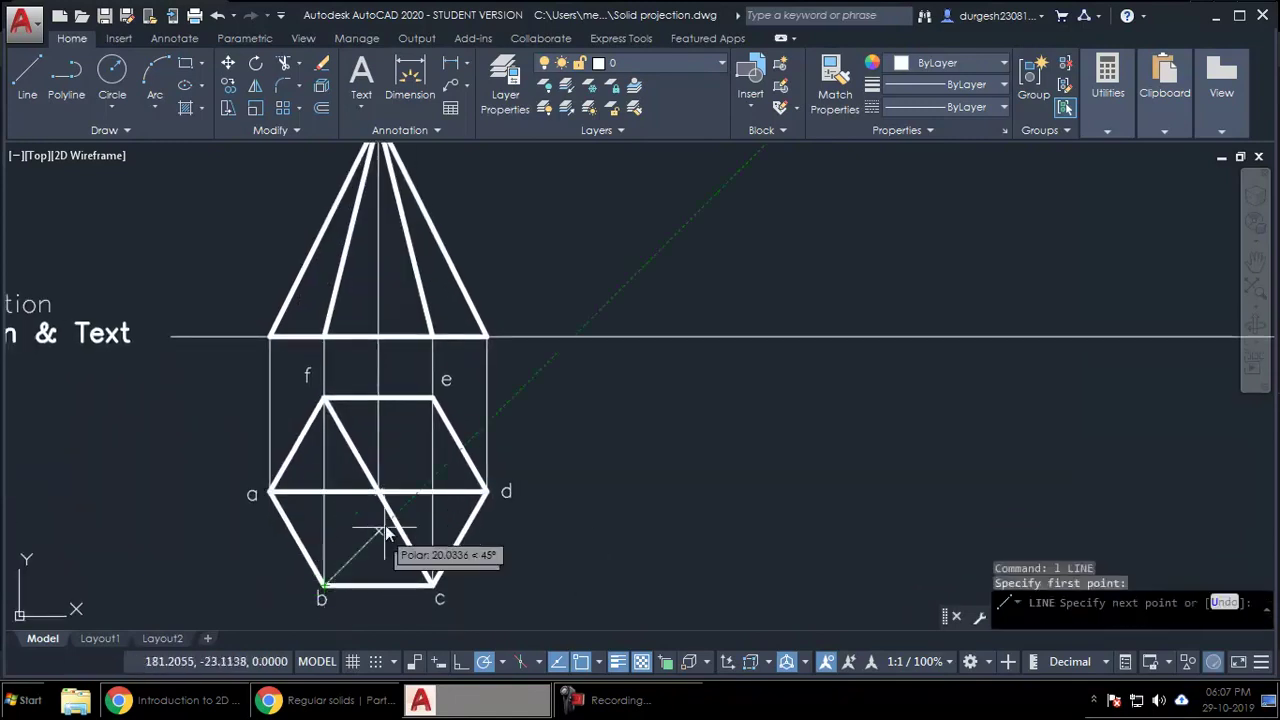
{"action": "left_click", "coordinate": [432, 400]}
{"action": "key", "text": "Return"}
{"action": "type", "text": "ma"}
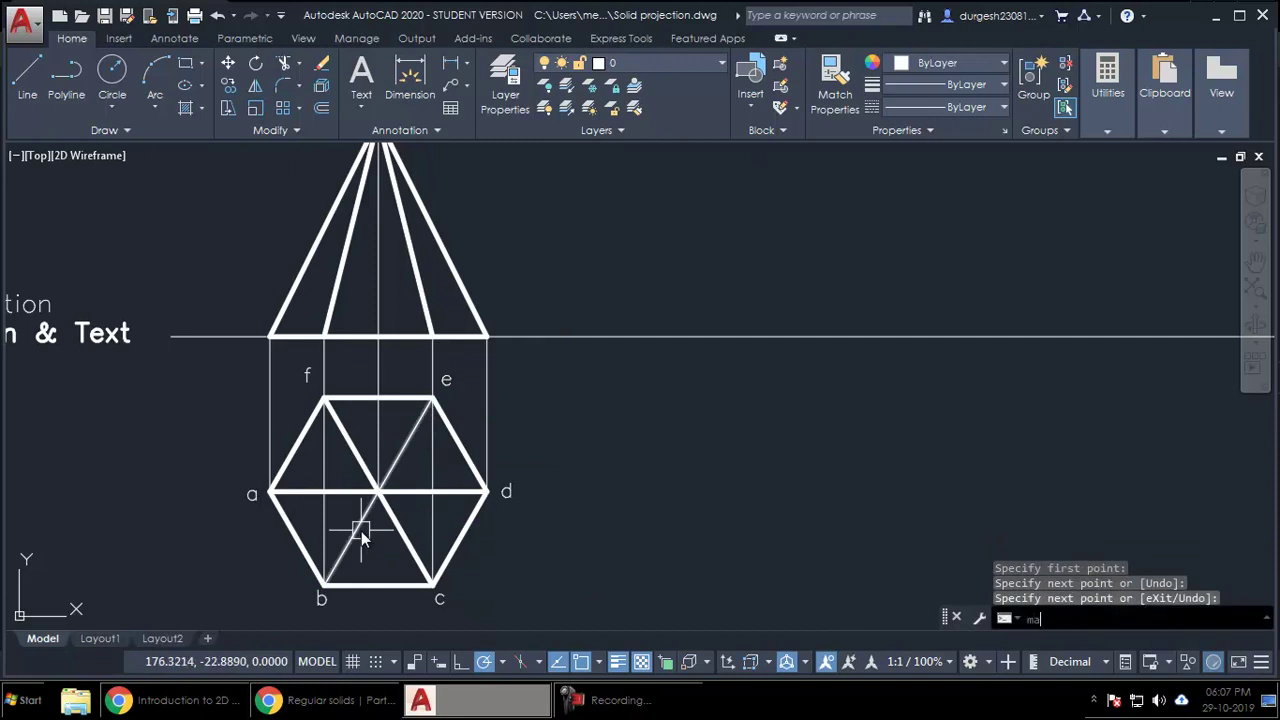
{"action": "key", "text": "Return"}
{"action": "left_click", "coordinate": [408, 491]}
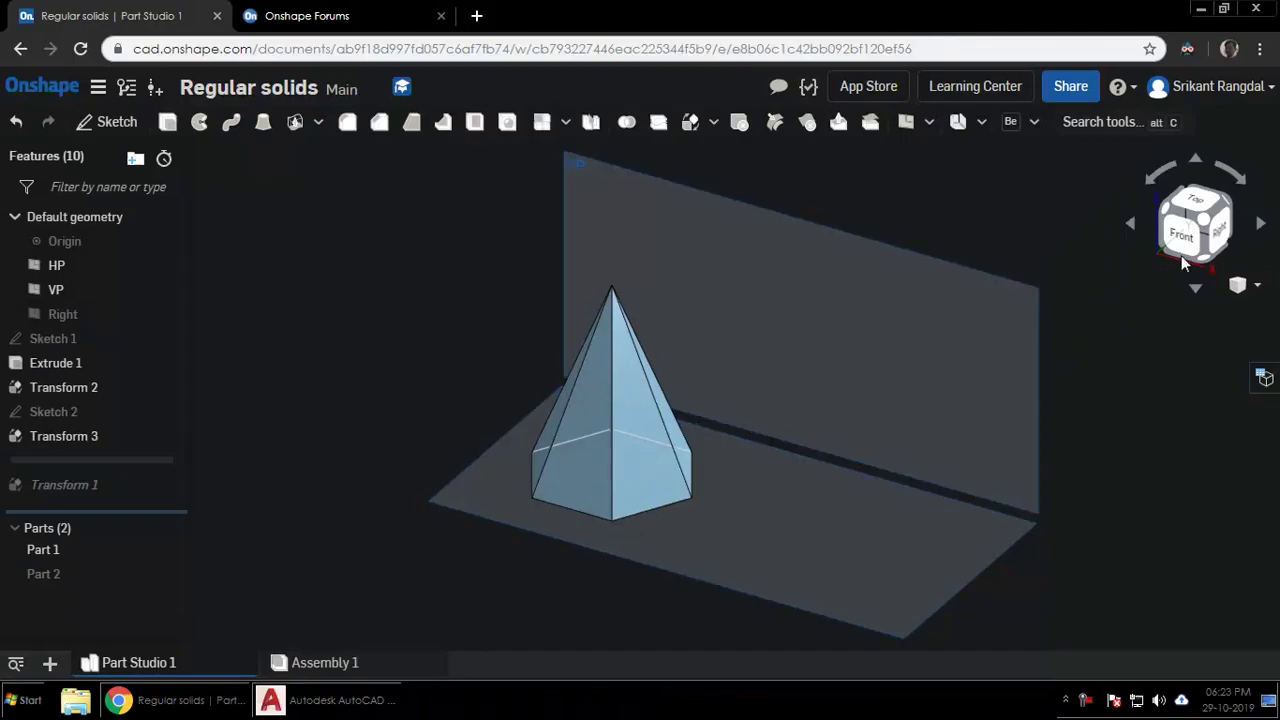
View the pyramid from above, select its six slant edges and orbit into a 3-D view.
{"action": "left_click", "coordinate": [1203, 205]}
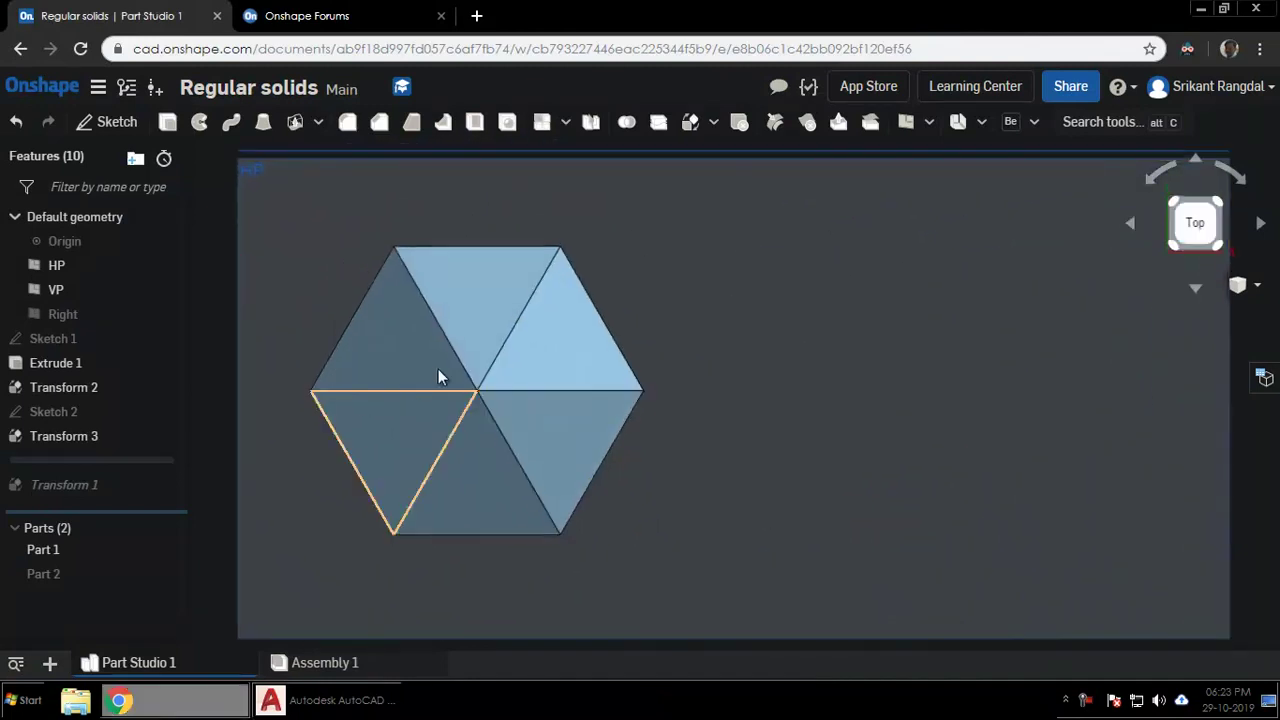
{"action": "left_click", "coordinate": [446, 338]}
{"action": "left_click", "coordinate": [508, 342]}
{"action": "left_click", "coordinate": [520, 391]}
{"action": "left_click", "coordinate": [500, 427]}
{"action": "left_click", "coordinate": [455, 428]}
{"action": "left_click", "coordinate": [431, 391]}
{"action": "right_click_drag", "start_coordinate": [592, 419], "coordinate": [580, 388]}
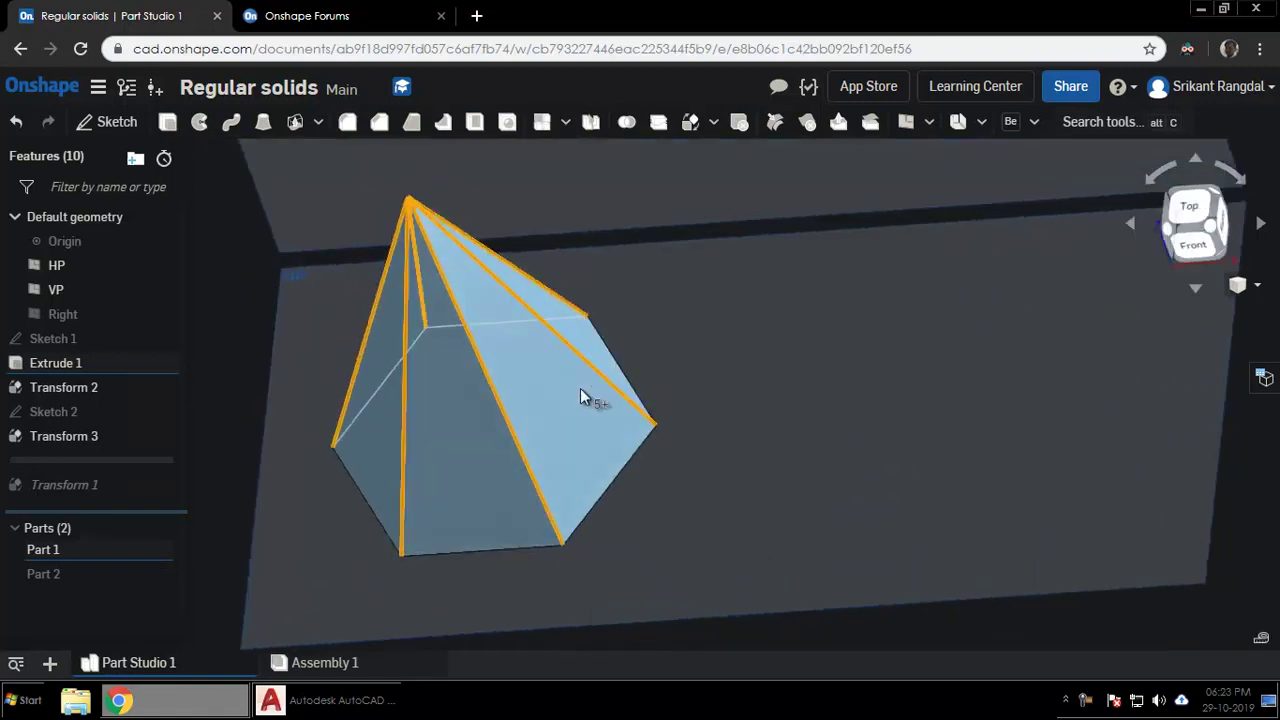
Step the ViewCube from the top view through to a straight front view of the pyramid.
{"action": "left_click", "coordinate": [1190, 210]}
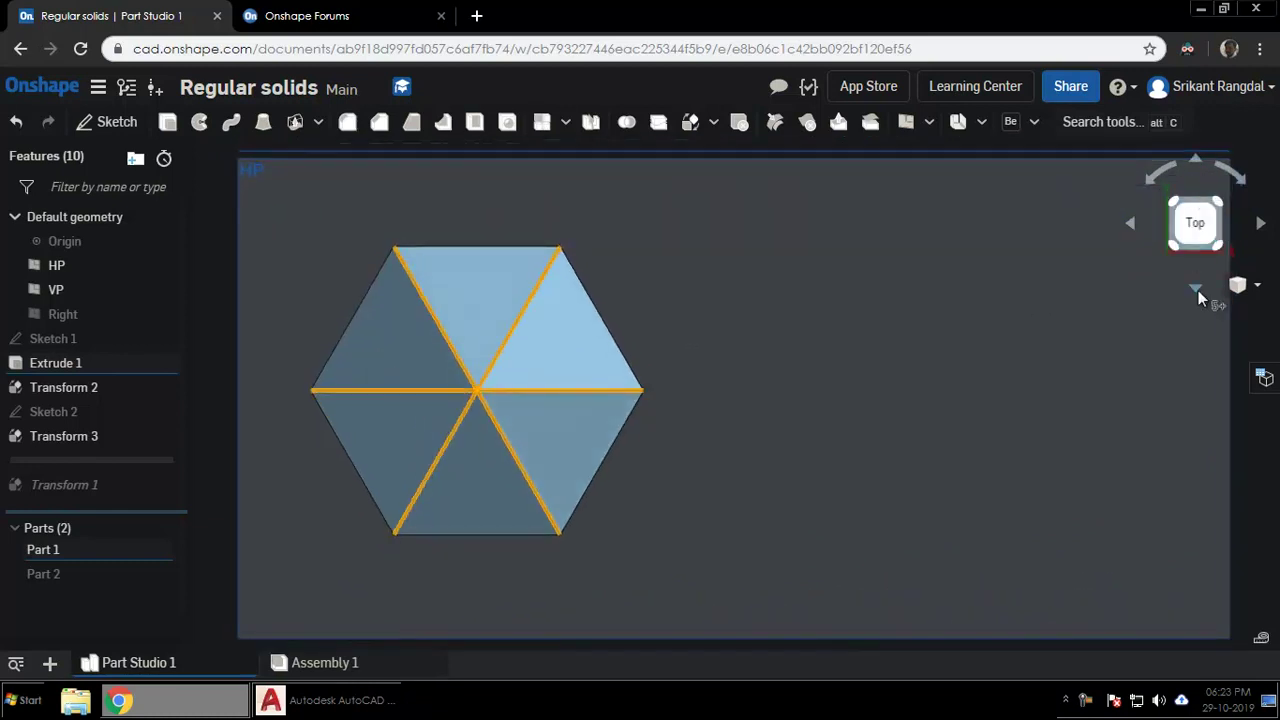
{"action": "left_click", "coordinate": [1197, 158]}
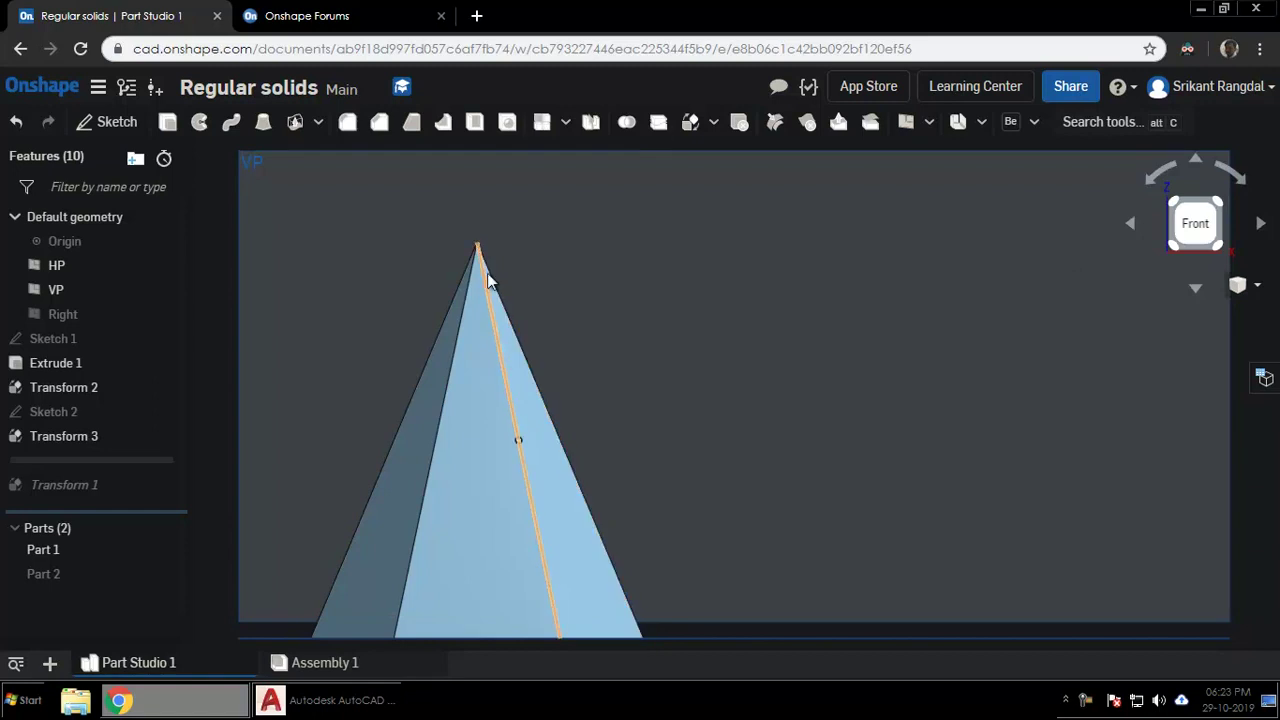
{"action": "left_click", "coordinate": [1193, 287]}
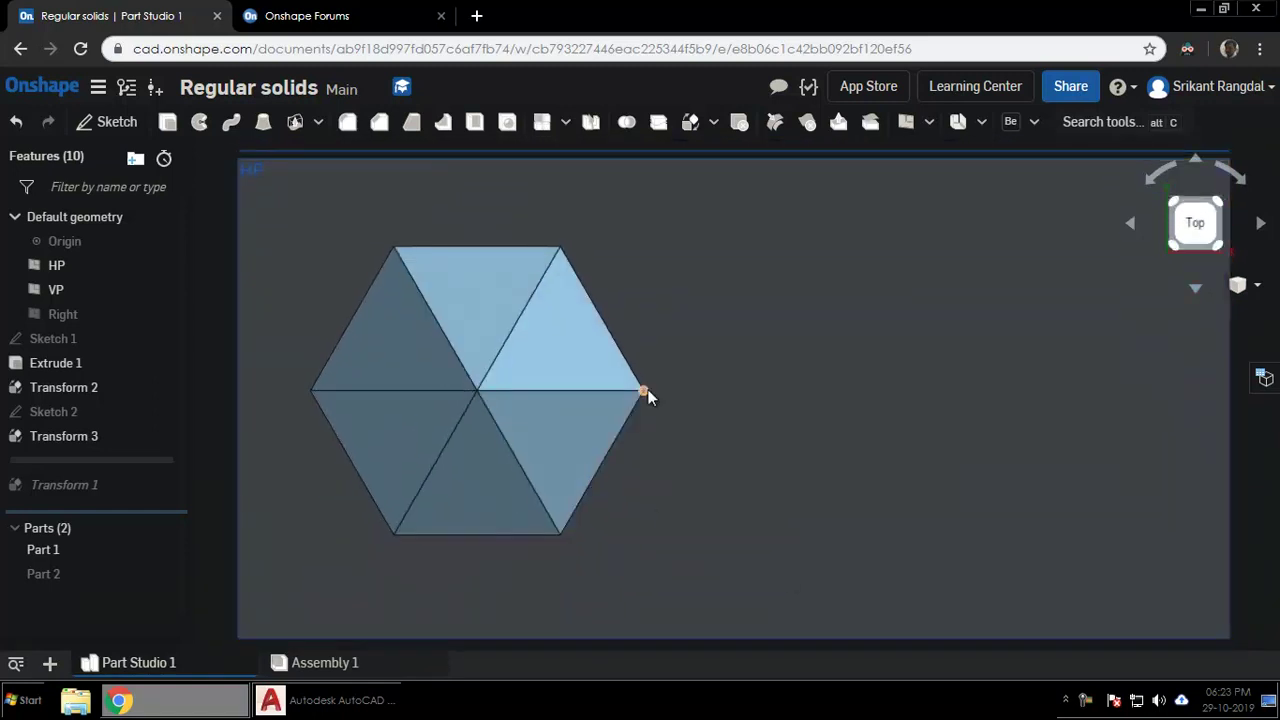
{"action": "left_click", "coordinate": [392, 537]}
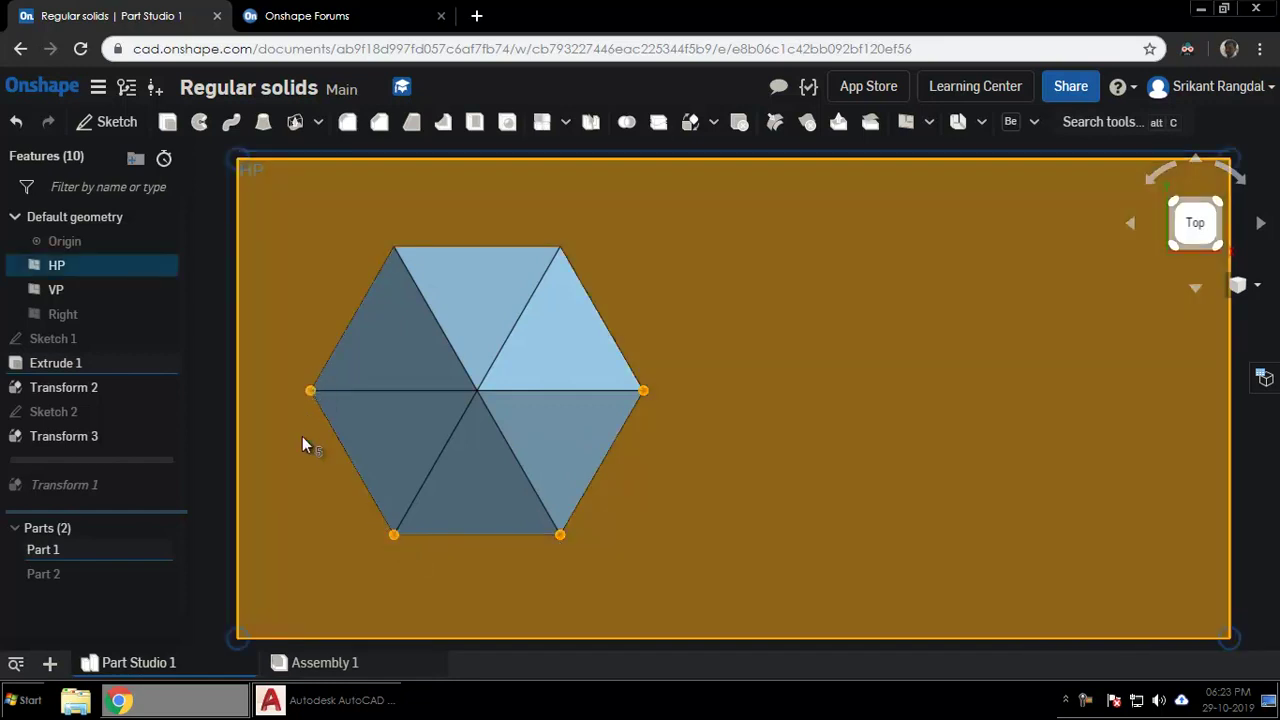
{"action": "left_click", "coordinate": [306, 440]}
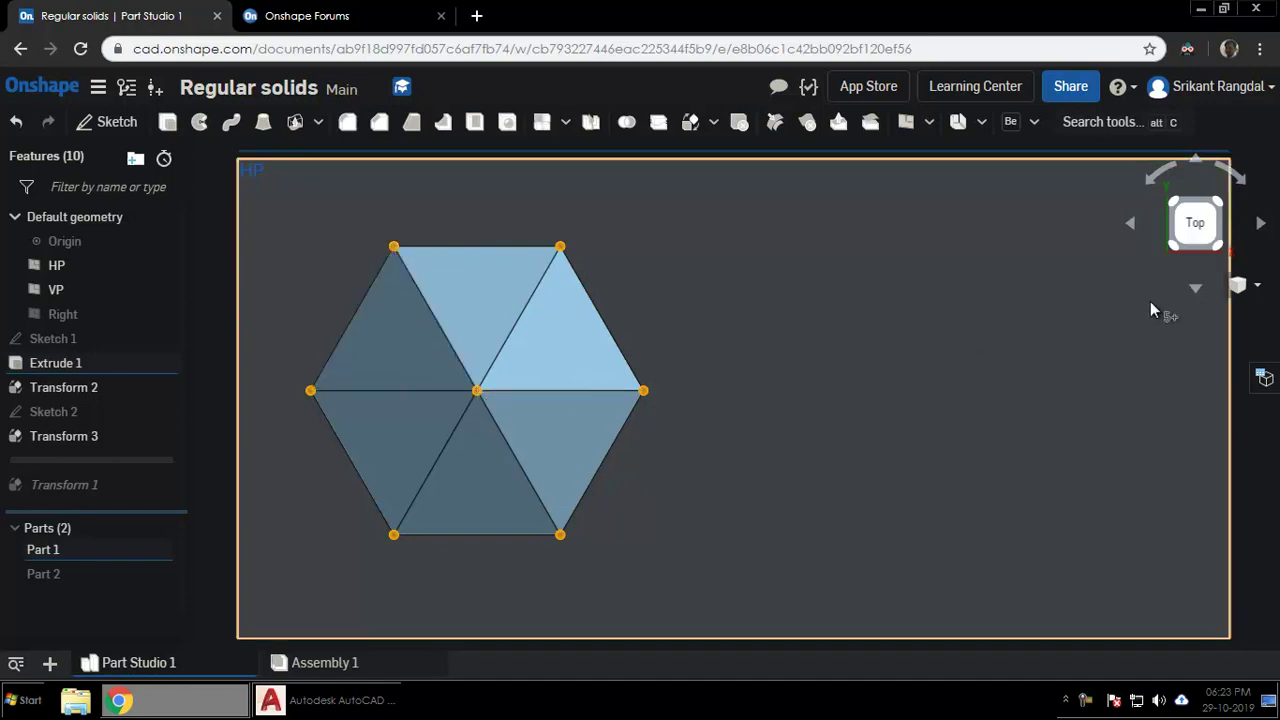
{"action": "left_click", "coordinate": [1194, 290]}
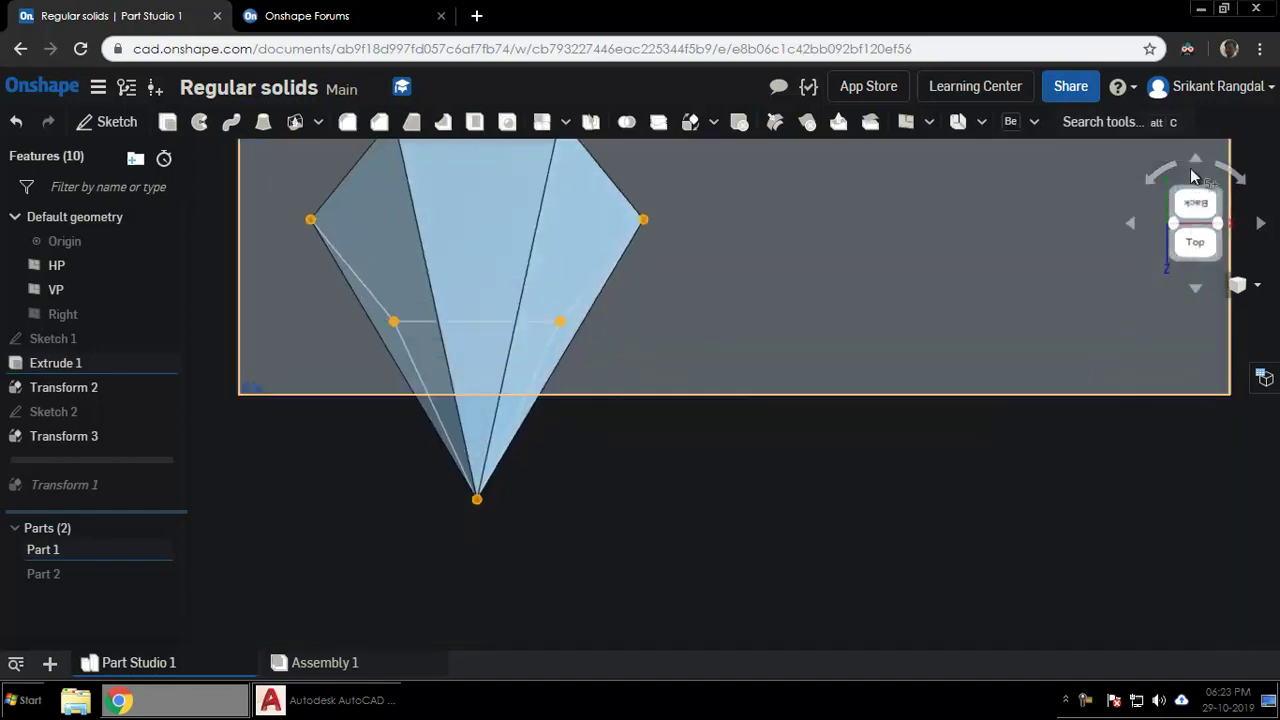
{"action": "left_click", "coordinate": [1196, 165]}
{"action": "left_click", "coordinate": [1196, 165]}
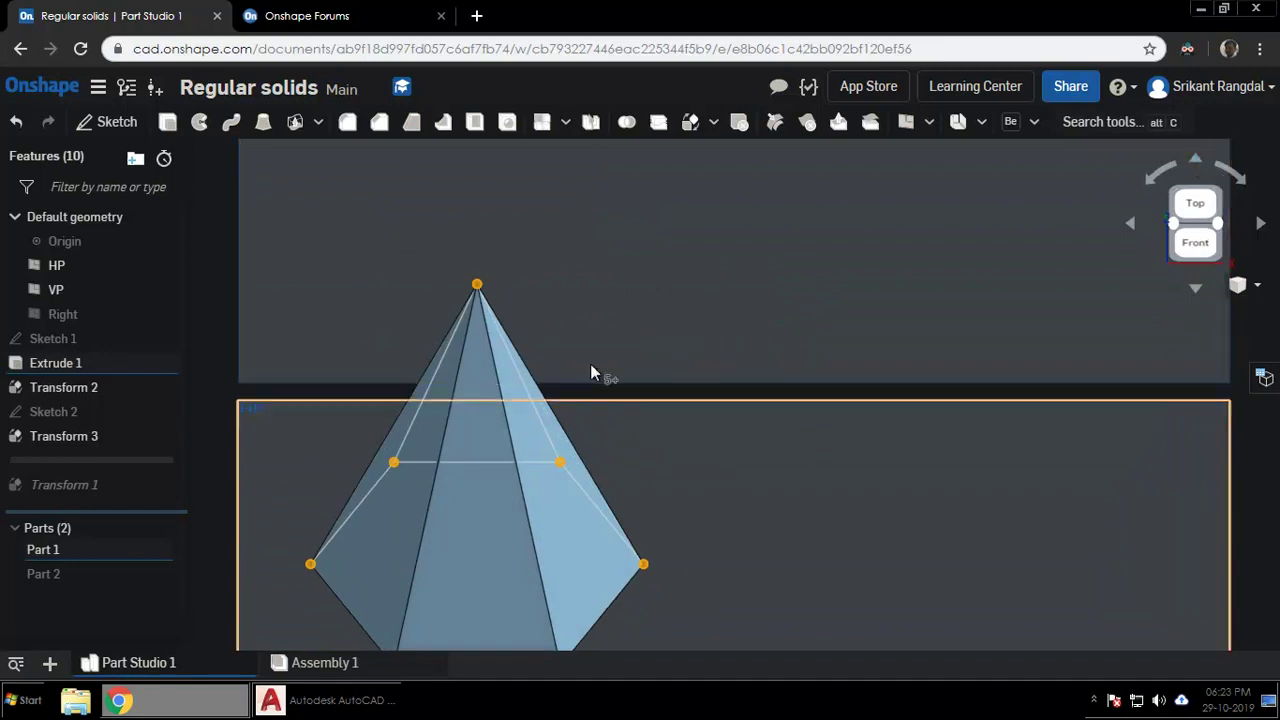
{"action": "left_click", "coordinate": [1196, 162]}
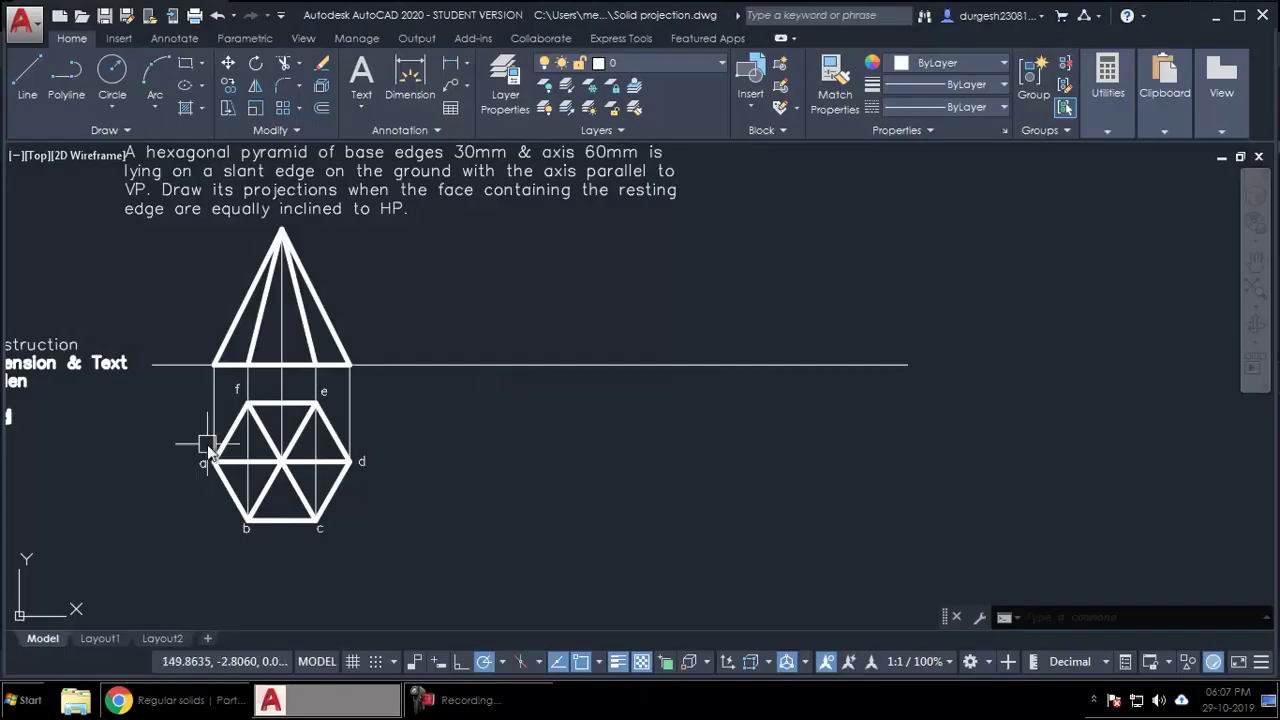
Paste a label copy and set it as a' at the first base point.
{"action": "scroll", "coordinate": [212, 455], "scroll_direction": "up", "scroll_amount": 4}
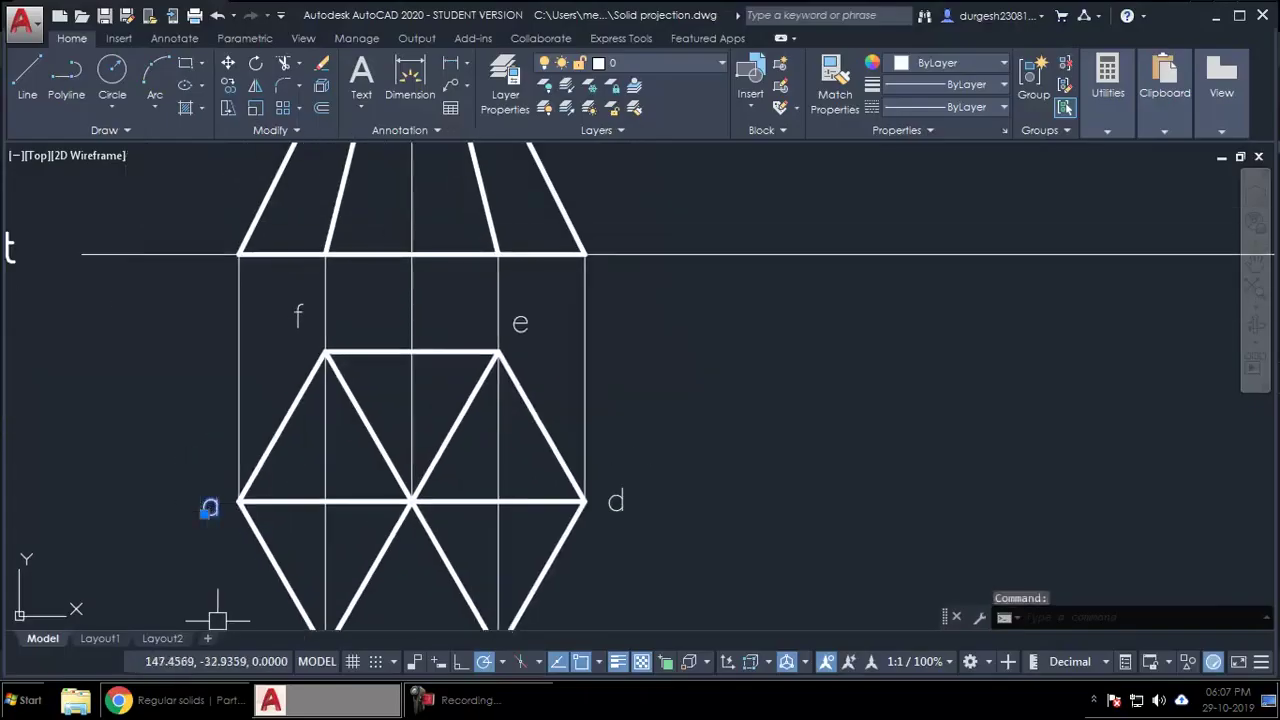
{"action": "key", "text": "Escape"}
{"action": "key", "text": "Escape"}
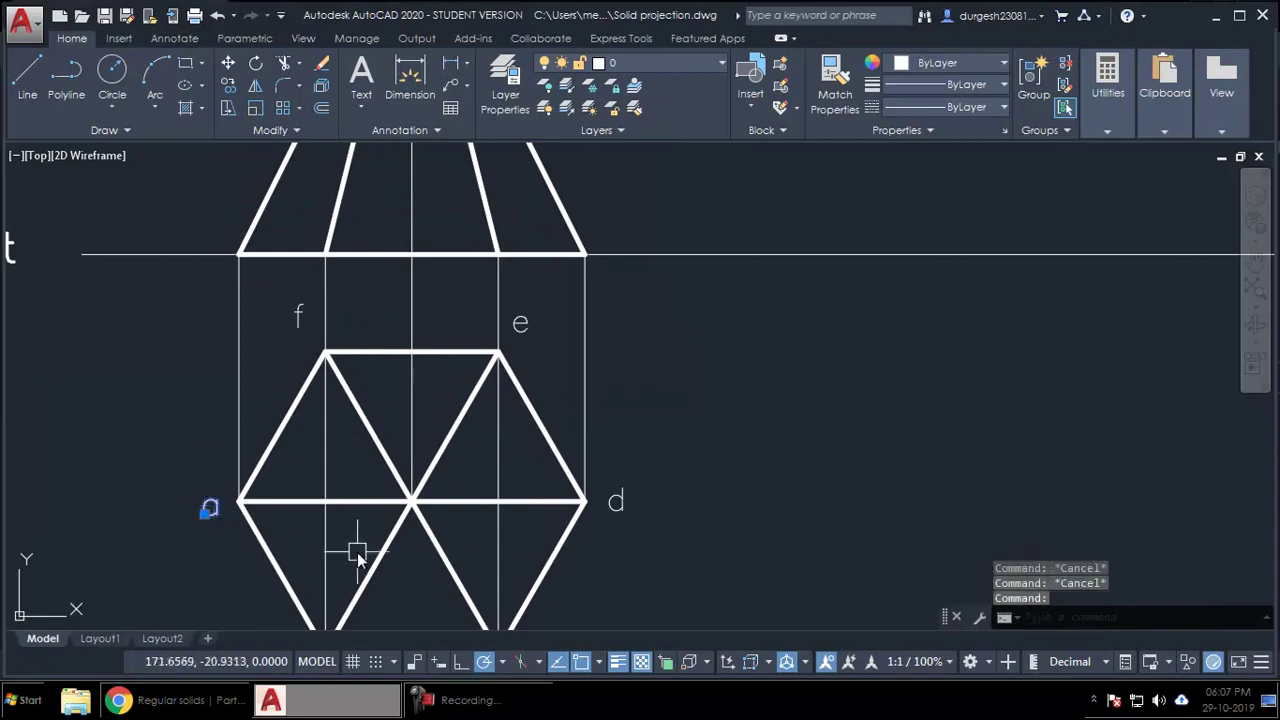
{"action": "key", "text": "ctrl+v"}
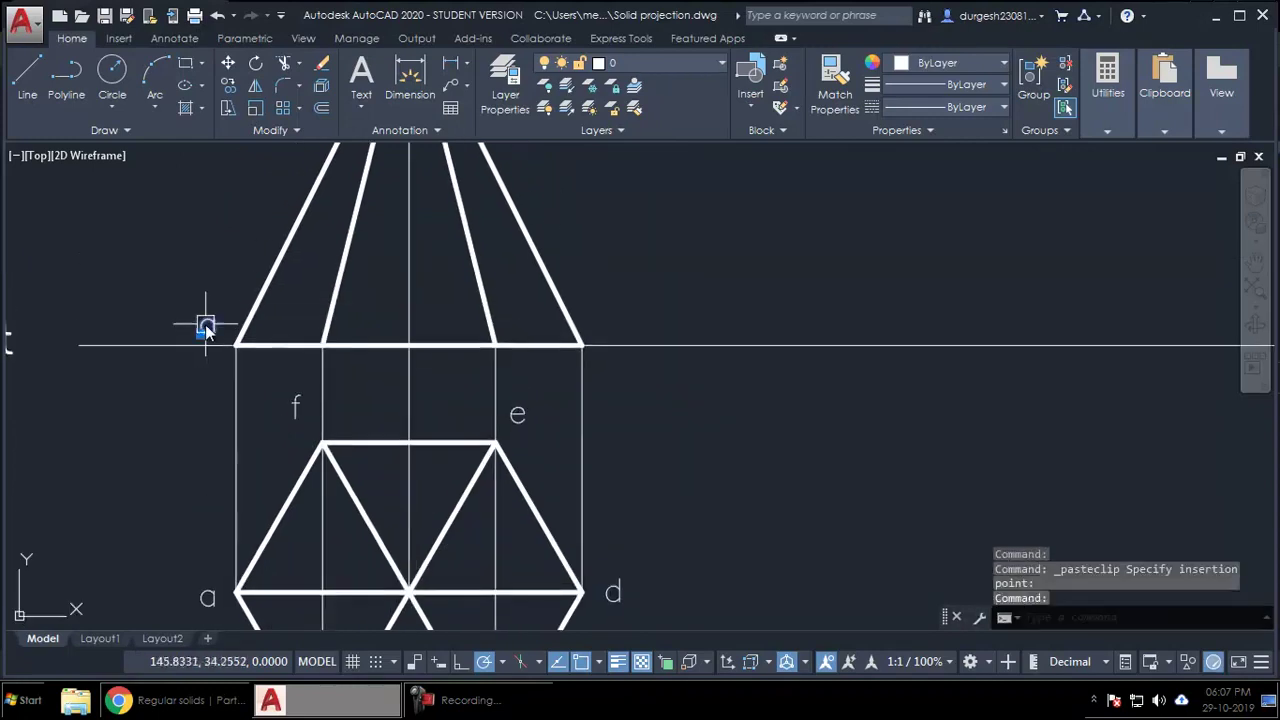
{"action": "double_click", "coordinate": [205, 327]}
{"action": "left_click", "coordinate": [337, 362]}
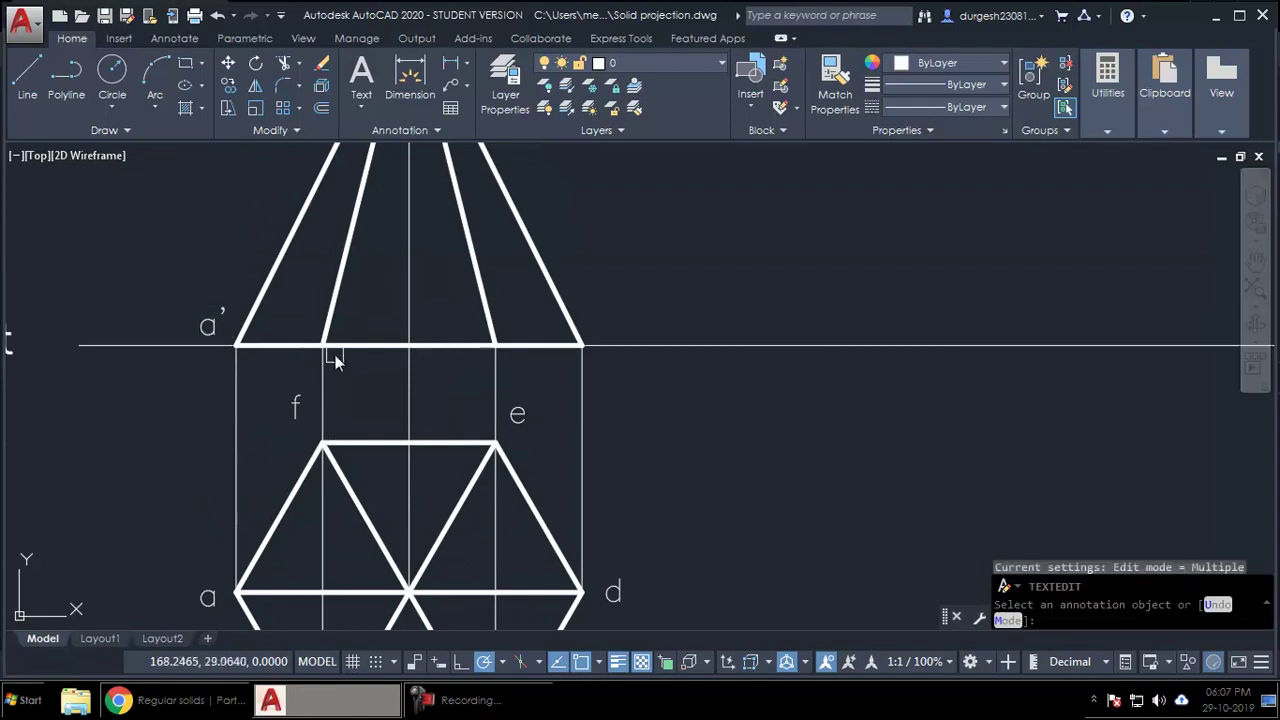
Paste another label and set it as b'(f') at the second base point.
{"action": "key", "text": "ctrl+v"}
{"action": "scroll", "coordinate": [297, 345], "scroll_direction": "up", "scroll_amount": 4}
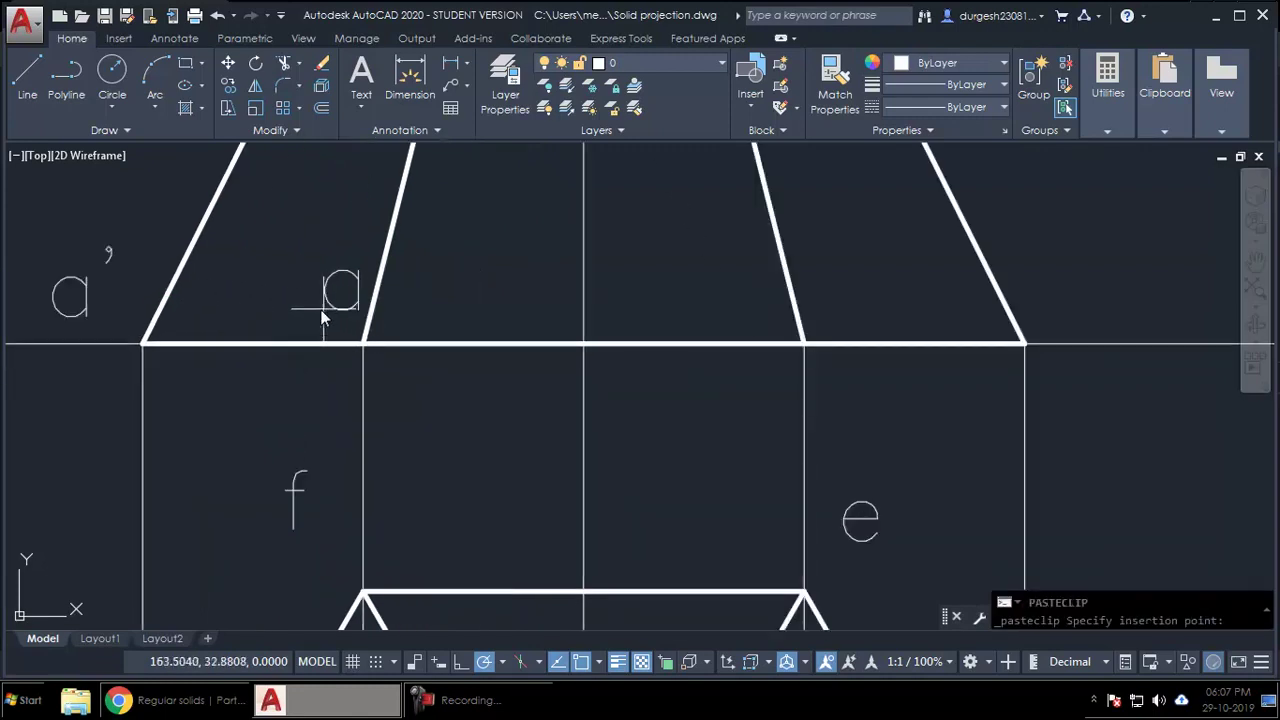
{"action": "scroll", "coordinate": [314, 315], "scroll_direction": "down", "scroll_amount": 6}
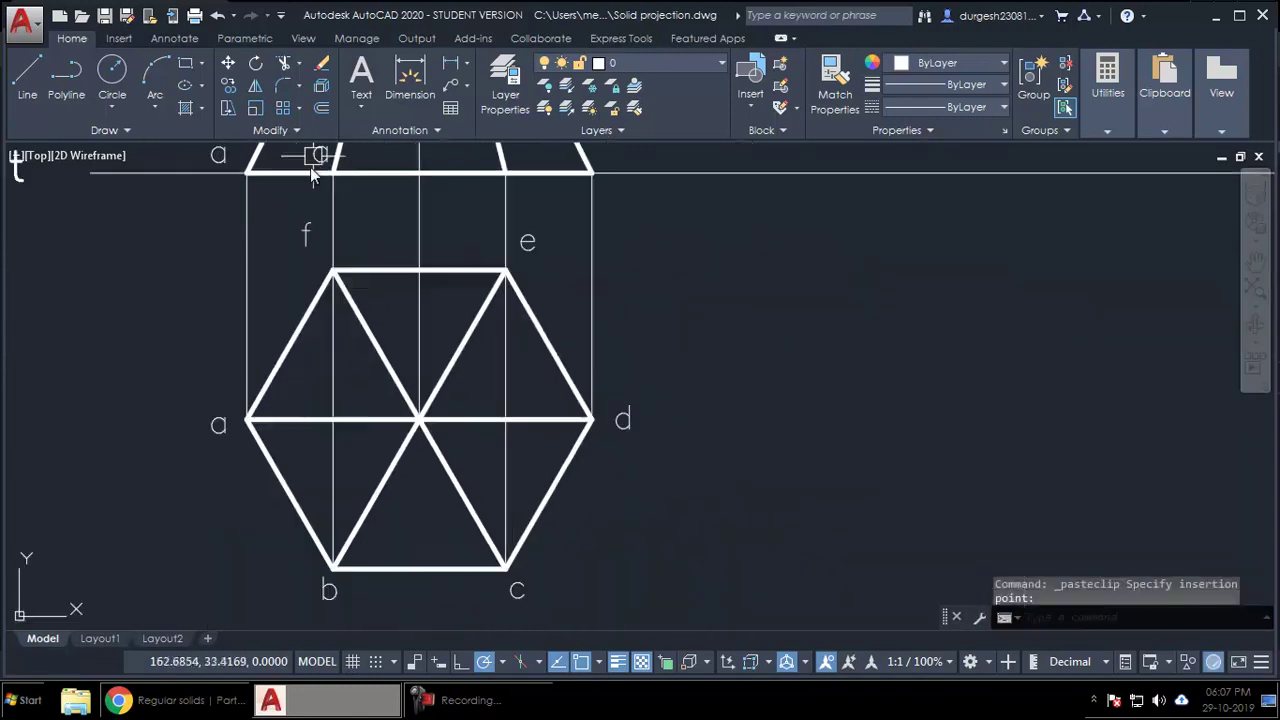
{"action": "scroll", "coordinate": [312, 226], "scroll_direction": "up", "scroll_amount": 2}
{"action": "double_click", "coordinate": [310, 244]}
{"action": "scroll", "coordinate": [443, 325], "scroll_direction": "down", "scroll_amount": 2}
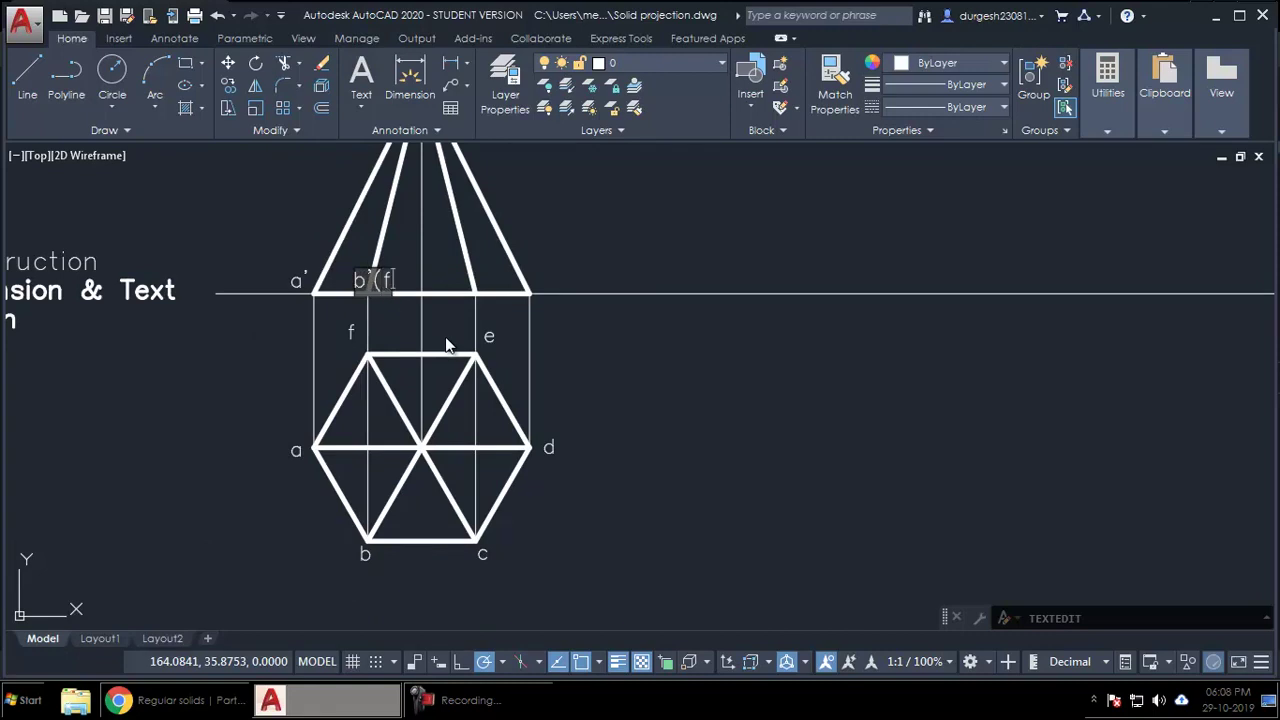
{"action": "scroll", "coordinate": [420, 266], "scroll_direction": "up", "scroll_amount": 3}
{"action": "left_click", "coordinate": [437, 294]}
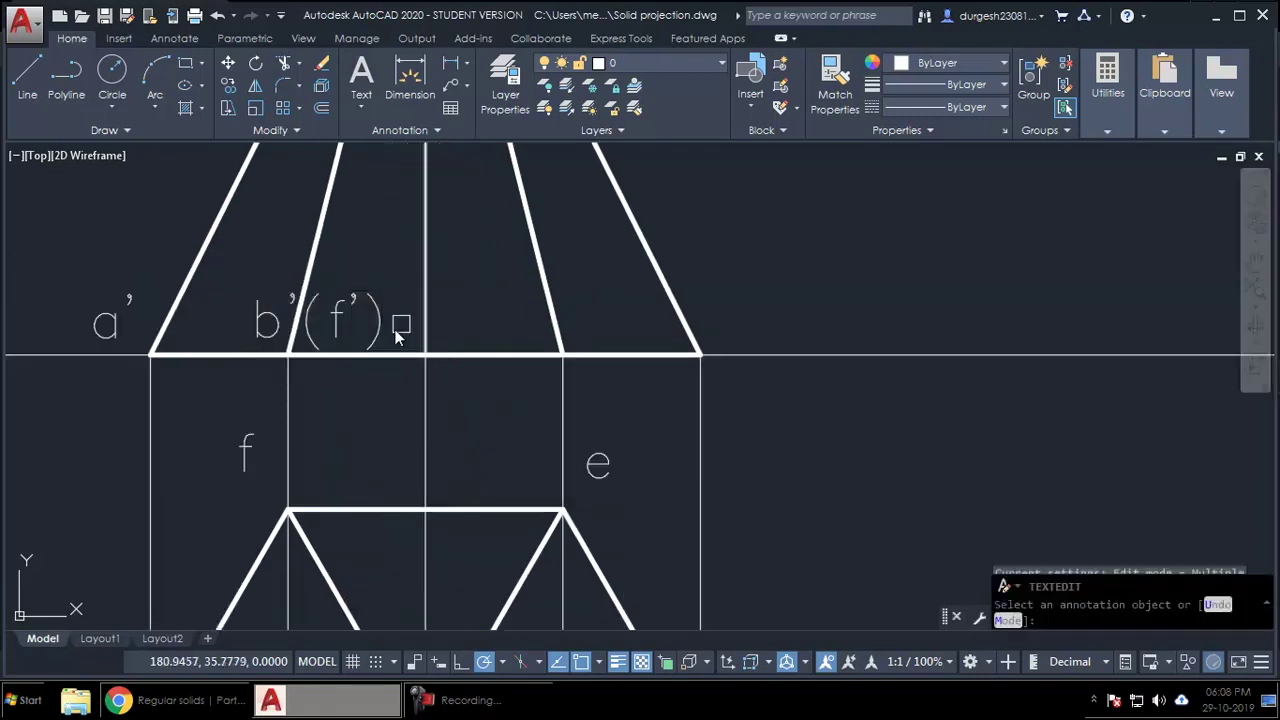
Paste a label at the third base point and retype it as c'(e').
{"action": "scroll", "coordinate": [446, 280], "scroll_direction": "up", "scroll_amount": 1}
{"action": "key", "text": "ctrl+v"}
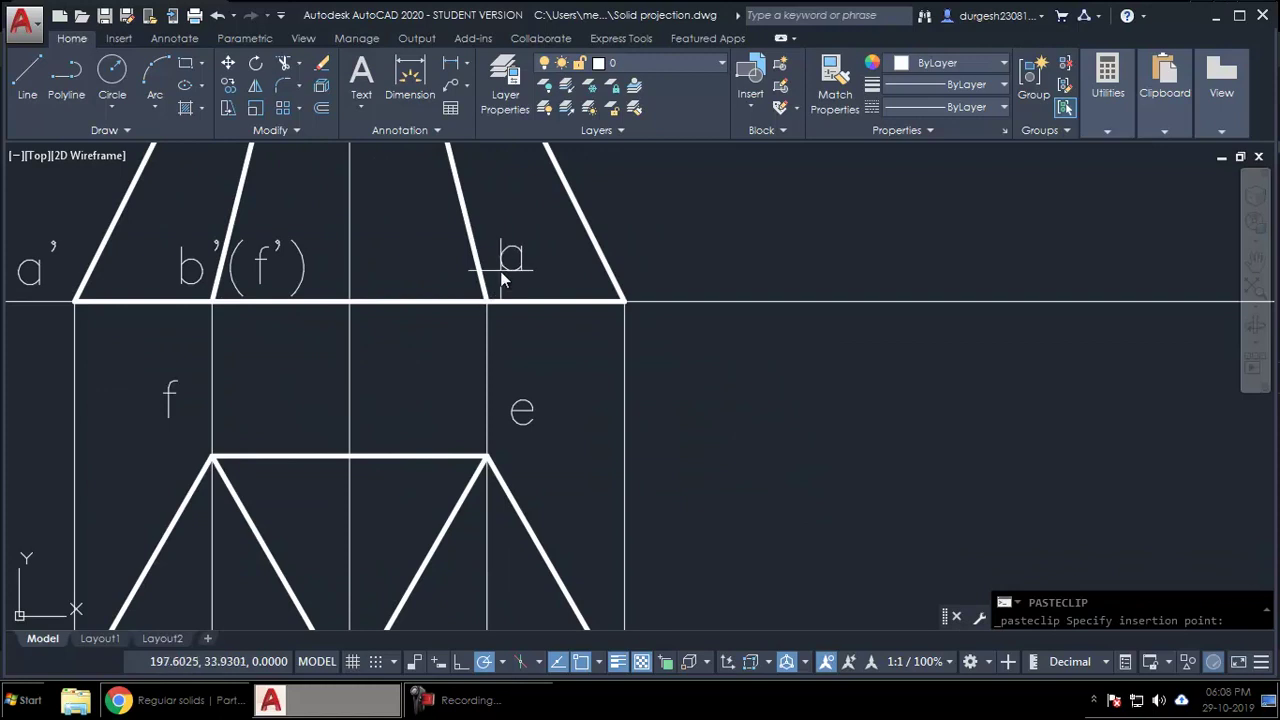
{"action": "left_click", "coordinate": [503, 280]}
{"action": "scroll", "coordinate": [503, 271], "scroll_direction": "down", "scroll_amount": 5}
{"action": "scroll", "coordinate": [489, 369], "scroll_direction": "up", "scroll_amount": 7}
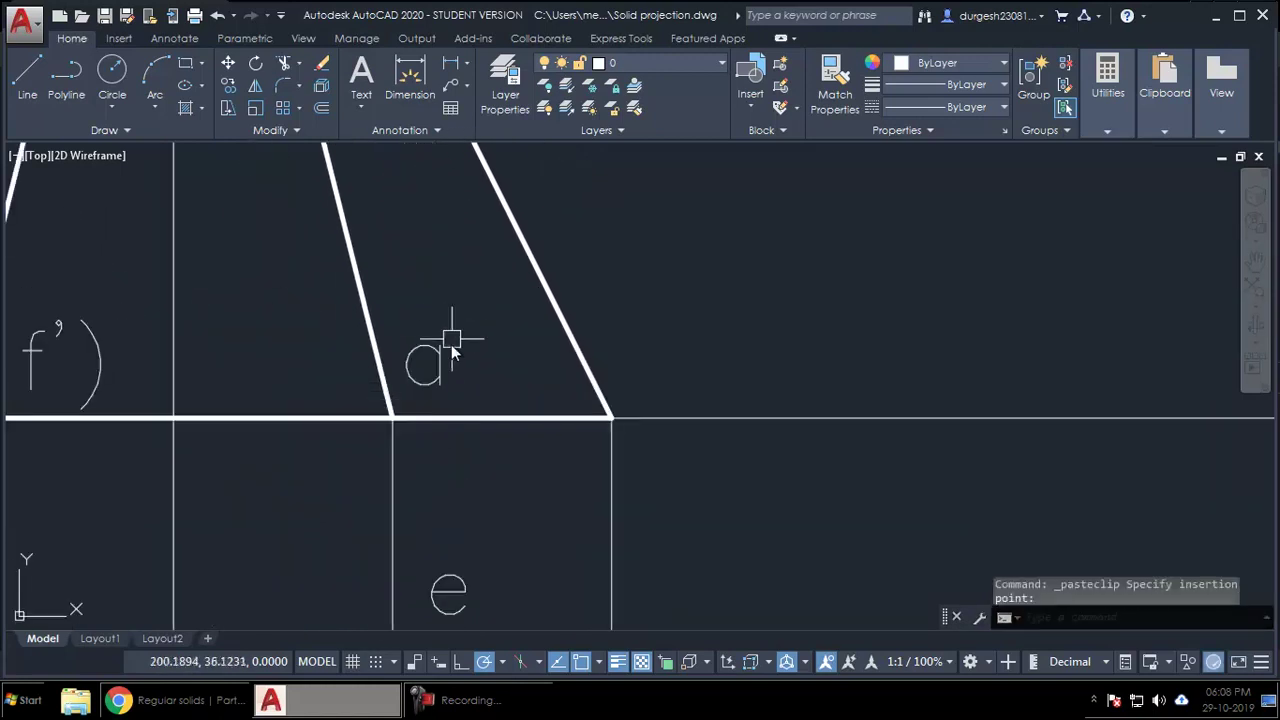
{"action": "double_click", "coordinate": [434, 358]}
{"action": "type", "text": "c'"}
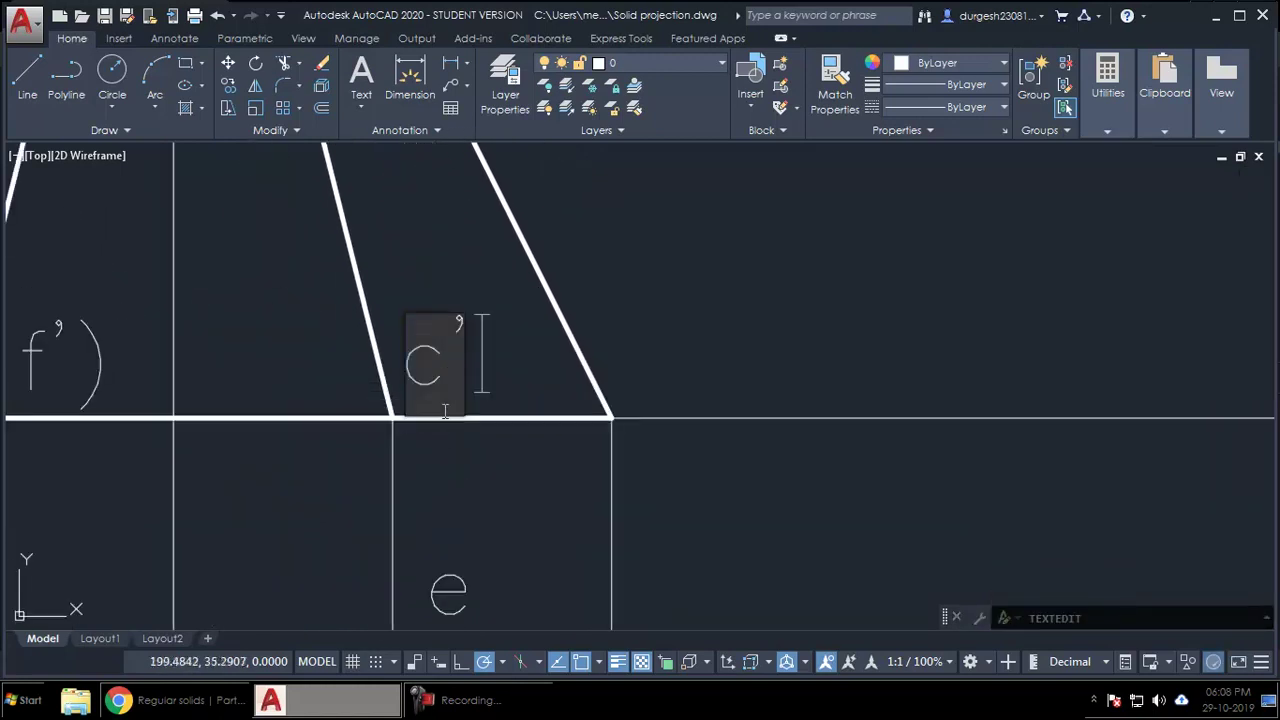
{"action": "type", "text": "(e')"}
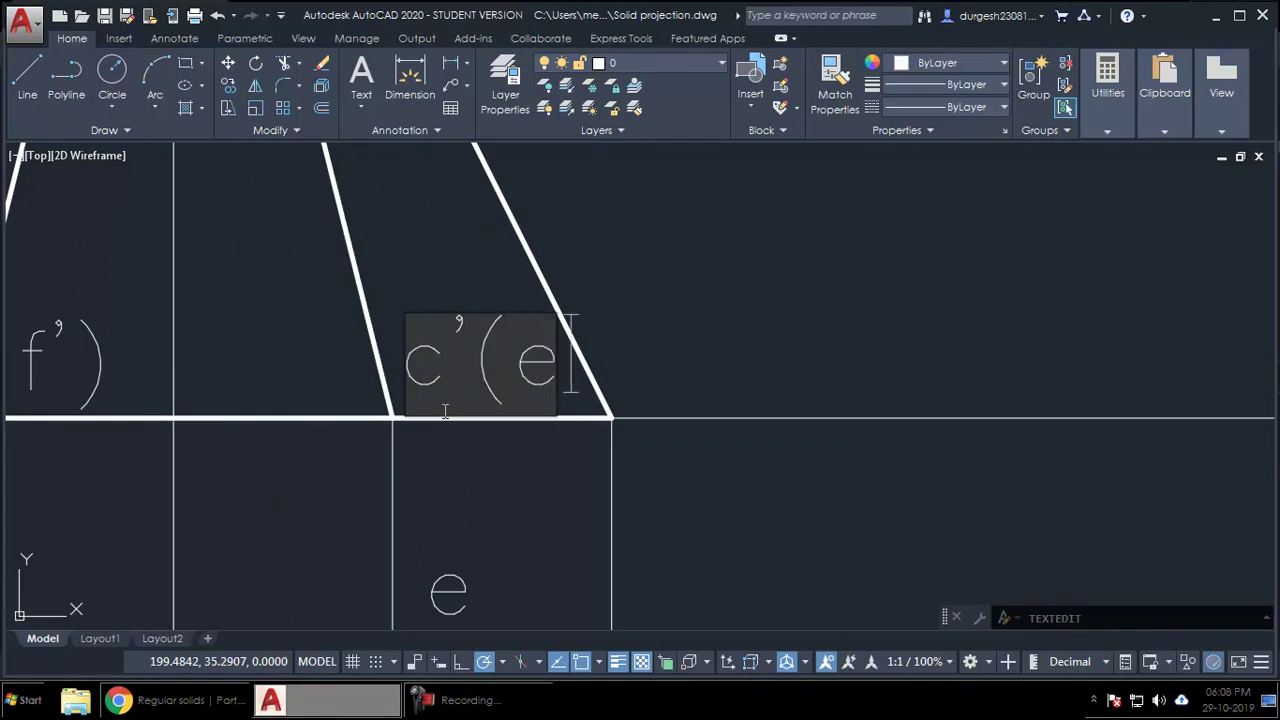
{"action": "key", "text": "Return"}
Paste a label at the base line's right end, retype it as d', and open the apex label.
{"action": "scroll", "coordinate": [655, 500], "scroll_direction": "down", "scroll_amount": 2}
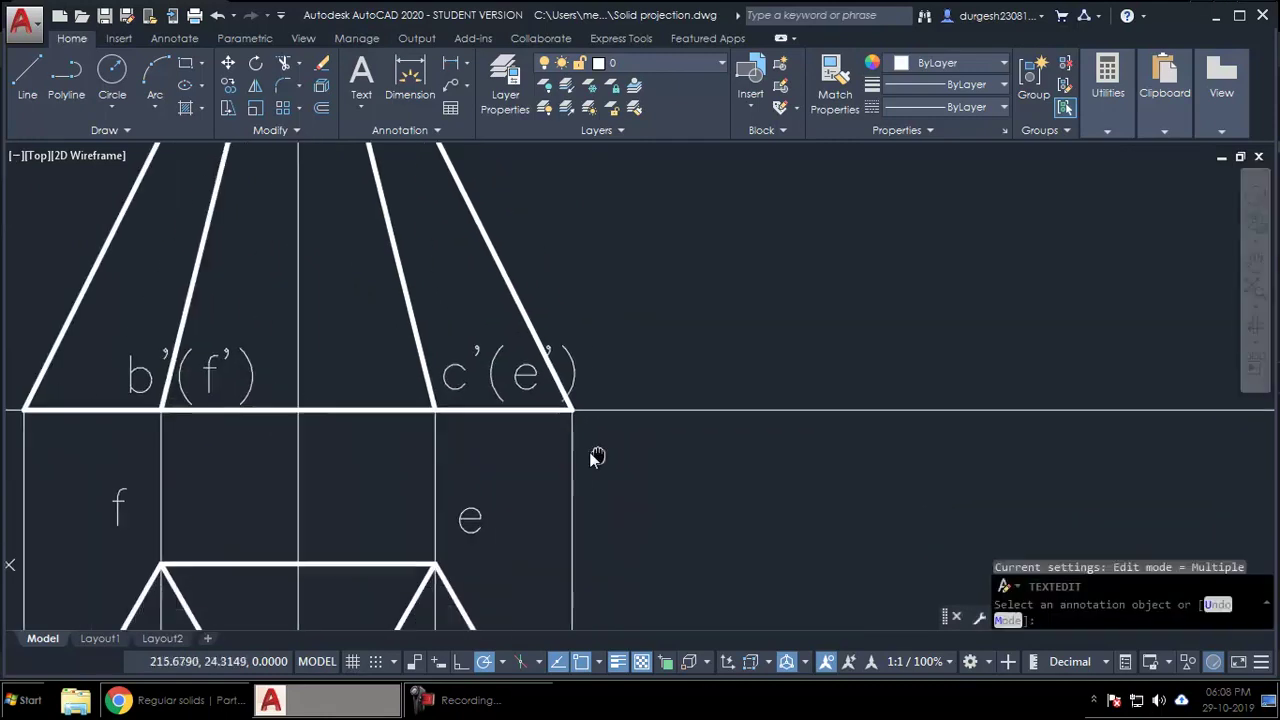
{"action": "middle_click_drag", "start_coordinate": [692, 468], "coordinate": [592, 402]}
{"action": "key", "text": "ctrl+v"}
{"action": "scroll", "coordinate": [555, 361], "scroll_direction": "down", "scroll_amount": 2}
{"action": "middle_click_drag", "start_coordinate": [565, 245], "coordinate": [580, 387]}
{"action": "left_click", "coordinate": [580, 387]}
{"action": "double_click", "coordinate": [543, 337]}
{"action": "type", "text": "d'"}
{"action": "key", "text": "Return"}
{"action": "scroll", "coordinate": [659, 443], "scroll_direction": "down", "scroll_amount": 4}
{"action": "scroll", "coordinate": [531, 298], "scroll_direction": "up", "scroll_amount": 4}
{"action": "left_click", "coordinate": [534, 288]}
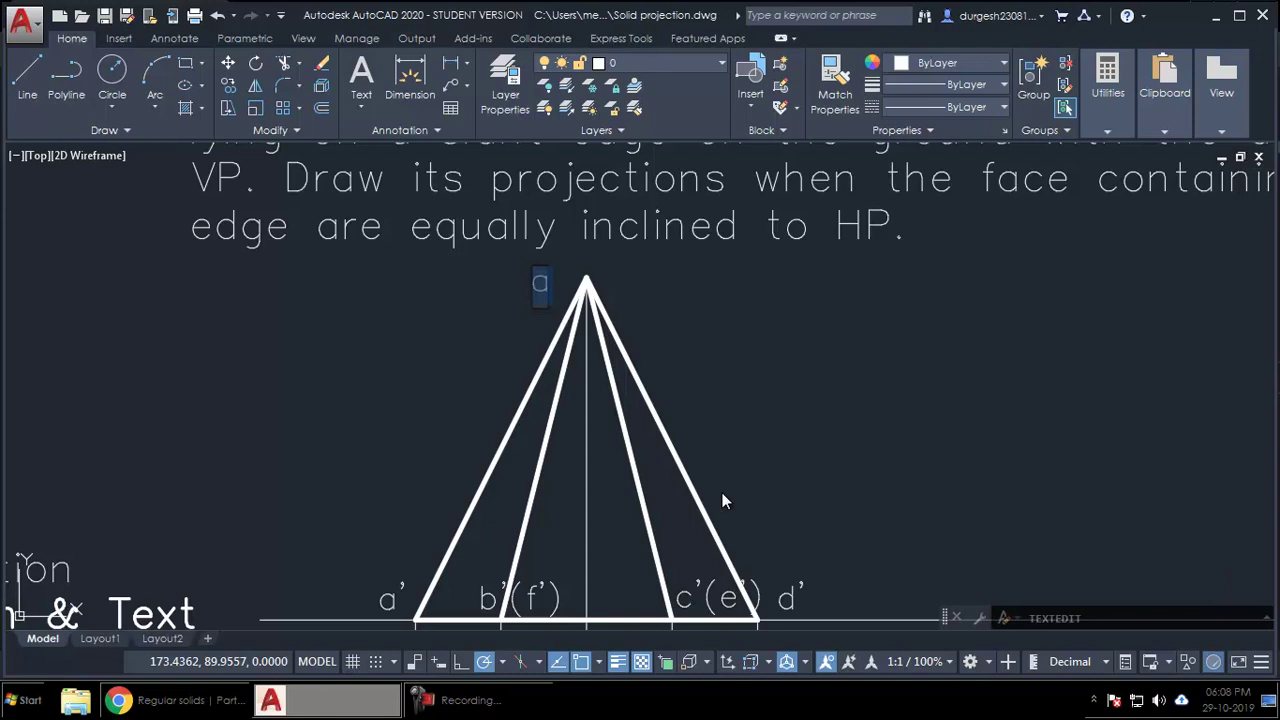
Commit the apex label and paste a copy as an o label just below the reference line.
{"action": "key", "text": "Return"}
{"action": "scroll", "coordinate": [700, 430], "scroll_direction": "down", "scroll_amount": 4}
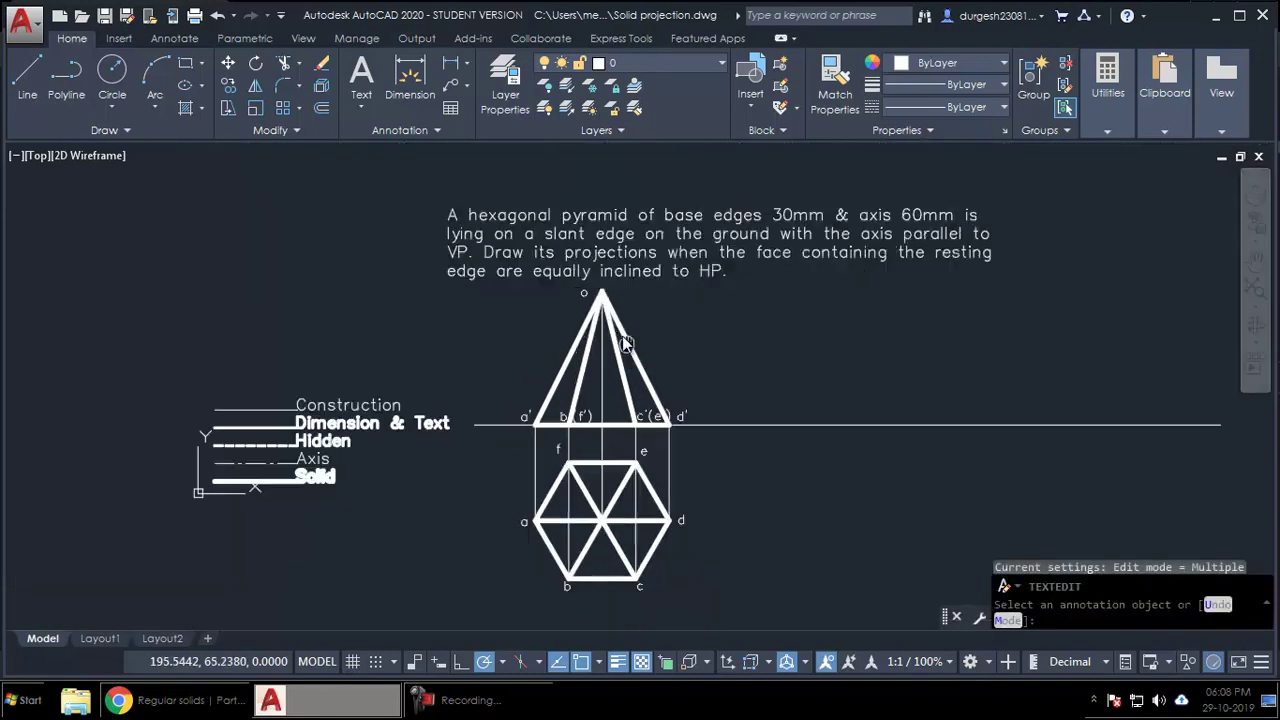
{"action": "scroll", "coordinate": [600, 385], "scroll_direction": "up", "scroll_amount": 5}
{"action": "key", "text": "ctrl+v"}
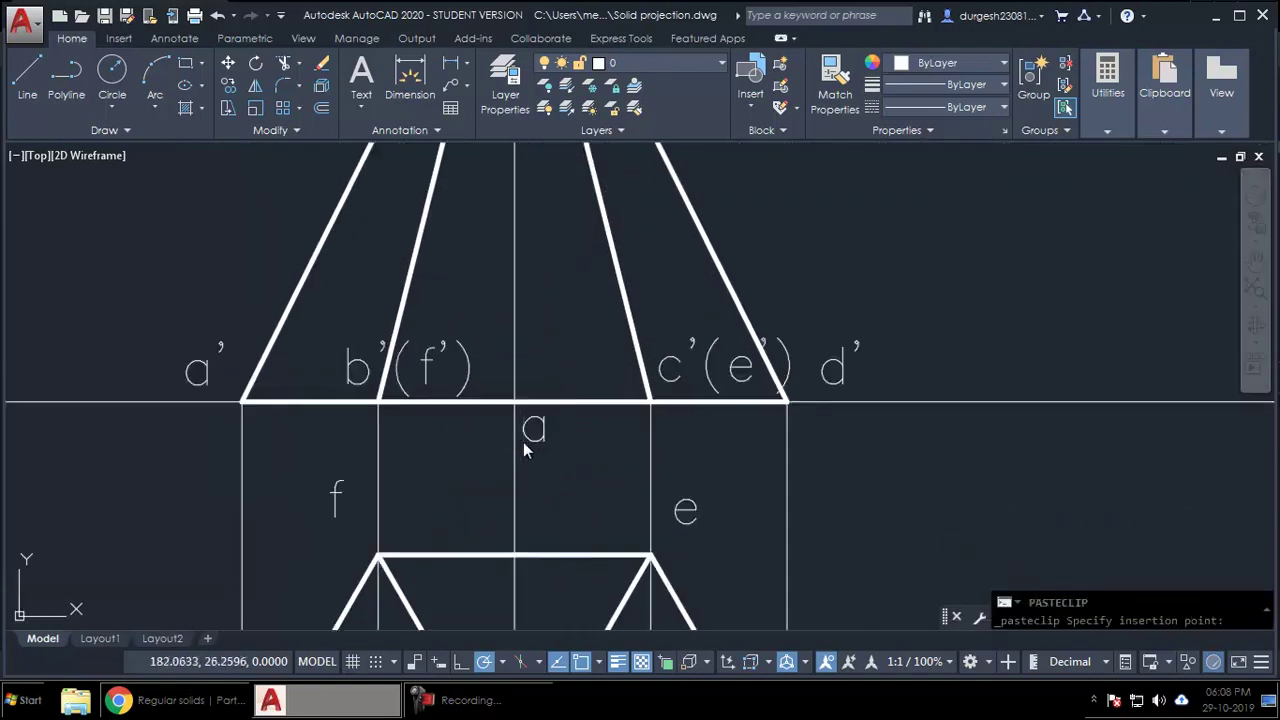
{"action": "left_click", "coordinate": [523, 442]}
{"action": "double_click", "coordinate": [530, 430]}
{"action": "type", "text": "1"}
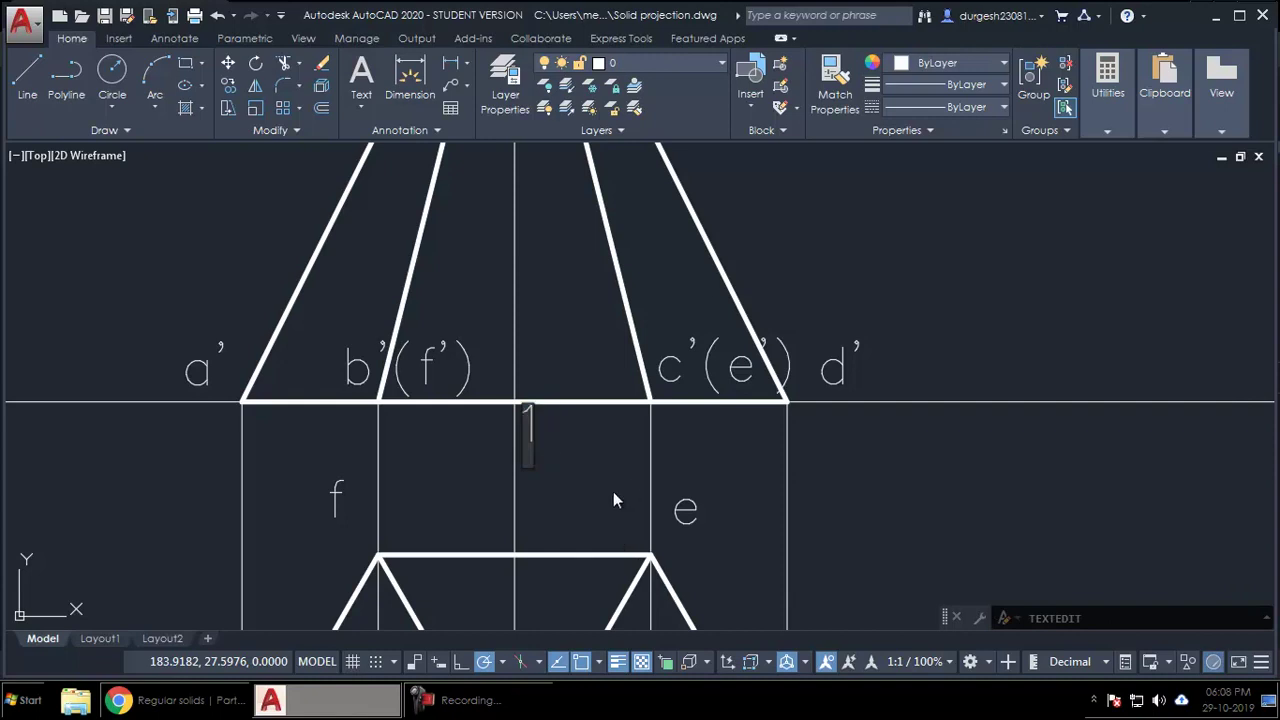
{"action": "key", "text": "BackSpace"}
{"action": "scroll", "coordinate": [613, 491], "scroll_direction": "down", "scroll_amount": 3}
{"action": "scroll", "coordinate": [568, 361], "scroll_direction": "up", "scroll_amount": 5}
{"action": "middle_click_drag", "start_coordinate": [568, 361], "coordinate": [560, 478]}
{"action": "scroll", "coordinate": [571, 363], "scroll_direction": "down", "scroll_amount": 4}
Finish the apex label as o' and finalize the lower o label.
{"action": "left_click", "coordinate": [475, 383]}
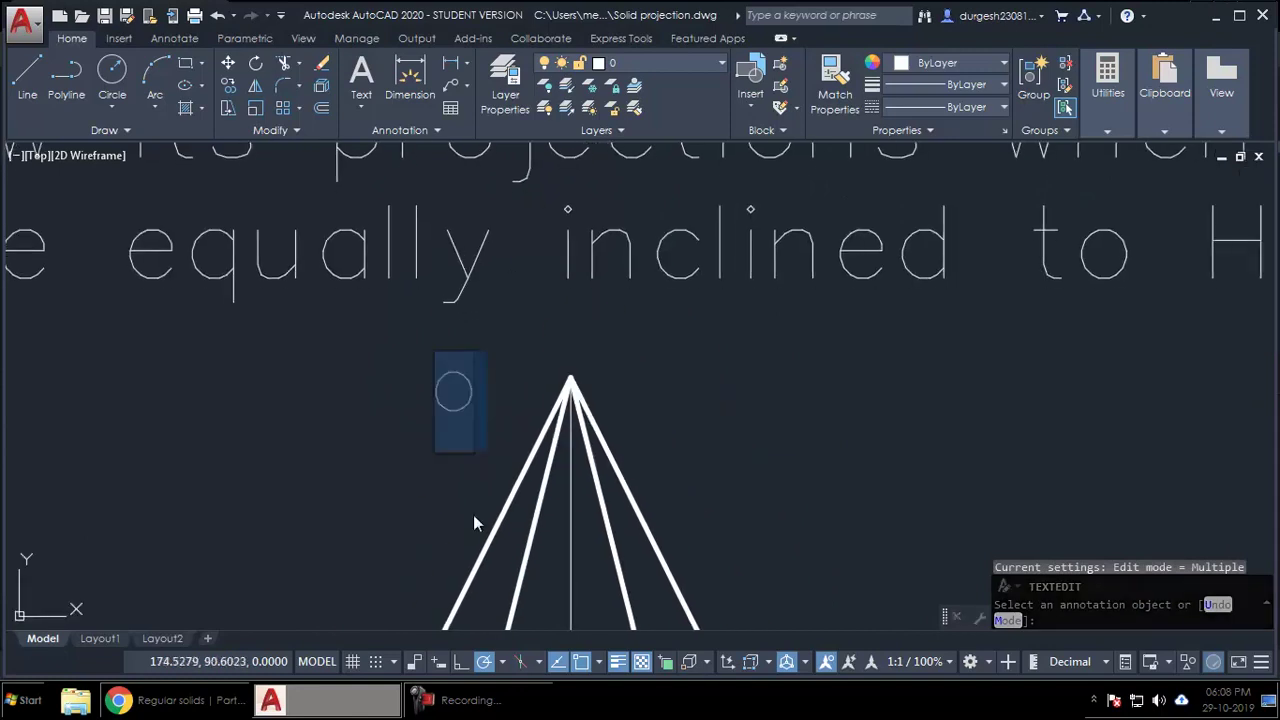
{"action": "left_click", "coordinate": [472, 416]}
{"action": "middle_click_drag", "start_coordinate": [583, 594], "coordinate": [523, 329]}
{"action": "left_click", "coordinate": [407, 451]}
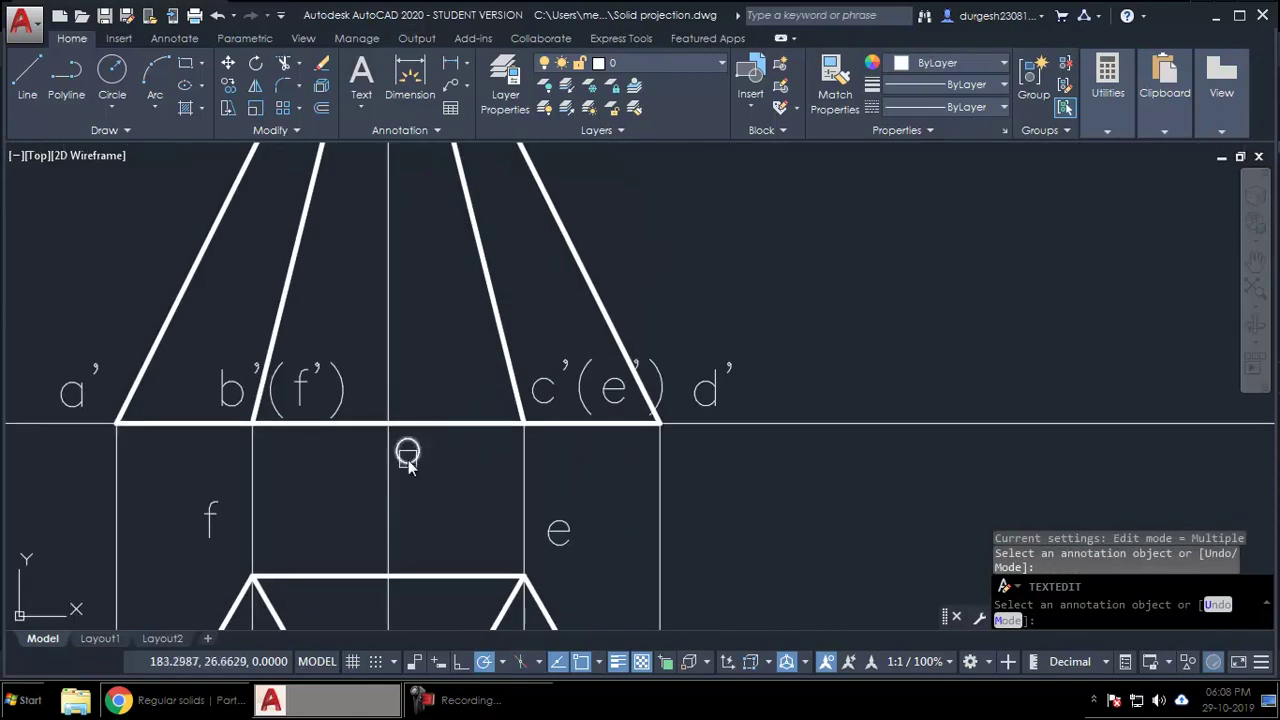
{"action": "left_click", "coordinate": [477, 495]}
{"action": "scroll", "coordinate": [505, 455], "scroll_direction": "down", "scroll_amount": 3}
{"action": "key", "text": "Escape"}
{"action": "scroll", "coordinate": [443, 286], "scroll_direction": "up", "scroll_amount": 5}
Copy the o' label just below the original and change the copy to 1.
{"action": "left_click", "coordinate": [457, 329]}
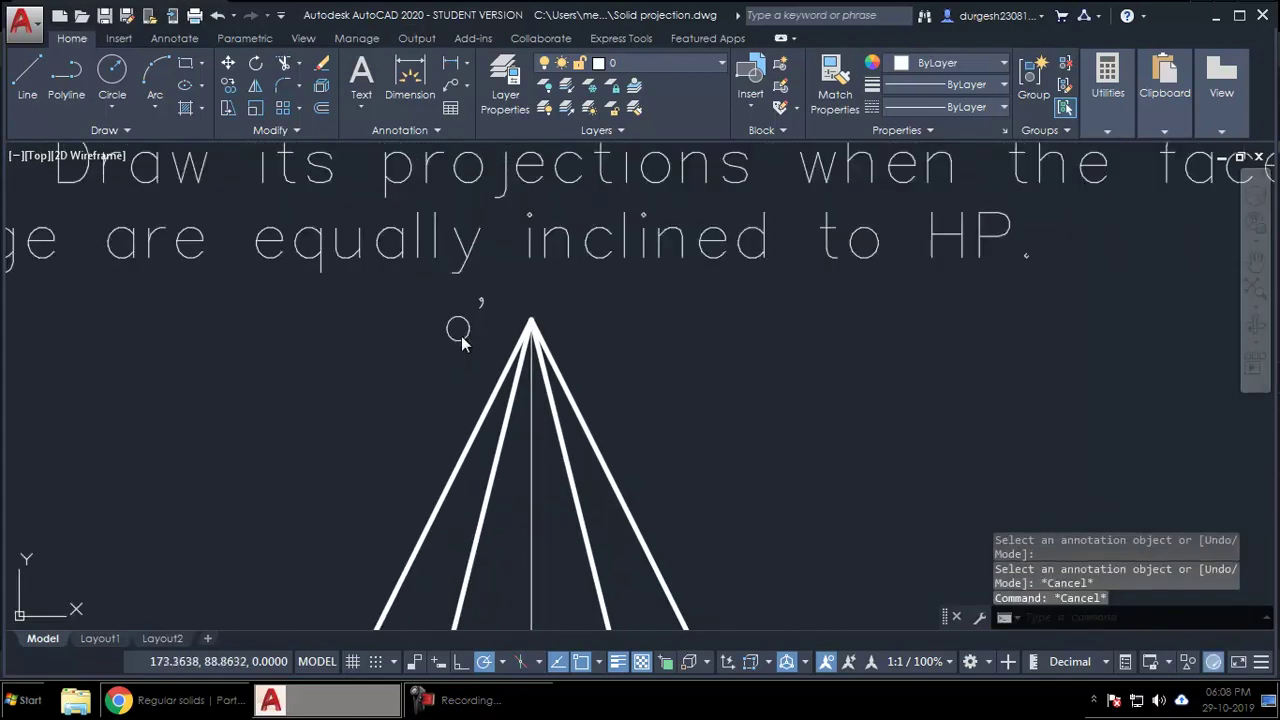
{"action": "key", "text": "ctrl+c"}
{"action": "key", "text": "ctrl+v"}
{"action": "left_click", "coordinate": [450, 385]}
{"action": "double_click", "coordinate": [457, 365]}
{"action": "key", "text": "Escape"}
{"action": "key", "text": "Escape"}
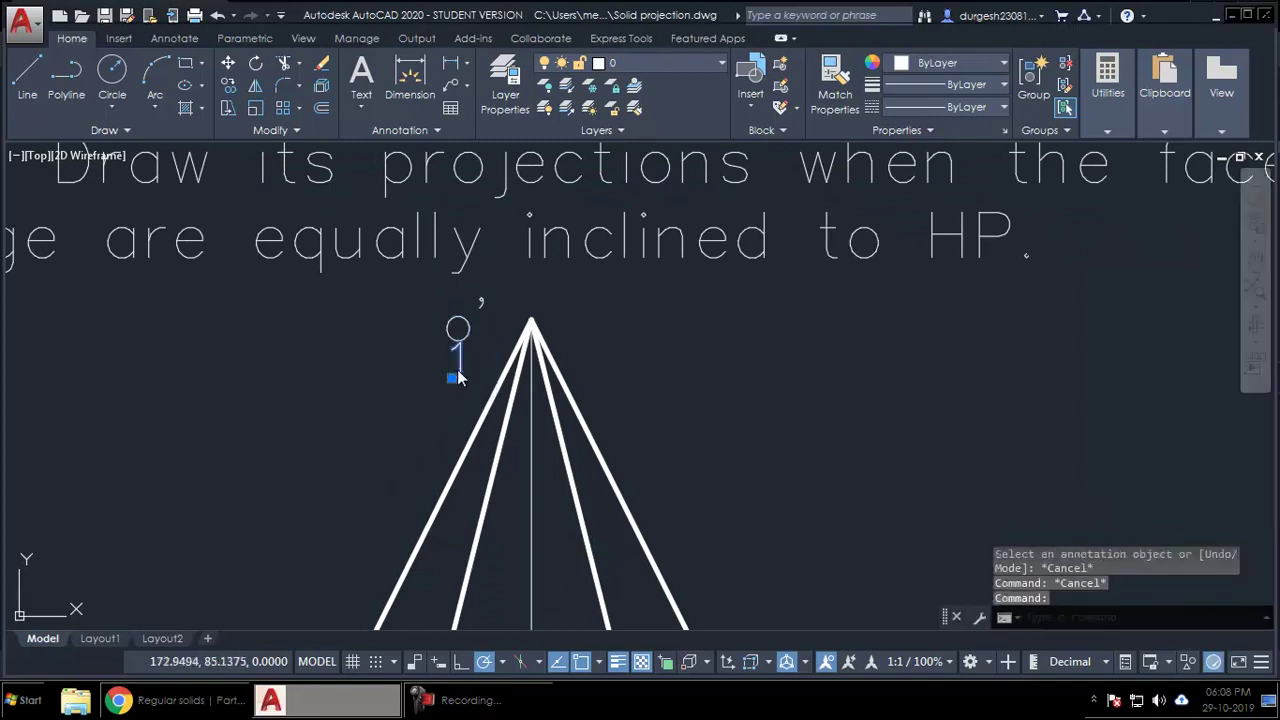
{"action": "left_click", "coordinate": [453, 372]}
Scale the 1 label by 0.5 and move it beside o' as a subscript.
{"action": "type", "text": "sc"}
{"action": "key", "text": "Return"}
{"action": "left_click", "coordinate": [452, 382]}
{"action": "type", "text": ".5"}
{"action": "key", "text": "Return"}
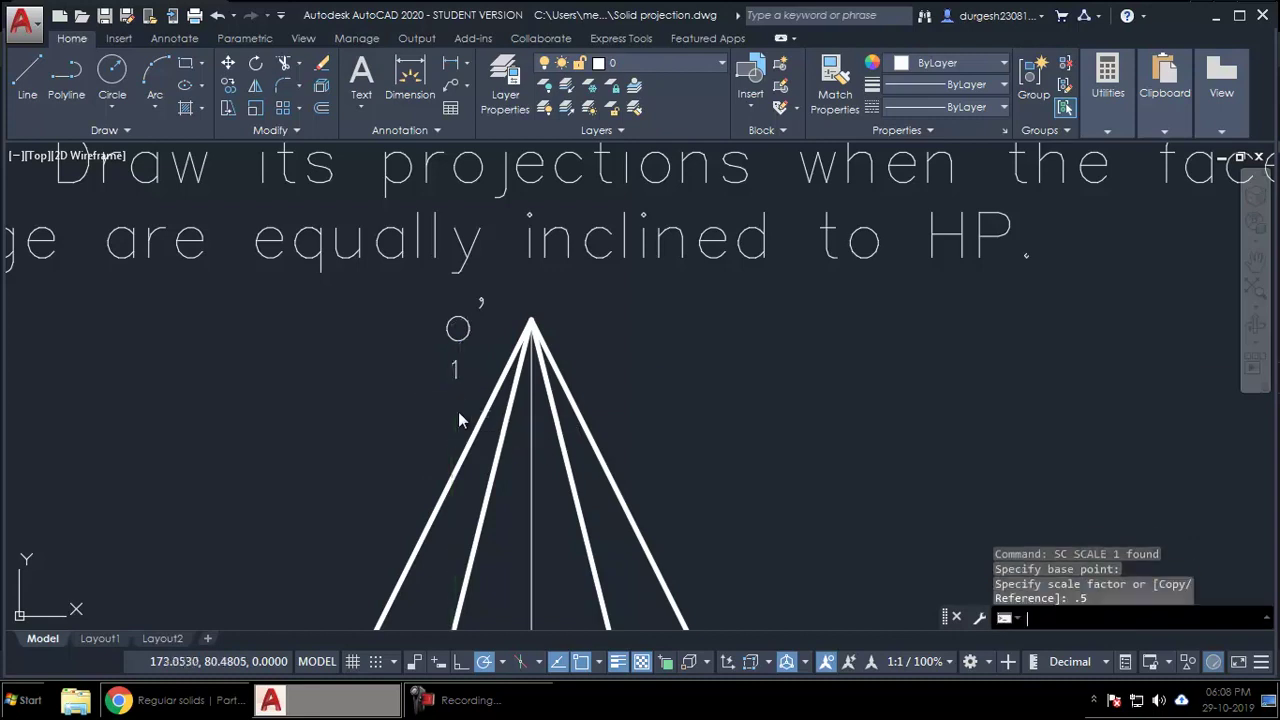
{"action": "type", "text": "m"}
{"action": "key", "text": "Return"}
{"action": "scroll", "coordinate": [396, 424], "scroll_direction": "up", "scroll_amount": 2}
{"action": "left_click", "coordinate": [396, 424]}
{"action": "left_click", "coordinate": [436, 379]}
{"action": "scroll", "coordinate": [436, 380], "scroll_direction": "down", "scroll_amount": 4}
Give the pyramid's vertical axis the dash-dot Axis line style using MATCHPROP.
{"action": "scroll", "coordinate": [470, 410], "scroll_direction": "down", "scroll_amount": 2}
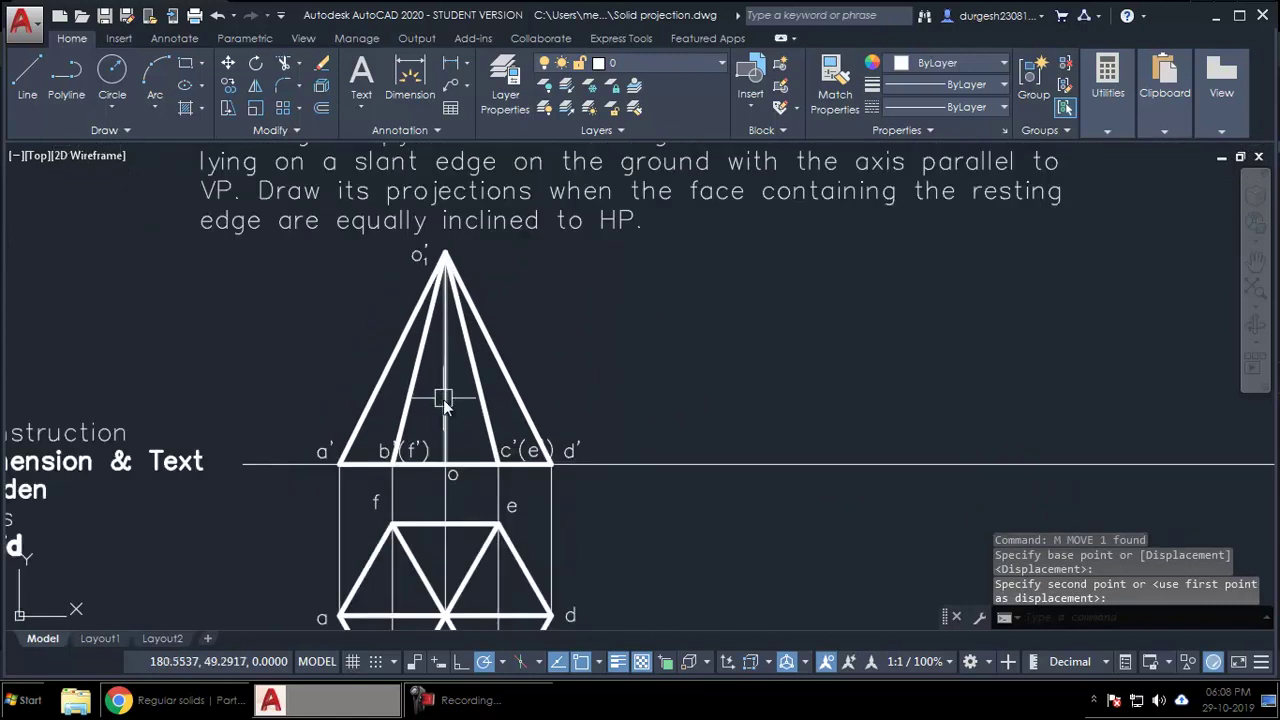
{"action": "scroll", "coordinate": [460, 478], "scroll_direction": "up", "scroll_amount": 4}
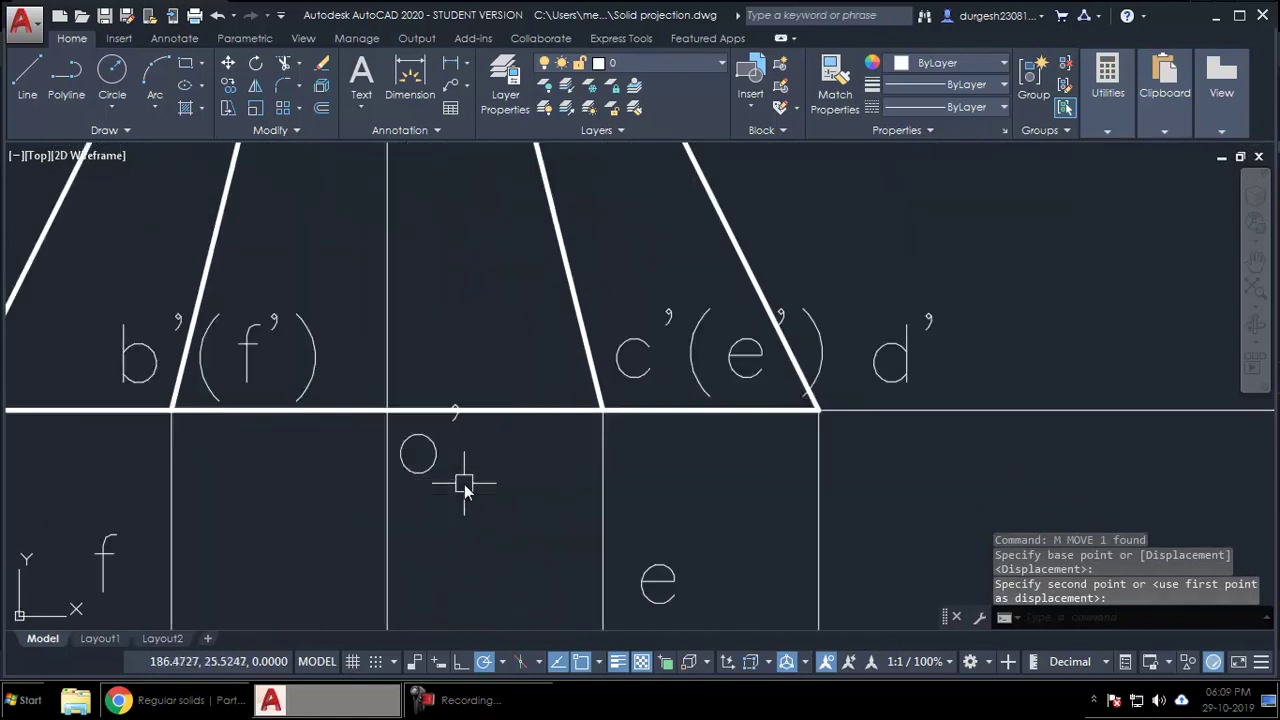
{"action": "scroll", "coordinate": [429, 452], "scroll_direction": "down", "scroll_amount": 3}
{"action": "scroll", "coordinate": [430, 497], "scroll_direction": "down", "scroll_amount": 5}
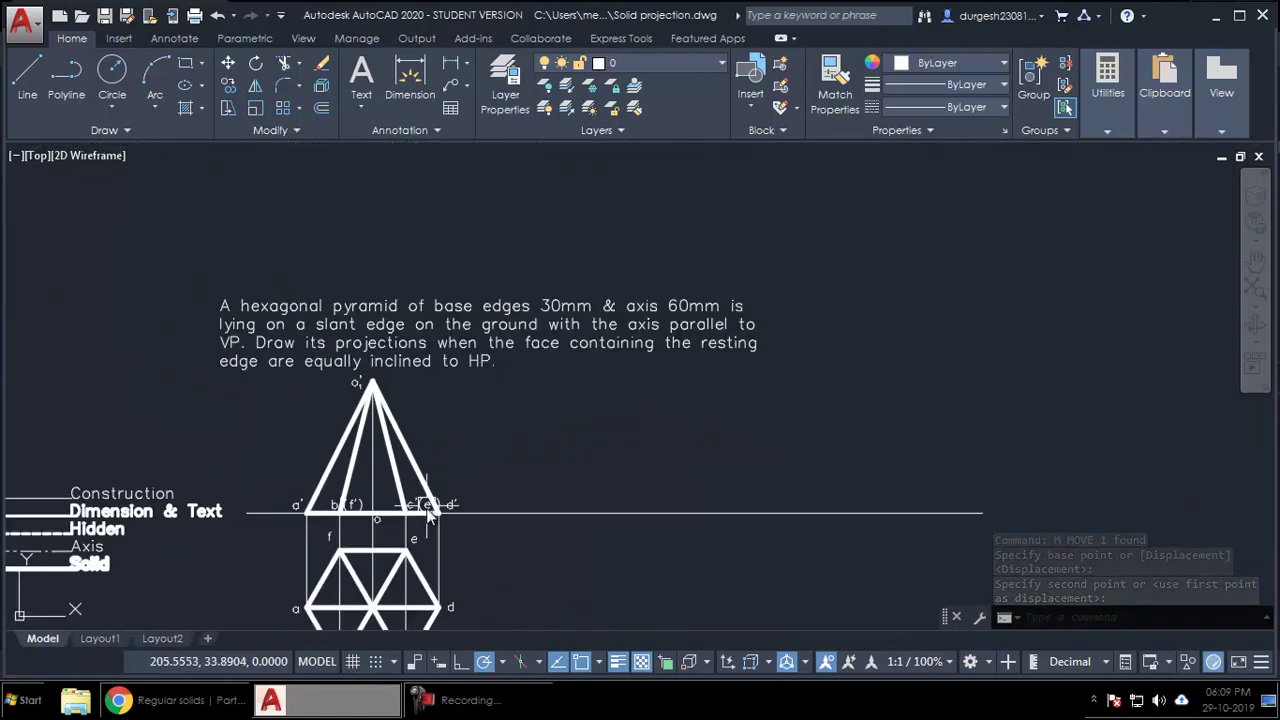
{"action": "scroll", "coordinate": [425, 522], "scroll_direction": "up", "scroll_amount": 5}
{"action": "key", "text": "Escape"}
{"action": "left_click", "coordinate": [290, 434]}
{"action": "scroll", "coordinate": [640, 435], "scroll_direction": "down", "scroll_amount": 4}
{"action": "middle_click_drag", "start_coordinate": [672, 431], "coordinate": [881, 303]}
{"action": "key", "text": "Escape"}
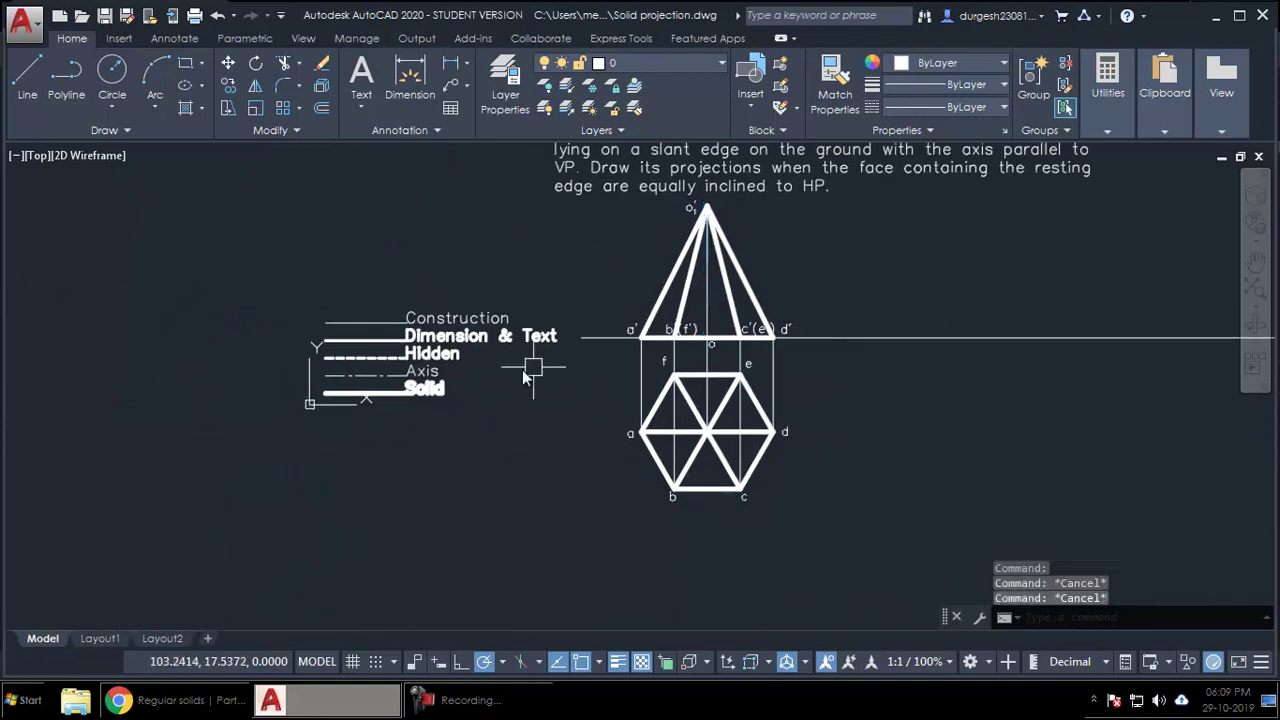
{"action": "type", "text": "ma"}
{"action": "key", "text": "Return"}
{"action": "left_click", "coordinate": [346, 385]}
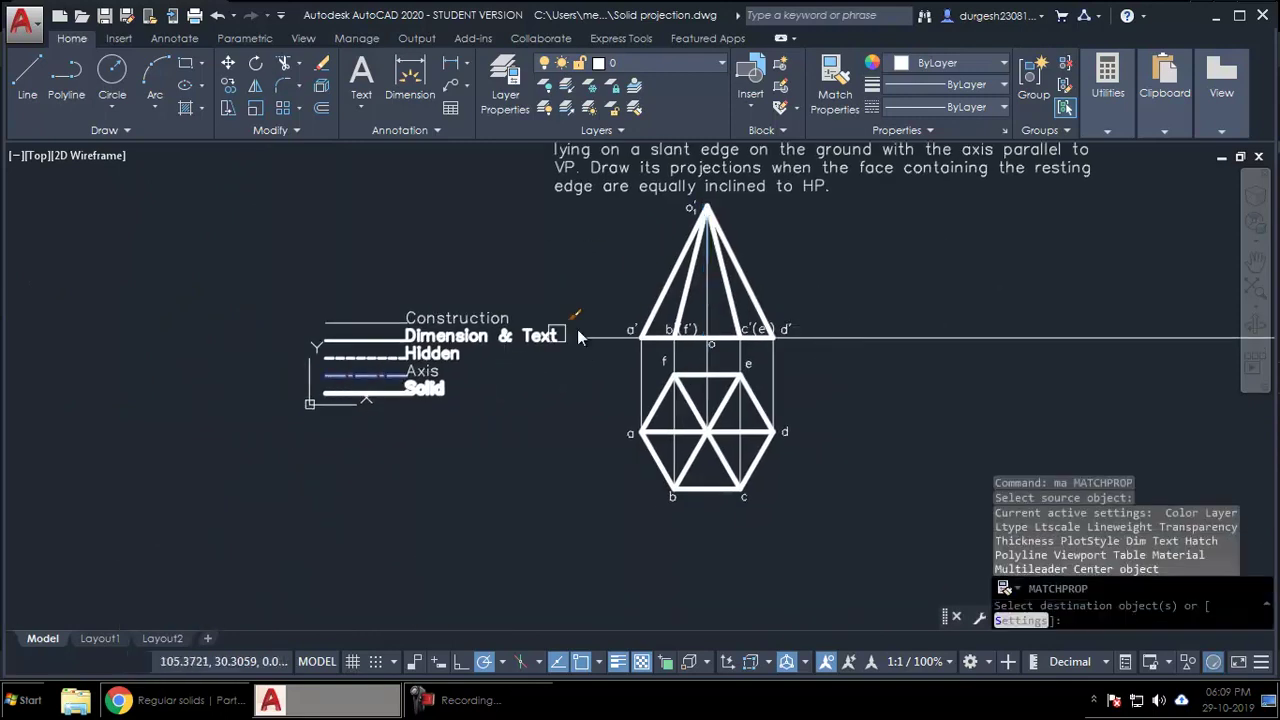
{"action": "left_click", "coordinate": [710, 282]}
{"action": "middle_click_drag", "start_coordinate": [846, 331], "coordinate": [652, 389]}
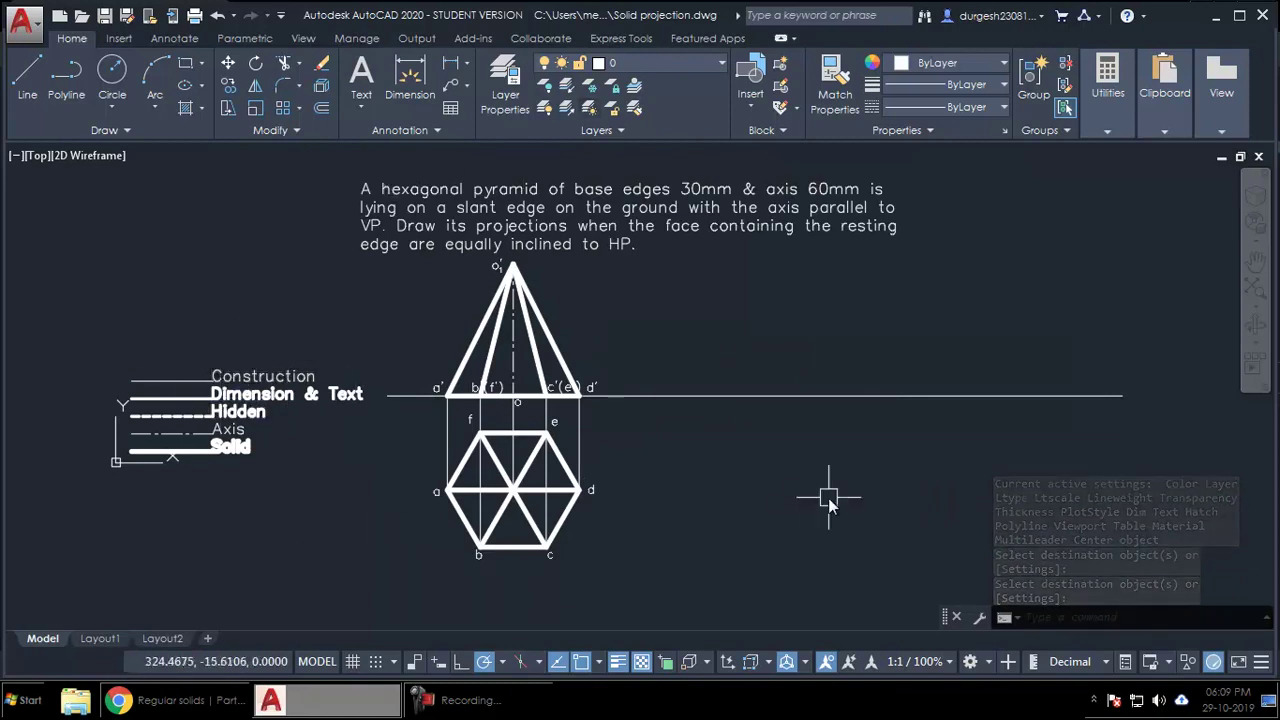
Move the c'(e') label down below the XY reference line.
{"action": "middle_click_drag", "start_coordinate": [830, 505], "coordinate": [706, 480]}
{"action": "scroll", "coordinate": [420, 380], "scroll_direction": "up", "scroll_amount": 5}
{"action": "left_click", "coordinate": [408, 420]}
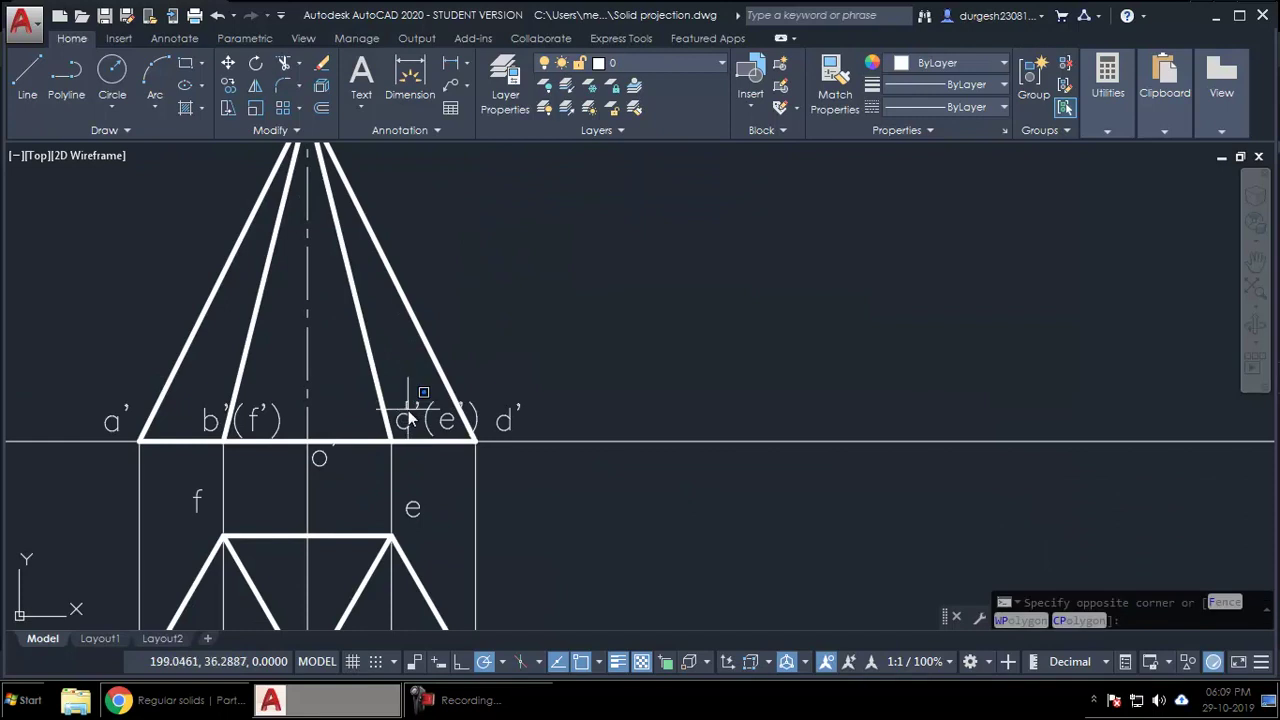
{"action": "left_click", "coordinate": [413, 421]}
{"action": "type", "text": "m"}
{"action": "key", "text": "Return"}
{"action": "middle_click_drag", "start_coordinate": [623, 394], "coordinate": [650, 305]}
{"action": "left_click", "coordinate": [706, 268]}
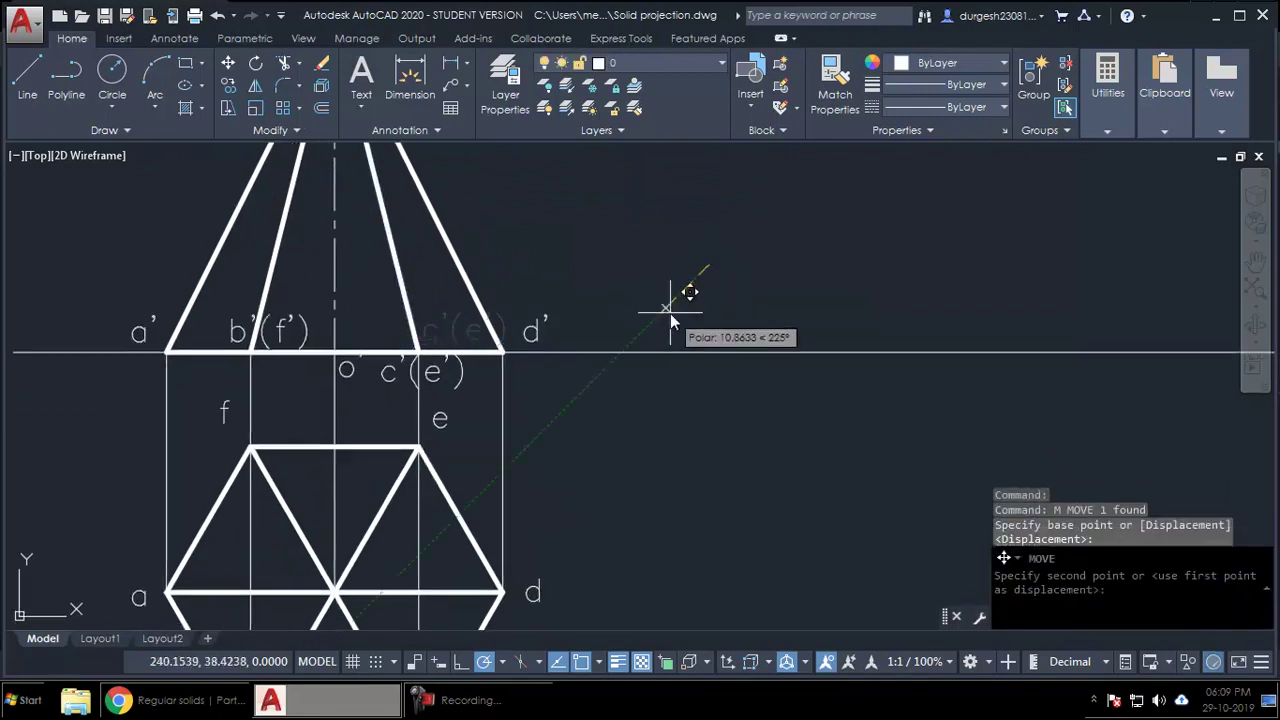
{"action": "left_click", "coordinate": [671, 318]}
{"action": "scroll", "coordinate": [690, 290], "scroll_direction": "down", "scroll_amount": 2}
{"action": "scroll", "coordinate": [580, 277], "scroll_direction": "up", "scroll_amount": 5}
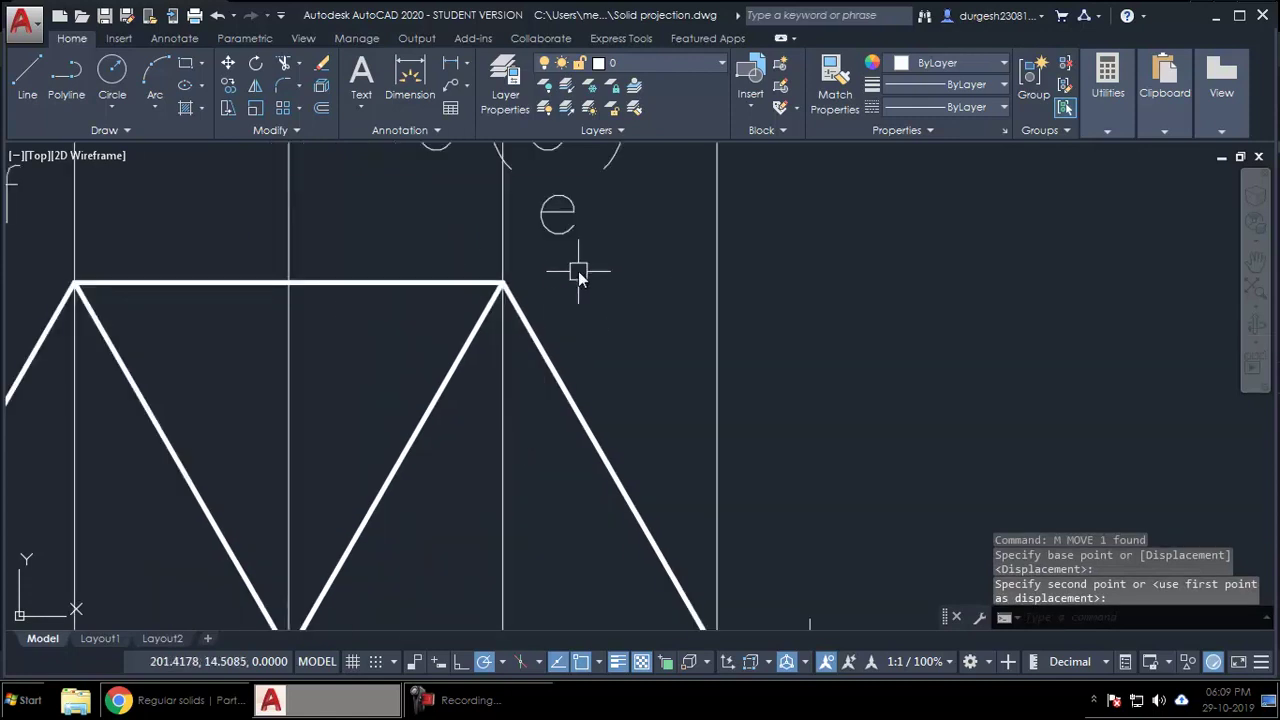
Move the f and e labels in the top view into tidier positions.
{"action": "left_click", "coordinate": [581, 285]}
{"action": "scroll", "coordinate": [600, 350], "scroll_direction": "down", "scroll_amount": 4}
{"action": "left_click", "coordinate": [425, 311]}
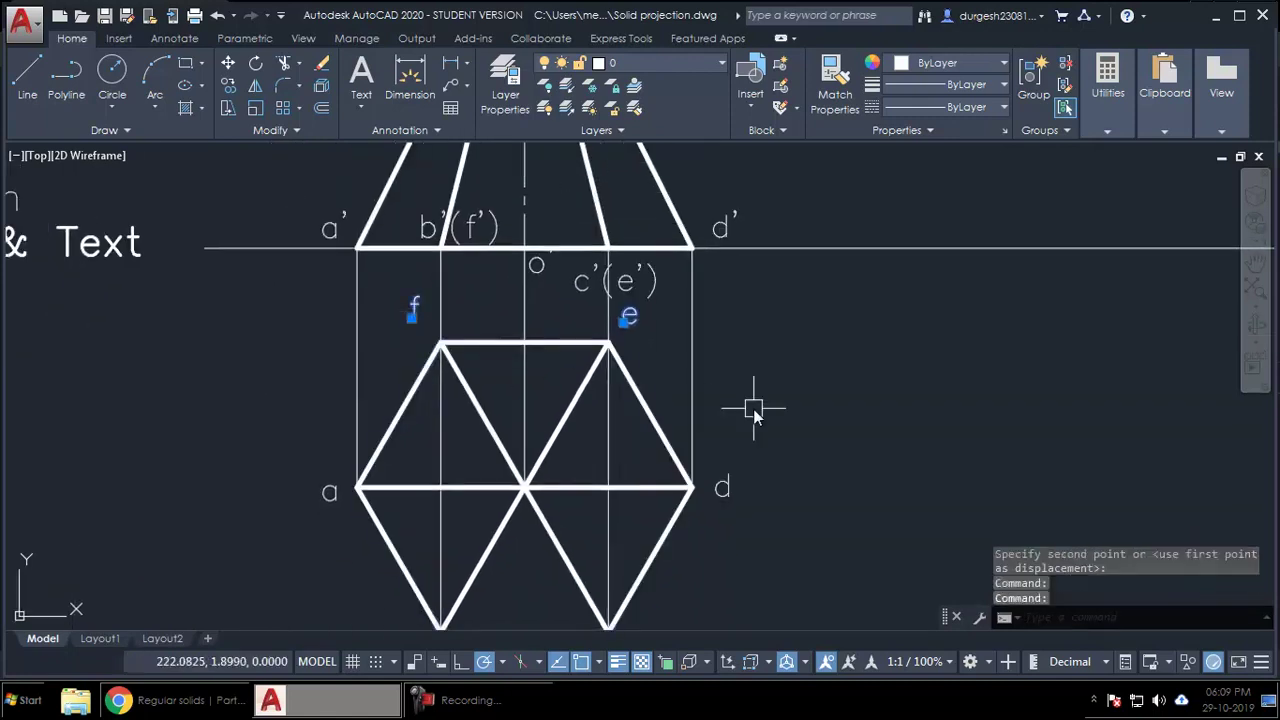
{"action": "type", "text": "m"}
{"action": "key", "text": "Return"}
{"action": "left_click", "coordinate": [890, 360]}
{"action": "scroll", "coordinate": [866, 371], "scroll_direction": "down", "scroll_amount": 2}
{"action": "middle_click_drag", "start_coordinate": [866, 371], "coordinate": [577, 463]}
{"action": "scroll", "coordinate": [540, 453], "scroll_direction": "down", "scroll_amount": 2}
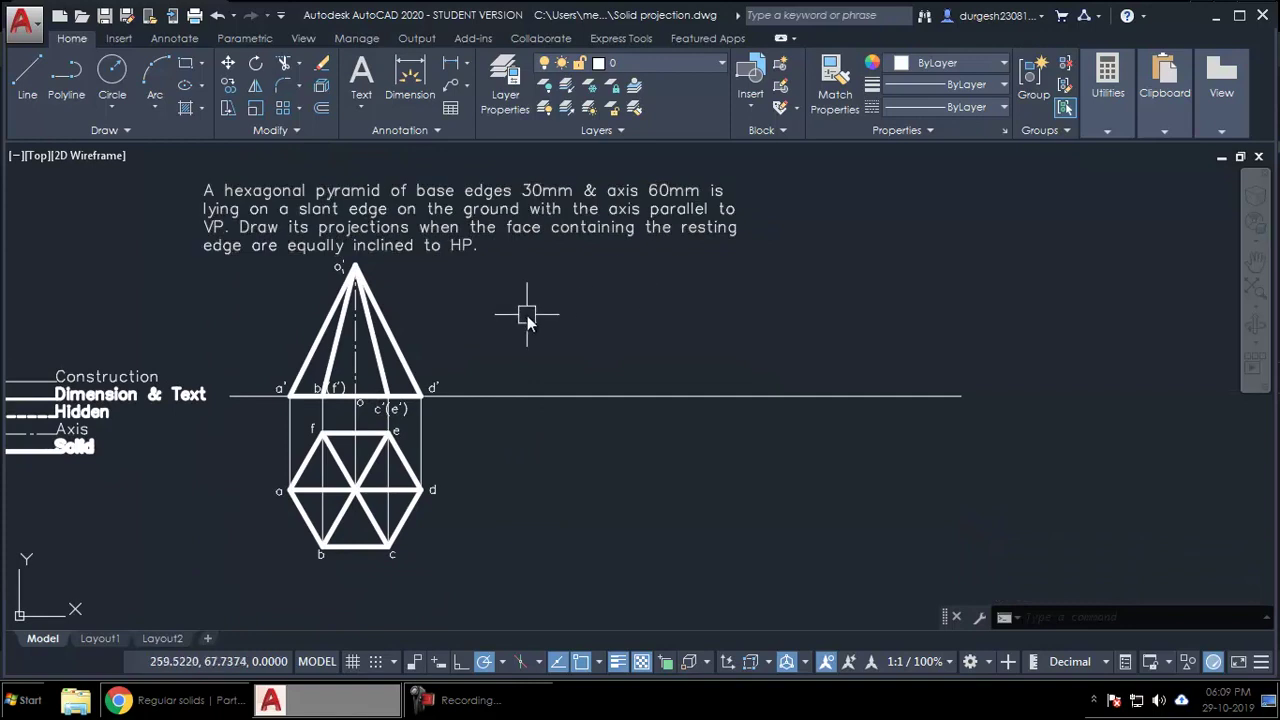
{"action": "middle_click_drag", "start_coordinate": [536, 335], "coordinate": [535, 366]}
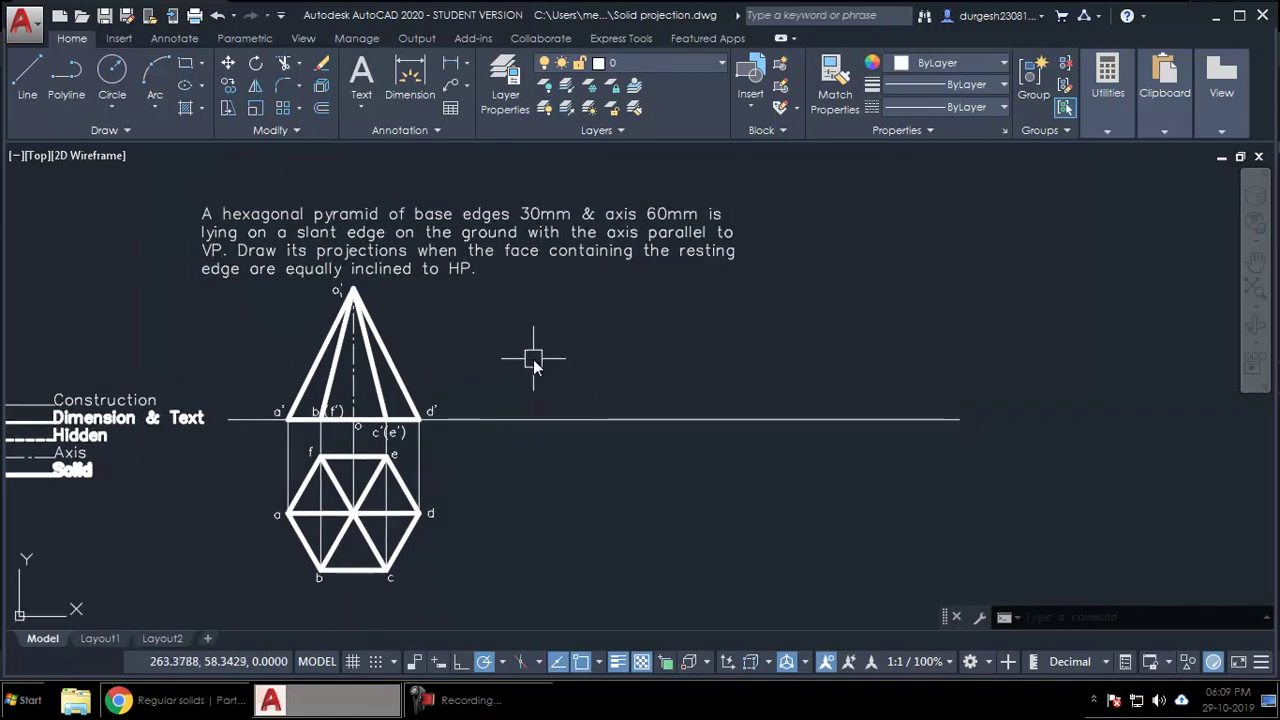
{"action": "middle_click_drag", "start_coordinate": [533, 359], "coordinate": [521, 385]}
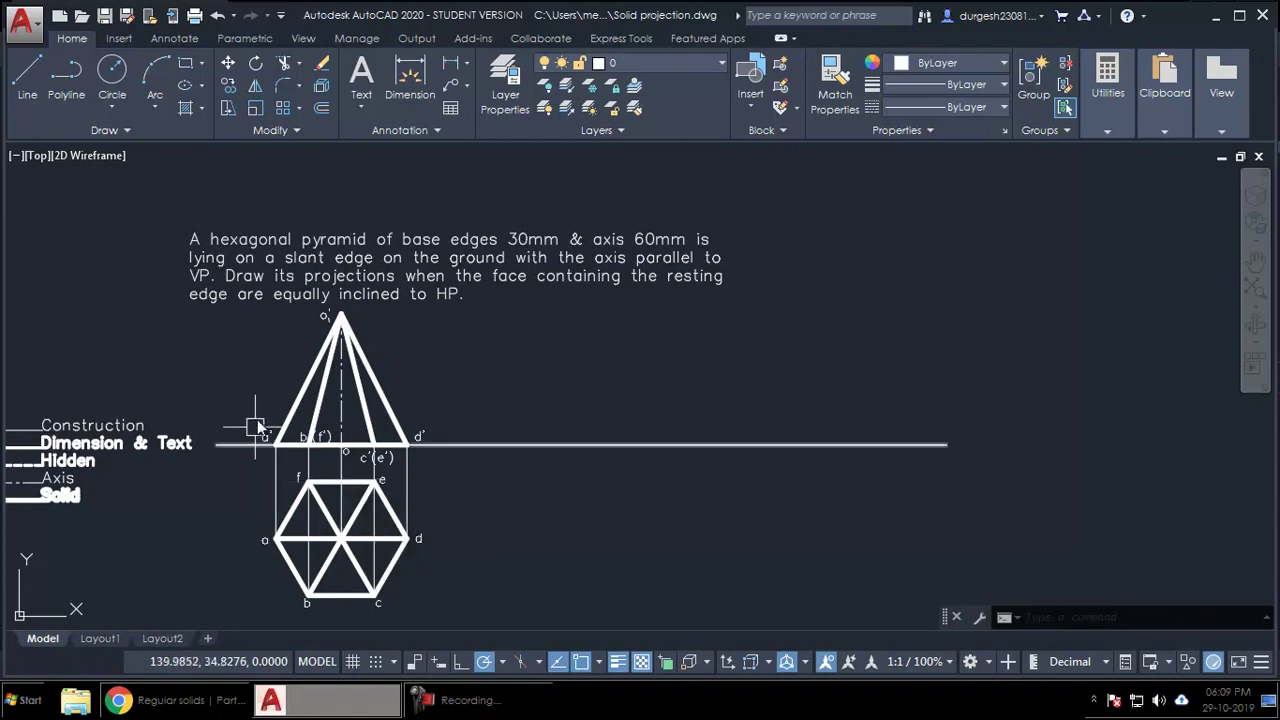
Copy the whole labelled front view with CO to the right along the XY line, then select the copy.
{"action": "left_click", "coordinate": [222, 199]}
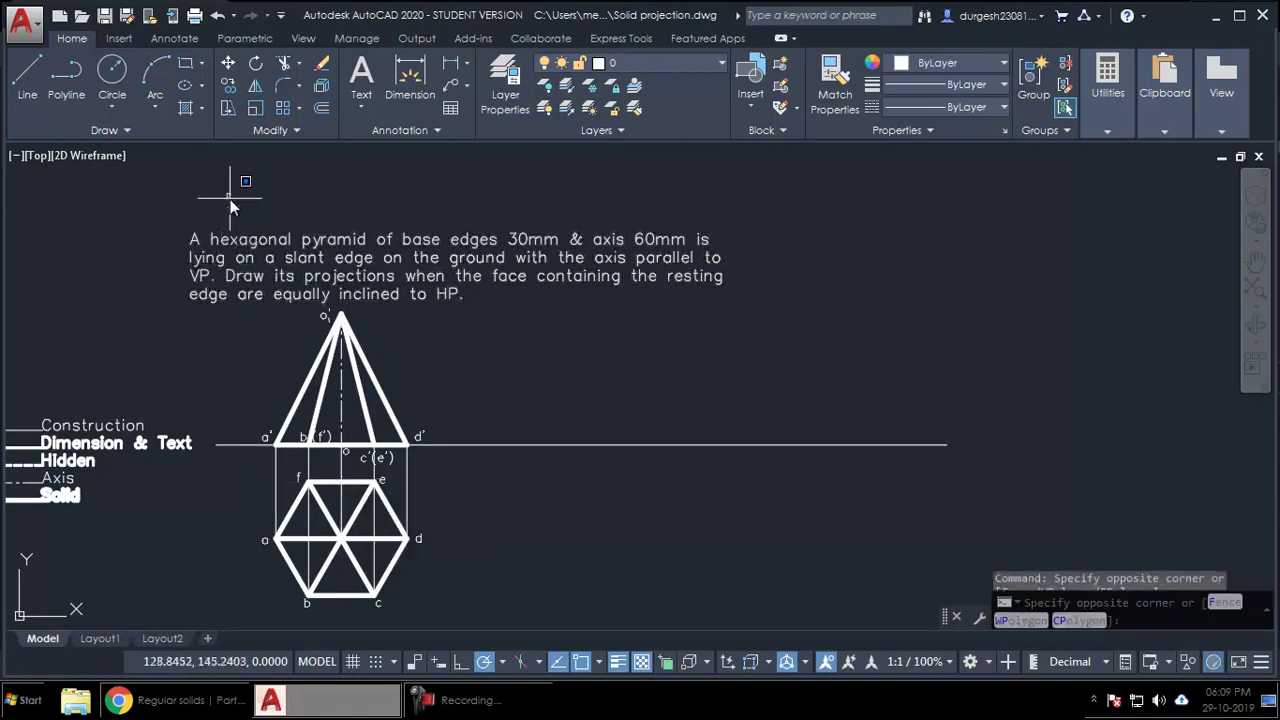
{"action": "left_click", "coordinate": [465, 471]}
{"action": "type", "text": "co"}
{"action": "key", "text": "Return"}
{"action": "left_click", "coordinate": [464, 499]}
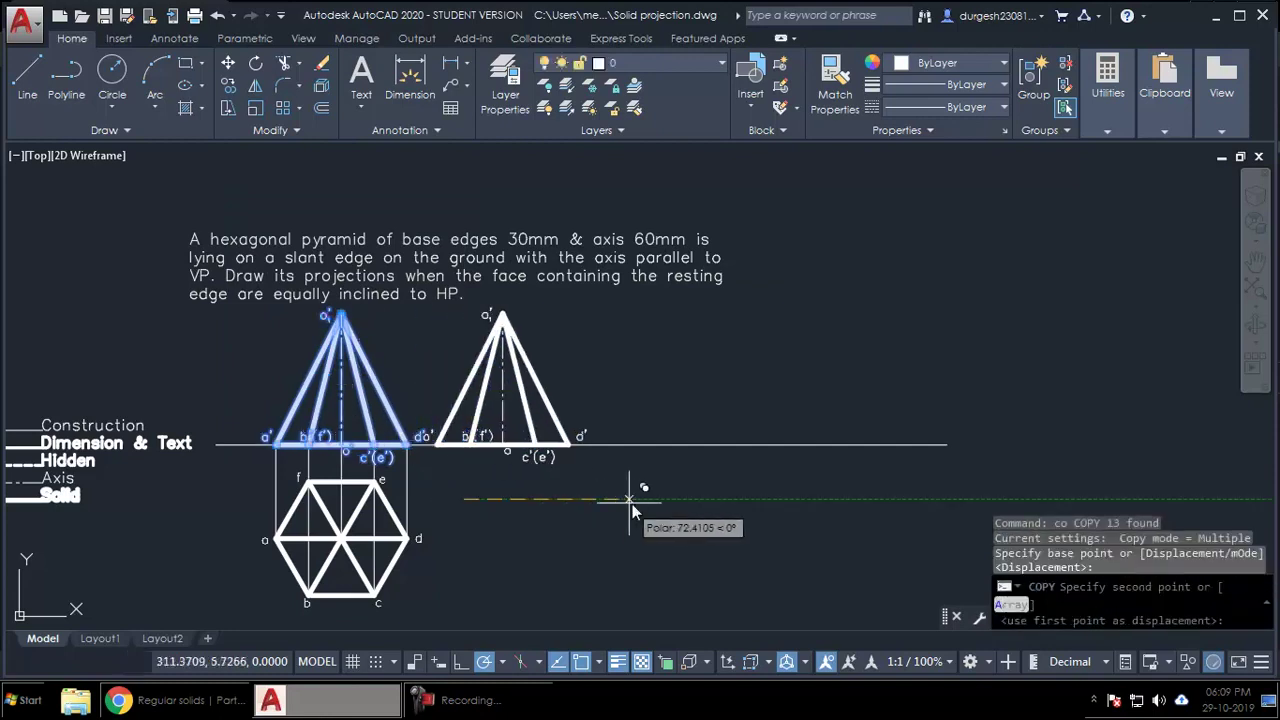
{"action": "left_click", "coordinate": [650, 503]}
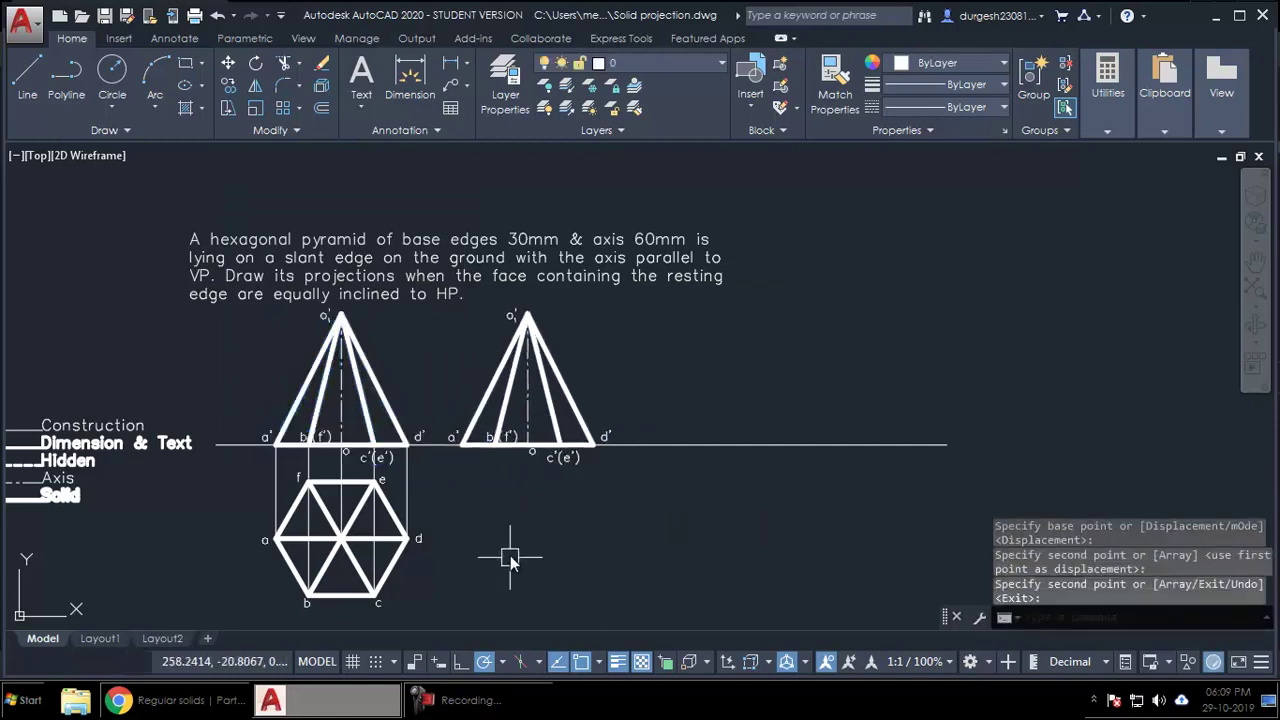
{"action": "middle_click_drag", "start_coordinate": [510, 560], "coordinate": [494, 562]}
{"action": "key", "text": "Return"}
{"action": "left_click", "coordinate": [423, 509]}
{"action": "left_click", "coordinate": [676, 280]}
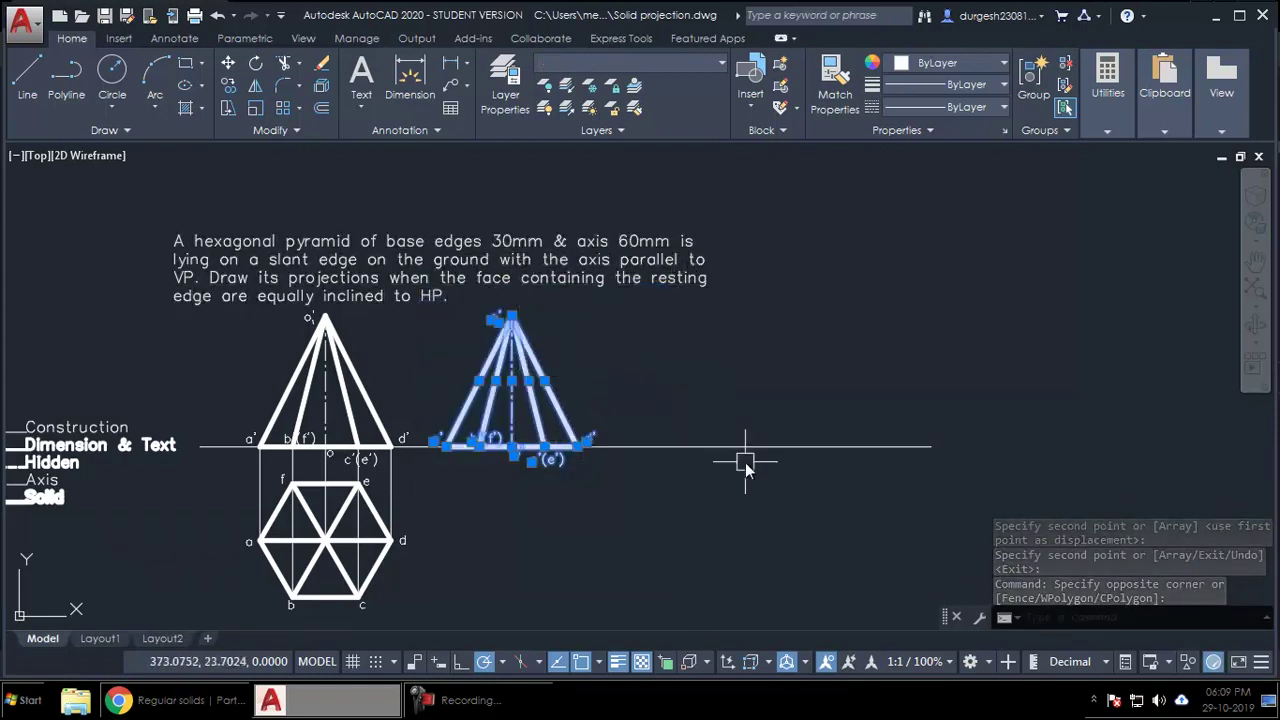
Rotate the copy about d' by reference d'–o' so slant edge d'o' lies on XY.
{"action": "type", "text": "ro"}
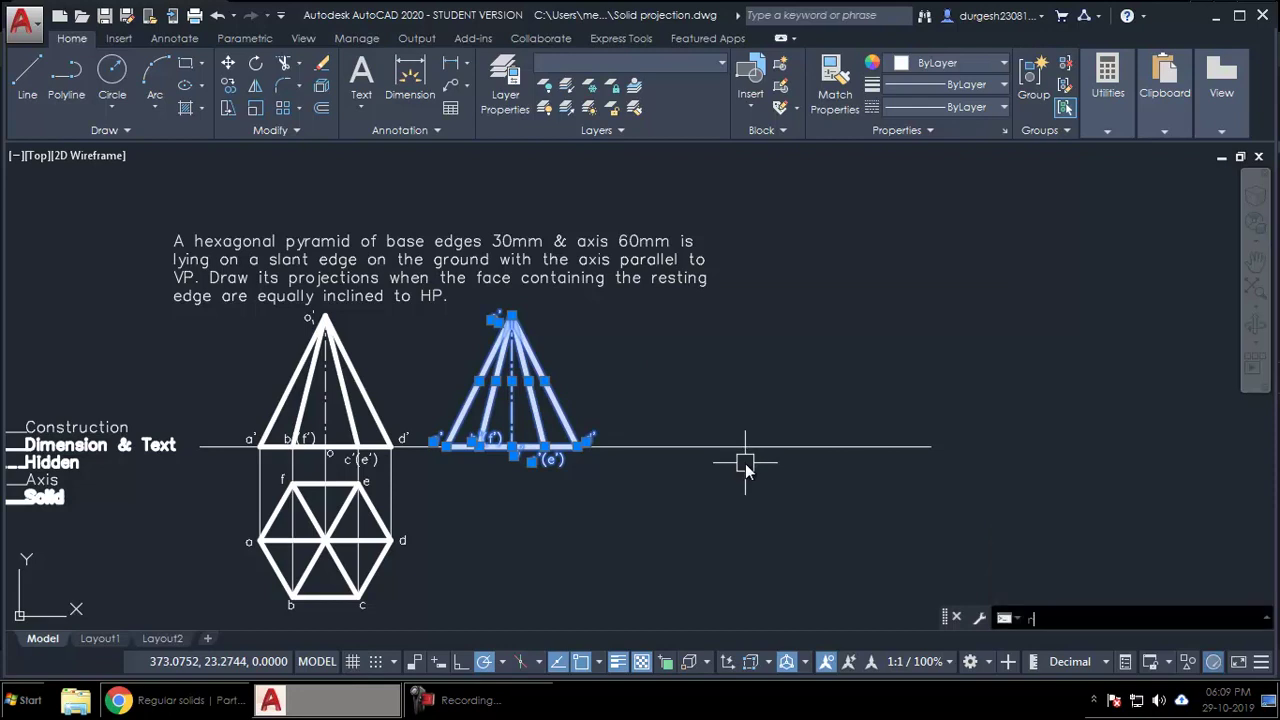
{"action": "key", "text": "Return"}
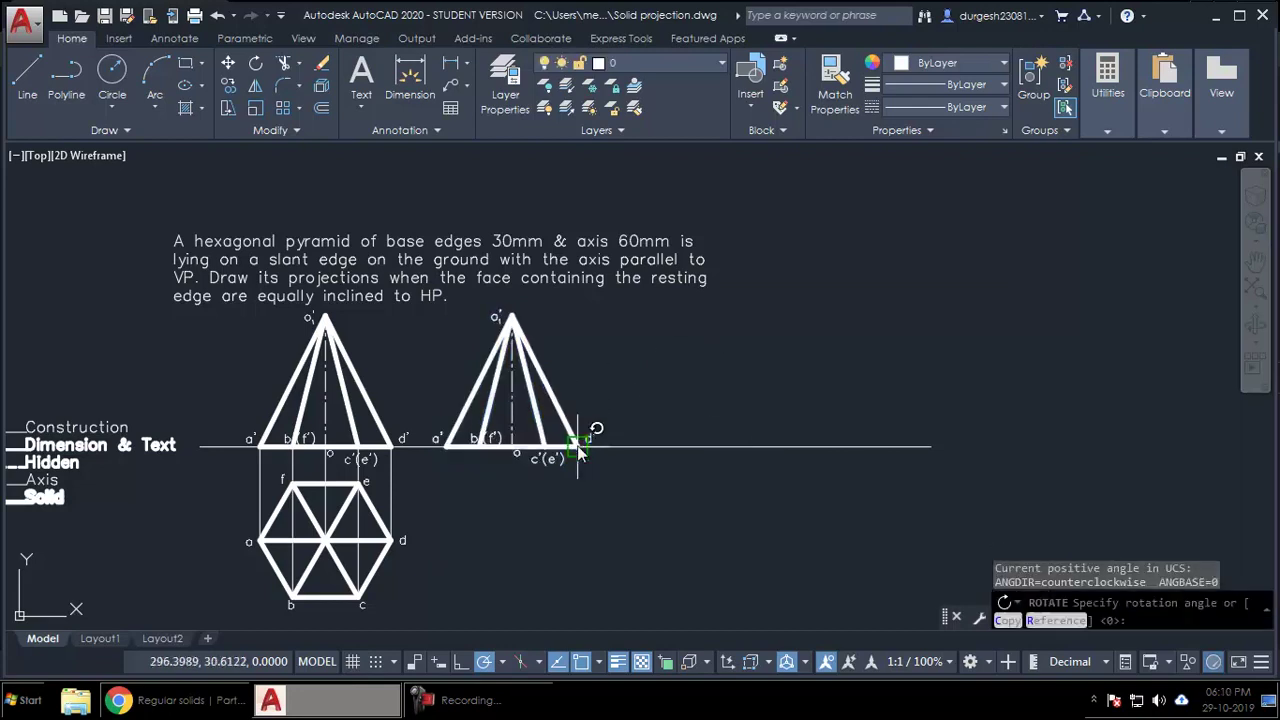
{"action": "left_click", "coordinate": [578, 446]}
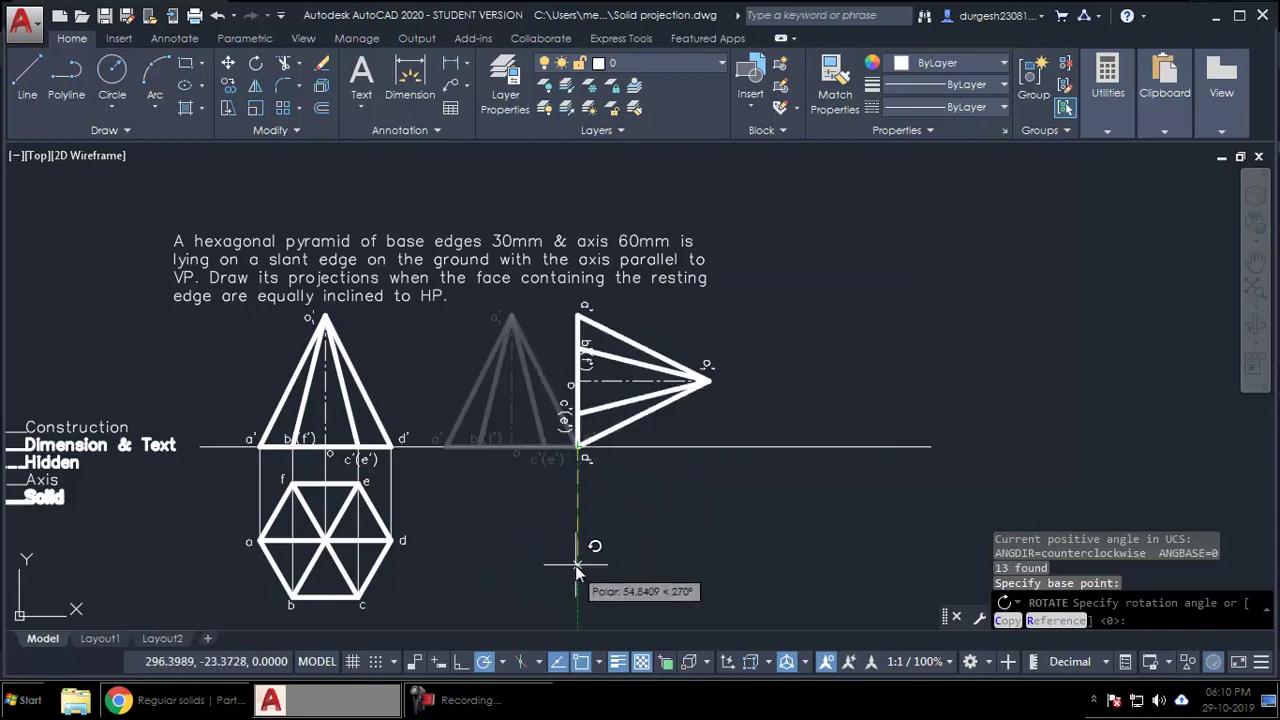
{"action": "left_click", "coordinate": [1056, 620]}
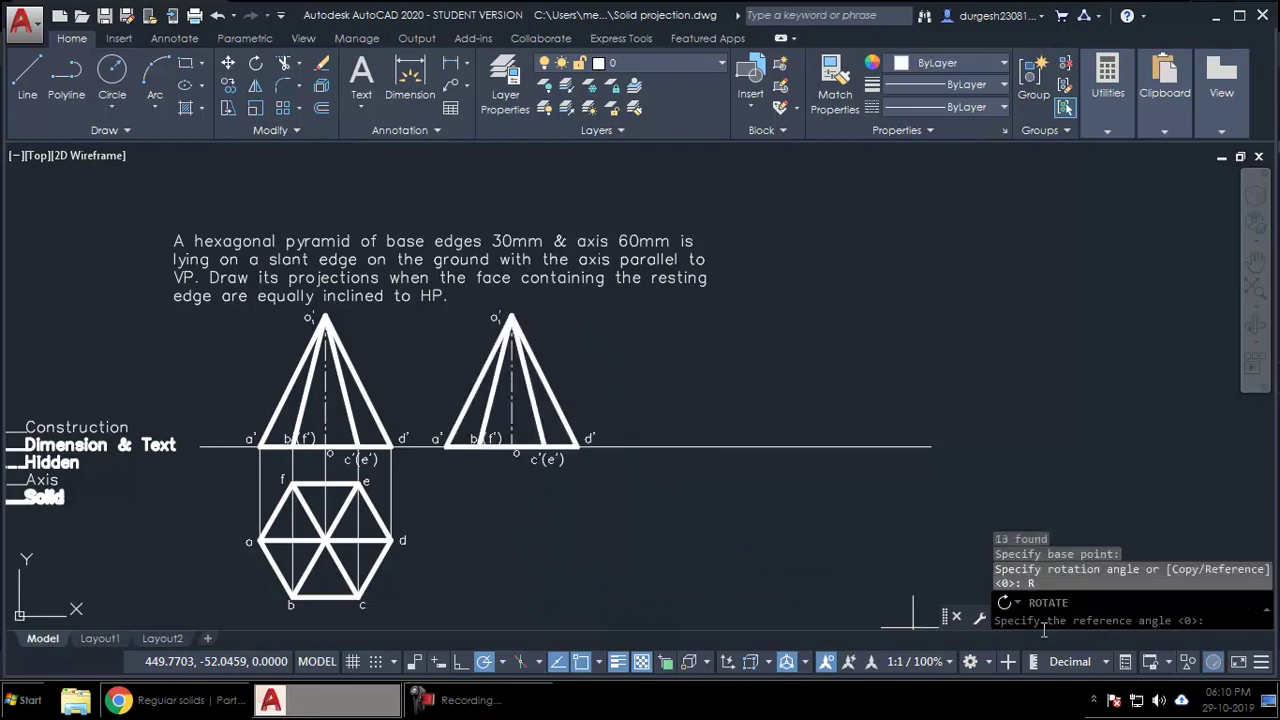
{"action": "left_click", "coordinate": [576, 460]}
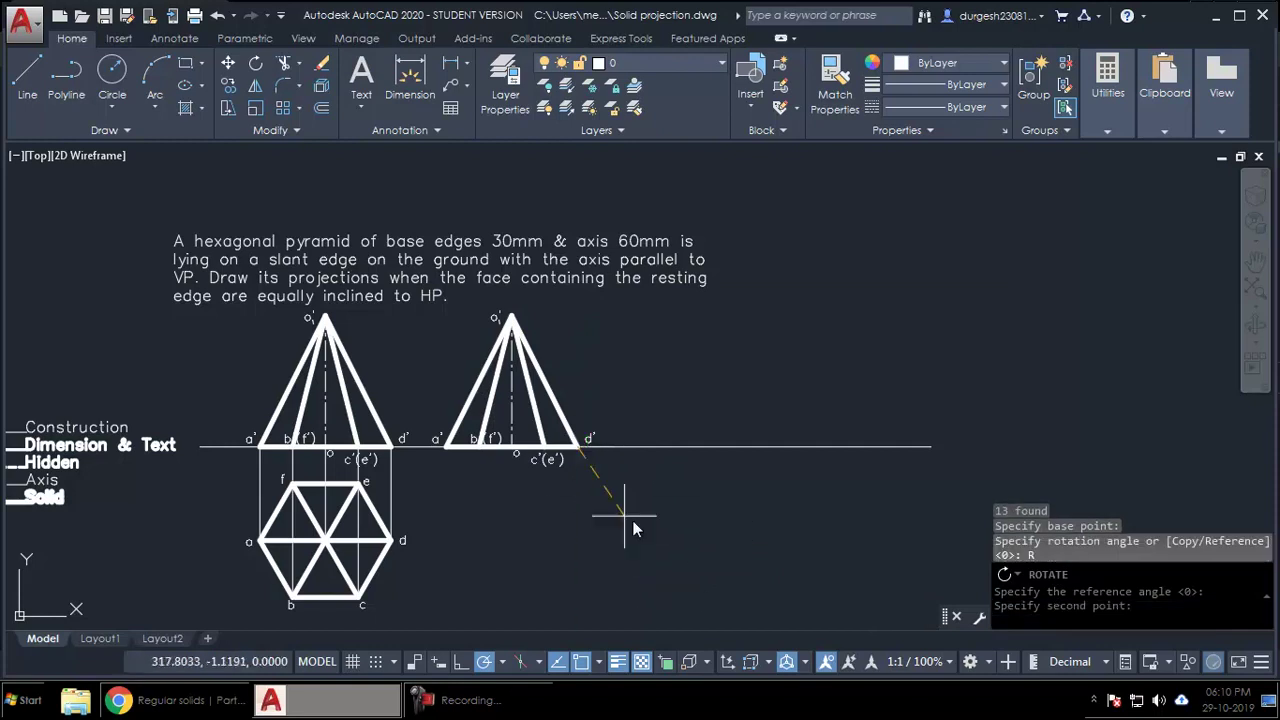
{"action": "left_click", "coordinate": [510, 318]}
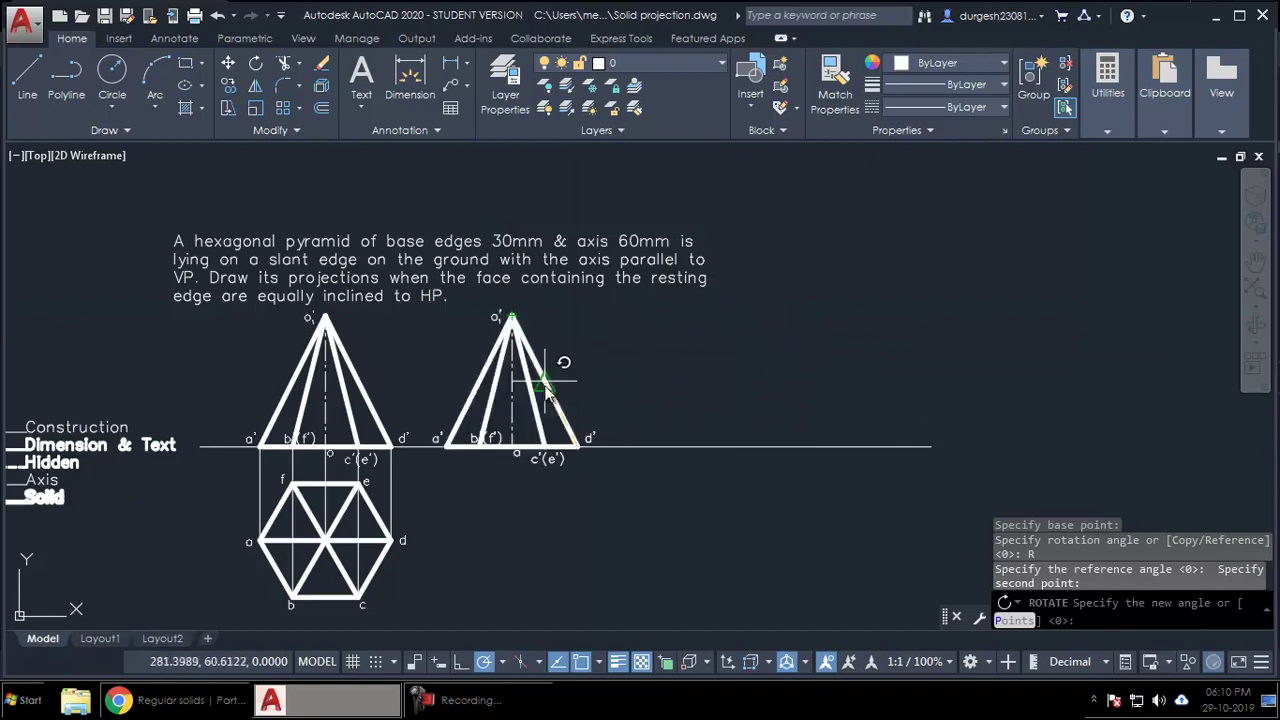
{"action": "left_click", "coordinate": [820, 447]}
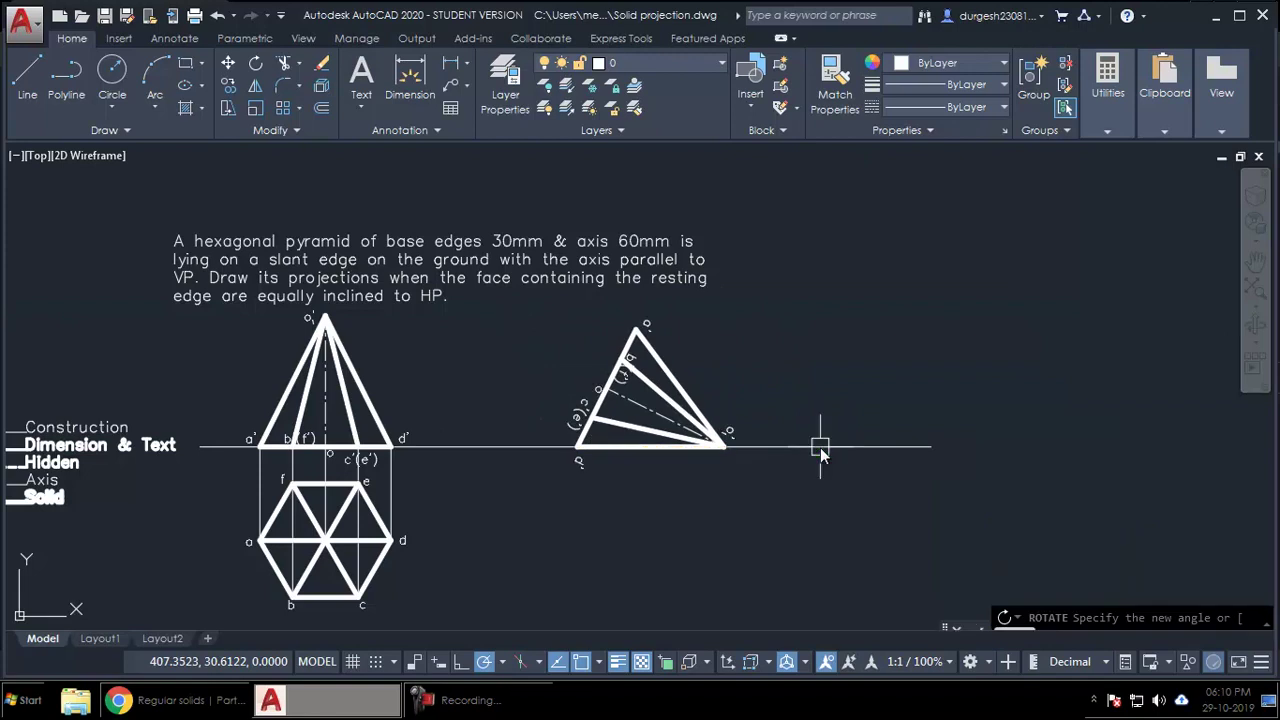
{"action": "left_click", "coordinate": [634, 446]}
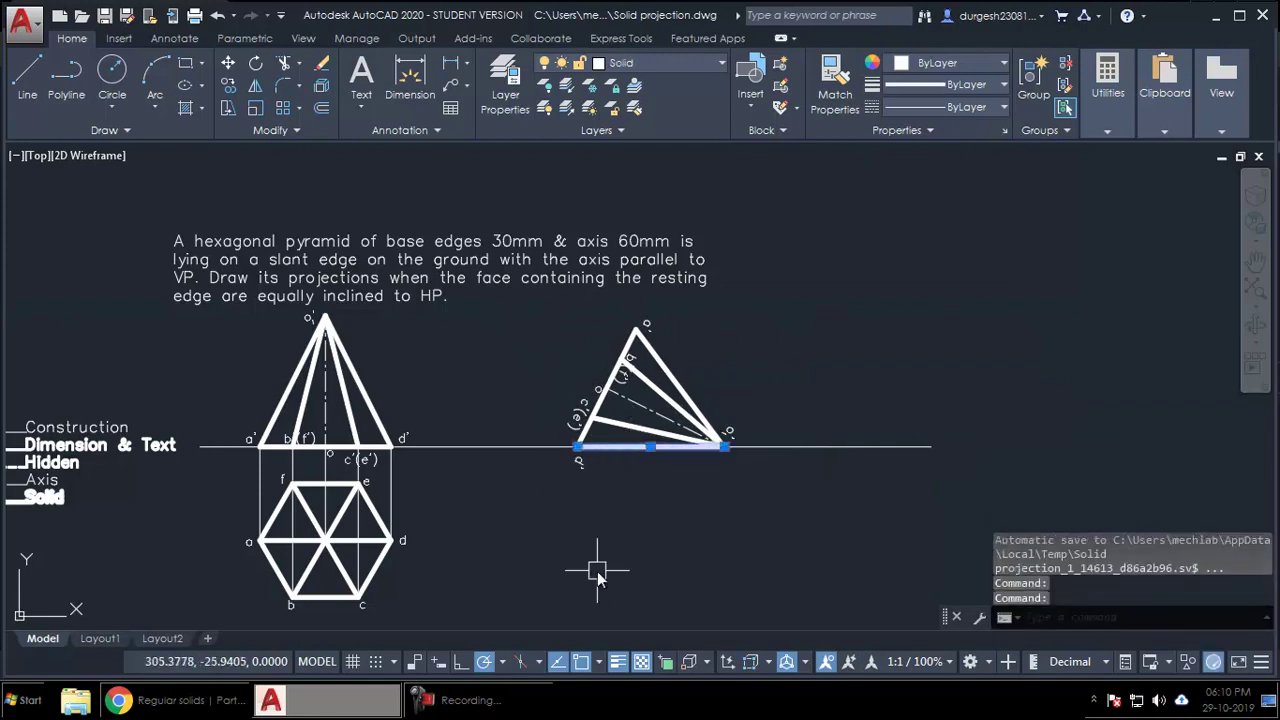
Move the tilted pyramid further left along the reference line.
{"action": "left_click", "coordinate": [536, 545]}
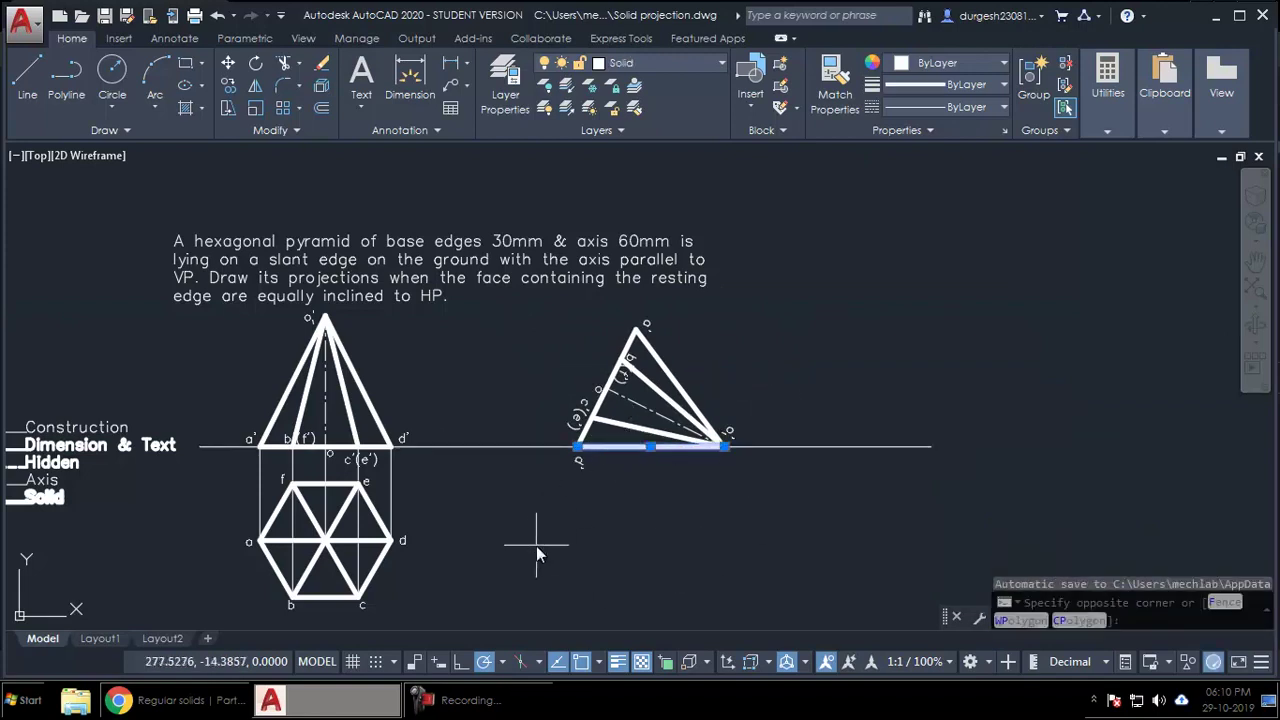
{"action": "left_click", "coordinate": [778, 296]}
{"action": "type", "text": "m"}
{"action": "key", "text": "Return"}
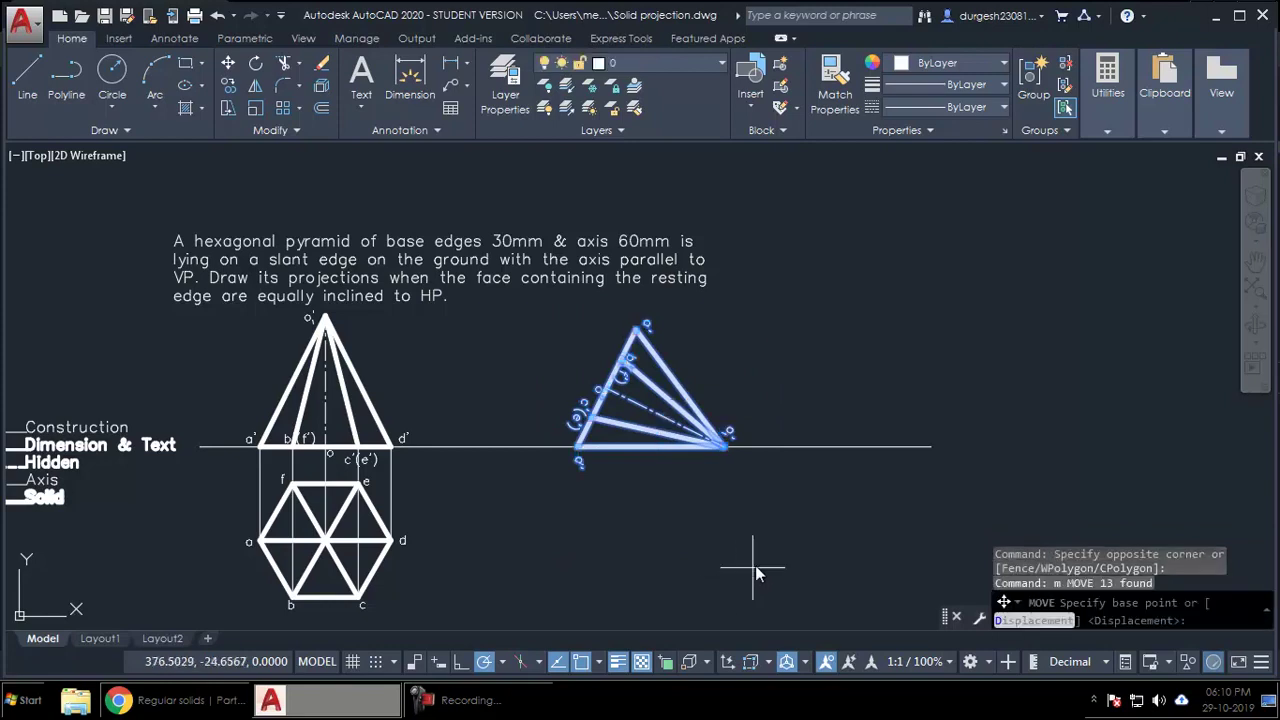
{"action": "left_click", "coordinate": [649, 548]}
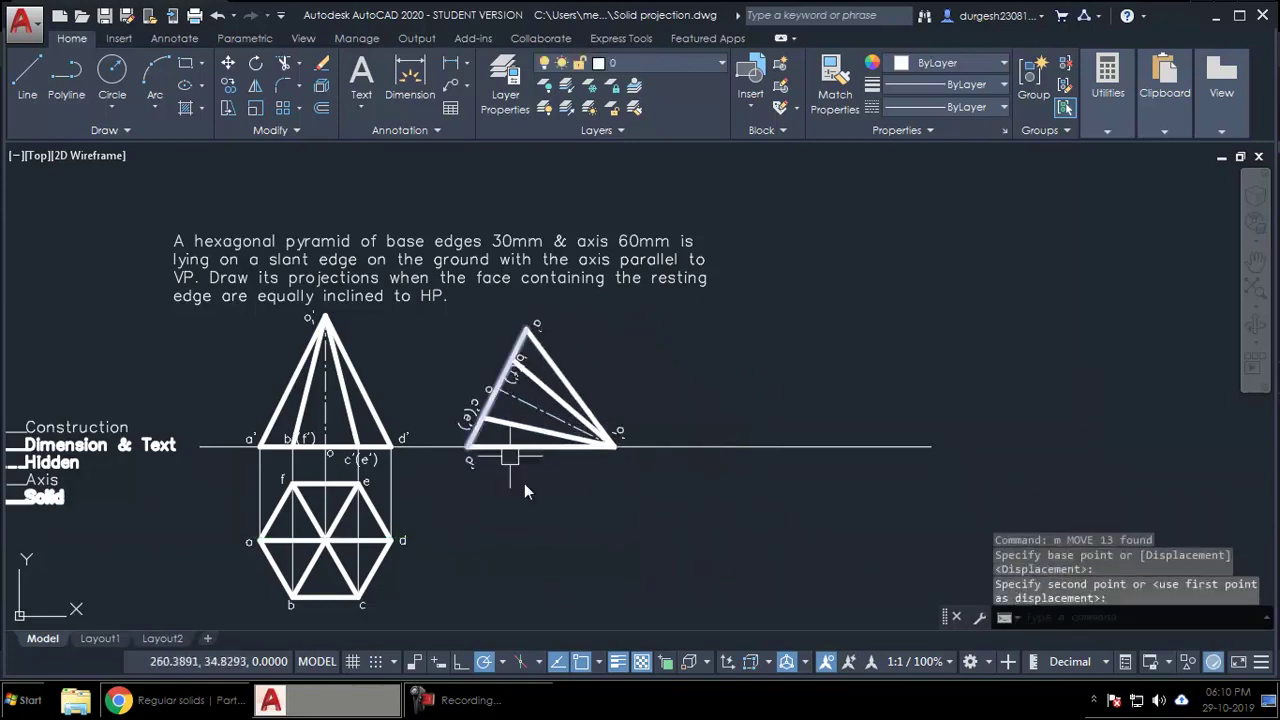
{"action": "key", "text": "Escape"}
Start MATCHPROP with the d label as the text style source.
{"action": "type", "text": "ma"}
{"action": "key", "text": "Return"}
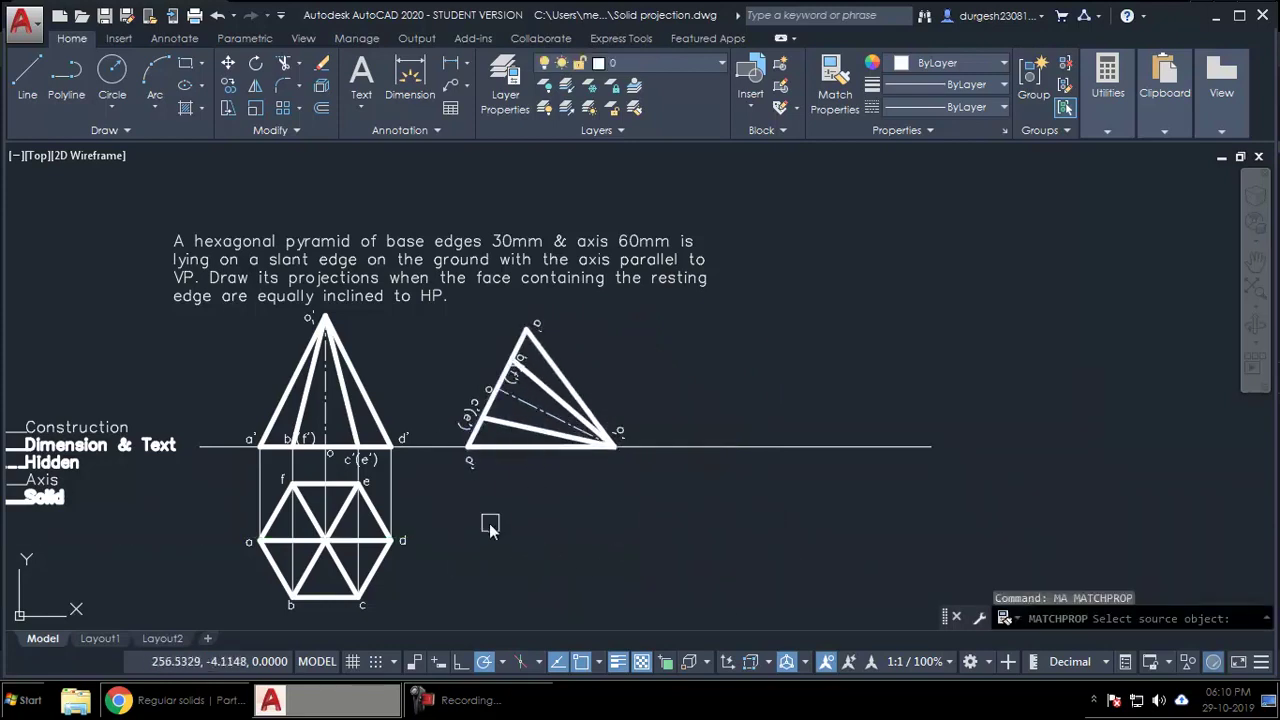
{"action": "left_click", "coordinate": [407, 541]}
Restyle the tilted view's d, c'(e') and b'(f') labels to match the source label.
{"action": "left_click", "coordinate": [477, 476]}
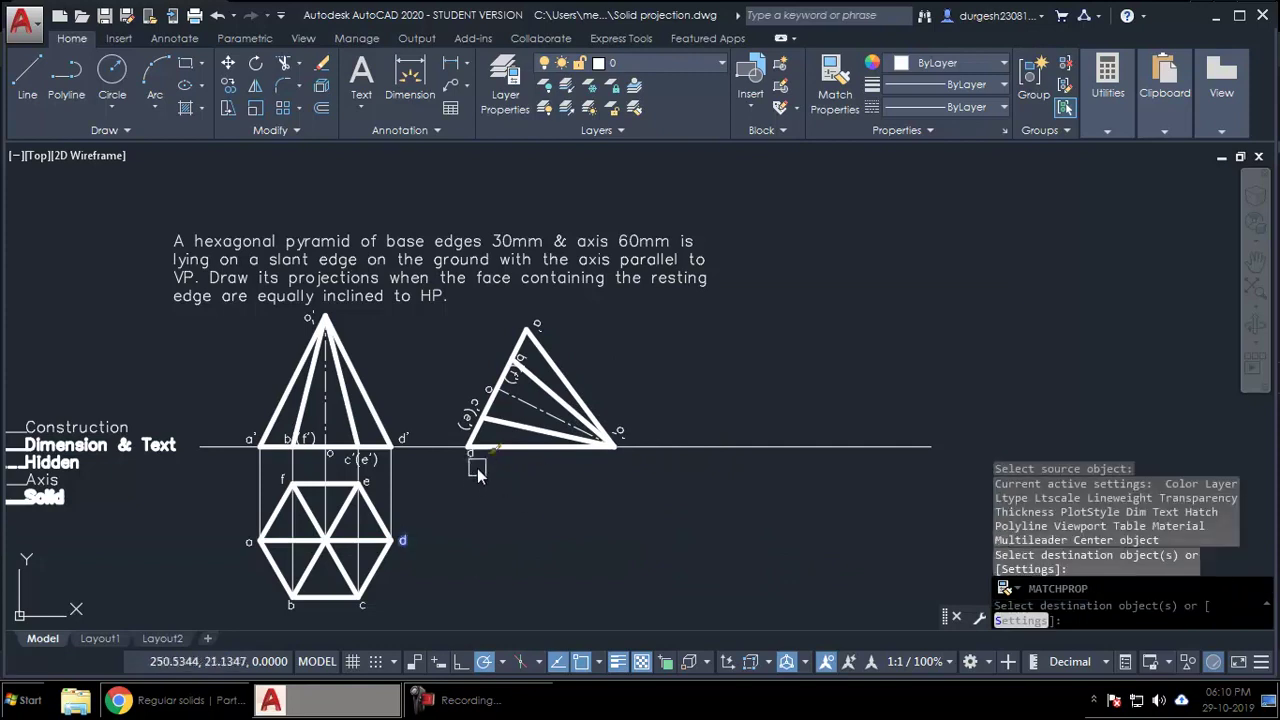
{"action": "left_click", "coordinate": [485, 398]}
{"action": "left_click", "coordinate": [528, 354]}
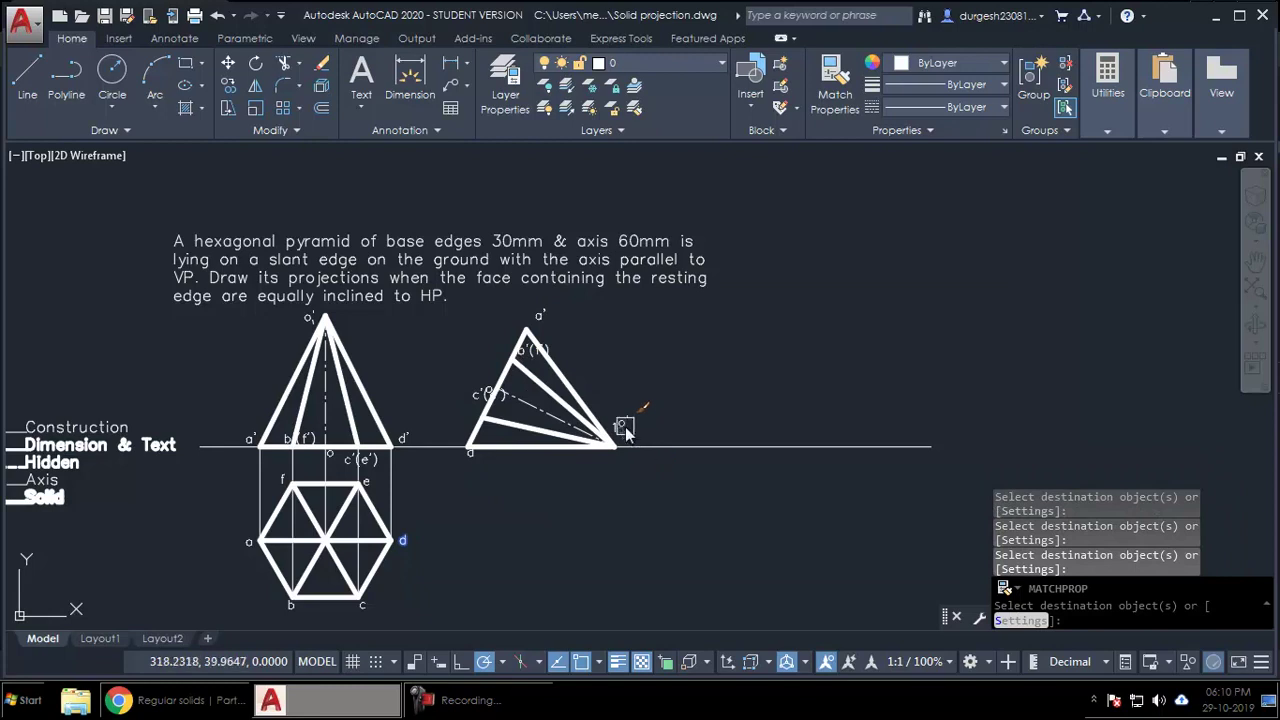
{"action": "key", "text": "Return"}
Move the c'(e') and b'(f') labels clear of their edges in the tilted view.
{"action": "scroll", "coordinate": [623, 457], "scroll_direction": "up", "scroll_amount": 4}
{"action": "middle_click_drag", "start_coordinate": [478, 385], "coordinate": [541, 428]}
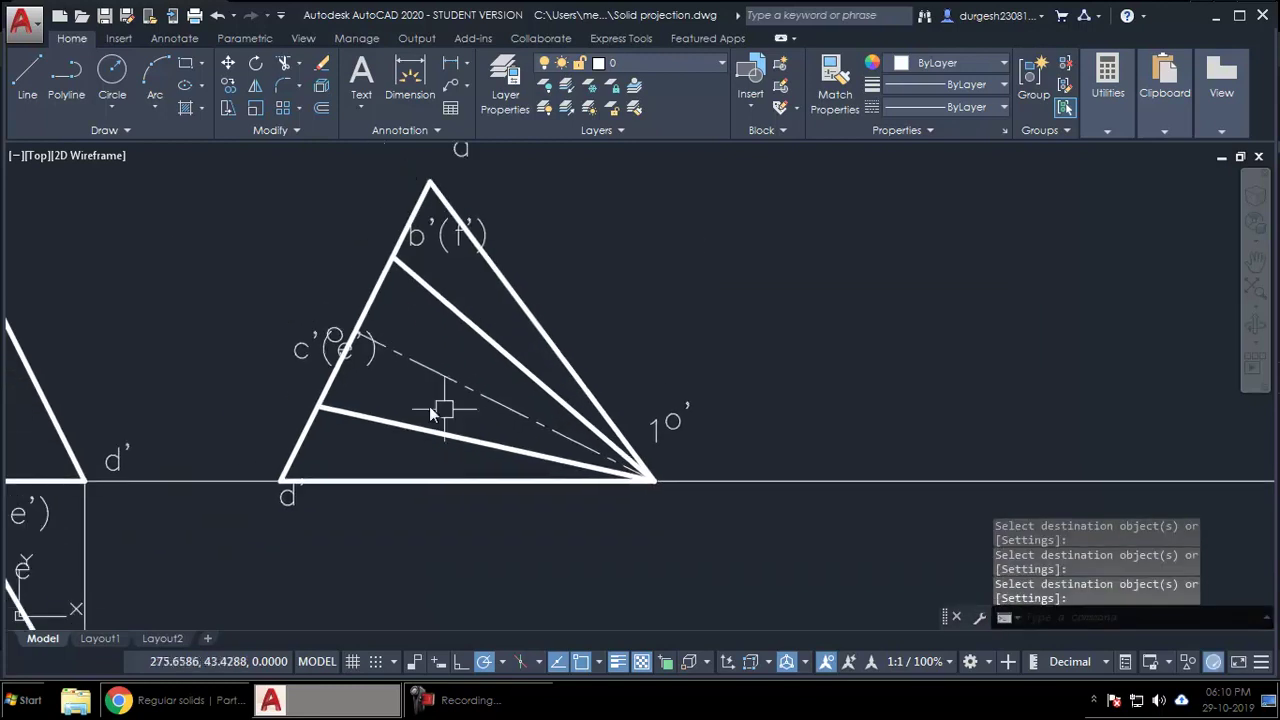
{"action": "type", "text": "m"}
{"action": "key", "text": "Return"}
{"action": "left_click", "coordinate": [884, 308]}
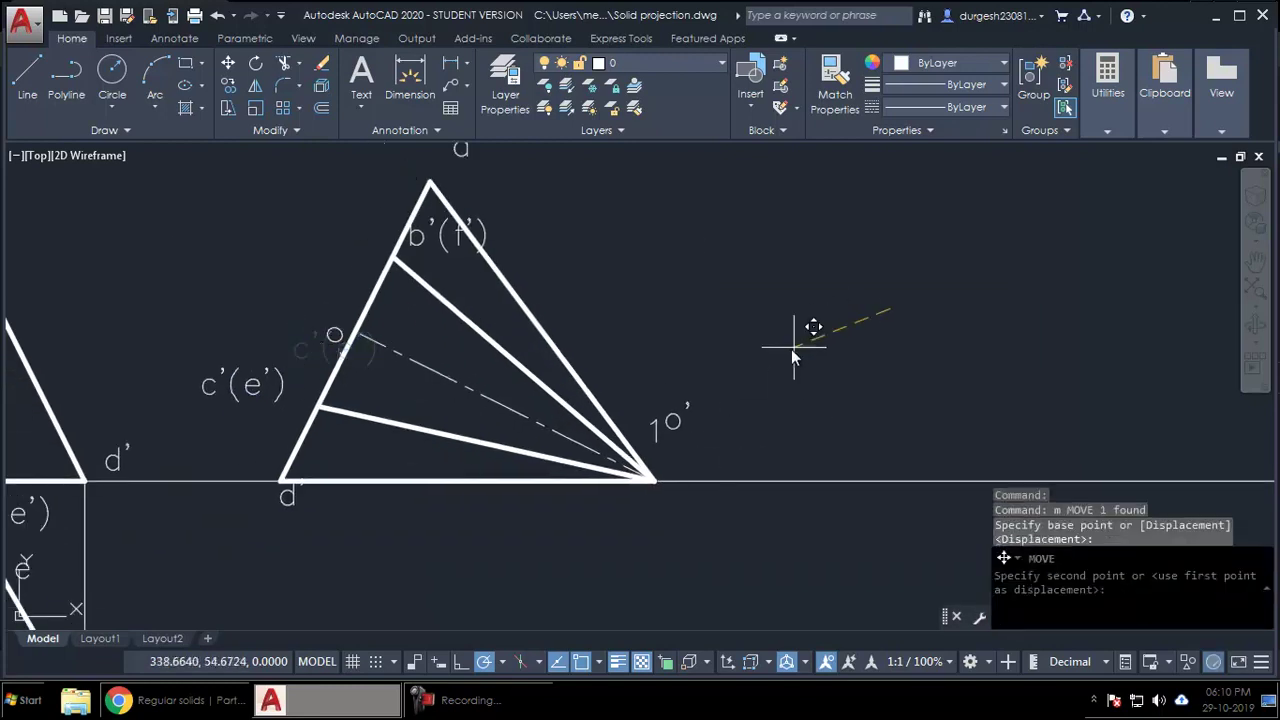
{"action": "left_click", "coordinate": [569, 274]}
{"action": "left_click", "coordinate": [438, 234]}
{"action": "key", "text": "Return"}
{"action": "left_click", "coordinate": [800, 272]}
{"action": "left_click", "coordinate": [461, 222]}
Reposition the o' and subscript 1 labels beside the tilted apex, then recentre the projections.
{"action": "left_click", "coordinate": [606, 271]}
{"action": "key", "text": "Return"}
{"action": "left_click", "coordinate": [589, 343]}
{"action": "middle_click_drag", "start_coordinate": [685, 422], "coordinate": [625, 415]}
{"action": "left_click", "coordinate": [600, 421]}
{"action": "left_click", "coordinate": [592, 421]}
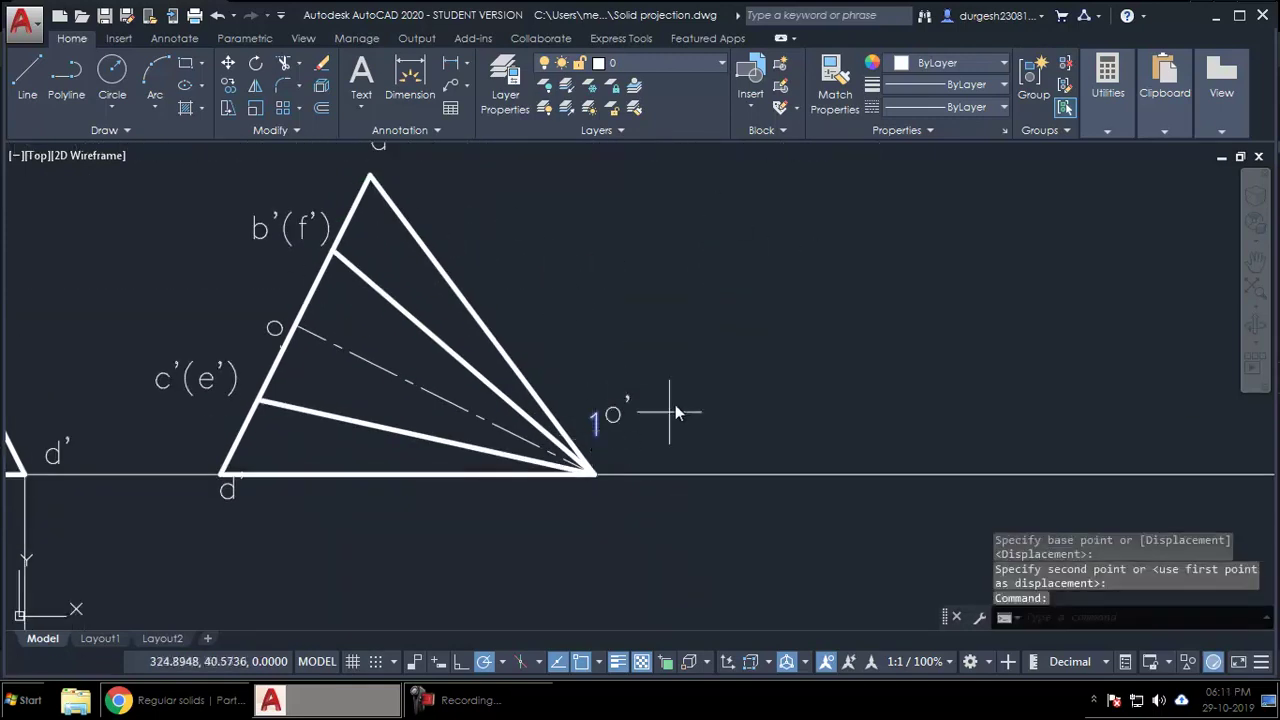
{"action": "key", "text": "Return"}
{"action": "left_click", "coordinate": [686, 384]}
{"action": "left_click", "coordinate": [725, 398]}
{"action": "scroll", "coordinate": [571, 409], "scroll_direction": "down", "scroll_amount": 3}
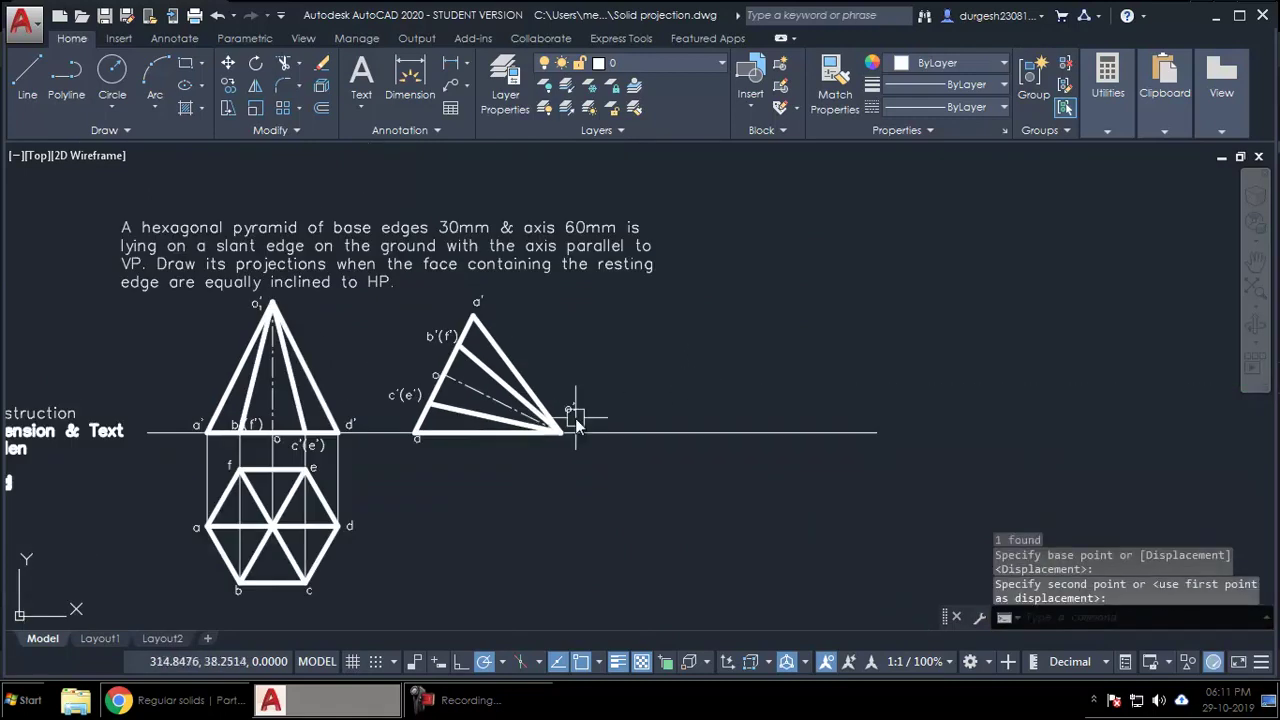
{"action": "scroll", "coordinate": [372, 454], "scroll_direction": "up", "scroll_amount": 2}
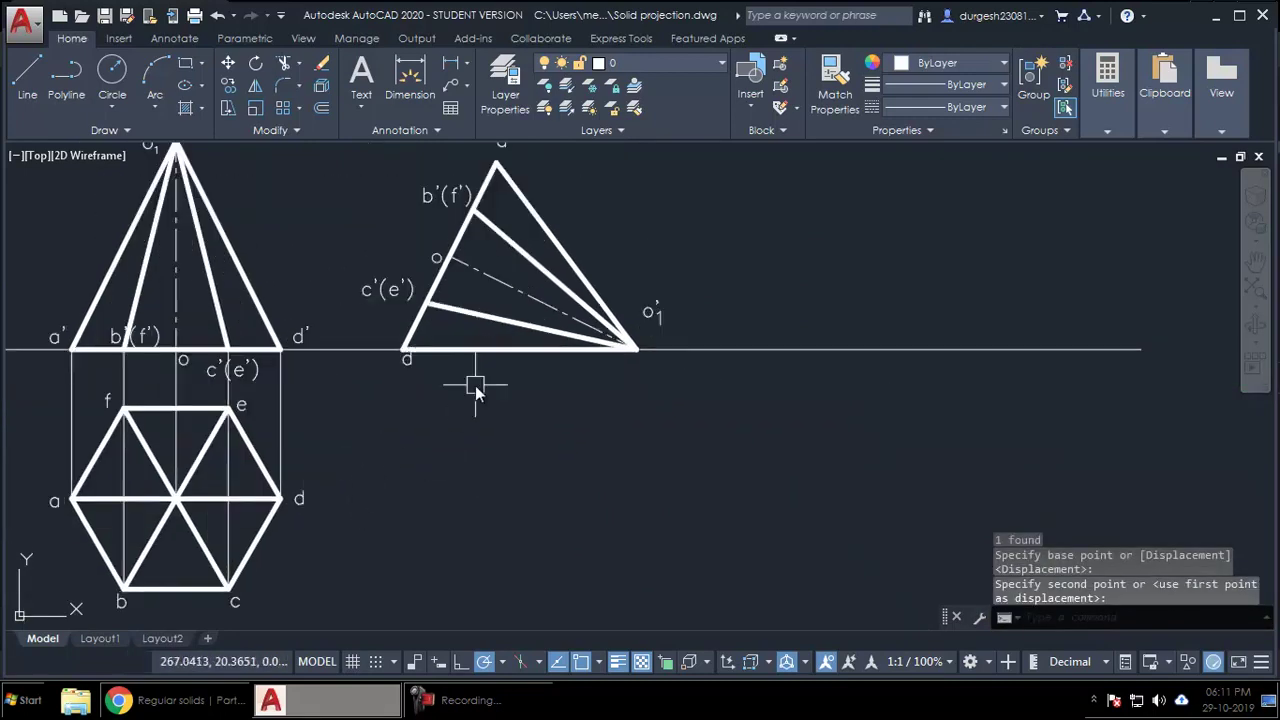
{"action": "mouse_move", "coordinate": [523, 389]}
{"action": "middle_mouse_down"}
{"action": "mouse_move", "coordinate": [520, 335]}
{"action": "mouse_move", "coordinate": [510, 418]}
{"action": "middle_mouse_up"}
{"action": "scroll", "coordinate": [518, 358], "scroll_direction": "down", "scroll_amount": 2}
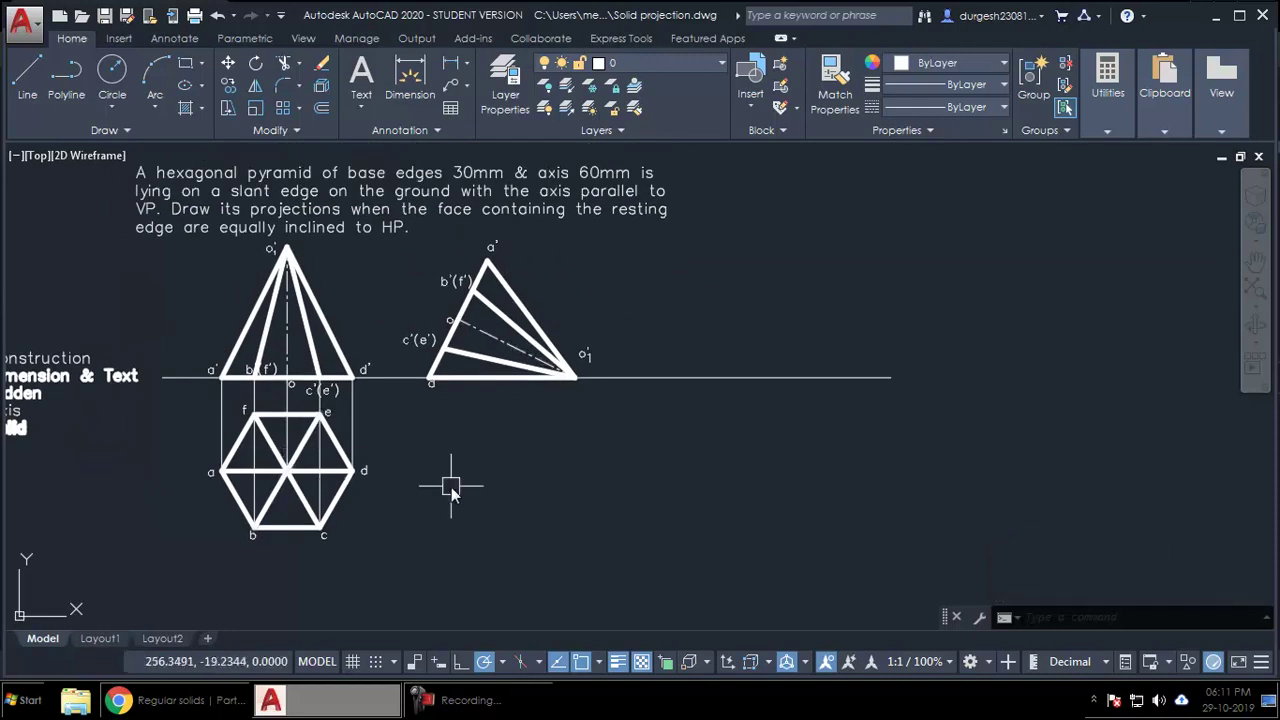
{"action": "middle_click_drag", "start_coordinate": [451, 488], "coordinate": [443, 514]}
Draw vertical projectors from o'1 and a' and a horizontal projector along the a–d line.
{"action": "type", "text": "l"}
{"action": "key", "text": "Return"}
{"action": "left_click", "coordinate": [566, 402]}
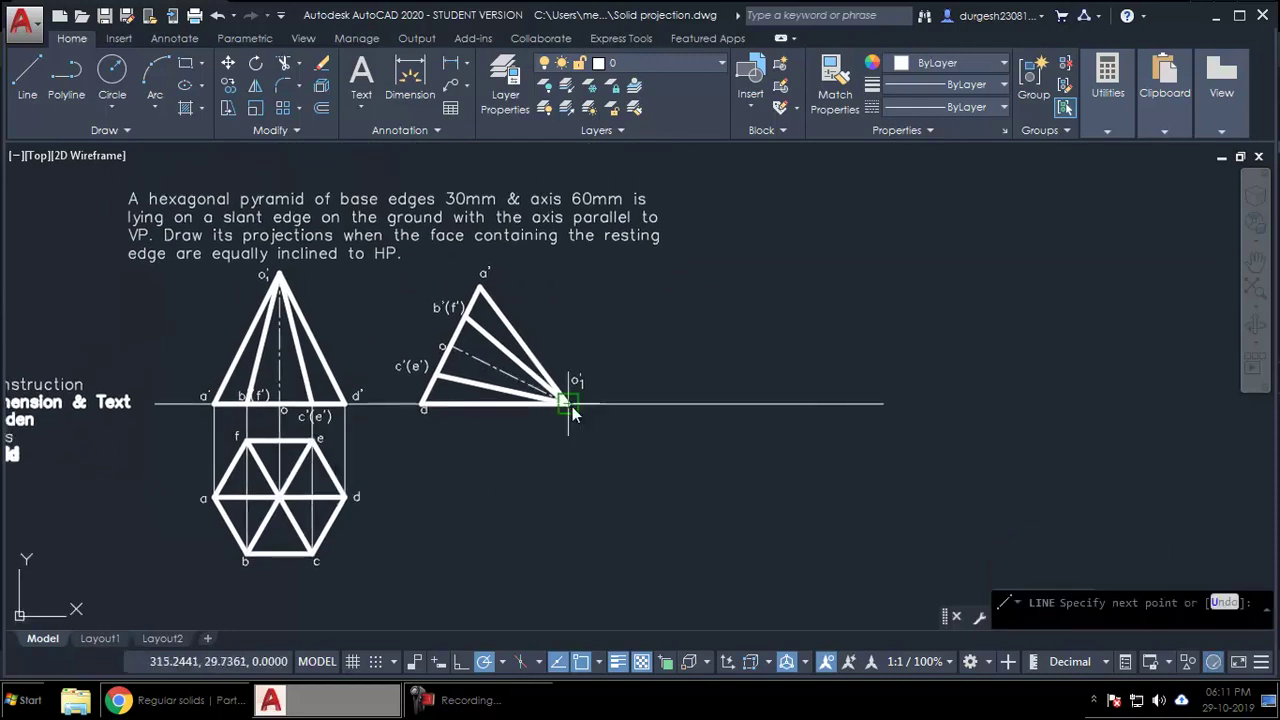
{"action": "left_click", "coordinate": [564, 531]}
{"action": "key", "text": "Return"}
{"action": "key", "text": "Return"}
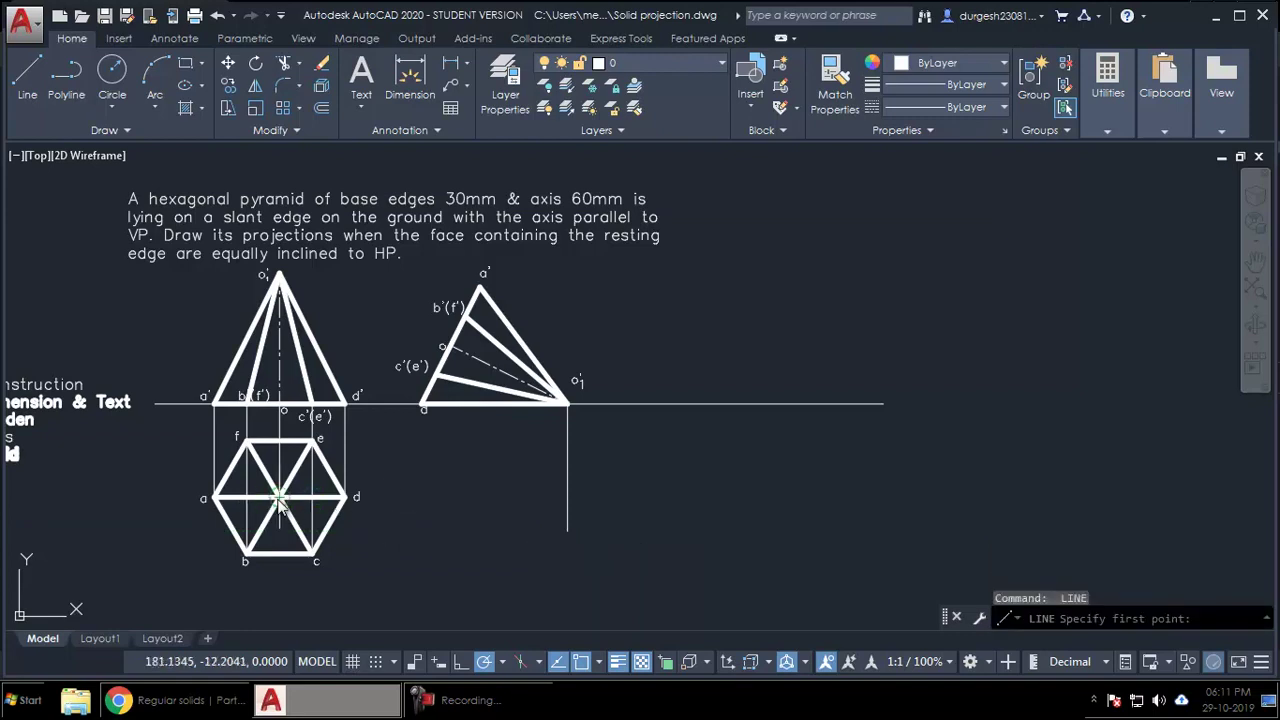
{"action": "left_click", "coordinate": [281, 504]}
{"action": "key", "text": "Return"}
{"action": "key", "text": "Return"}
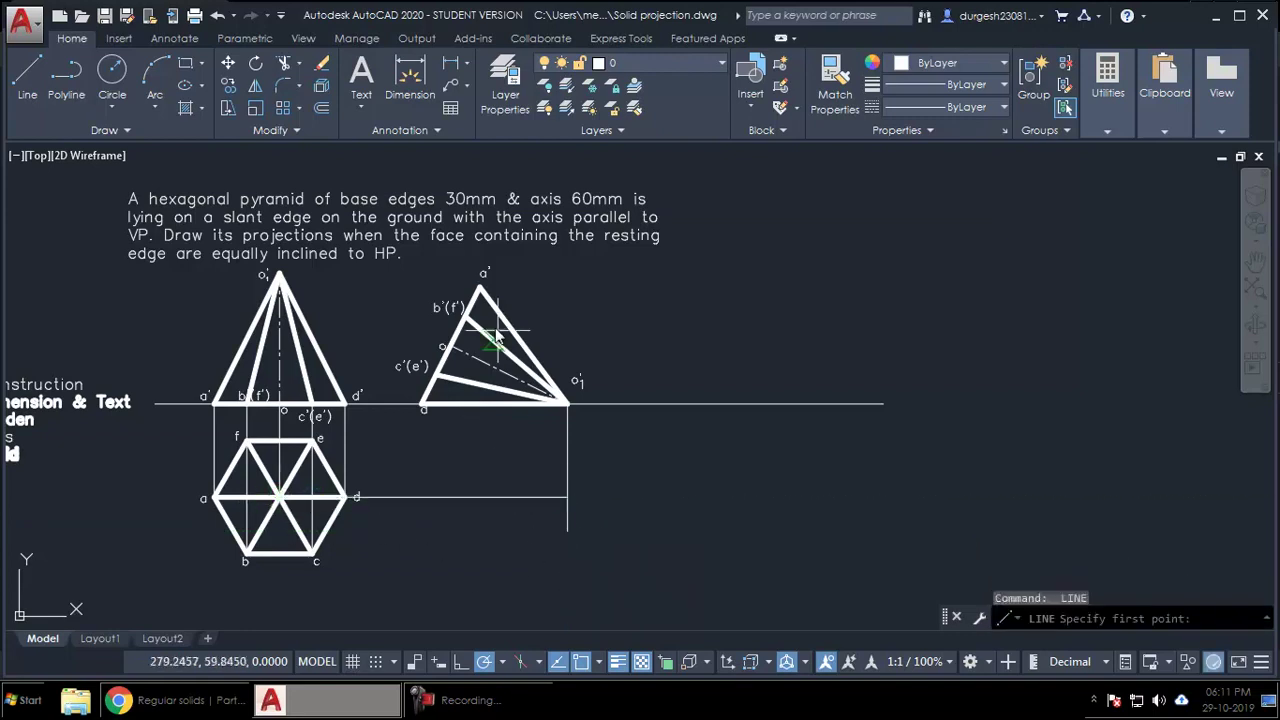
{"action": "left_click", "coordinate": [480, 289]}
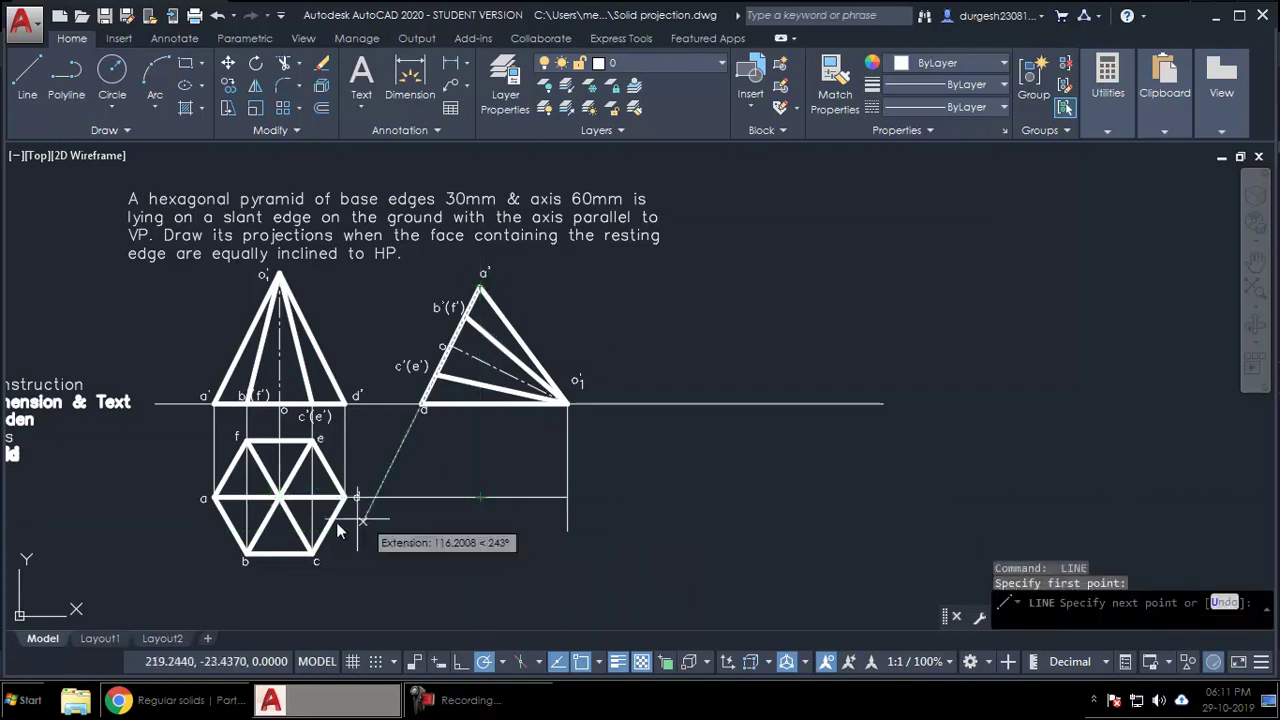
{"action": "left_click", "coordinate": [480, 496]}
{"action": "key", "text": "Return"}
{"action": "key", "text": "Return"}
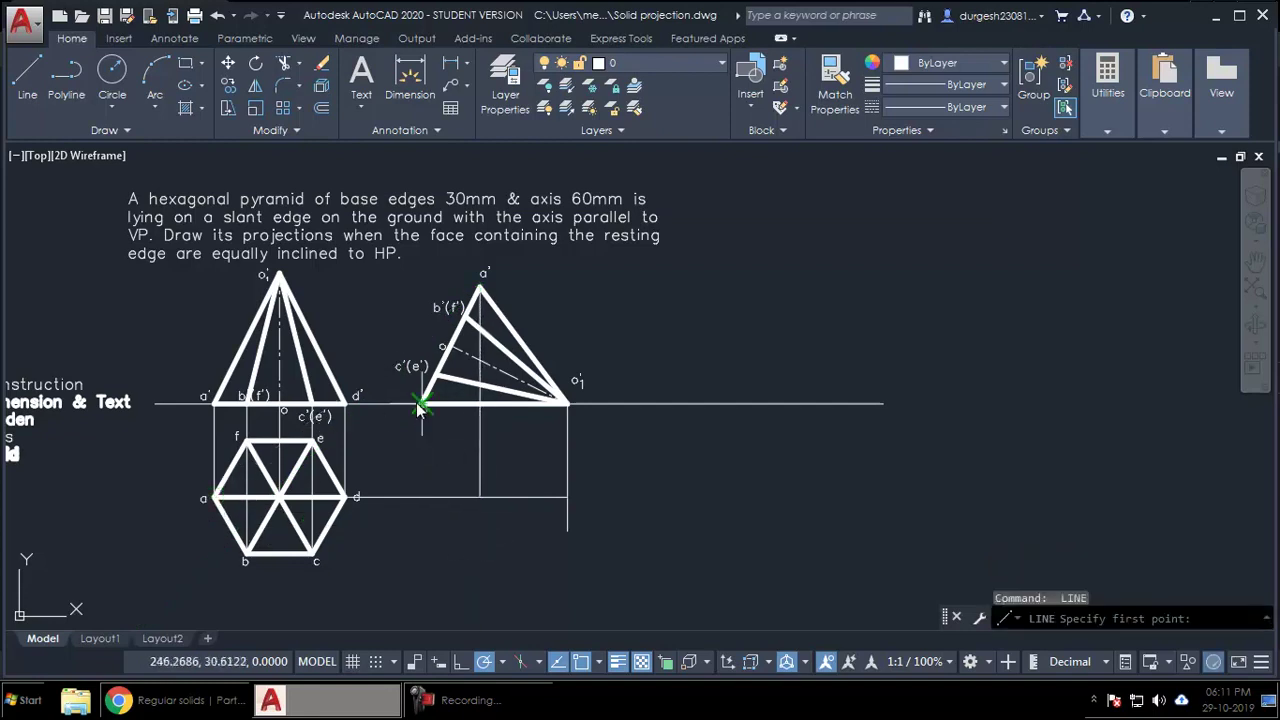
Drop vertical projectors from points d and c'(e') below the hexagon.
{"action": "left_click", "coordinate": [420, 404]}
{"action": "scroll", "coordinate": [400, 457], "scroll_direction": "up", "scroll_amount": 3}
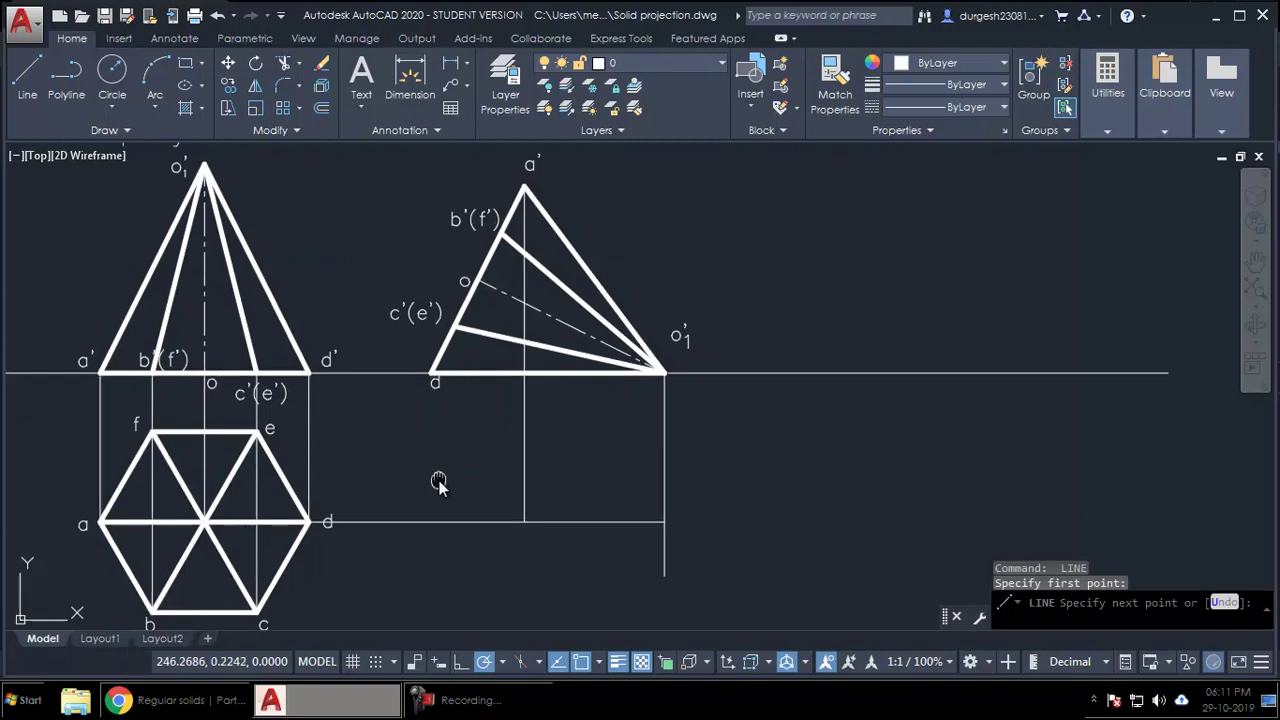
{"action": "left_click", "coordinate": [428, 522]}
{"action": "middle_click_drag", "start_coordinate": [505, 567], "coordinate": [491, 507]}
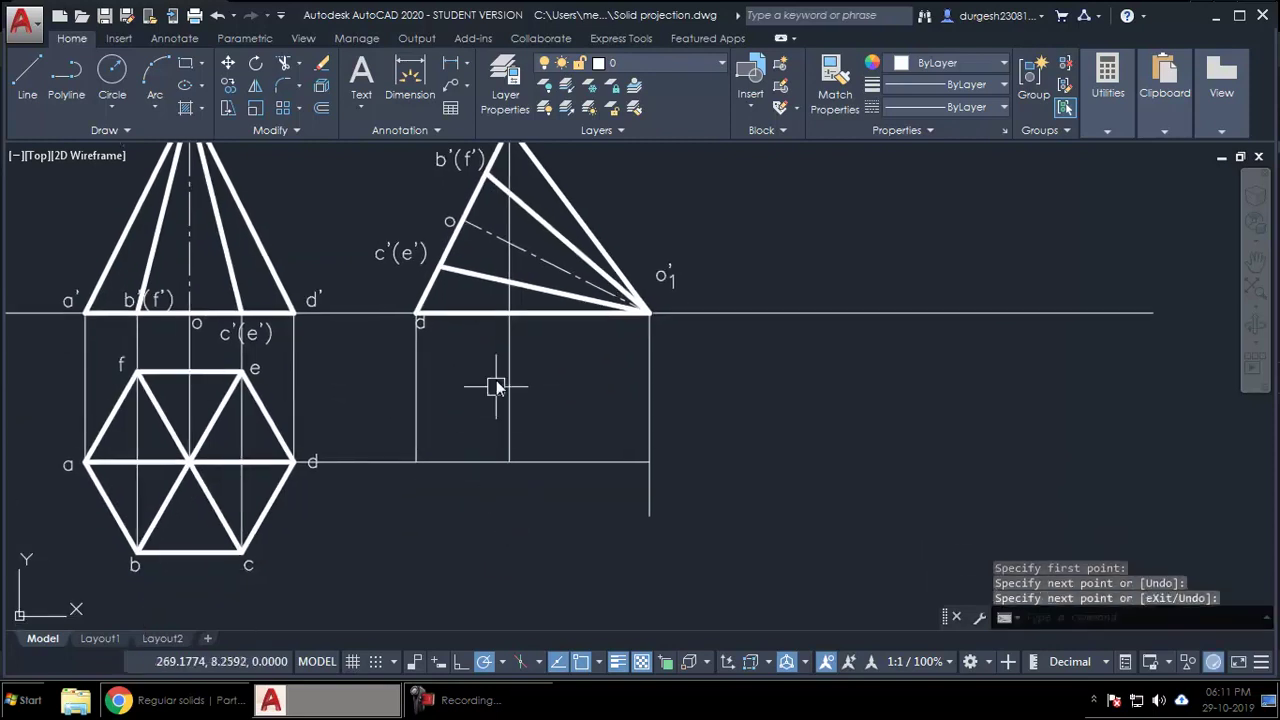
{"action": "key", "text": "Return"}
{"action": "key", "text": "Return"}
{"action": "left_click", "coordinate": [440, 268]}
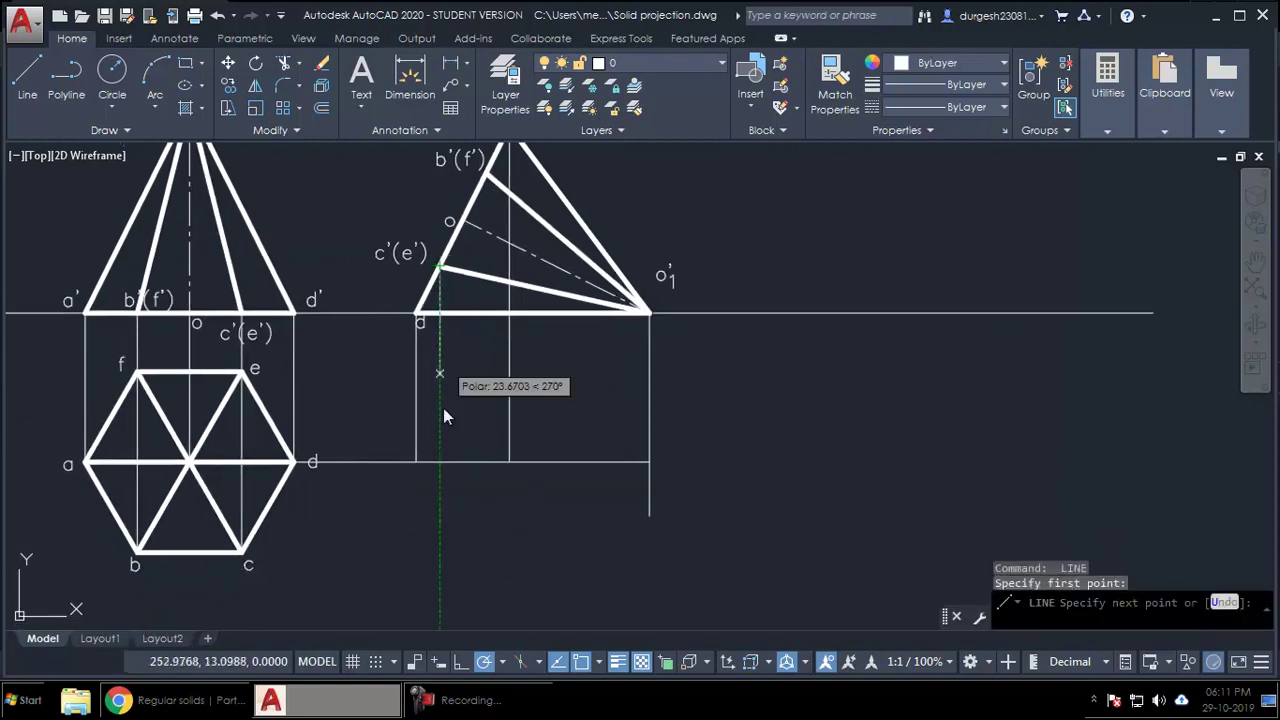
{"action": "left_click", "coordinate": [440, 555]}
{"action": "key", "text": "Return"}
Draw horizontal projectors from corners c and e, and a vertical projector from b'(f').
{"action": "key", "text": "Return"}
{"action": "left_click", "coordinate": [242, 550]}
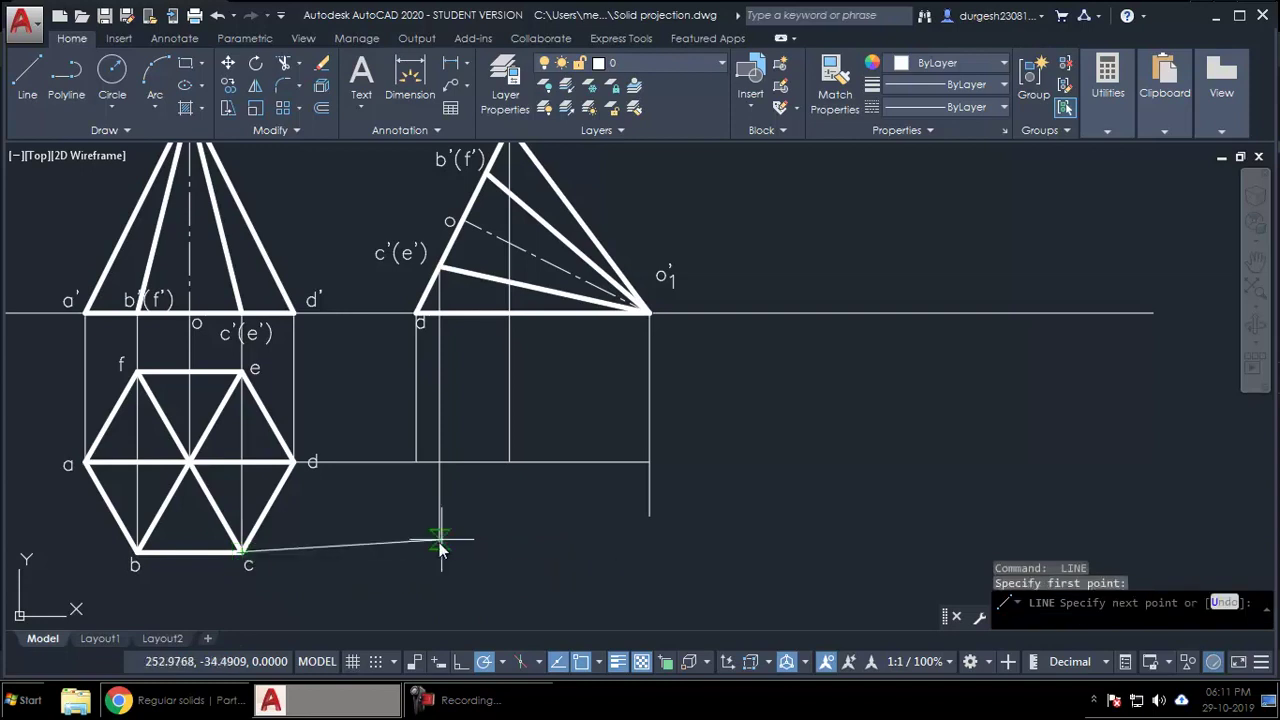
{"action": "left_click", "coordinate": [430, 583]}
{"action": "key", "text": "Return"}
{"action": "key", "text": "Return"}
{"action": "left_click", "coordinate": [242, 372]}
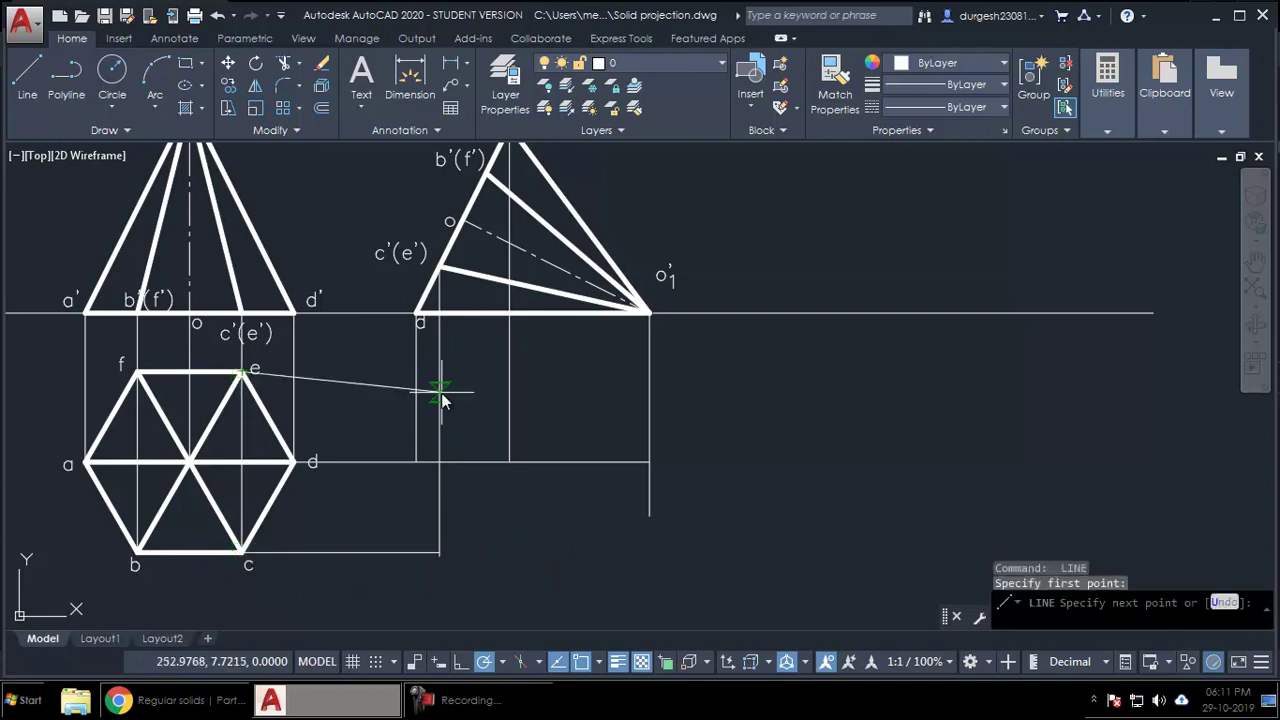
{"action": "left_click", "coordinate": [440, 380]}
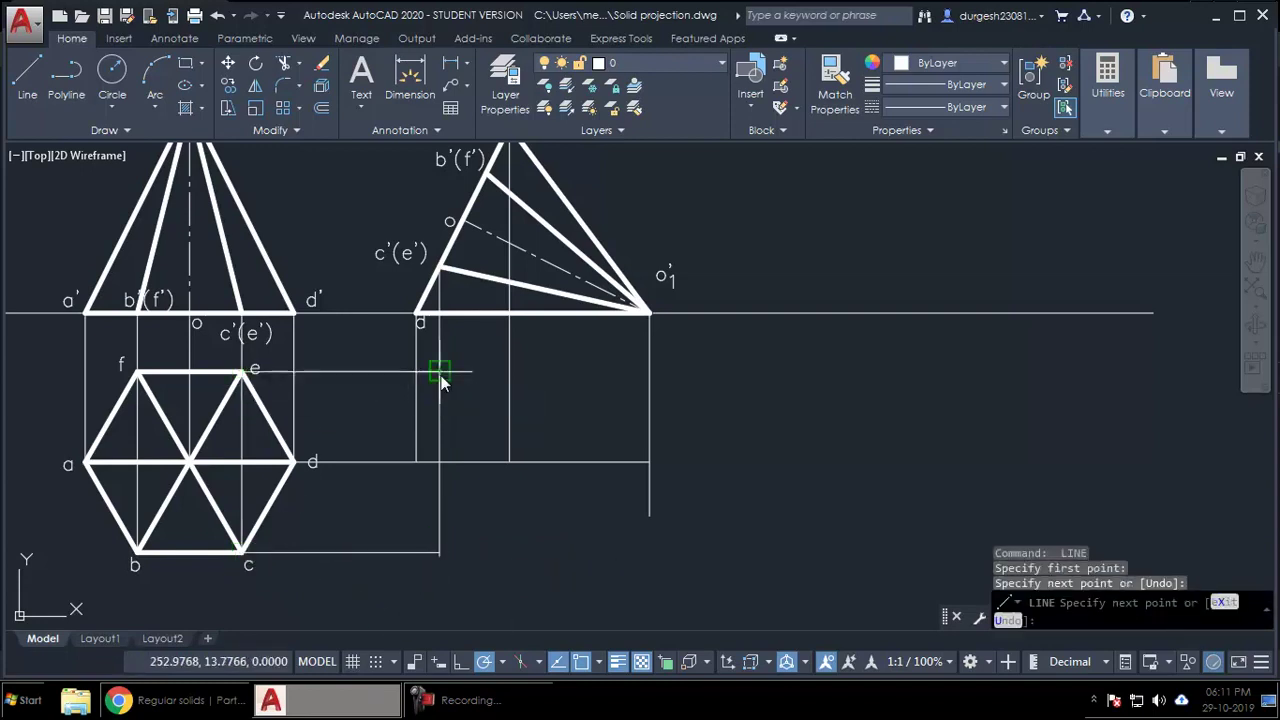
{"action": "key", "text": "Return"}
{"action": "key", "text": "Return"}
{"action": "middle_click_drag", "start_coordinate": [485, 342], "coordinate": [477, 382]}
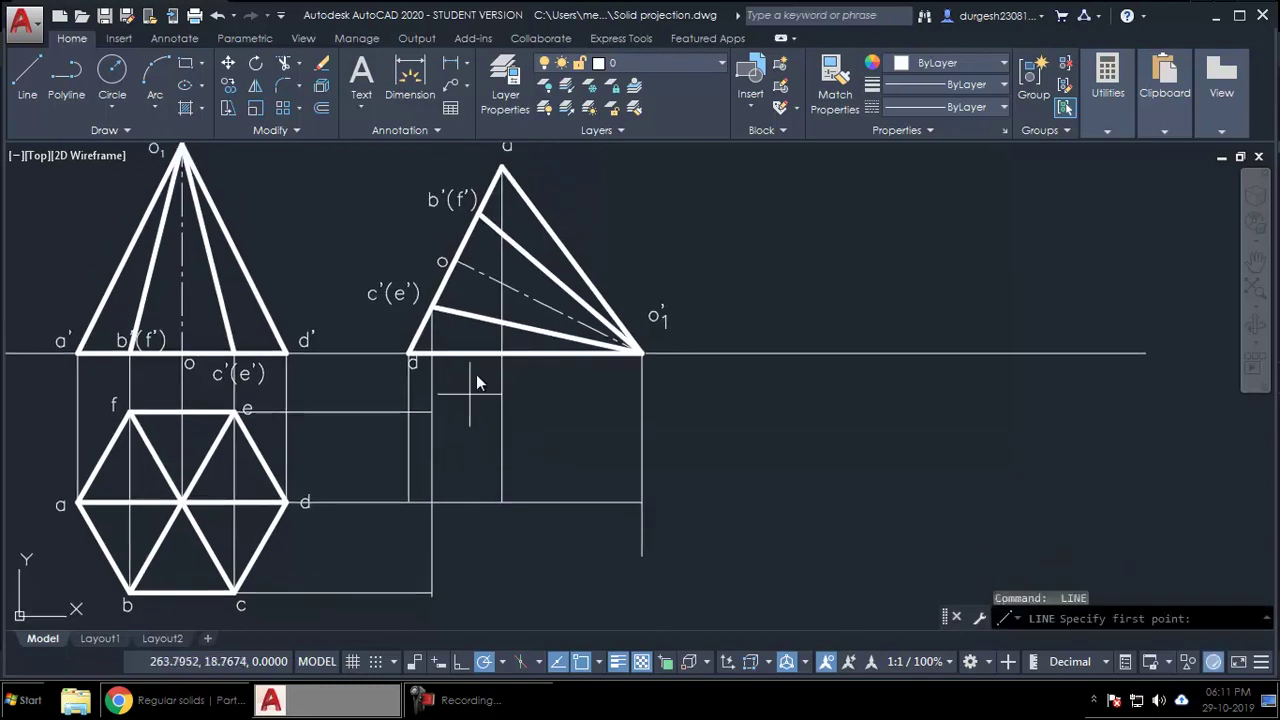
{"action": "left_click", "coordinate": [480, 225]}
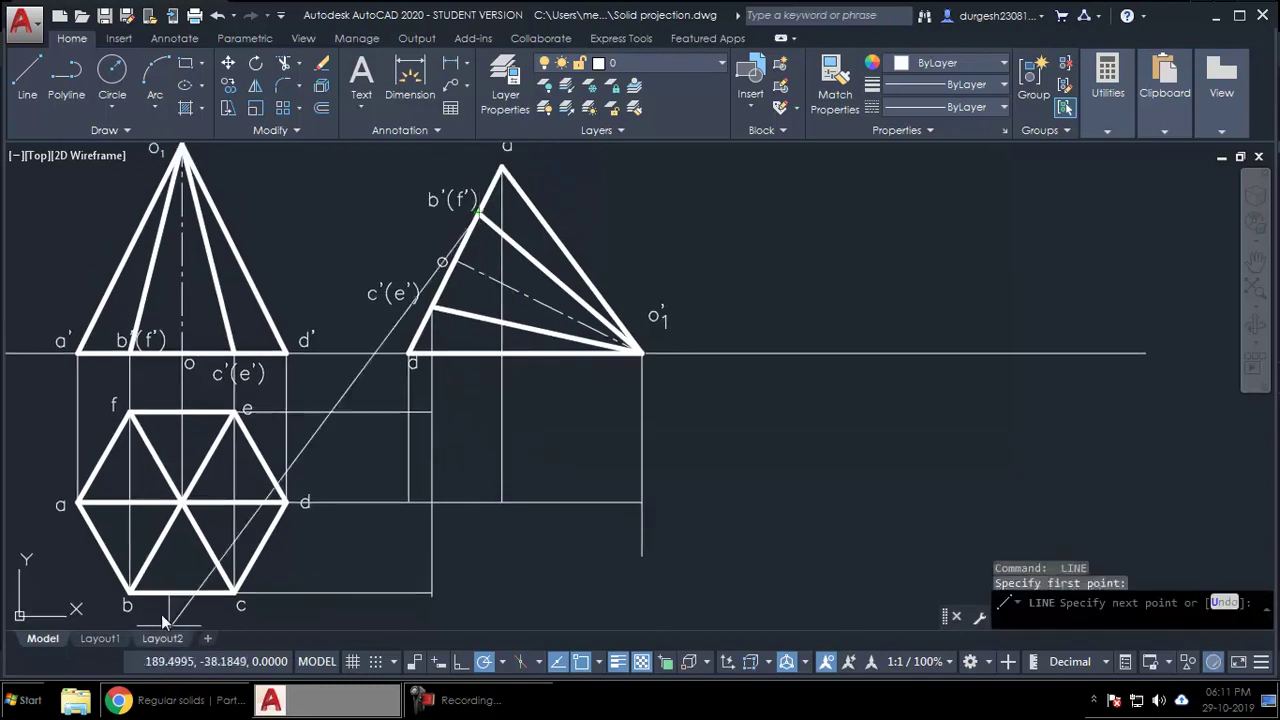
{"action": "left_click", "coordinate": [479, 606]}
{"action": "key", "text": "Return"}
{"action": "middle_click_drag", "start_coordinate": [524, 564], "coordinate": [510, 556]}
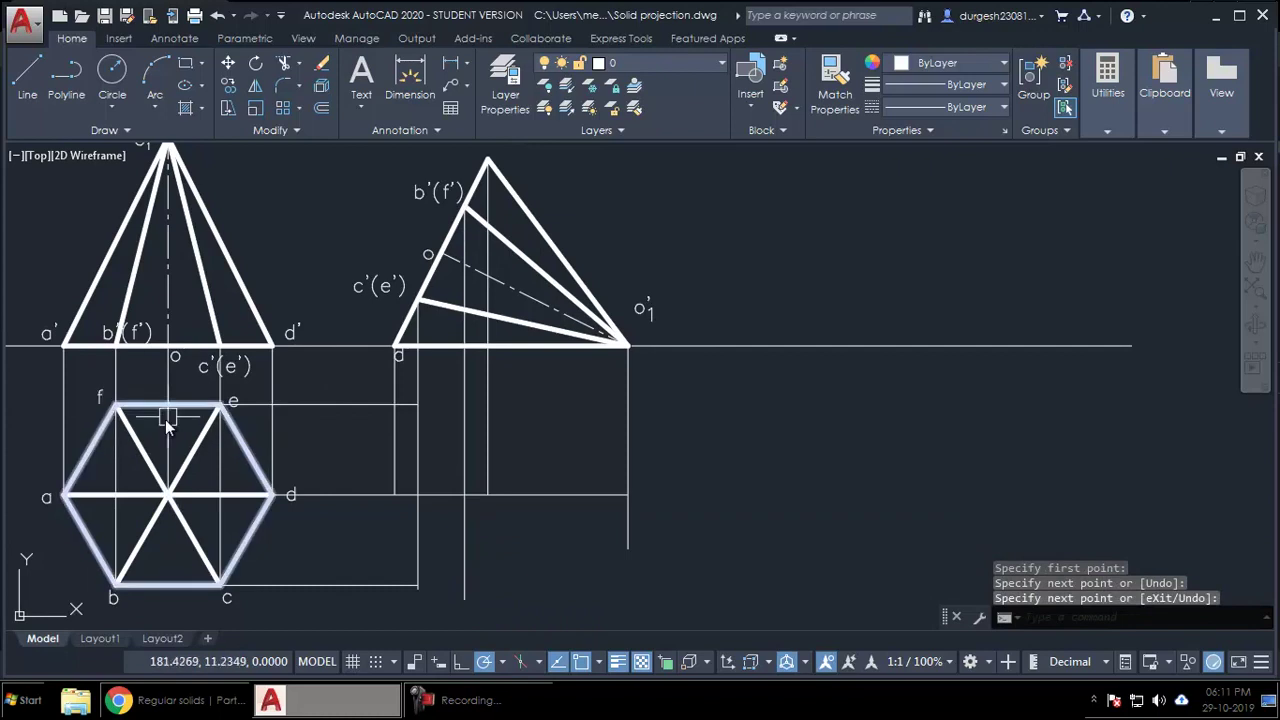
Extend the horizontal projectors through b–c and e to the vertical projectors.
{"action": "key", "text": "Escape"}
{"action": "type", "text": "ex"}
{"action": "key", "text": "Return"}
{"action": "key", "text": "Return"}
{"action": "left_click", "coordinate": [363, 585]}
{"action": "left_click", "coordinate": [363, 406]}
{"action": "middle_click_drag", "start_coordinate": [485, 498], "coordinate": [463, 500]}
{"action": "middle_click_drag", "start_coordinate": [491, 596], "coordinate": [469, 590]}
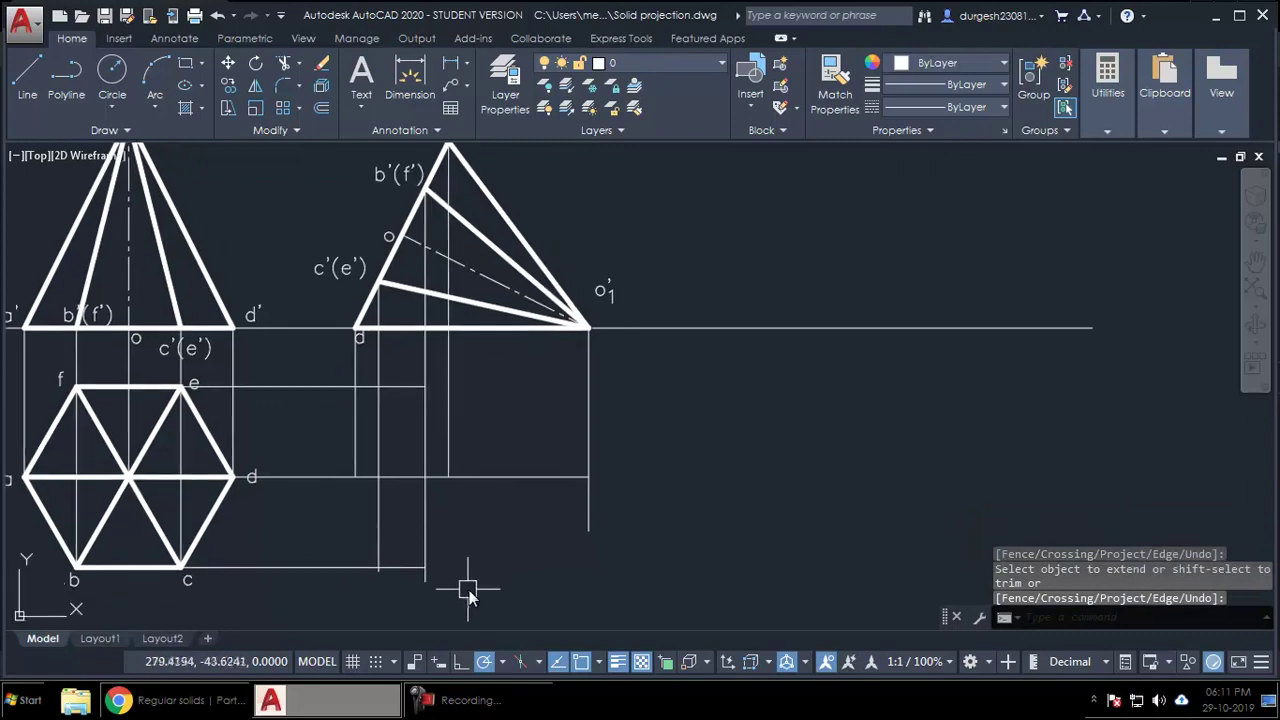
{"action": "key", "text": "Escape"}
Trim the overhanging ends off the bottom projector.
{"action": "type", "text": "tr"}
{"action": "key", "text": "Return"}
{"action": "key", "text": "Return"}
{"action": "left_click", "coordinate": [461, 604]}
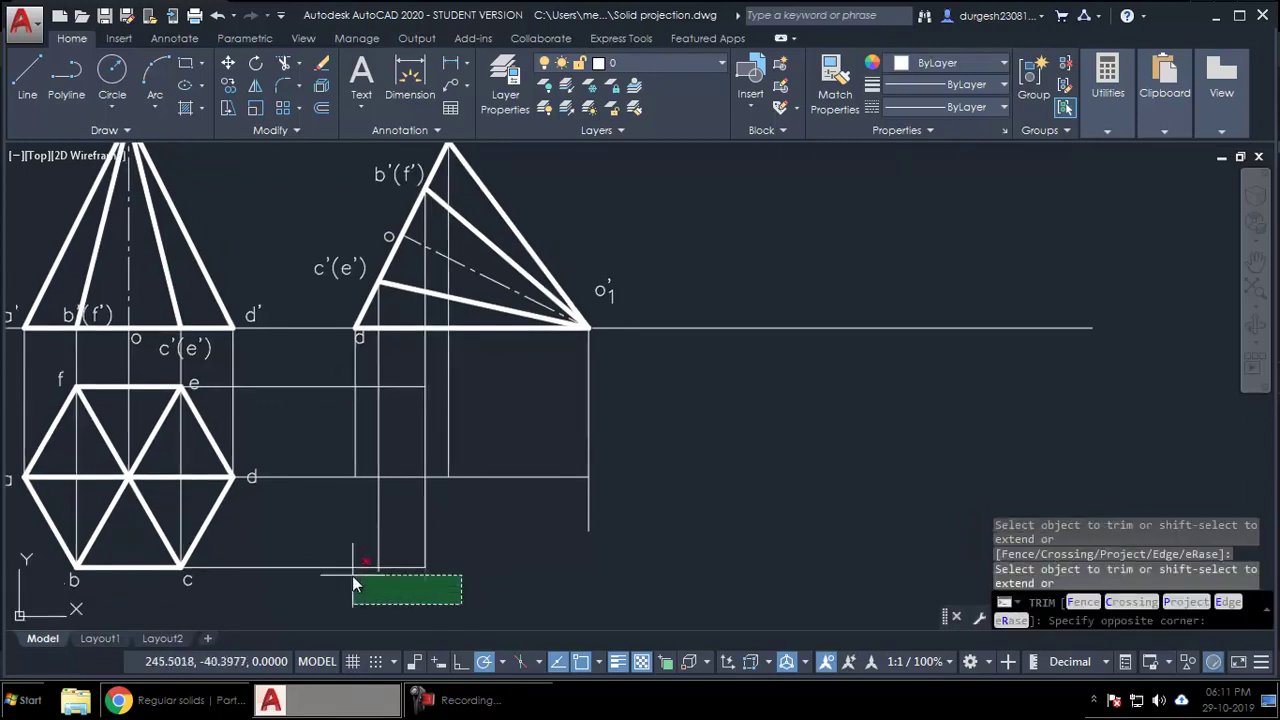
{"action": "left_click", "coordinate": [353, 580]}
{"action": "left_click", "coordinate": [415, 574]}
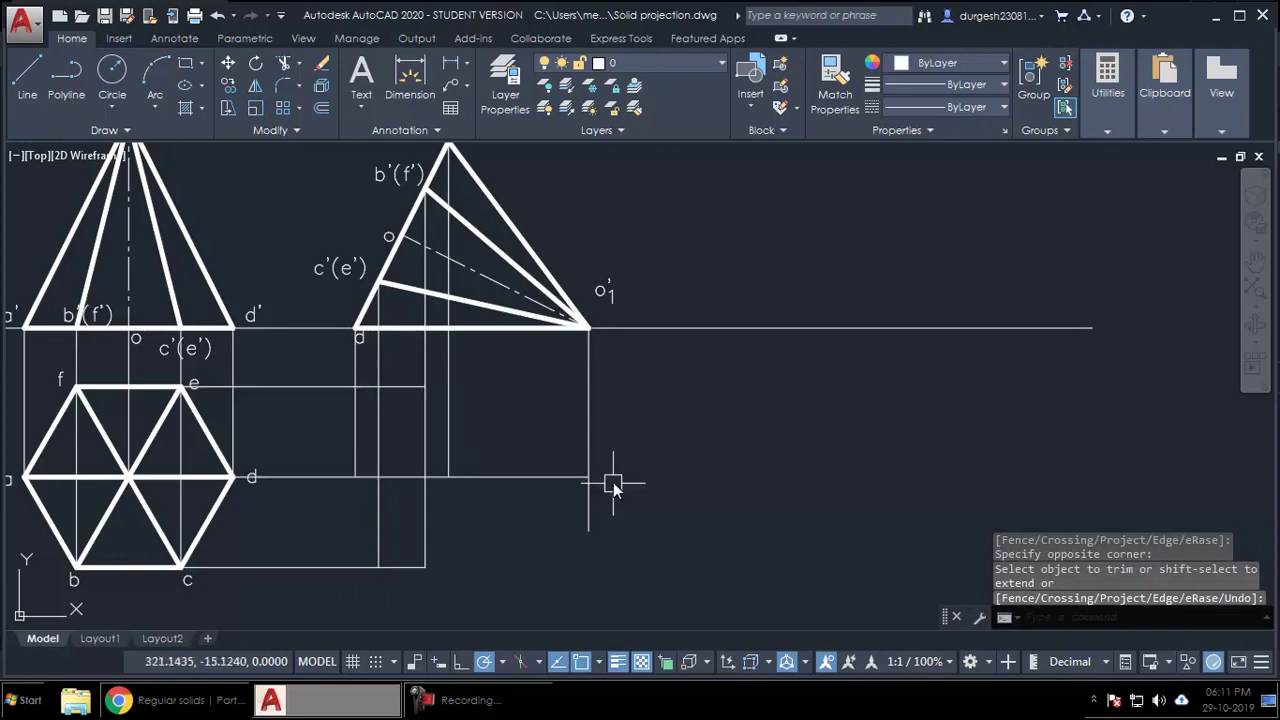
{"action": "type", "text": "tr"}
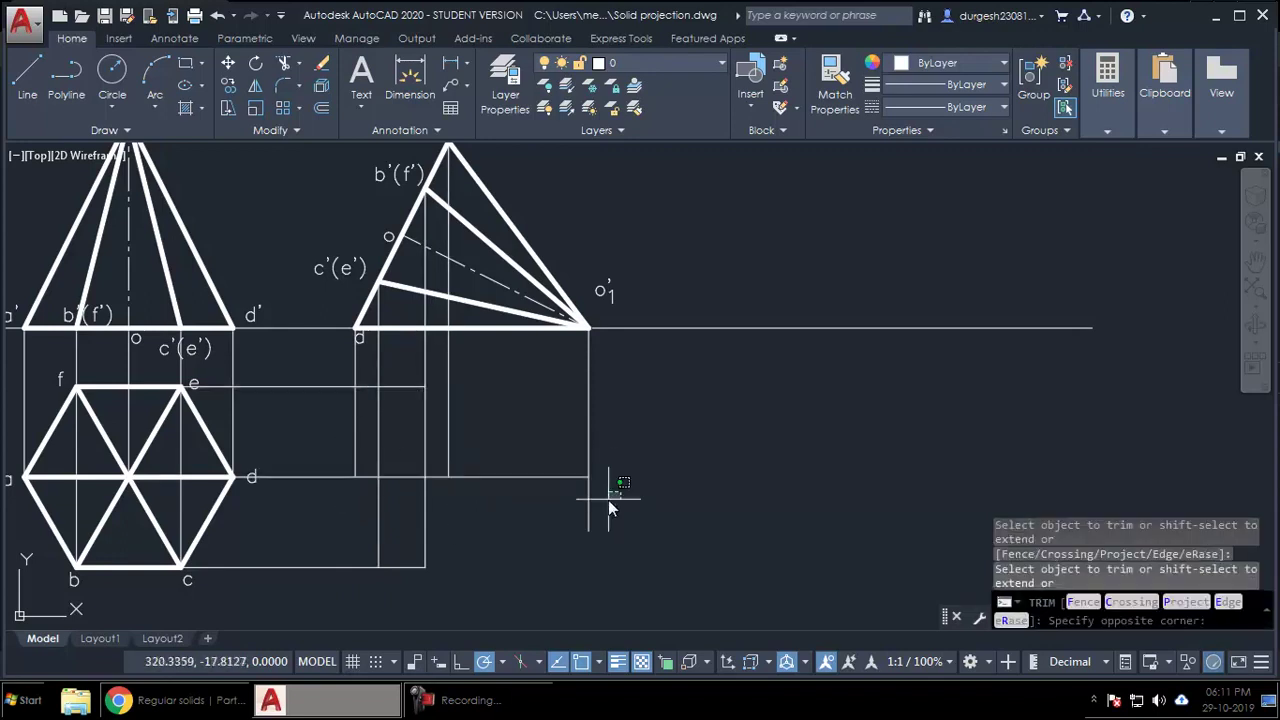
{"action": "middle_click_drag", "start_coordinate": [617, 538], "coordinate": [607, 539]}
In Onshape, unhide the tilted second pyramid and orbit to see both solids.
{"action": "key", "text": "alt+Tab"}
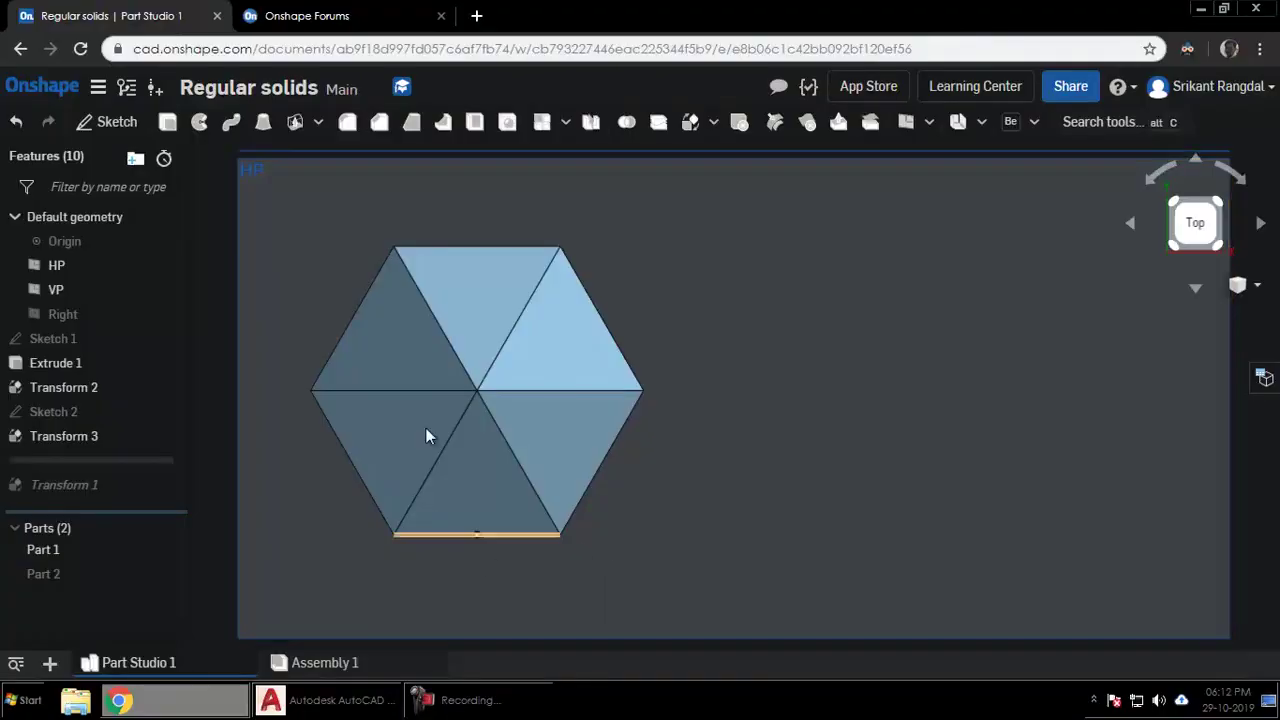
{"action": "left_click", "coordinate": [160, 573]}
{"action": "right_click_drag", "start_coordinate": [905, 538], "coordinate": [921, 460]}
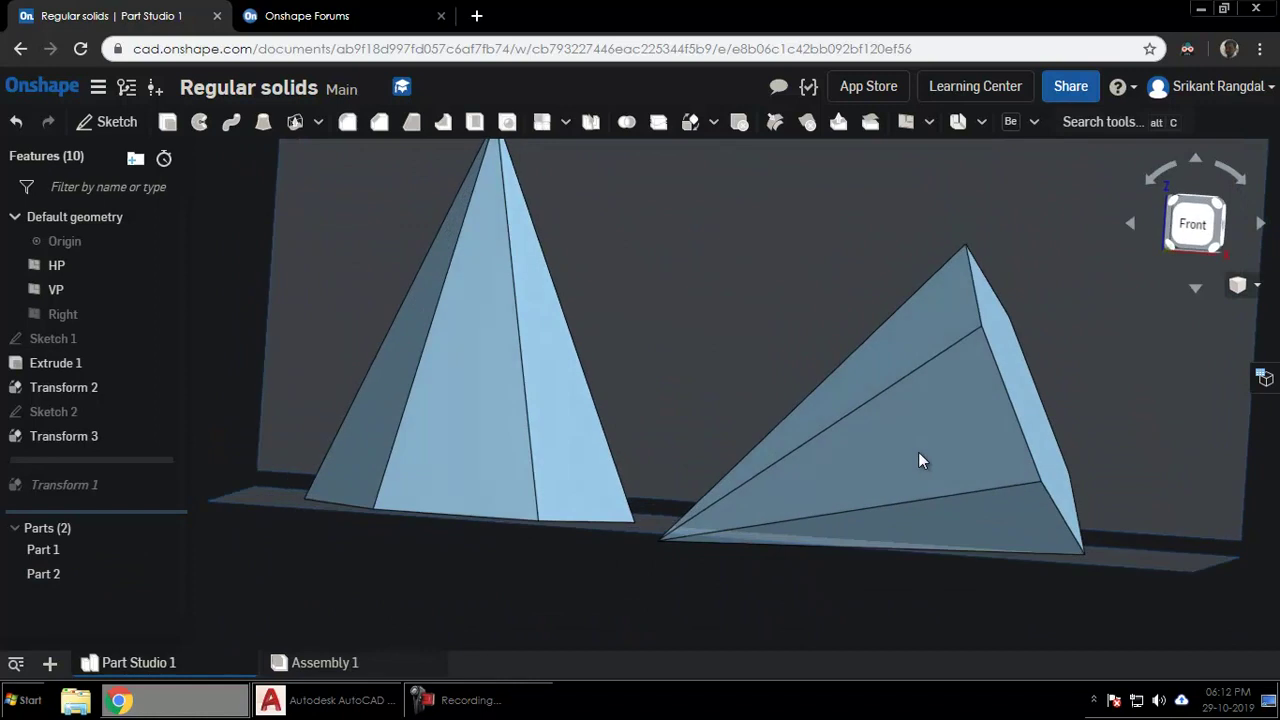
{"action": "left_click", "coordinate": [1185, 226]}
{"action": "right_click_drag", "start_coordinate": [1179, 228], "coordinate": [766, 409]}
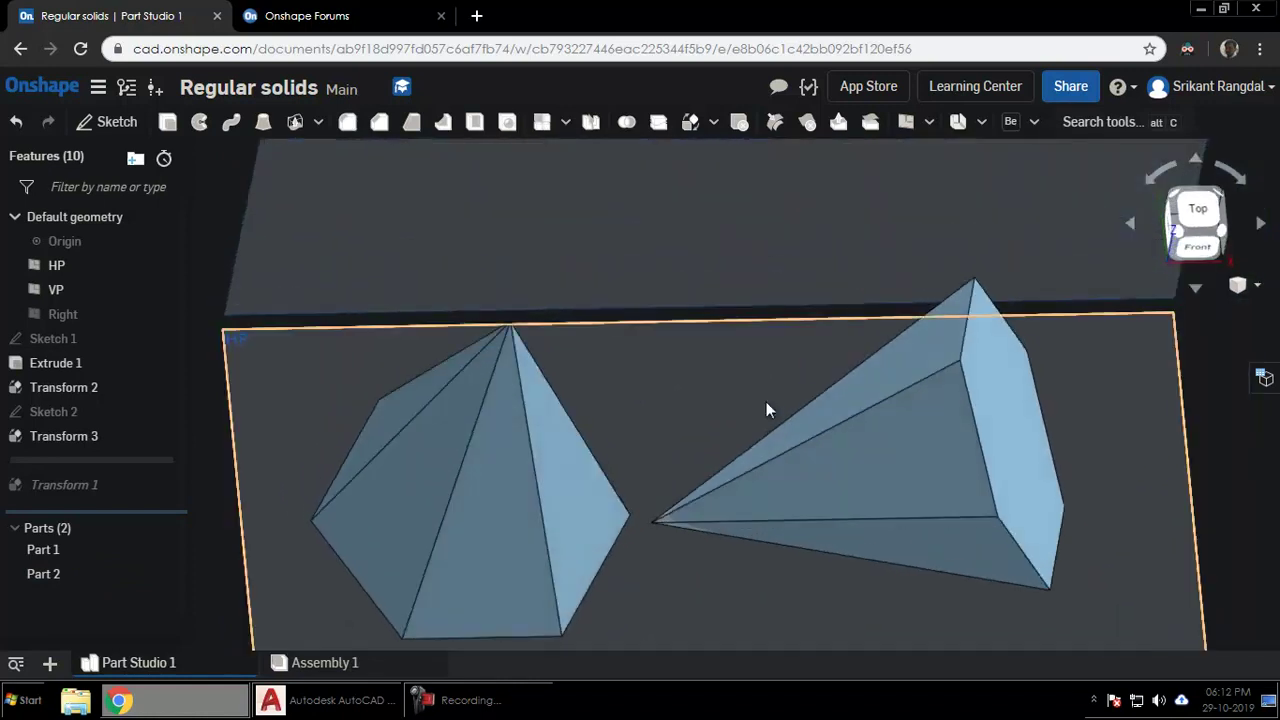
View the solids from the front, check the resting slant edge, then view from the top.
{"action": "left_click", "coordinate": [1203, 248]}
{"action": "scroll", "coordinate": [620, 446], "scroll_direction": "down", "scroll_amount": 3}
{"action": "scroll", "coordinate": [850, 615], "scroll_direction": "up", "scroll_amount": 2}
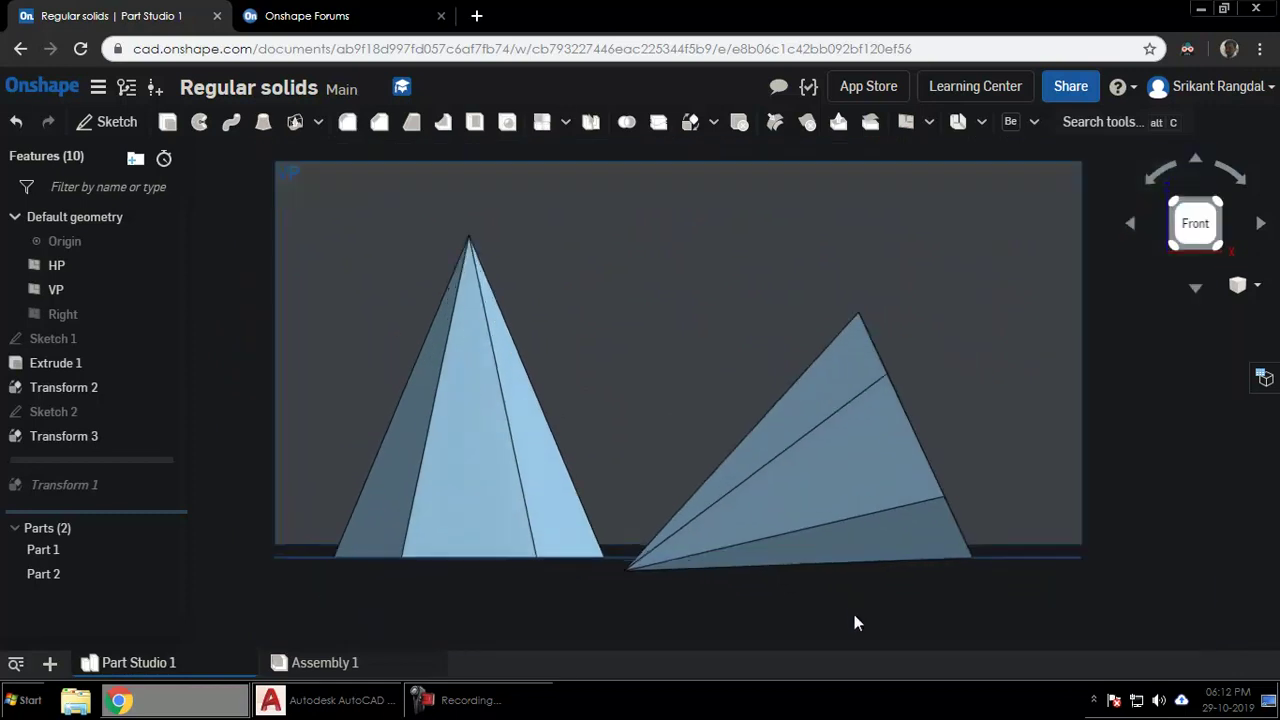
{"action": "left_click", "coordinate": [719, 570]}
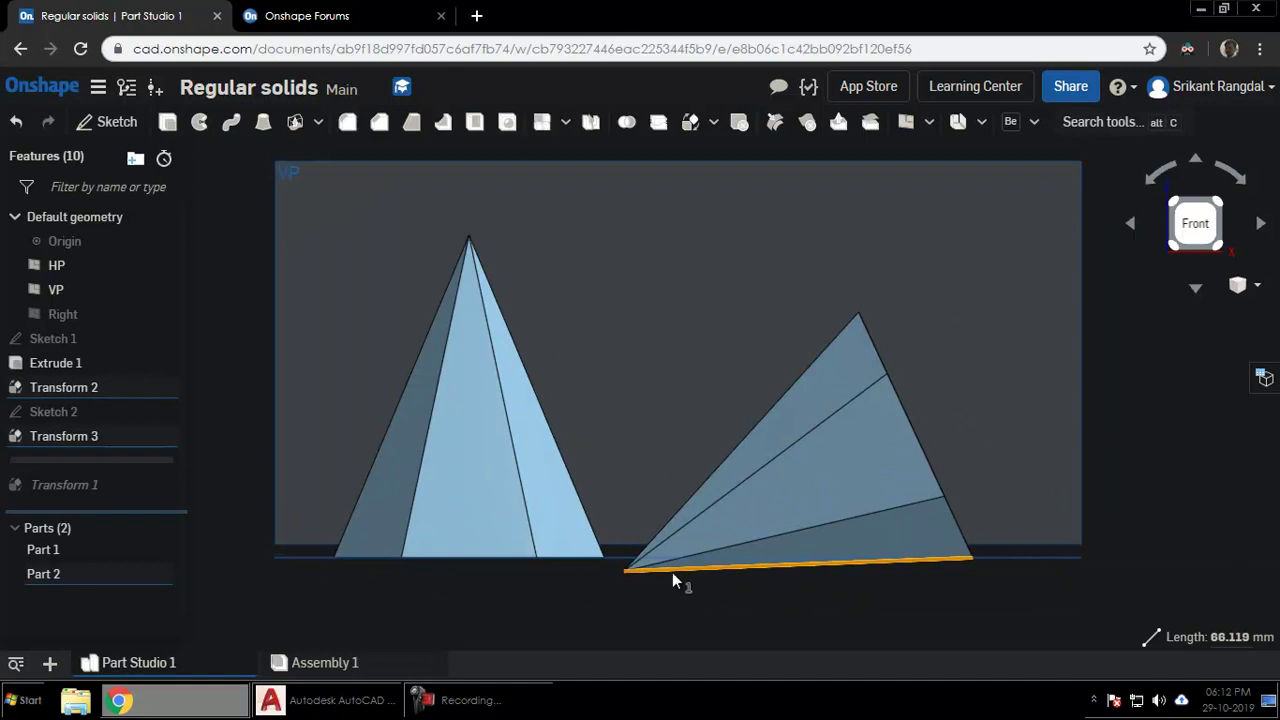
{"action": "left_click", "coordinate": [1067, 611]}
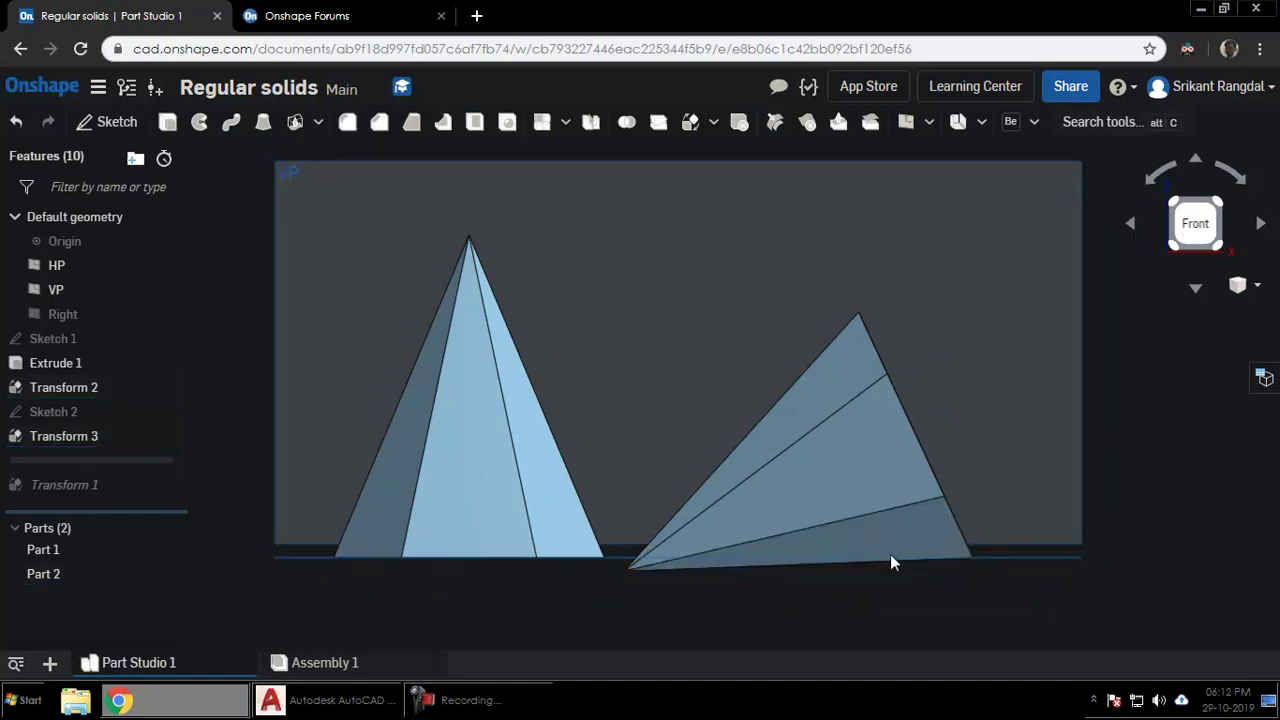
{"action": "left_click", "coordinate": [1196, 288]}
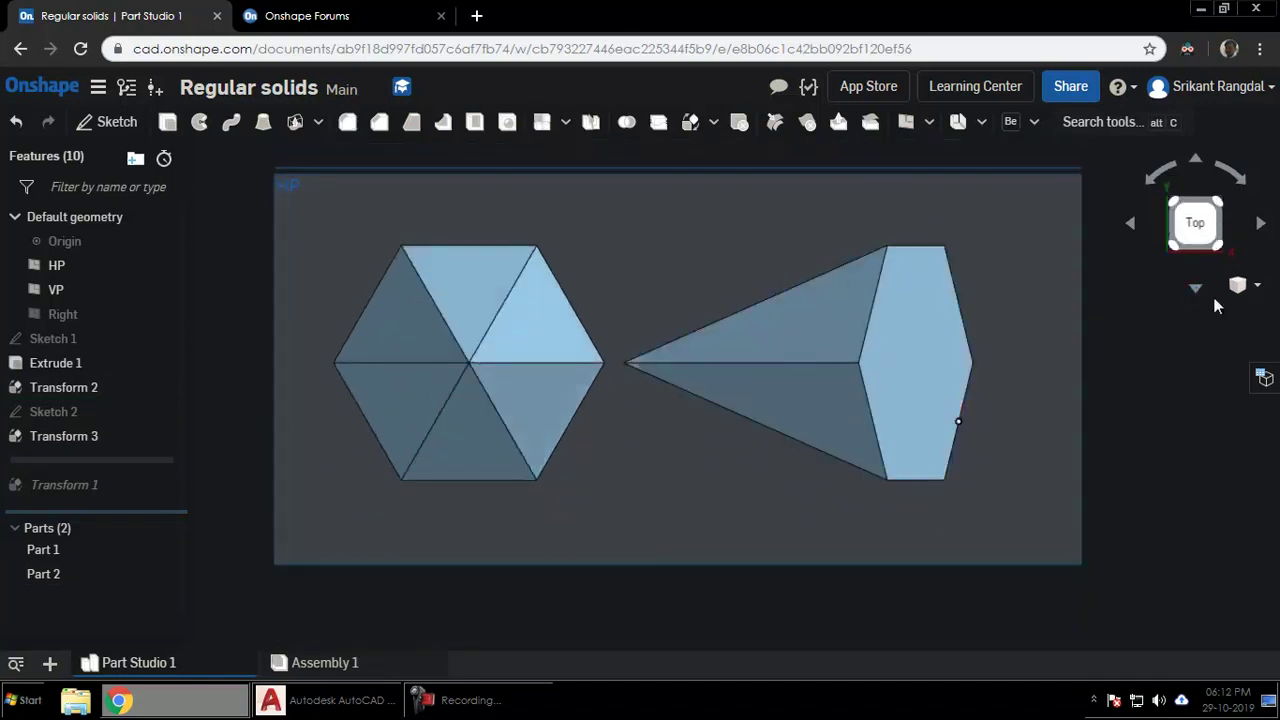
Set the display style to shaded with hidden edges shown.
{"action": "left_click", "coordinate": [1238, 289]}
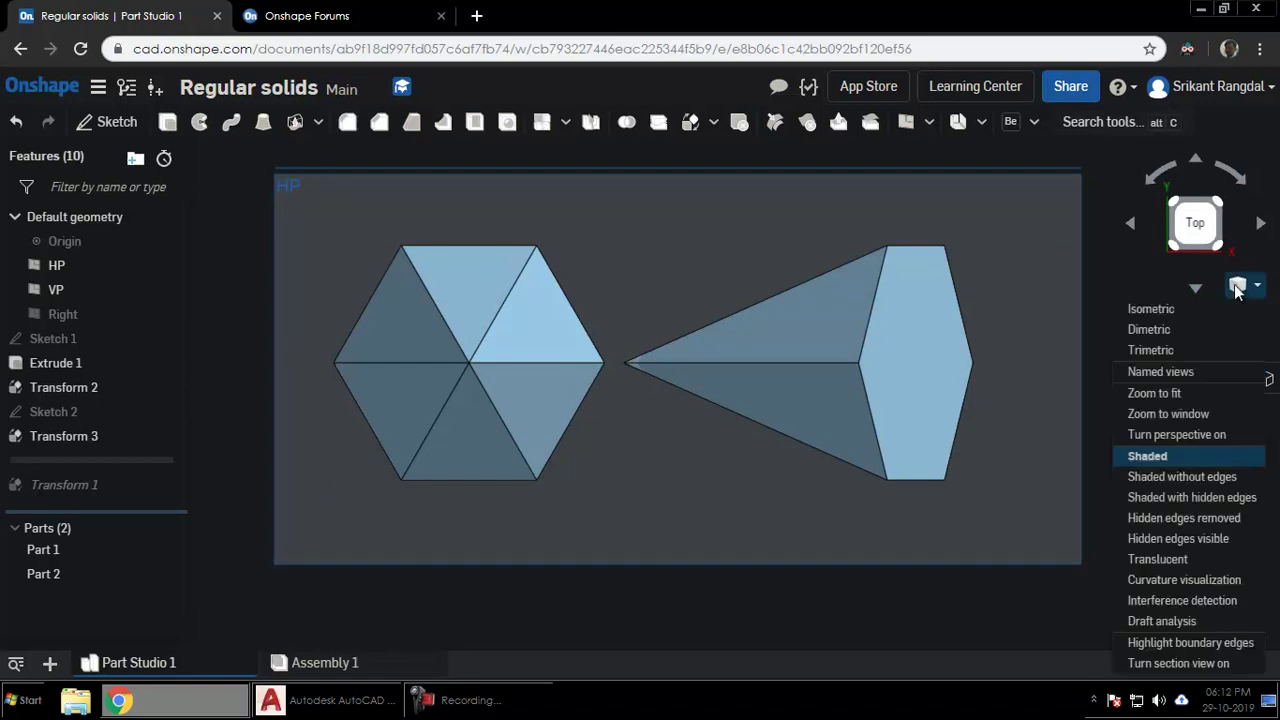
{"action": "left_click", "coordinate": [1180, 477]}
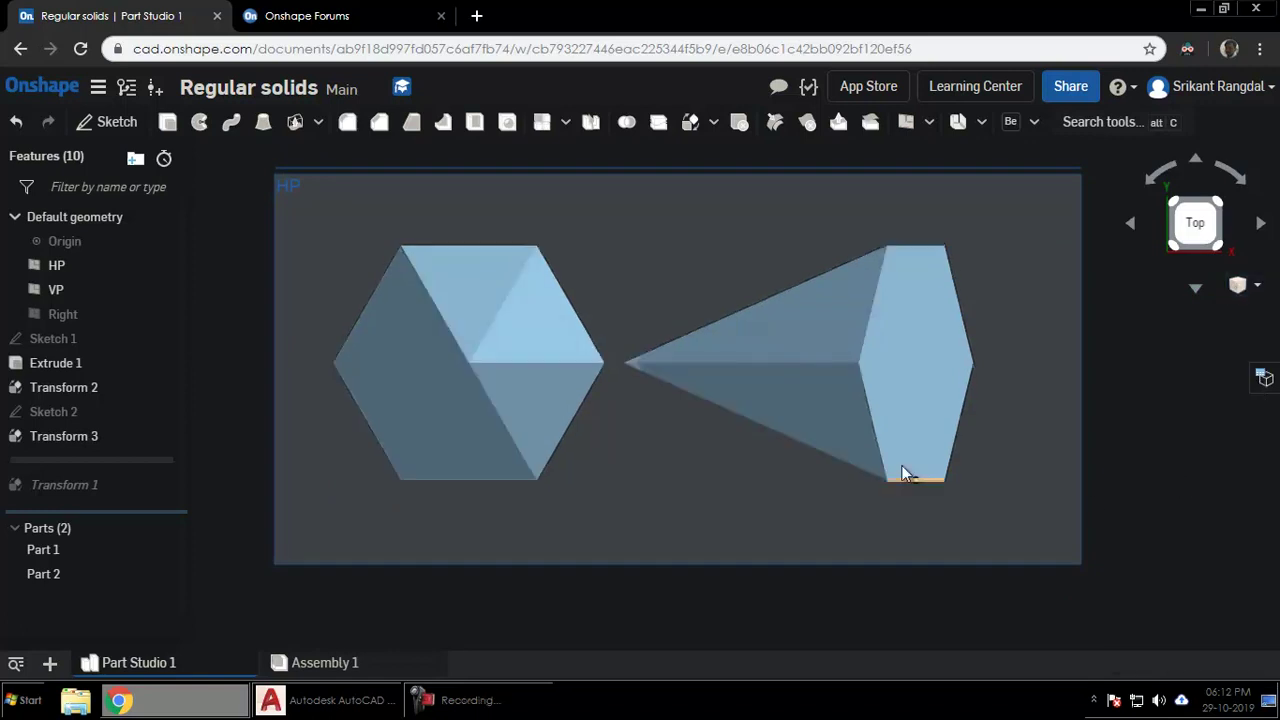
{"action": "left_click", "coordinate": [1238, 289]}
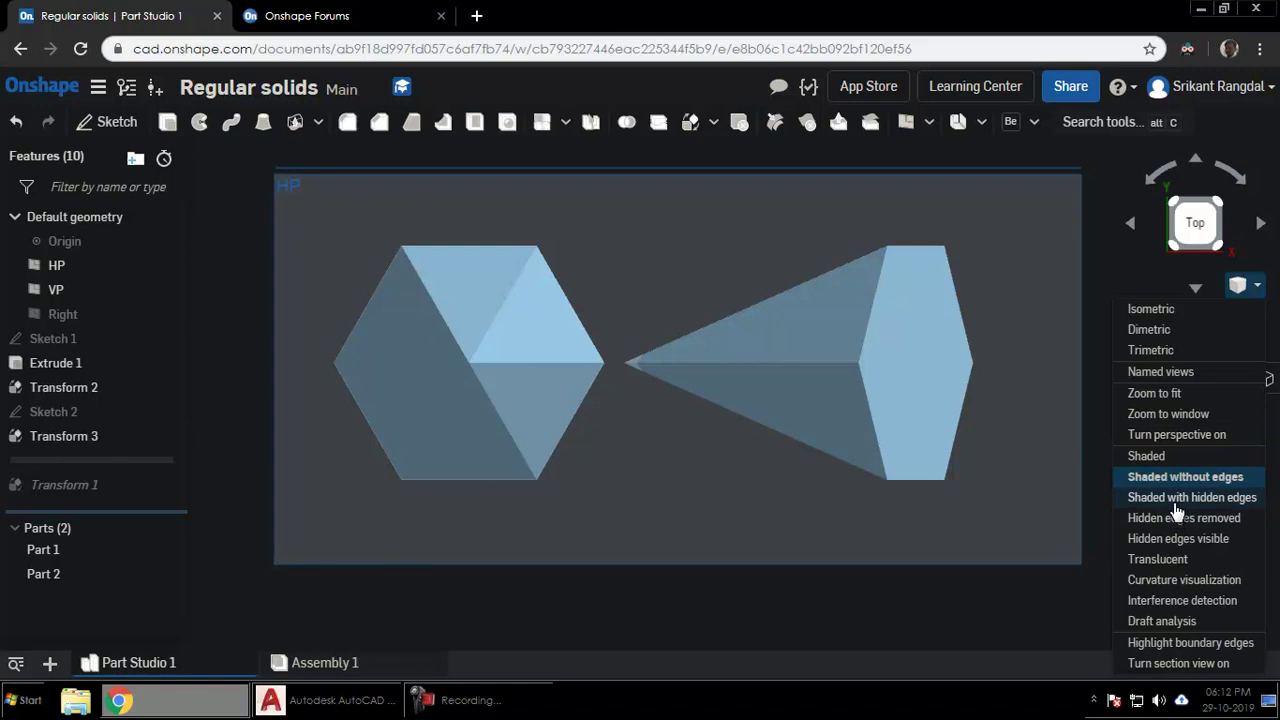
{"action": "left_click", "coordinate": [1150, 496]}
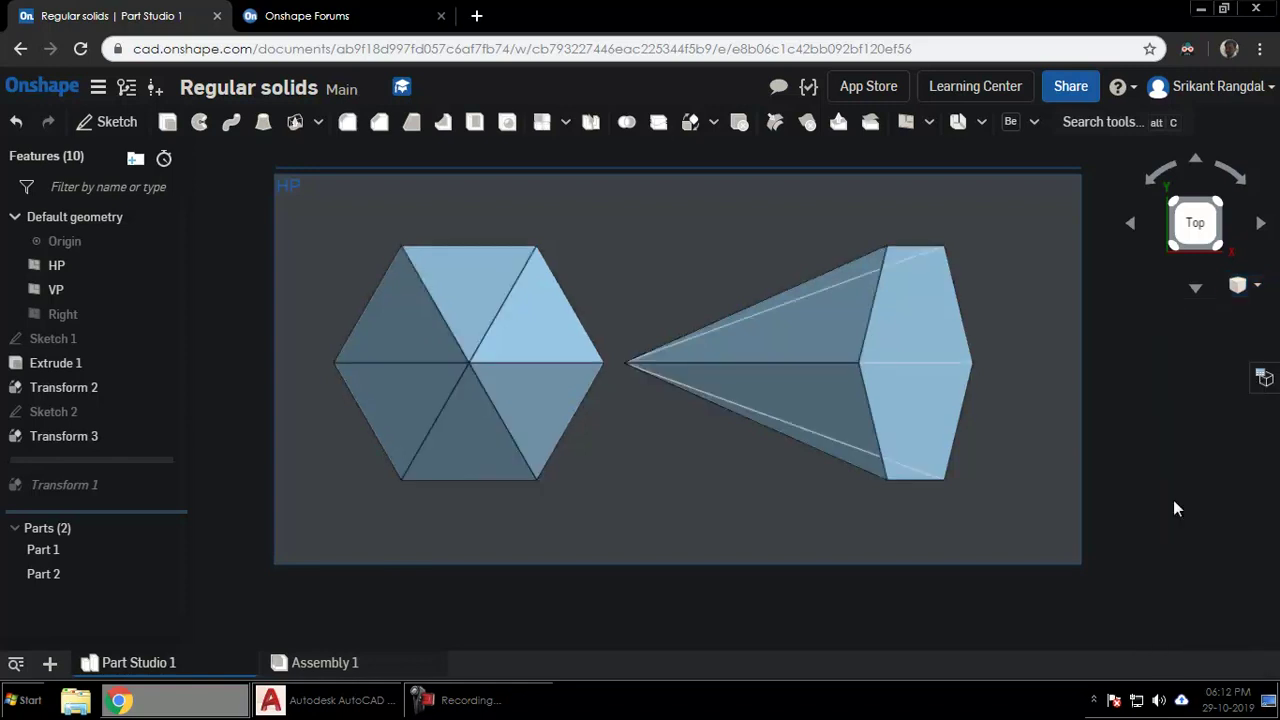
Select the lower and upper slant edges, then view normal to the HP plane.
{"action": "left_click", "coordinate": [812, 436]}
{"action": "left_click", "coordinate": [825, 284]}
{"action": "right_click_drag", "start_coordinate": [907, 431], "coordinate": [1045, 396]}
{"action": "left_click", "coordinate": [1050, 250]}
{"action": "key", "text": "n"}
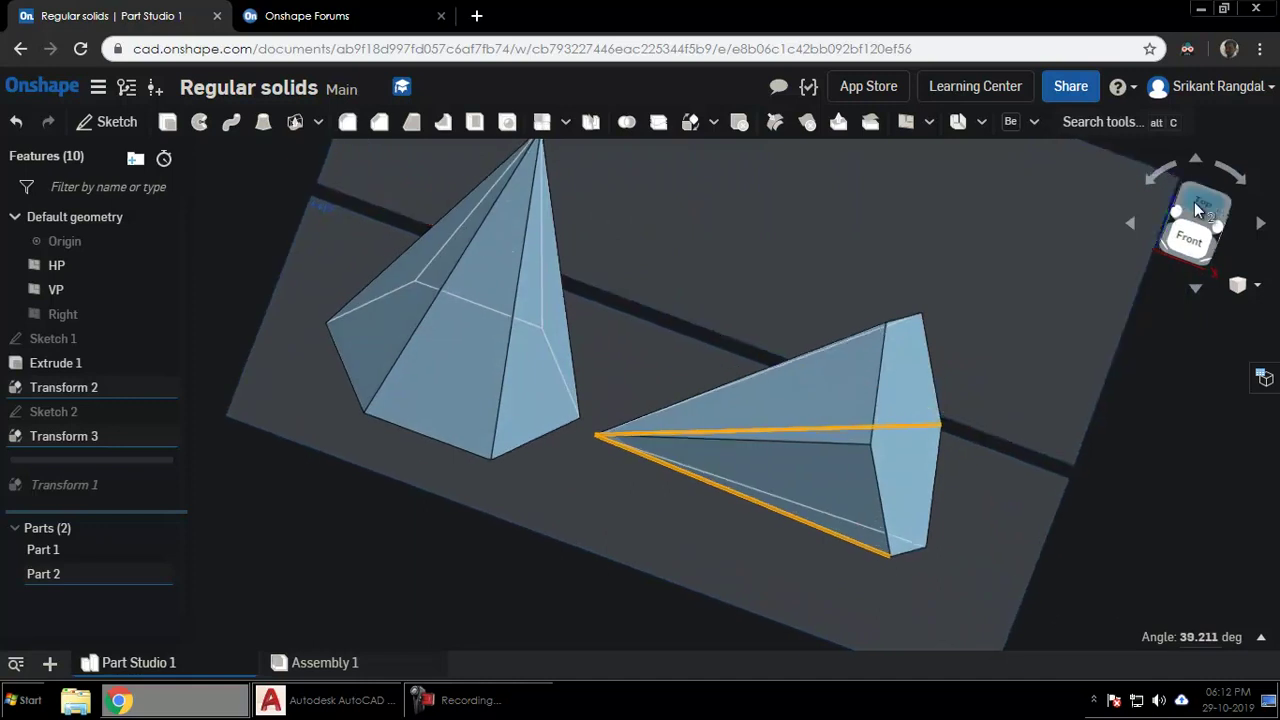
{"action": "left_click", "coordinate": [1029, 620]}
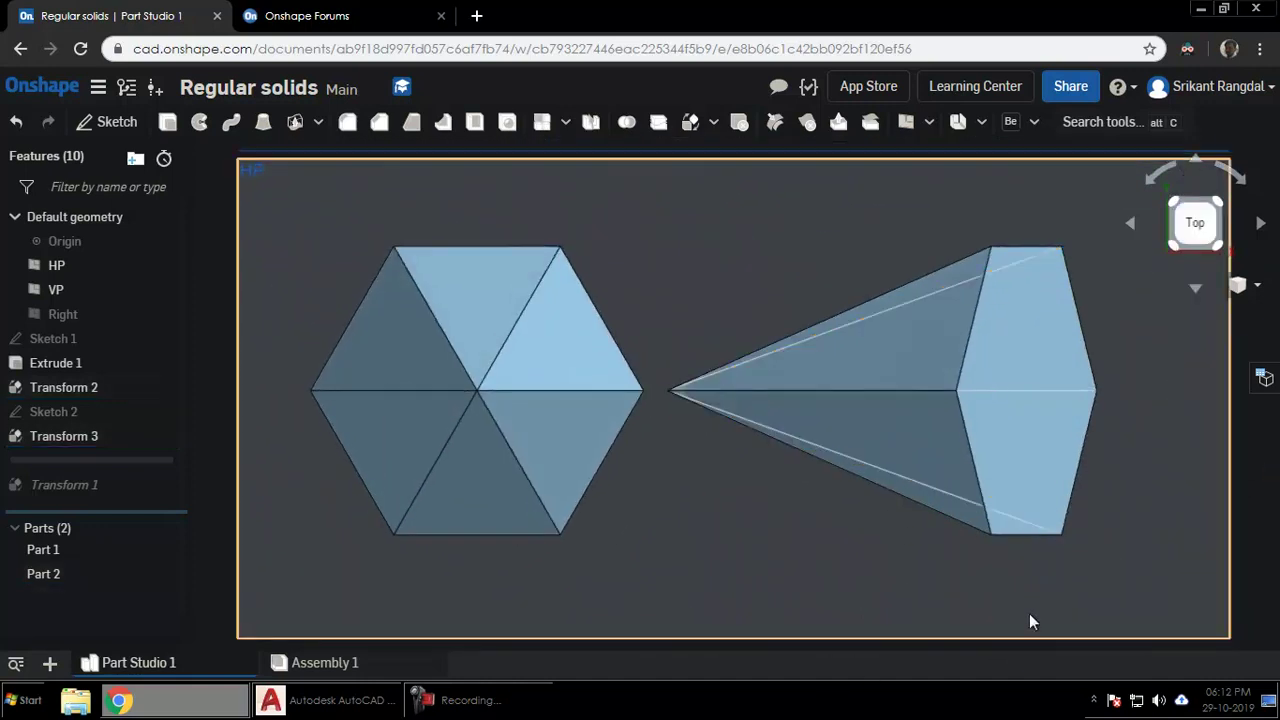
Select the lying pyramid's three slant edges and compare them in top and front views.
{"action": "left_click", "coordinate": [886, 297]}
{"action": "left_click", "coordinate": [866, 389]}
{"action": "left_click", "coordinate": [868, 479]}
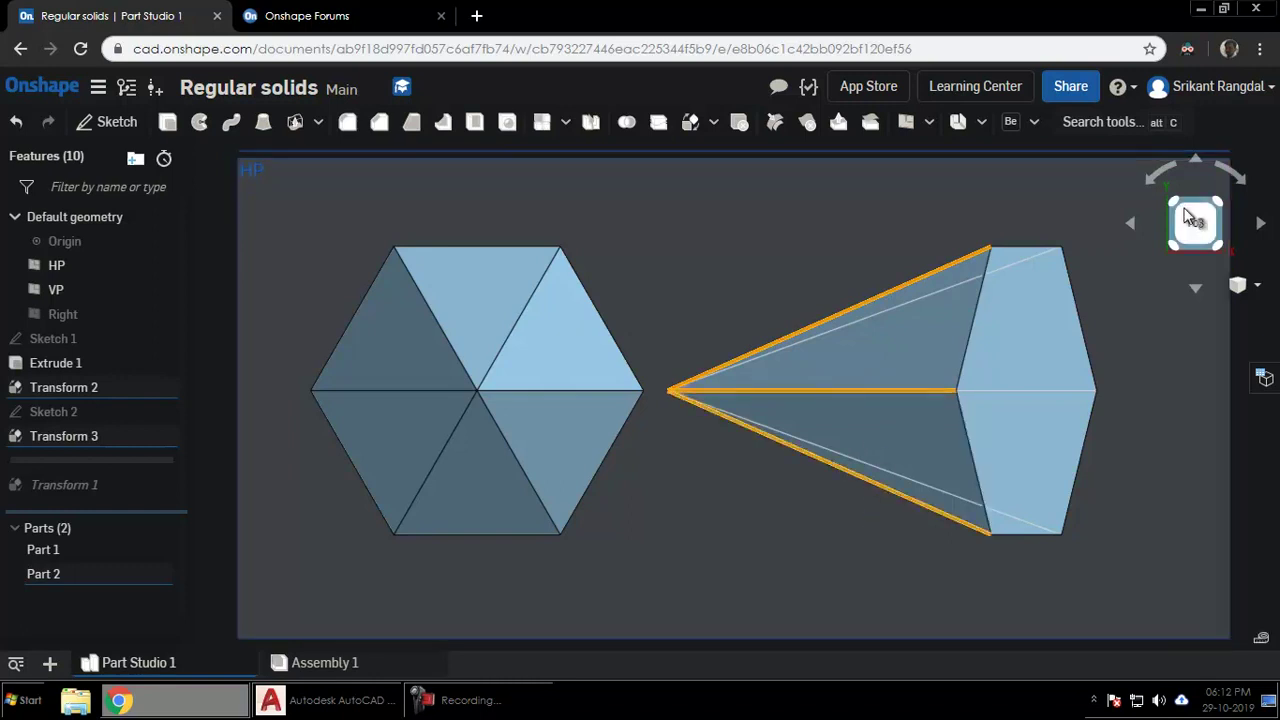
{"action": "left_click", "coordinate": [1196, 288]}
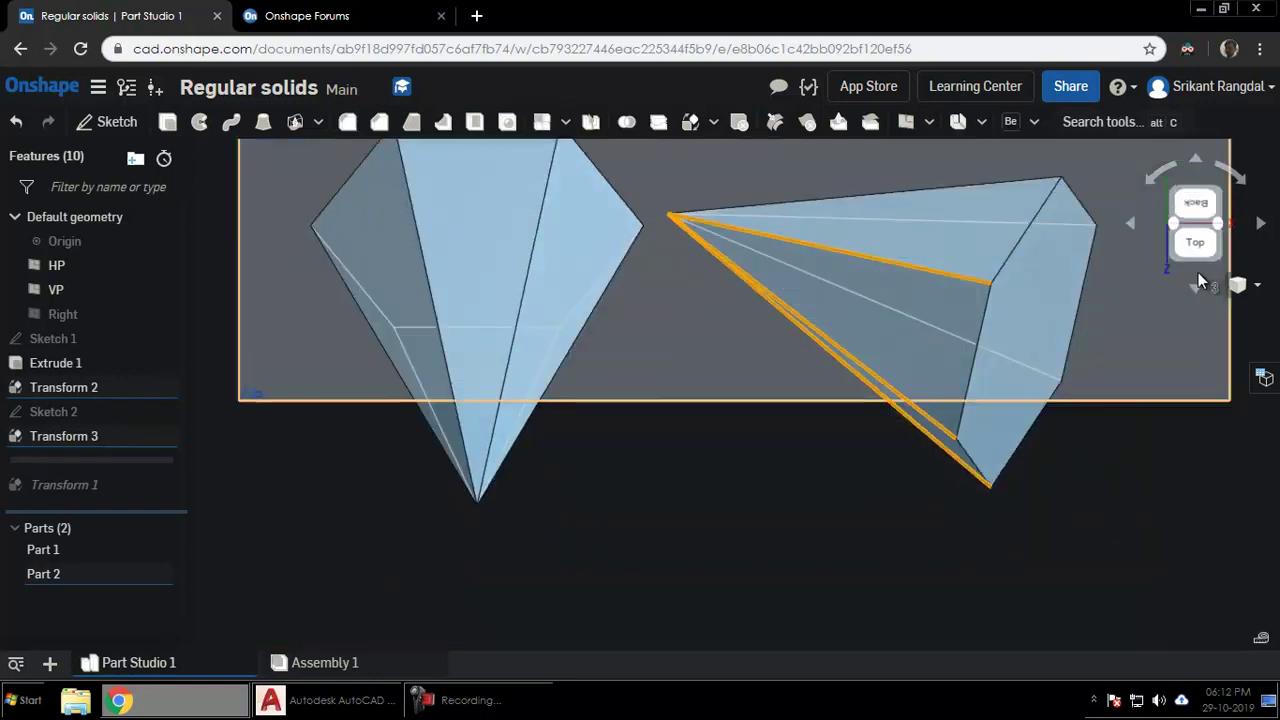
{"action": "left_click", "coordinate": [1196, 157]}
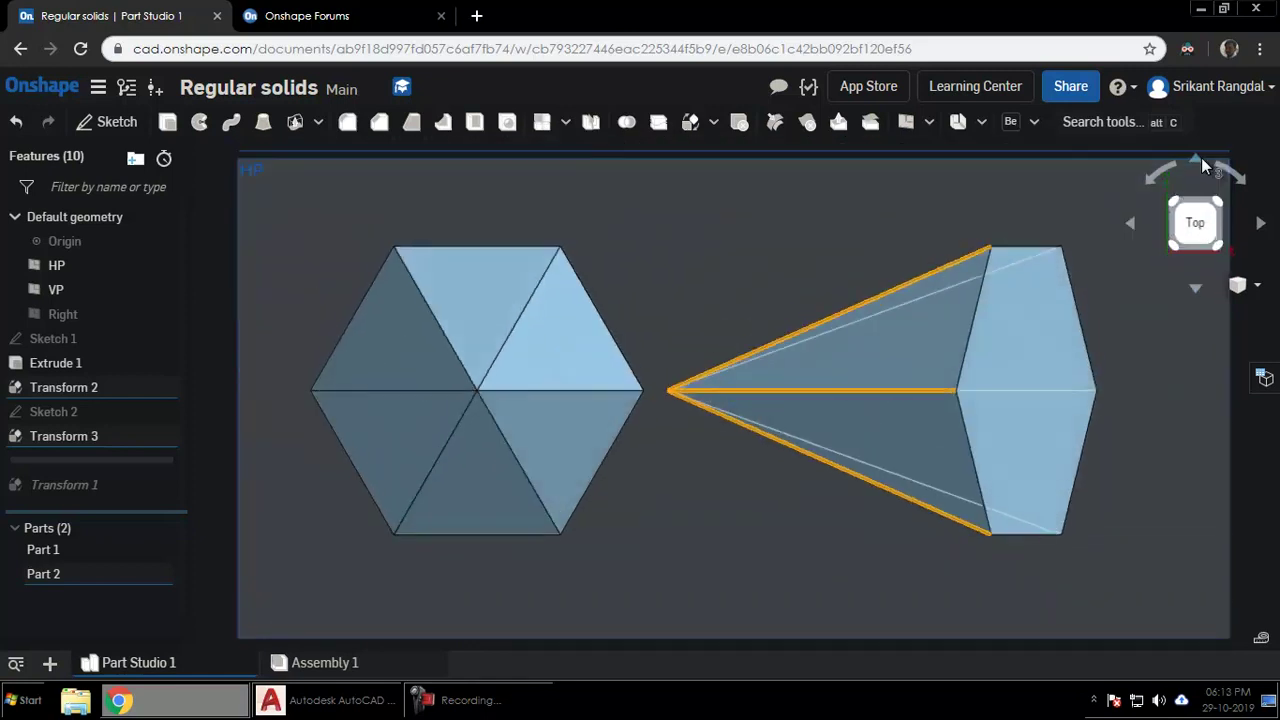
{"action": "left_click", "coordinate": [1196, 157]}
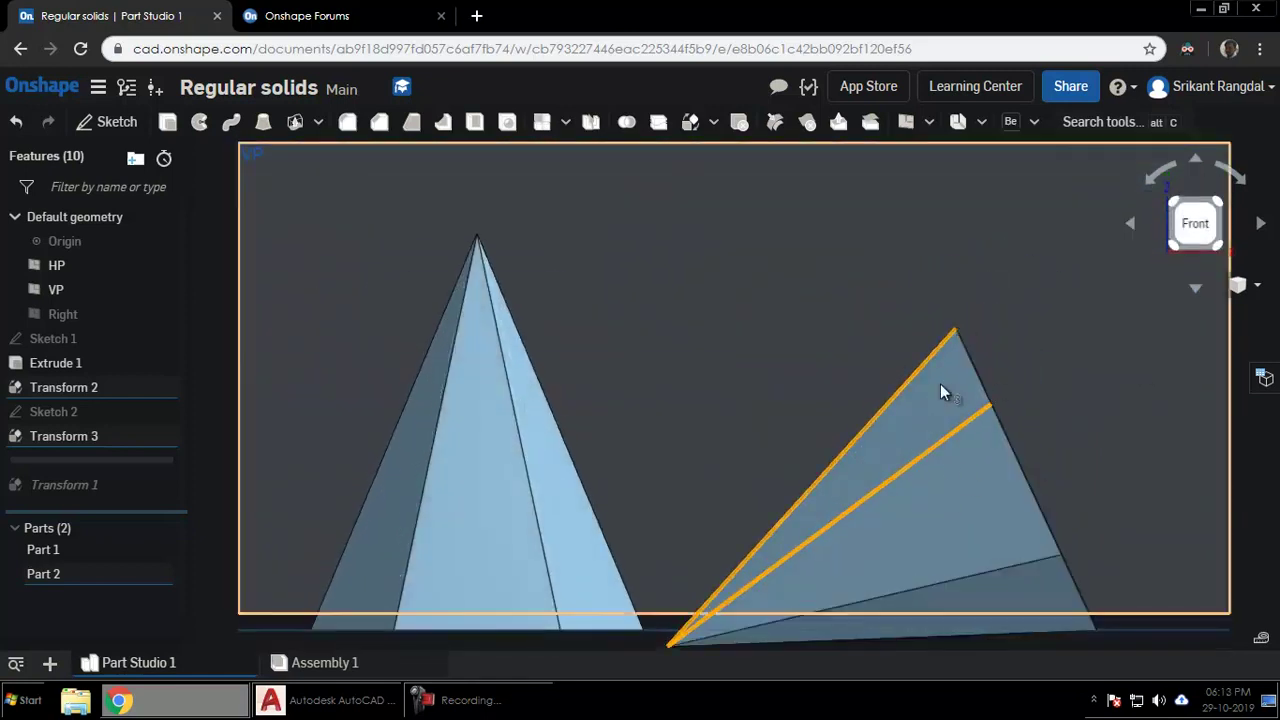
{"action": "left_click", "coordinate": [956, 331]}
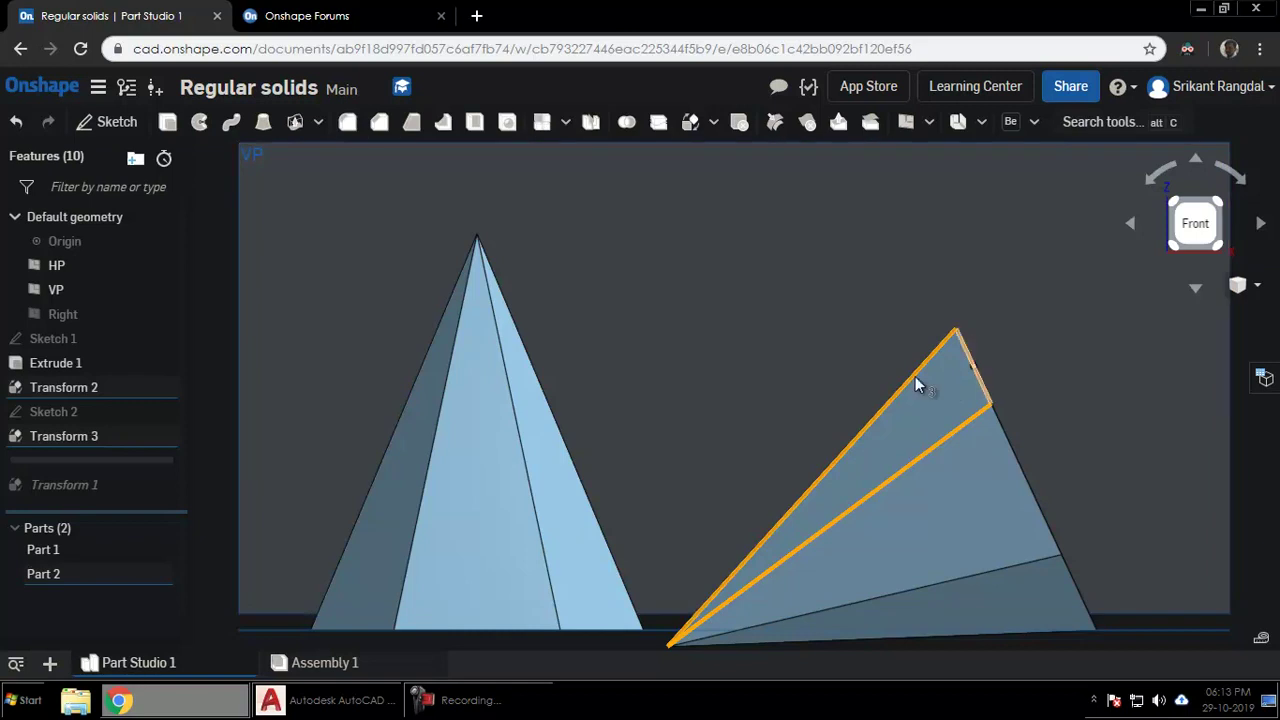
{"action": "left_click", "coordinate": [325, 700]}
{"action": "mouse_move", "coordinate": [667, 365]}
{"action": "middle_mouse_down"}
{"action": "mouse_move", "coordinate": [683, 386]}
{"action": "mouse_move", "coordinate": [614, 457]}
{"action": "mouse_move", "coordinate": [571, 257]}
{"action": "middle_mouse_up"}
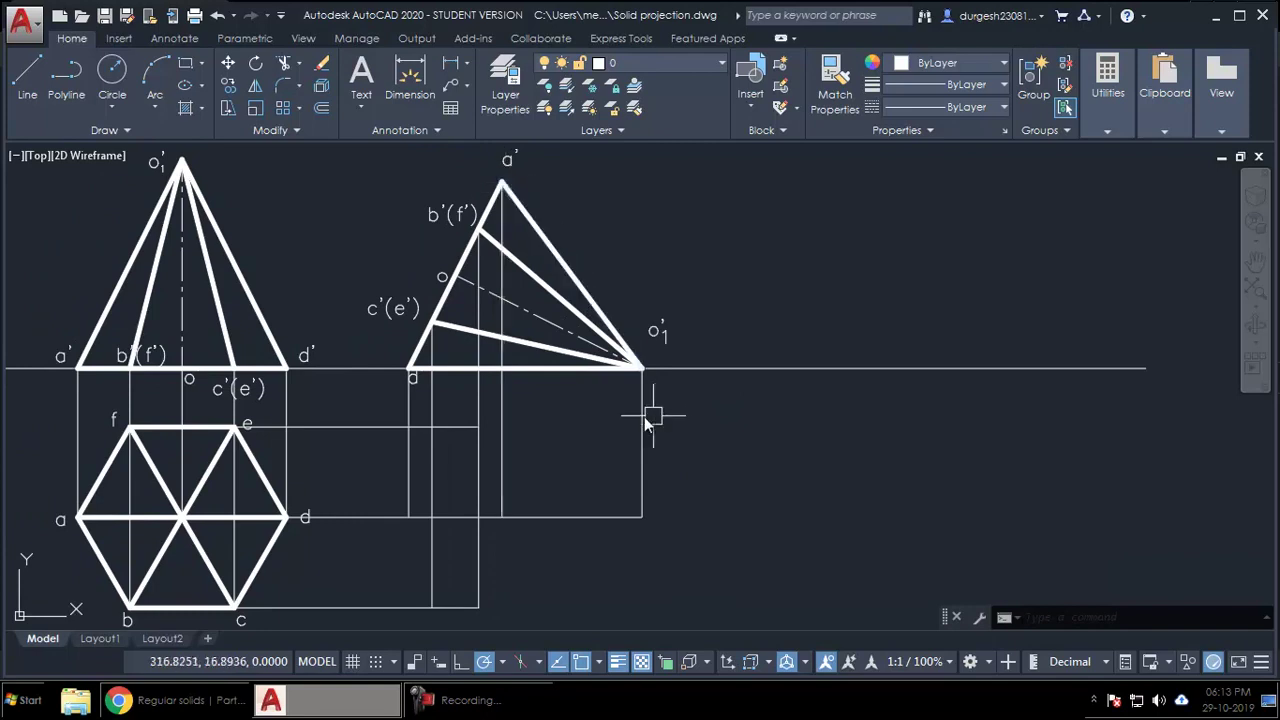
Move the d' label left of the tilted front view's lower-left corner.
{"action": "scroll", "coordinate": [451, 294], "scroll_direction": "down", "scroll_amount": 3}
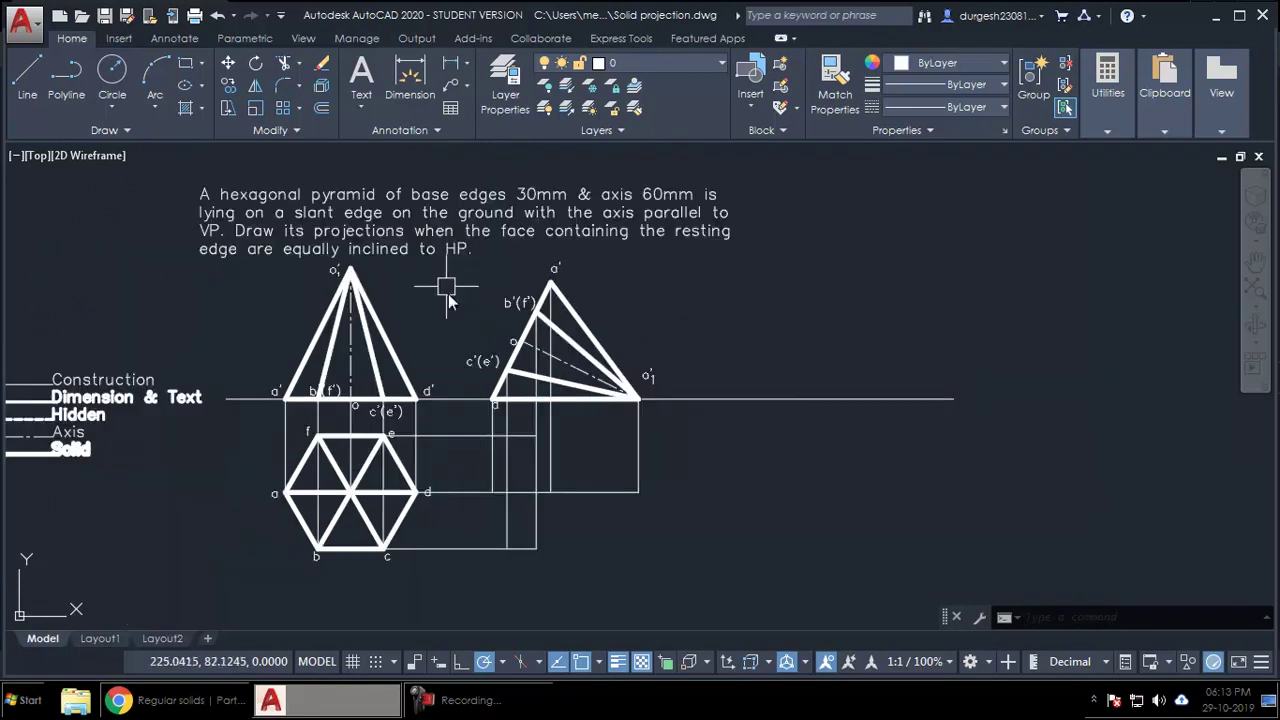
{"action": "scroll", "coordinate": [510, 450], "scroll_direction": "up", "scroll_amount": 3}
{"action": "mouse_move", "coordinate": [583, 445]}
{"action": "middle_mouse_down"}
{"action": "mouse_move", "coordinate": [551, 366]}
{"action": "mouse_move", "coordinate": [551, 403]}
{"action": "middle_mouse_up"}
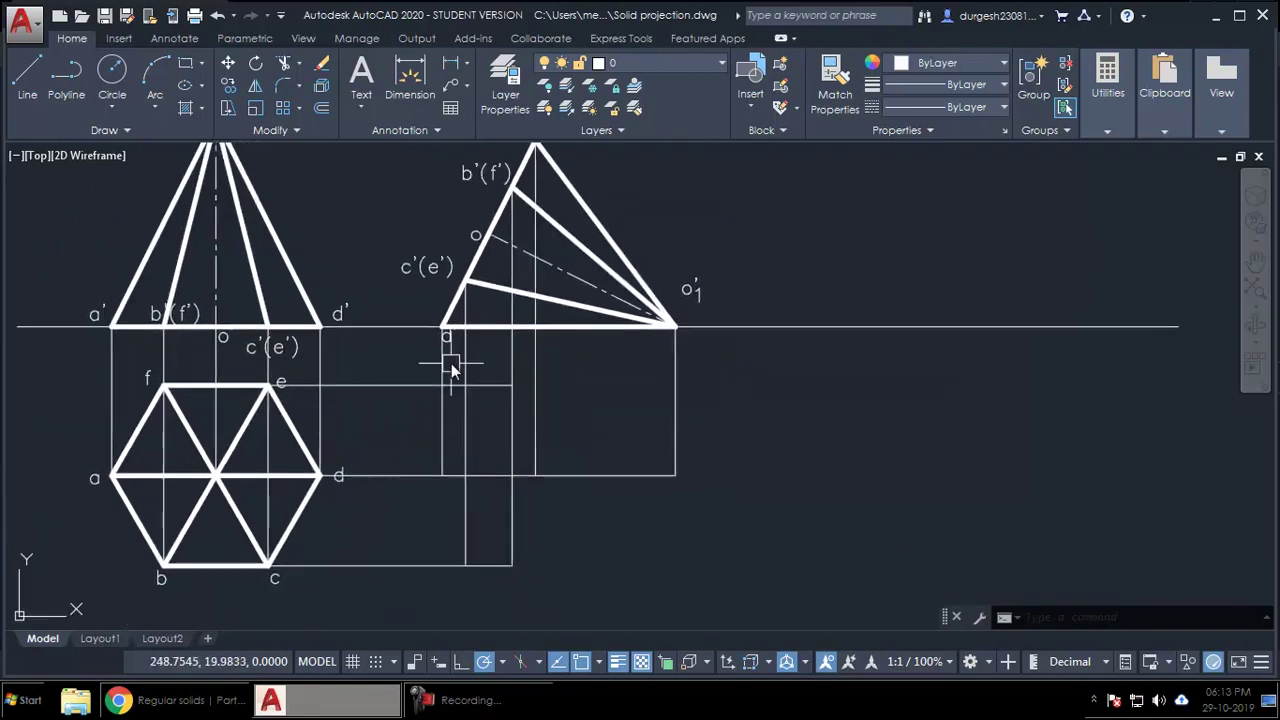
{"action": "type", "text": "m"}
{"action": "key", "text": "Return"}
{"action": "left_click", "coordinate": [836, 434]}
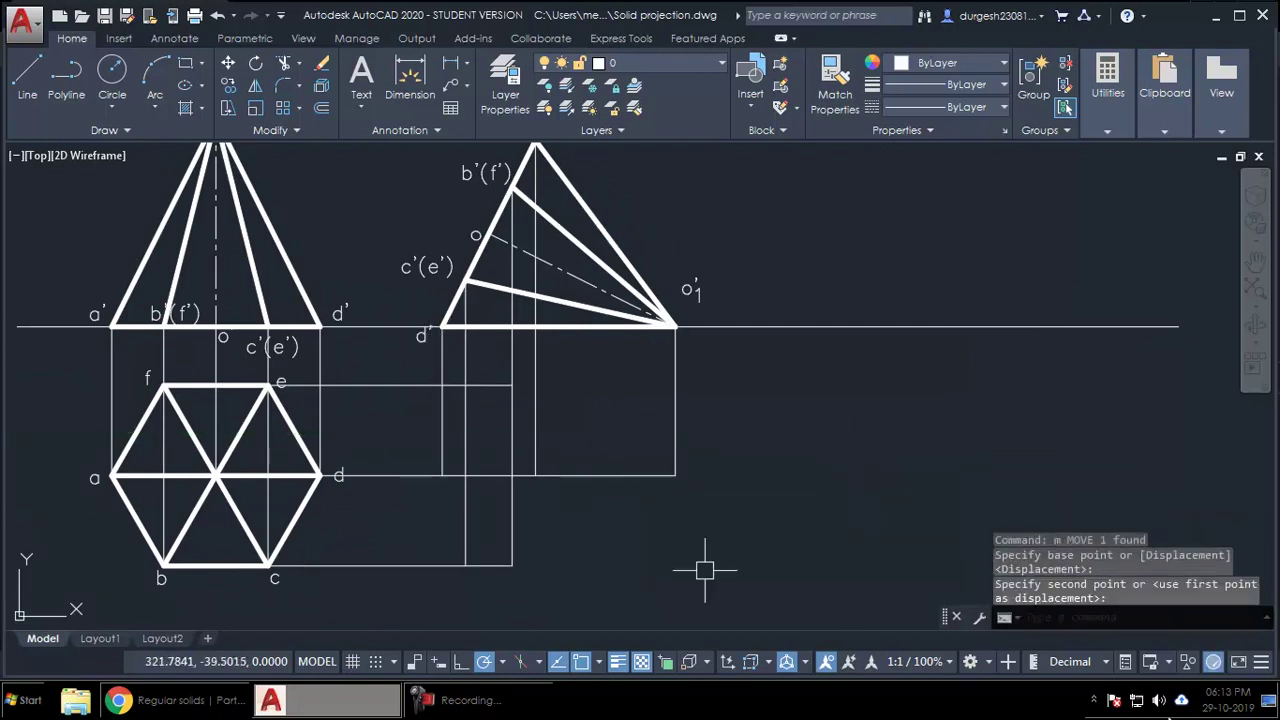
{"action": "key", "text": "Escape"}
Draw the new top view as a closed polyline through the projector intersections and apex point.
{"action": "type", "text": "pl"}
{"action": "key", "text": "Return"}
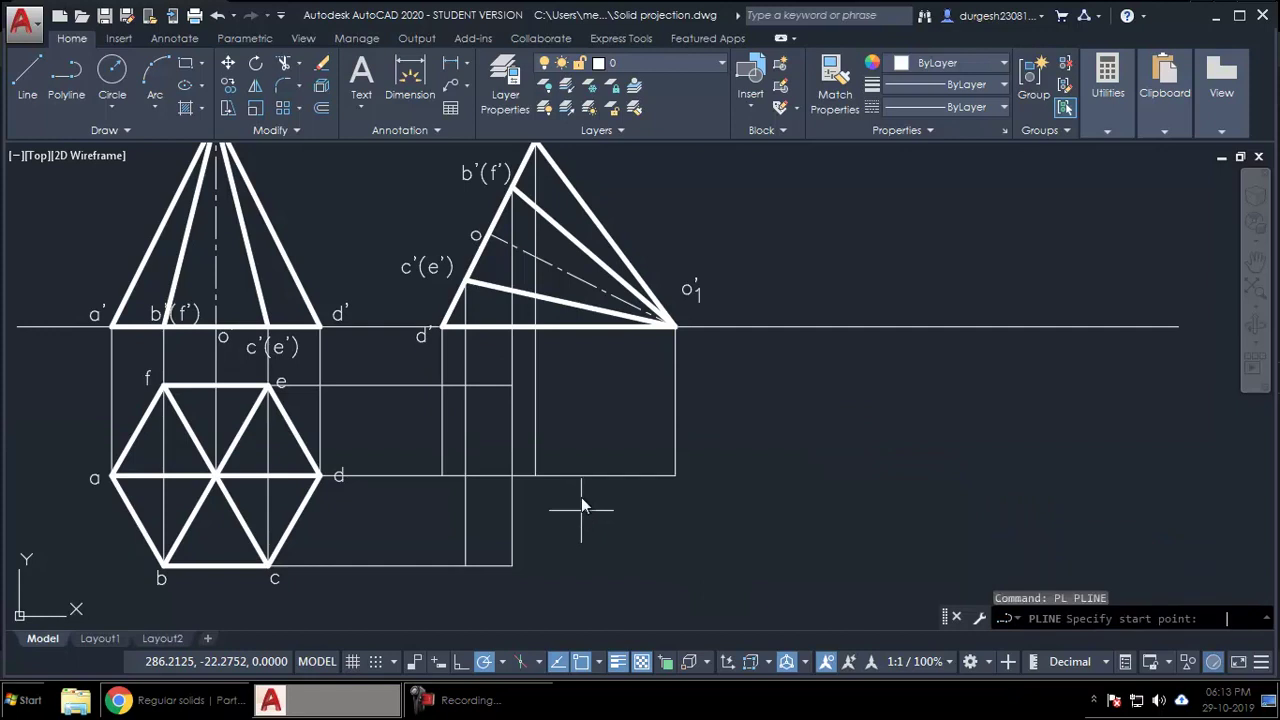
{"action": "left_click", "coordinate": [442, 476]}
{"action": "left_click", "coordinate": [466, 386]}
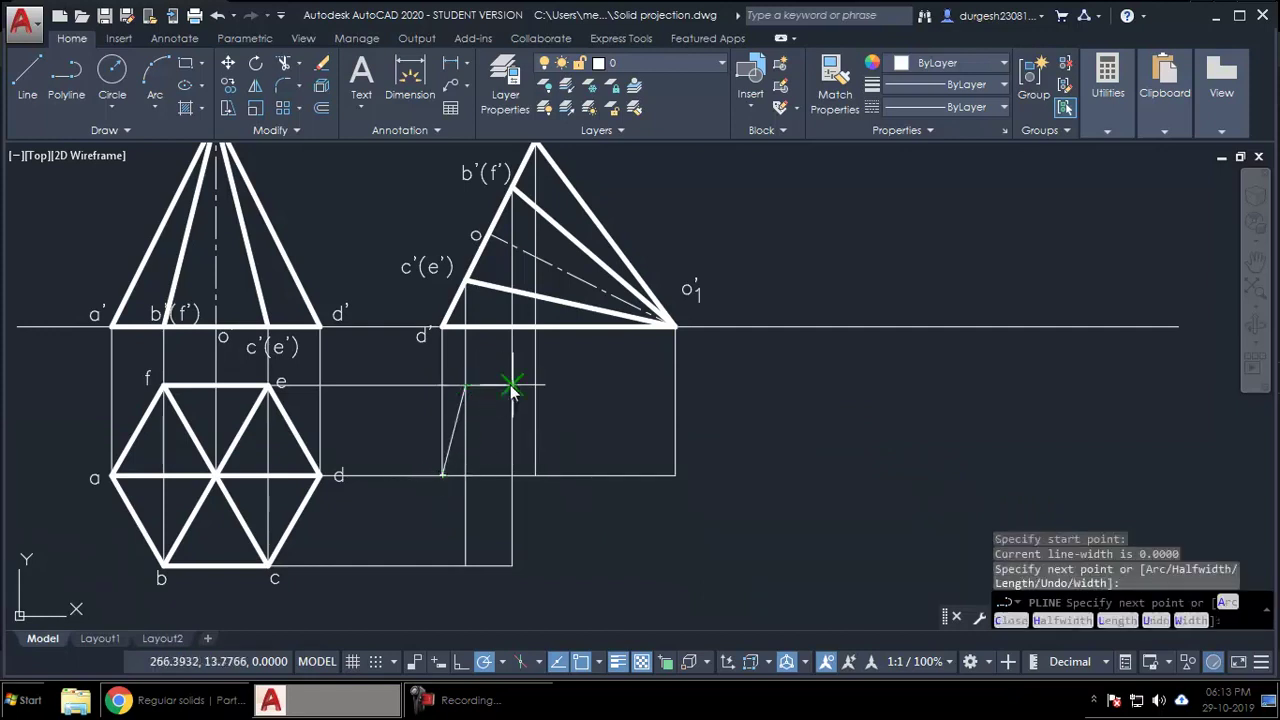
{"action": "left_click", "coordinate": [511, 386]}
{"action": "left_click", "coordinate": [674, 476]}
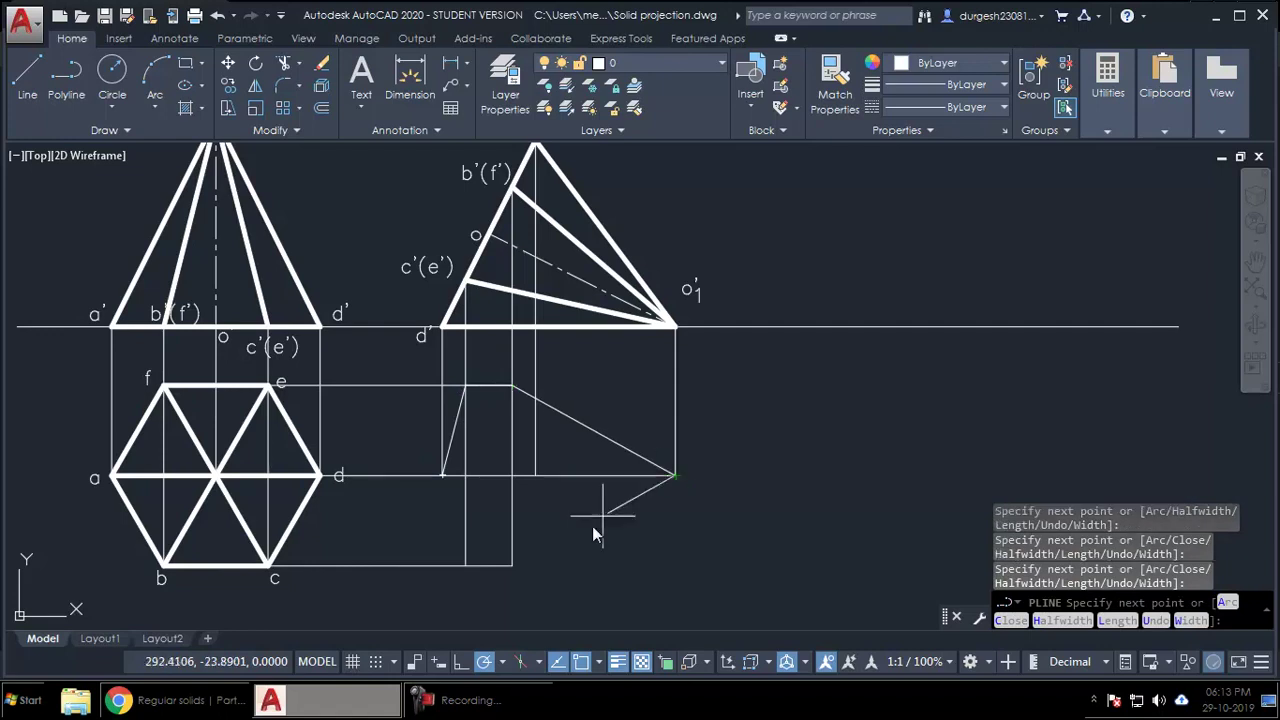
{"action": "left_click", "coordinate": [511, 565]}
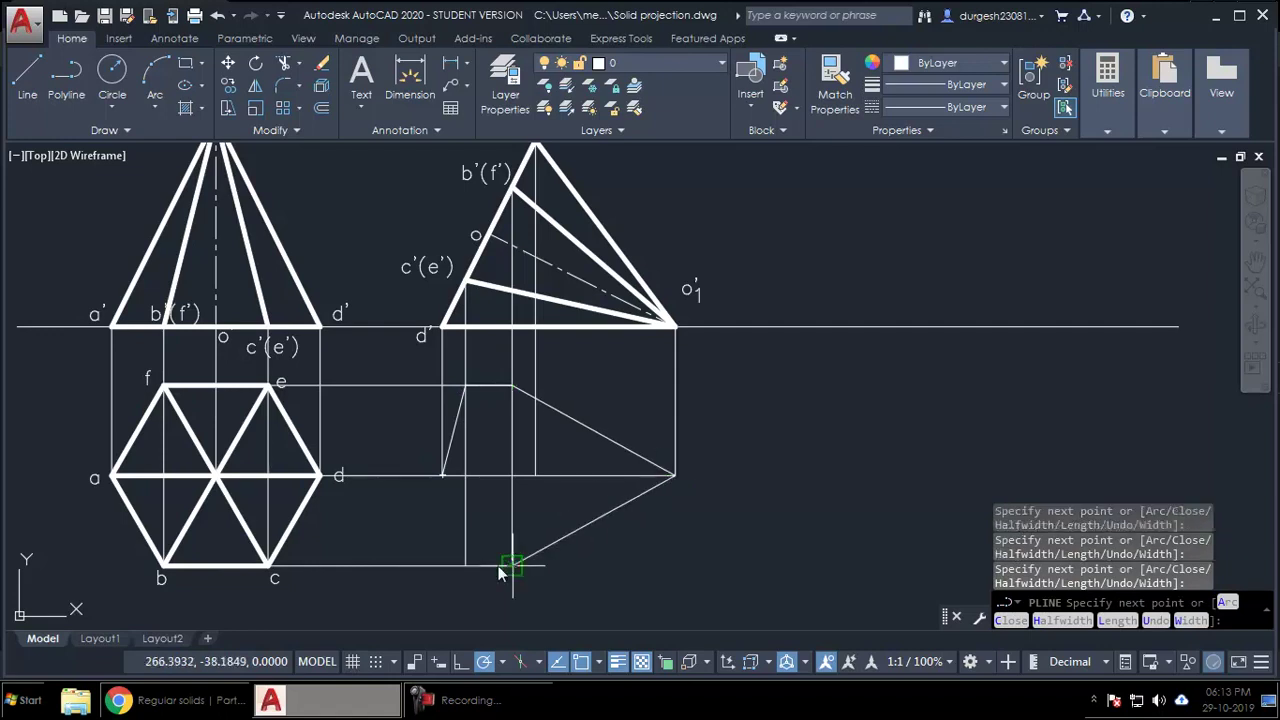
{"action": "left_click", "coordinate": [441, 477]}
{"action": "type", "text": "c"}
{"action": "key", "text": "Return"}
{"action": "left_click", "coordinate": [600, 431]}
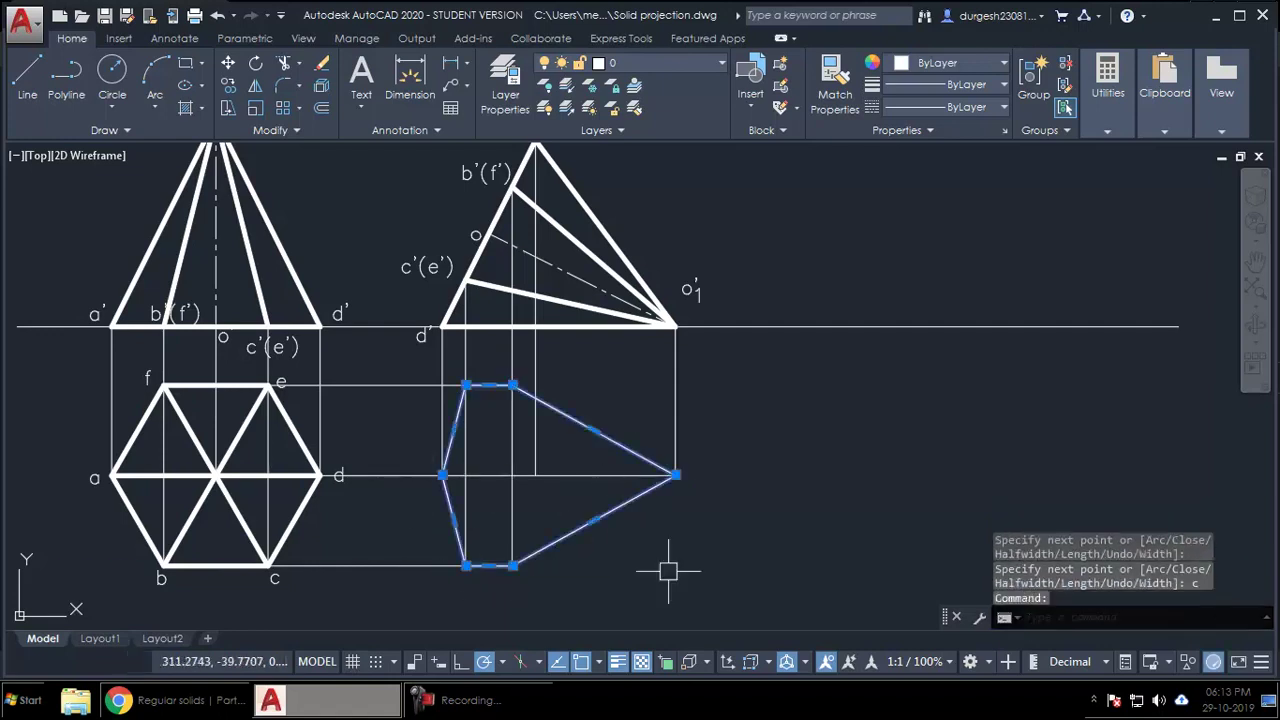
{"action": "key", "text": "Escape"}
{"action": "key", "text": "Escape"}
Match the new outline's properties to a thick visible edge.
{"action": "type", "text": "ma"}
{"action": "key", "text": "Return"}
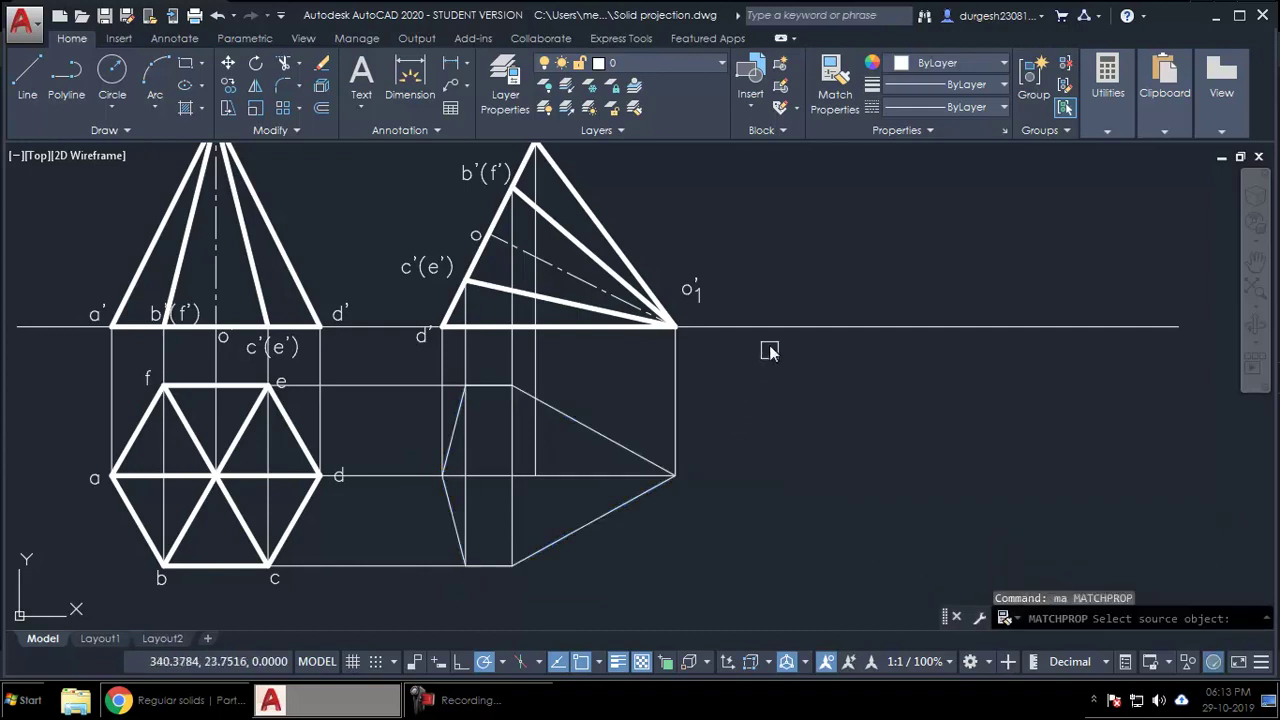
{"action": "left_click", "coordinate": [567, 190]}
{"action": "left_click", "coordinate": [588, 428]}
{"action": "key", "text": "Return"}
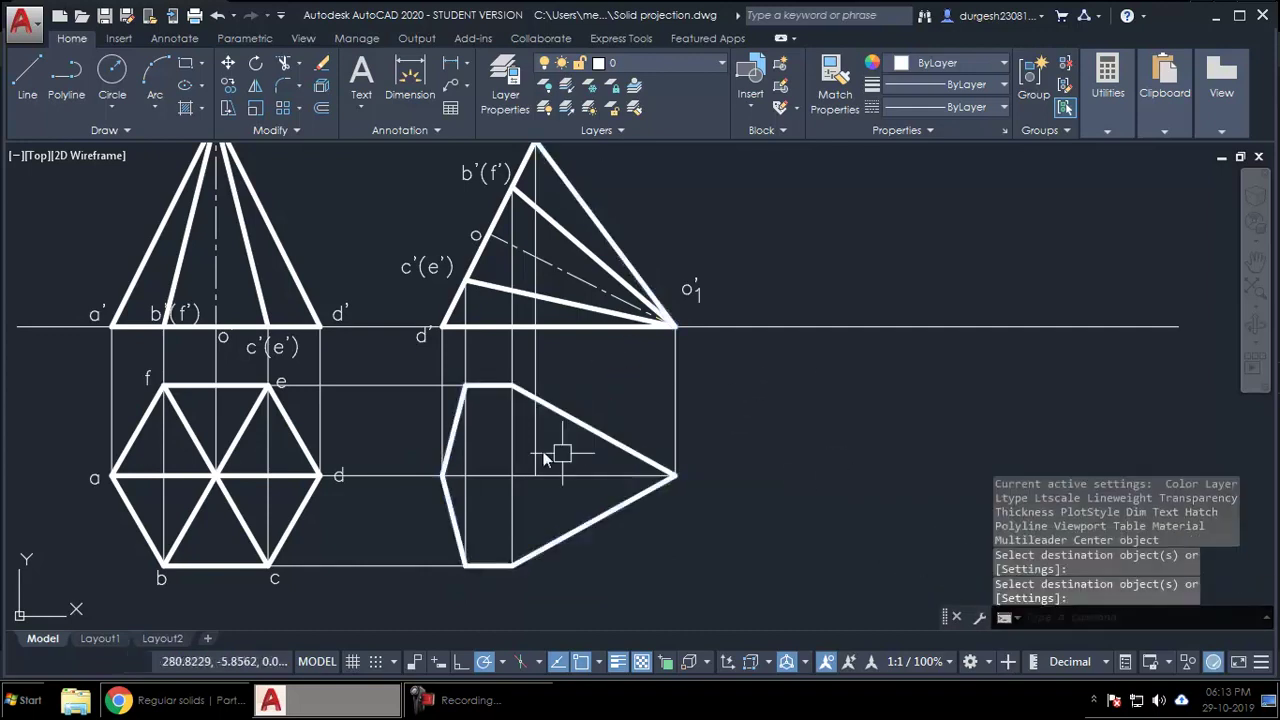
{"action": "scroll", "coordinate": [571, 500], "scroll_direction": "up", "scroll_amount": 2}
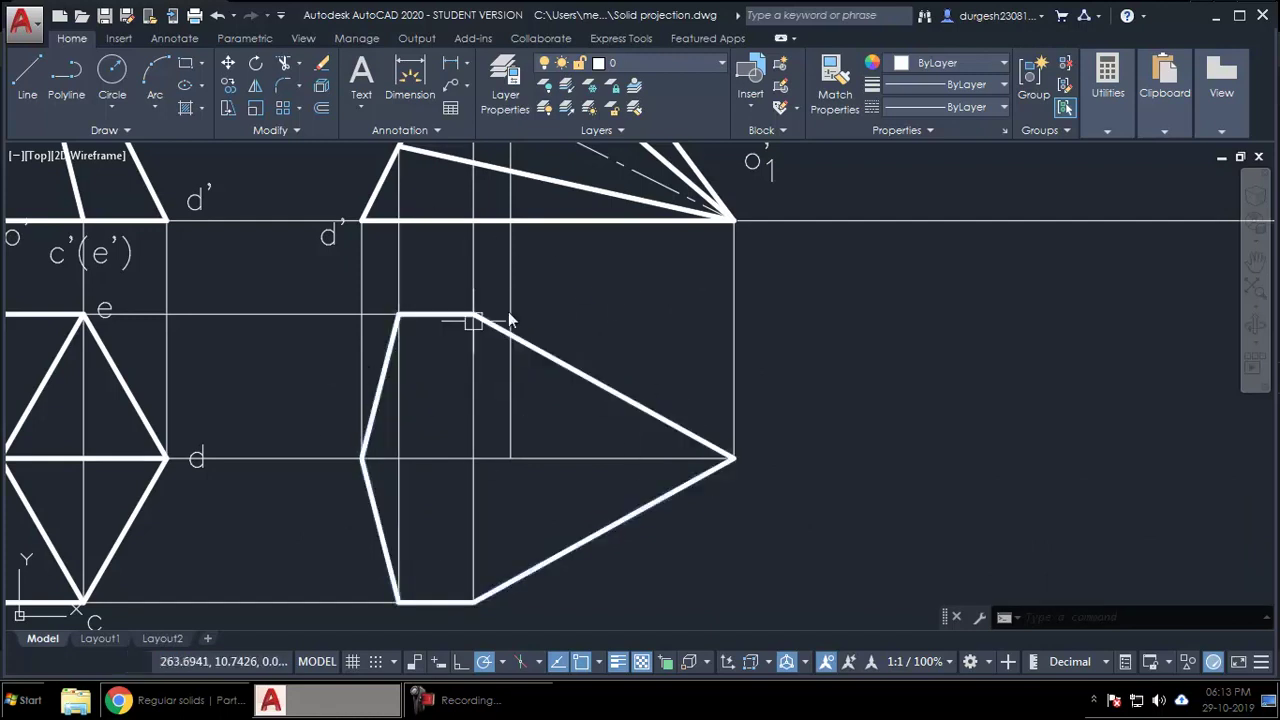
{"action": "scroll", "coordinate": [697, 458], "scroll_direction": "down", "scroll_amount": 1}
{"action": "scroll", "coordinate": [699, 455], "scroll_direction": "up", "scroll_amount": 1}
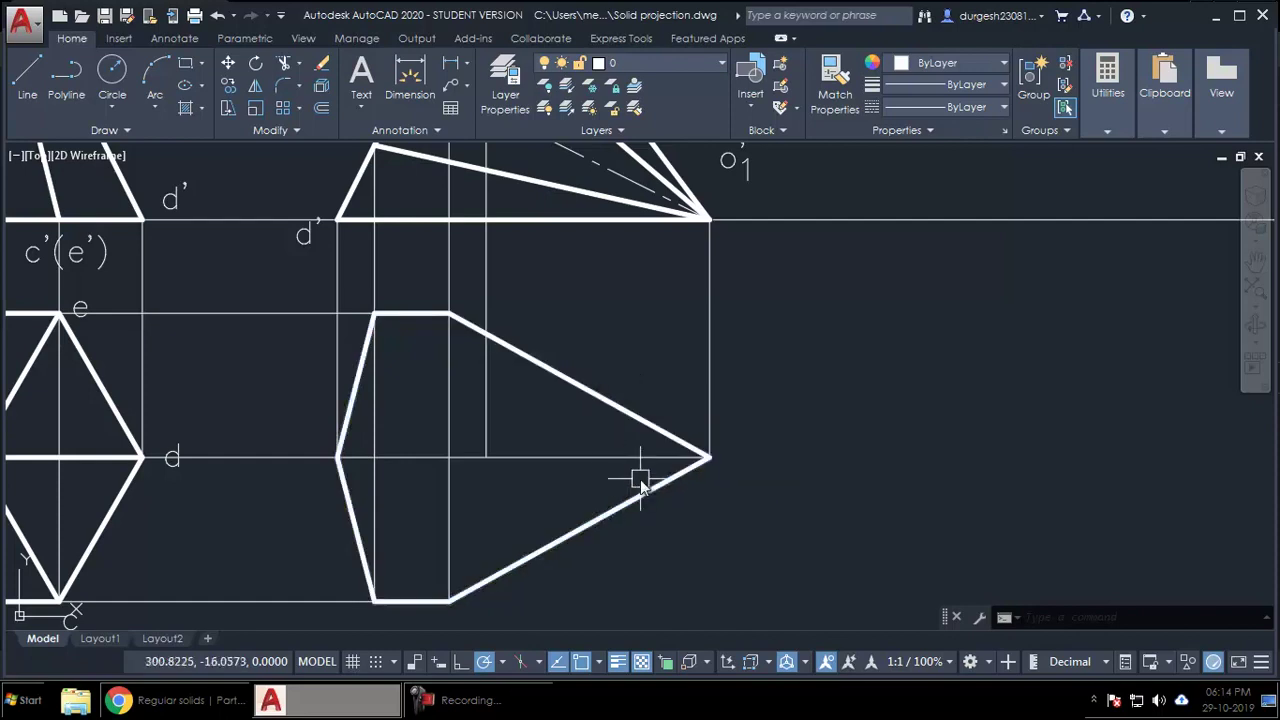
{"action": "scroll", "coordinate": [415, 368], "scroll_direction": "down", "scroll_amount": 3}
{"action": "middle_click_drag", "start_coordinate": [570, 379], "coordinate": [566, 457]}
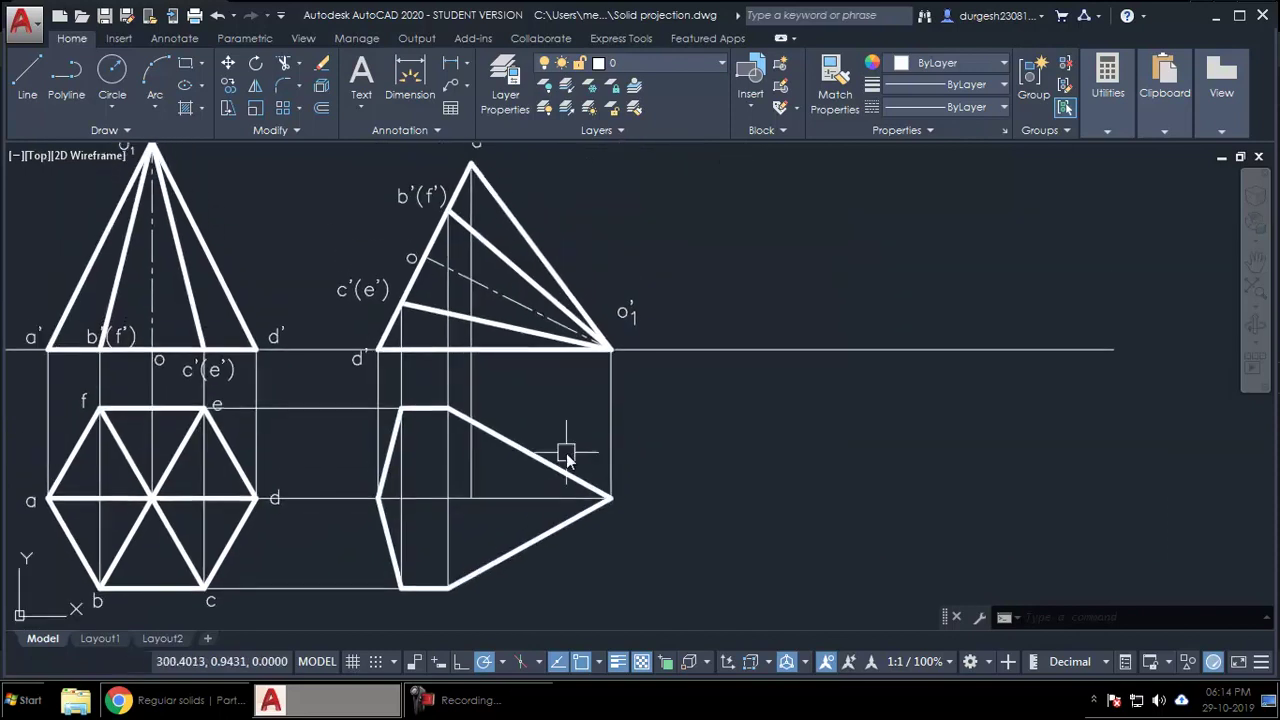
{"action": "mouse_move", "coordinate": [518, 200]}
{"action": "middle_mouse_down"}
{"action": "mouse_move", "coordinate": [477, 192]}
{"action": "mouse_move", "coordinate": [476, 215]}
{"action": "middle_mouse_up"}
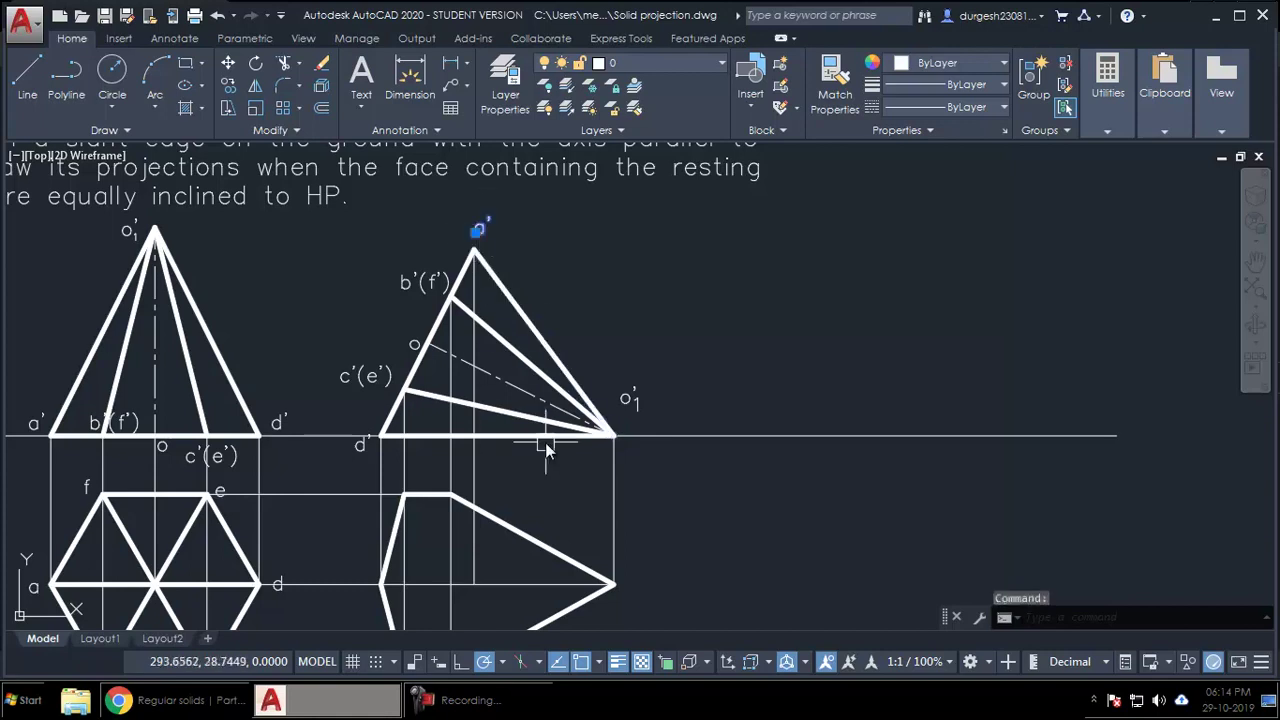
{"action": "middle_click_drag", "start_coordinate": [546, 450], "coordinate": [529, 337]}
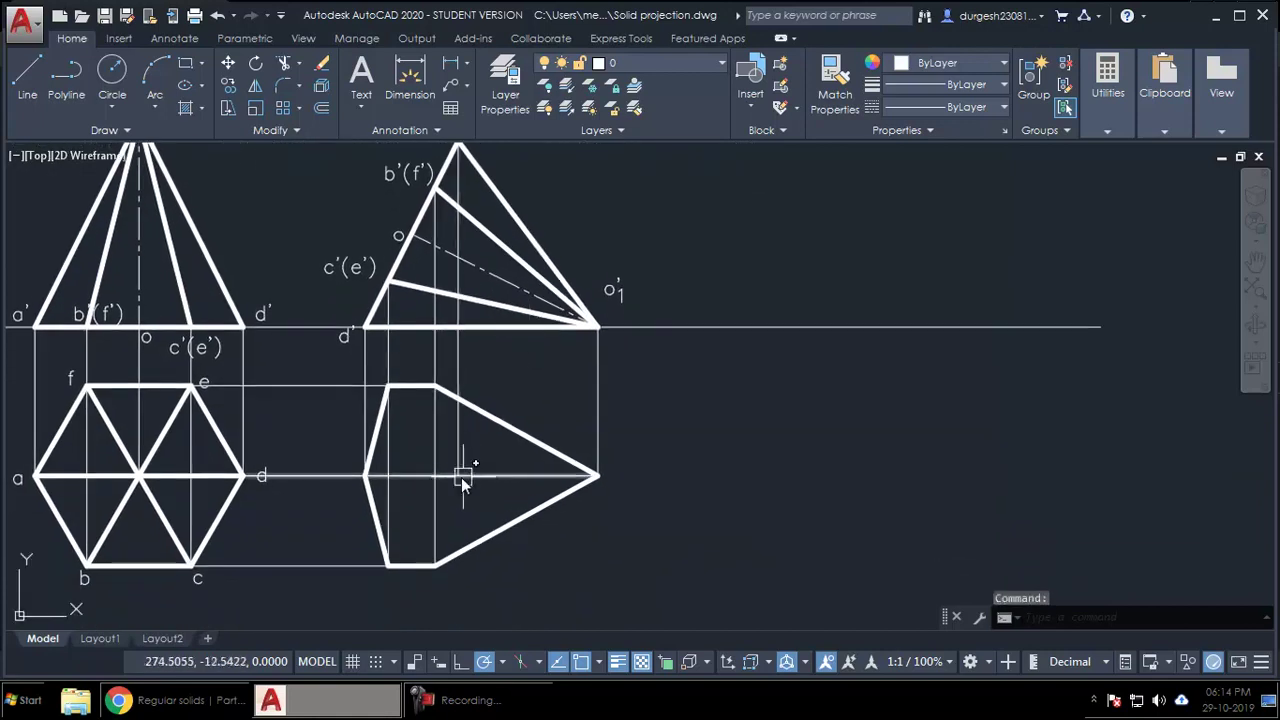
Draw inner slant edges from the outline's upper and bottom corners to the centre line point.
{"action": "key", "text": "Escape"}
{"action": "key", "text": "Escape"}
{"action": "type", "text": "l"}
{"action": "key", "text": "Return"}
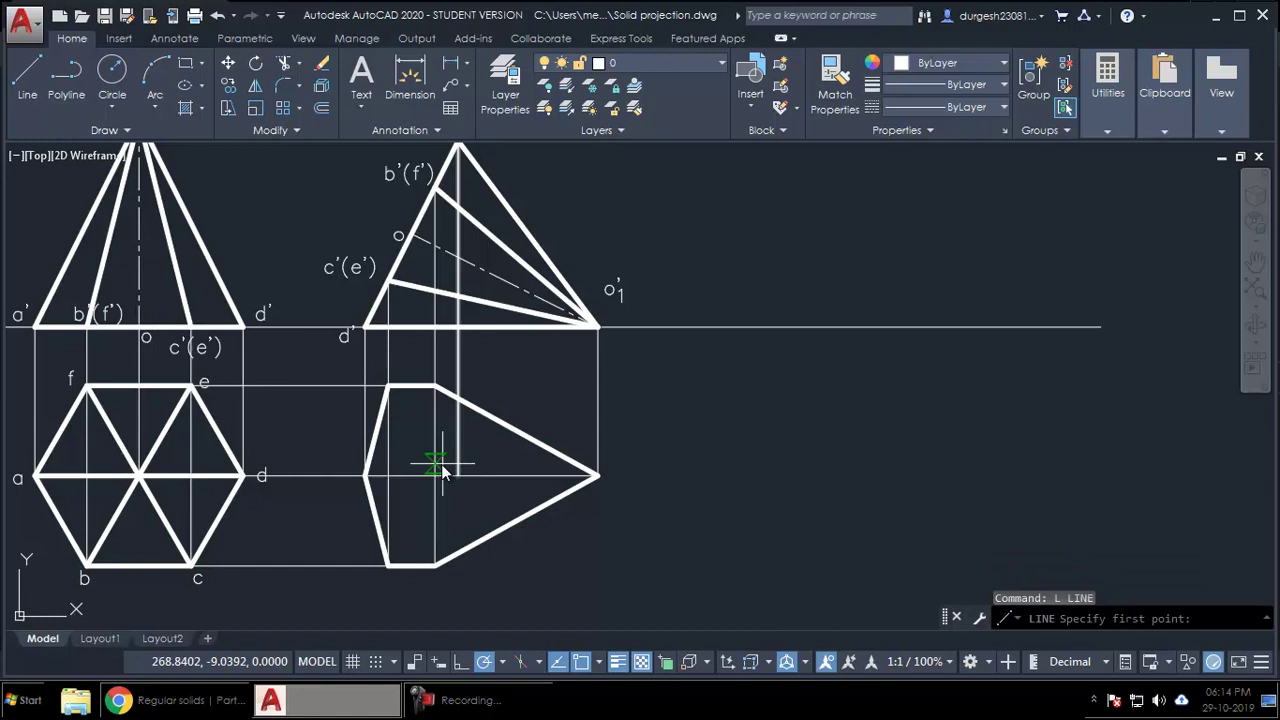
{"action": "left_click", "coordinate": [435, 386]}
{"action": "scroll", "coordinate": [470, 482], "scroll_direction": "up", "scroll_amount": 5}
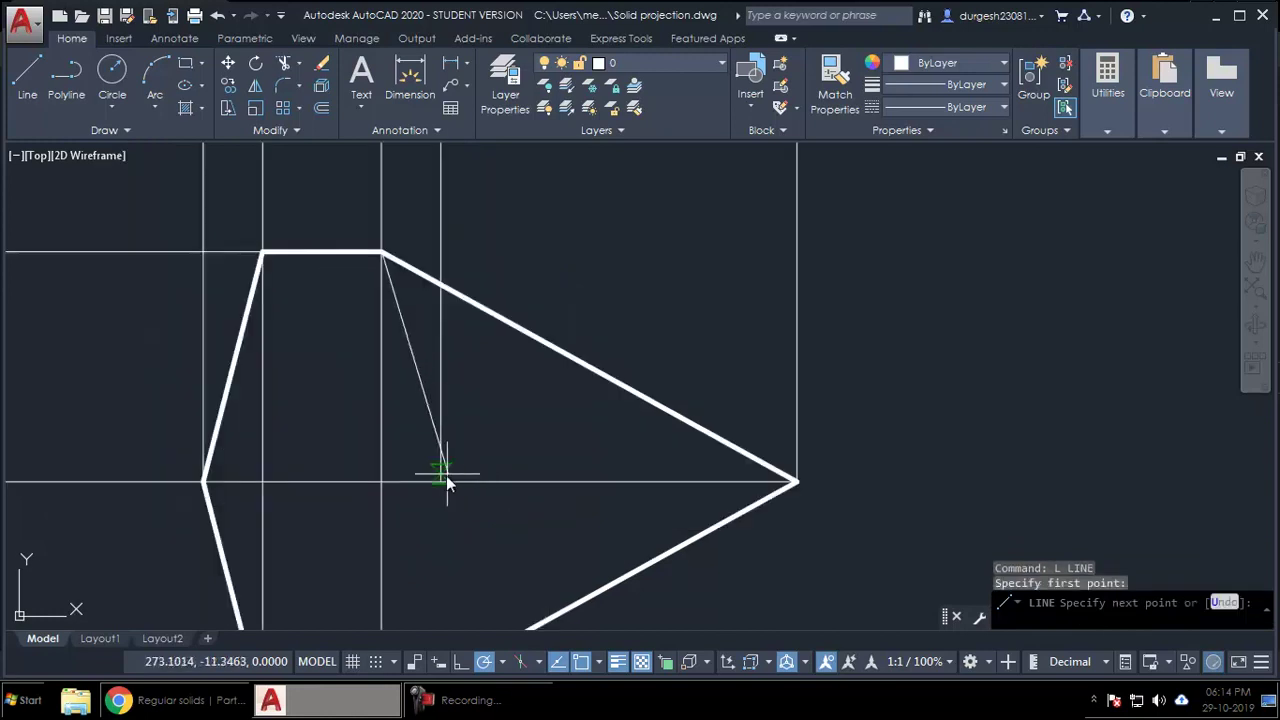
{"action": "left_click", "coordinate": [456, 460]}
{"action": "scroll", "coordinate": [456, 460], "scroll_direction": "down", "scroll_amount": 7}
{"action": "left_click", "coordinate": [442, 516]}
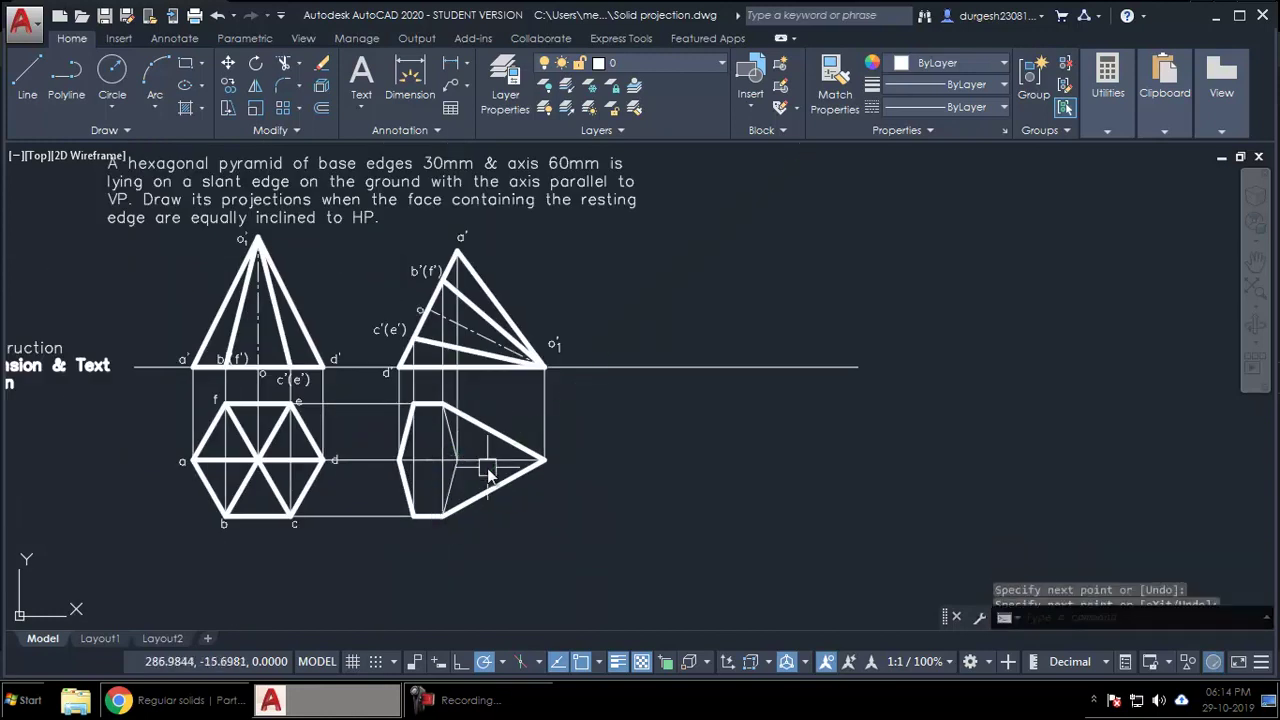
{"action": "scroll", "coordinate": [487, 465], "scroll_direction": "up", "scroll_amount": 4}
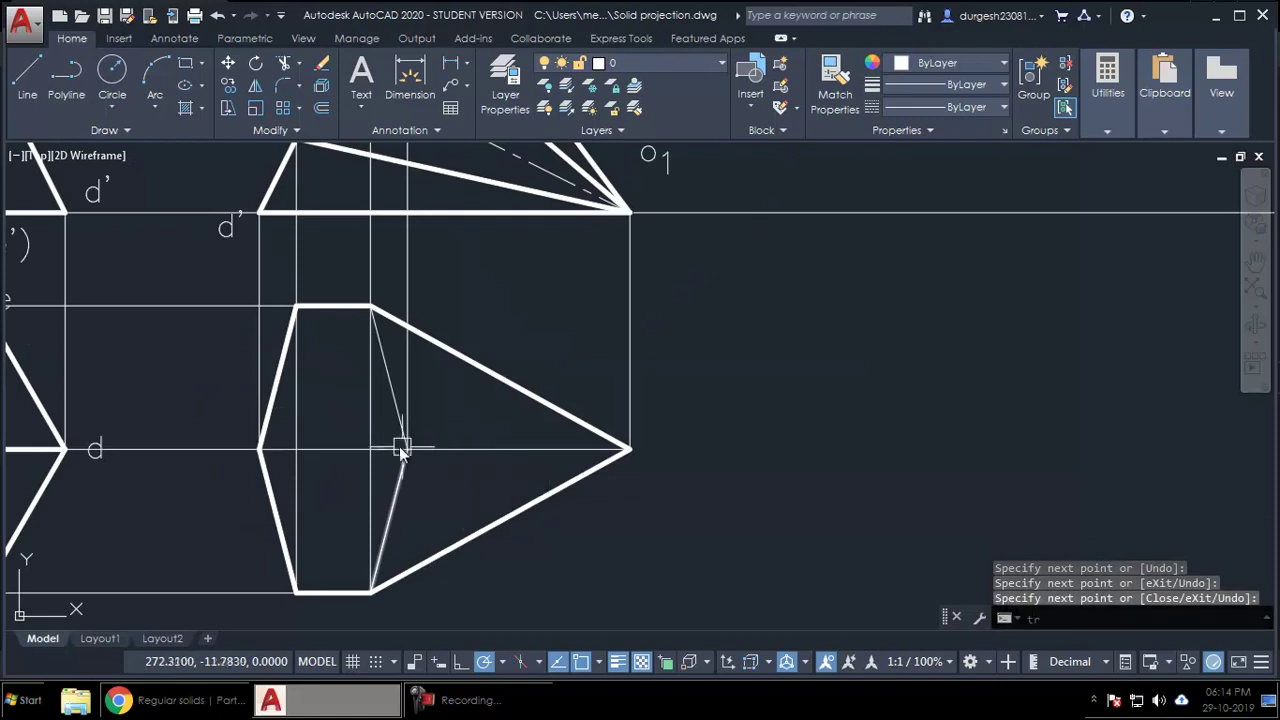
{"action": "key", "text": "Return"}
Break away part of the centre line, leaving the segment between the inner edges.
{"action": "type", "text": "tr"}
{"action": "key", "text": "Return"}
{"action": "key", "text": "Escape"}
{"action": "key", "text": "Escape"}
{"action": "key", "text": "Escape"}
{"action": "type", "text": "br"}
{"action": "key", "text": "Return"}
{"action": "left_click", "coordinate": [396, 450]}
{"action": "left_click", "coordinate": [440, 482]}
{"action": "key", "text": "Return"}
{"action": "key", "text": "Escape"}
{"action": "key", "text": "Escape"}
{"action": "key", "text": "Escape"}
{"action": "left_click", "coordinate": [448, 450]}
{"action": "left_click", "coordinate": [400, 426]}
{"action": "left_click", "coordinate": [403, 487]}
{"action": "scroll", "coordinate": [471, 459], "scroll_direction": "down", "scroll_amount": 2}
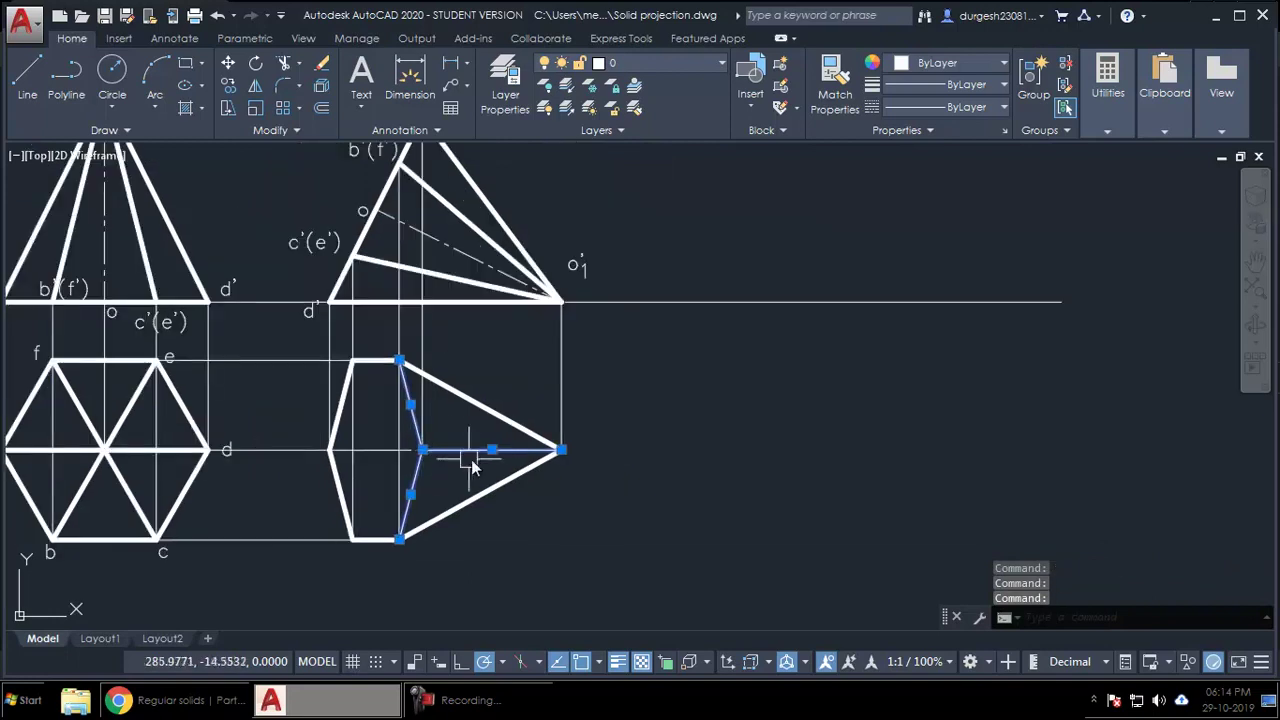
{"action": "middle_click_drag", "start_coordinate": [471, 459], "coordinate": [461, 509]}
{"action": "key", "text": "Escape"}
Make the centre line segment and both inner edges thick with MATCHPROP.
{"action": "type", "text": "ma"}
{"action": "key", "text": "Return"}
{"action": "left_click", "coordinate": [470, 352]}
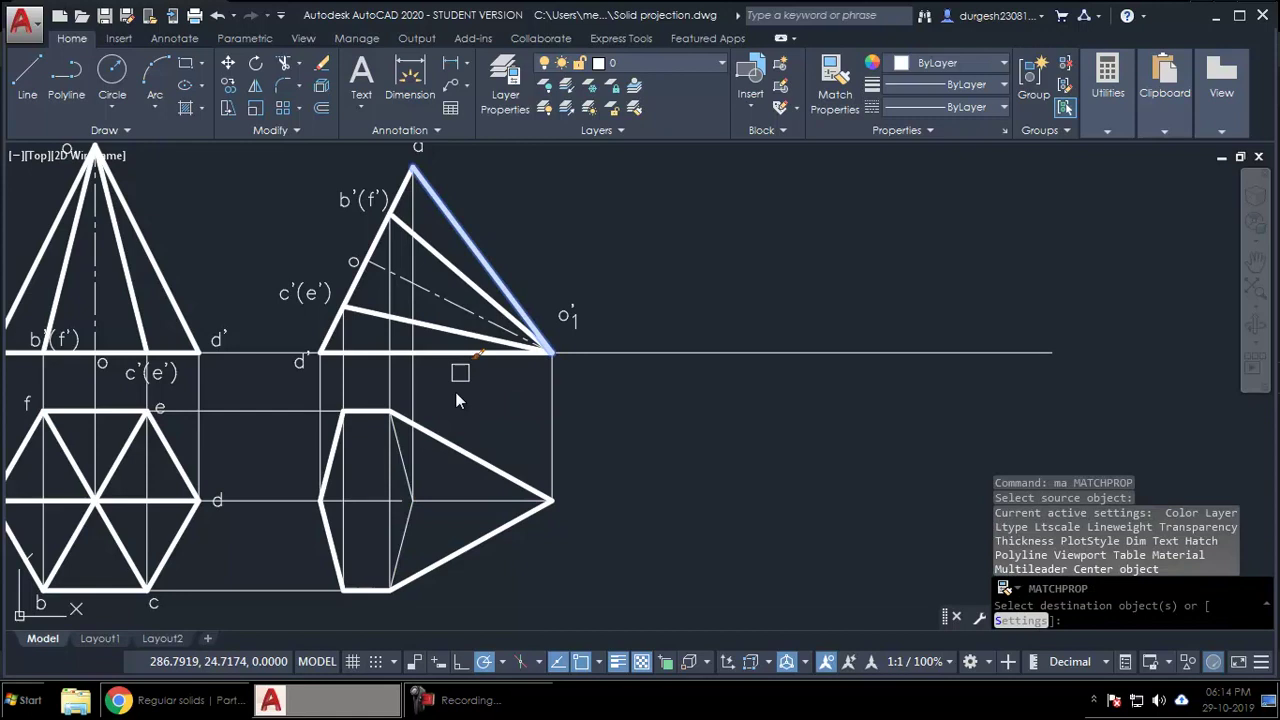
{"action": "left_click", "coordinate": [443, 505]}
{"action": "left_click", "coordinate": [404, 475]}
{"action": "left_click", "coordinate": [405, 528]}
{"action": "key", "text": "Return"}
{"action": "mouse_move", "coordinate": [564, 593]}
{"action": "middle_mouse_down"}
{"action": "mouse_move", "coordinate": [557, 602]}
{"action": "mouse_move", "coordinate": [555, 566]}
{"action": "middle_mouse_up"}
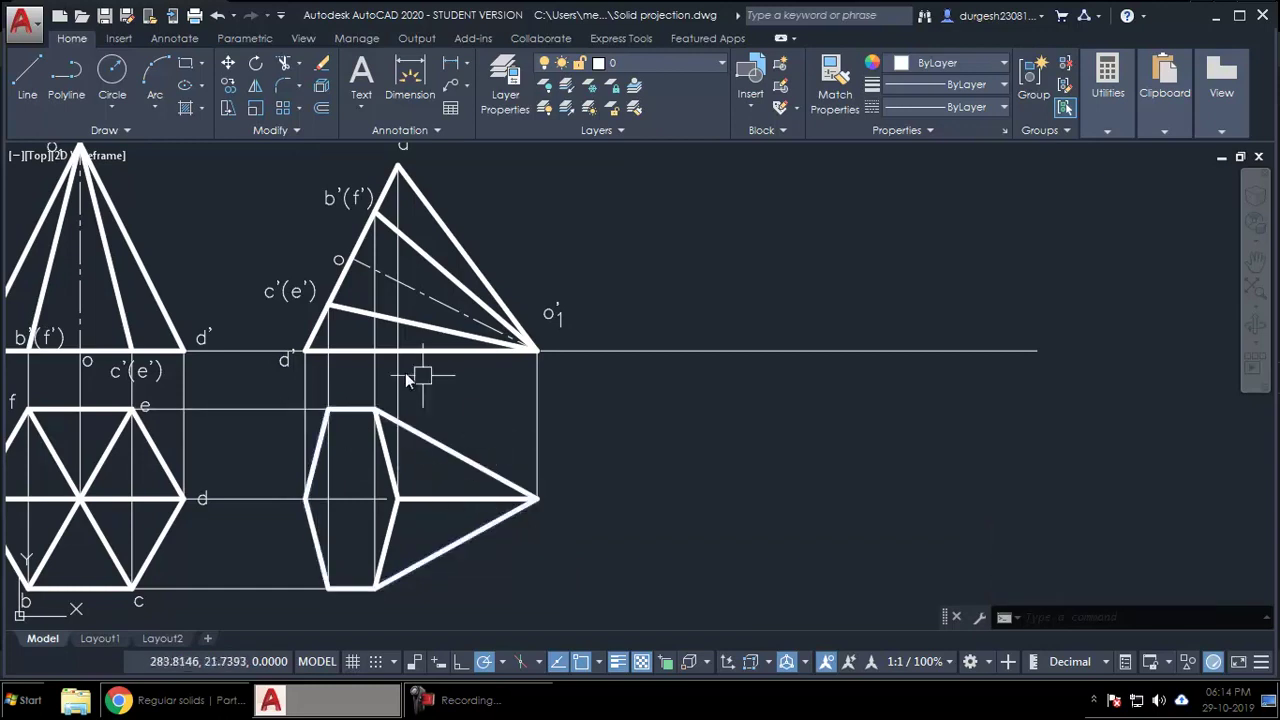
Draw edges from the hexagon's upper-left and lower-left corners to the apex with LINE.
{"action": "type", "text": "l"}
{"action": "key", "text": "Return"}
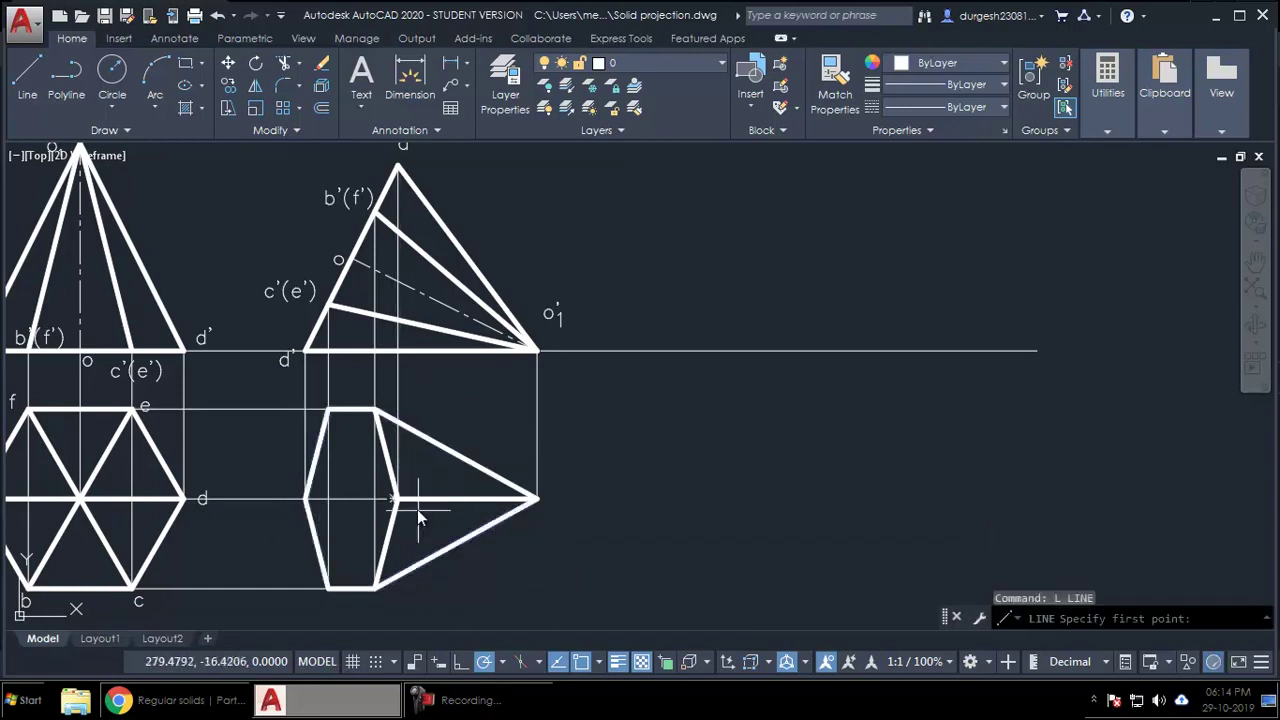
{"action": "left_click", "coordinate": [328, 418]}
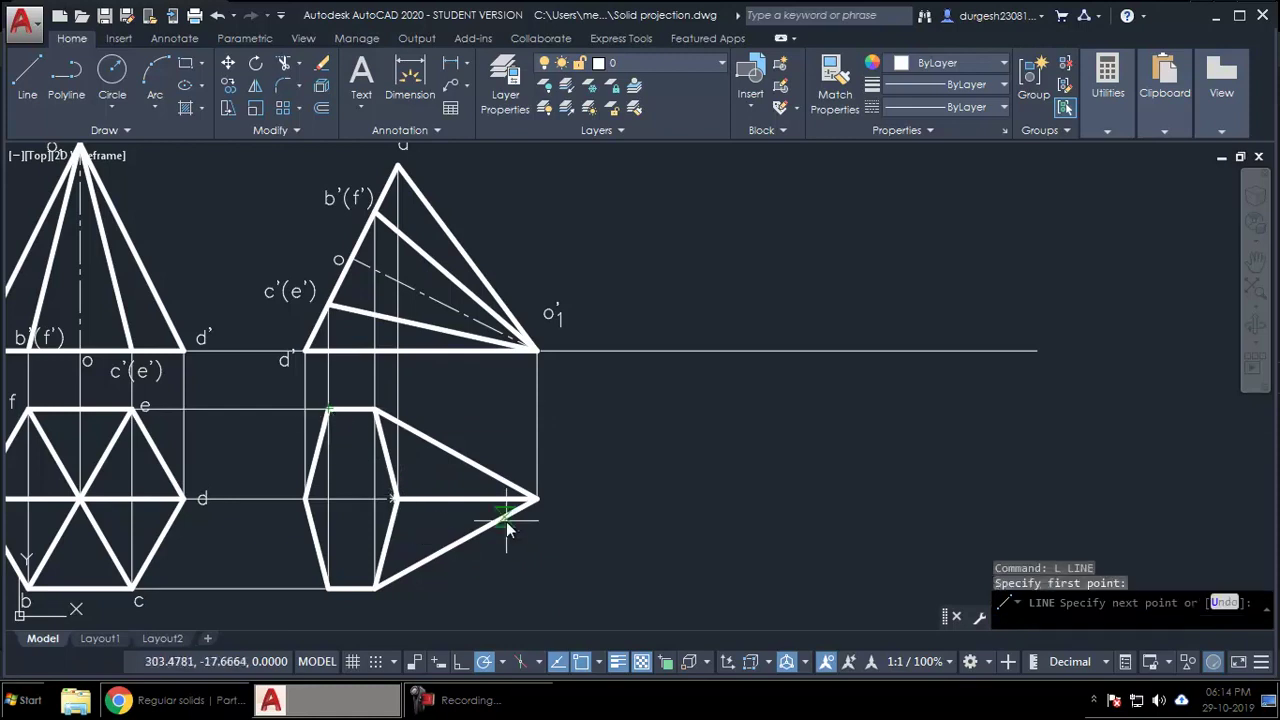
{"action": "left_click", "coordinate": [537, 498]}
{"action": "left_click", "coordinate": [333, 591]}
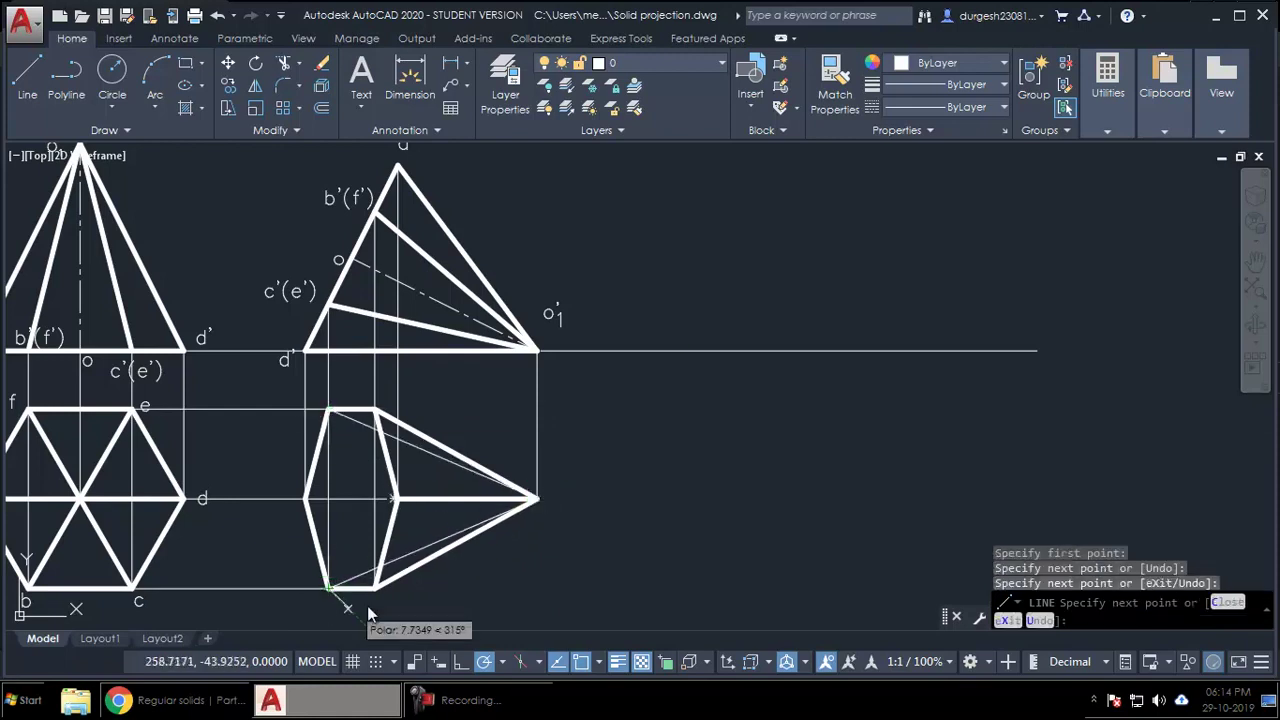
{"action": "key", "text": "Return"}
Break a short piece out of the horizontal centre line.
{"action": "type", "text": "br"}
{"action": "key", "text": "Return"}
{"action": "left_click", "coordinate": [290, 499]}
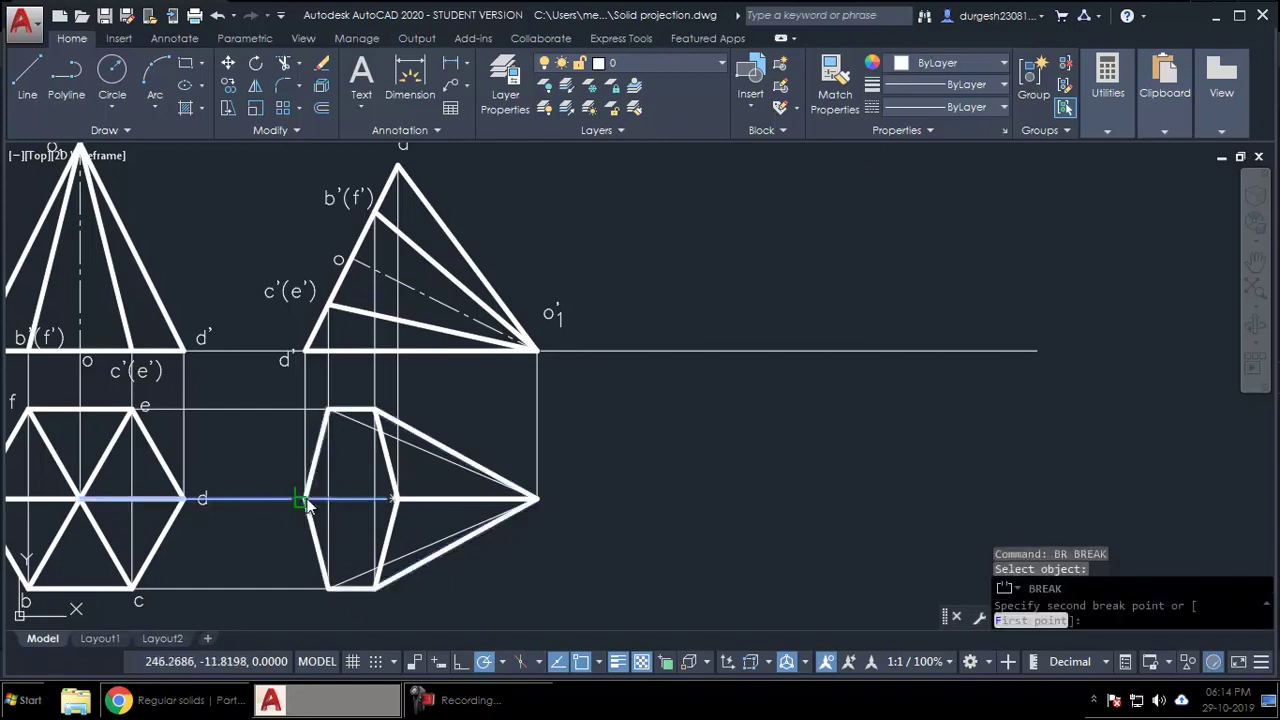
{"action": "left_click", "coordinate": [297, 500]}
Extend the centre segment inside the hexagon, then zoom out to show the legend.
{"action": "type", "text": "ex"}
{"action": "key", "text": "Return"}
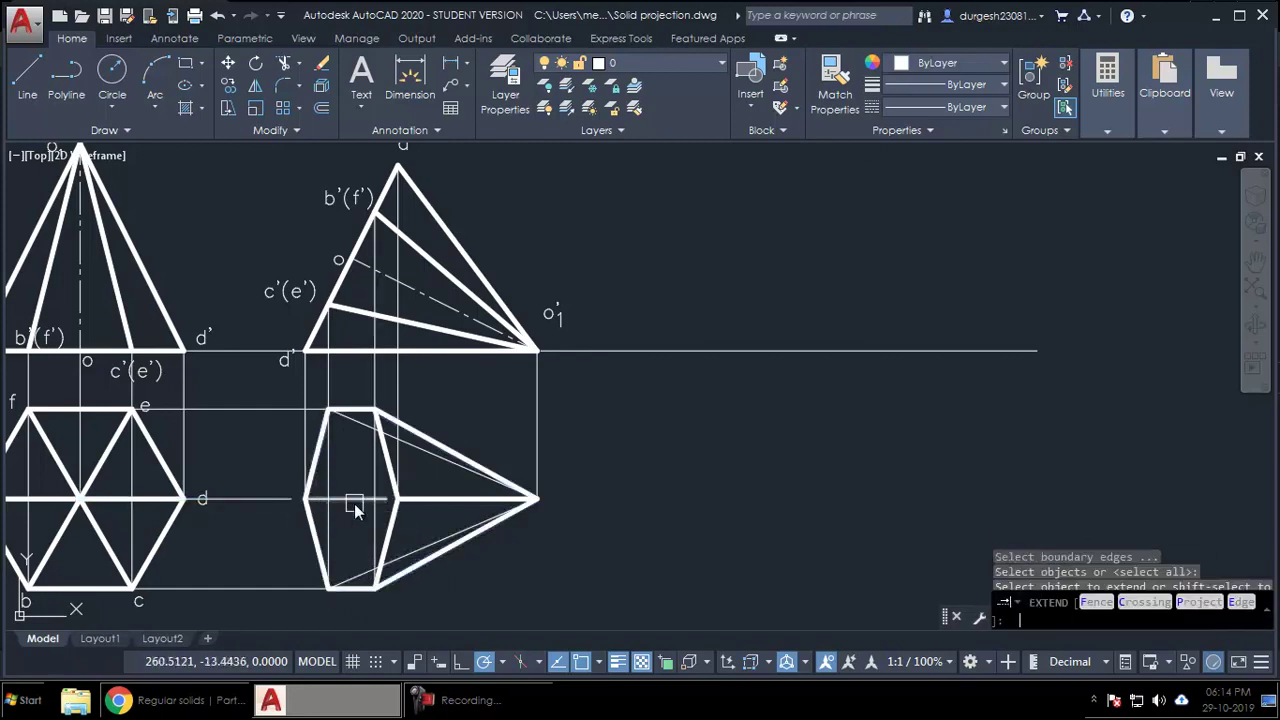
{"action": "key", "text": "Return"}
{"action": "left_click", "coordinate": [355, 505]}
{"action": "key", "text": "Return"}
{"action": "left_click", "coordinate": [352, 499]}
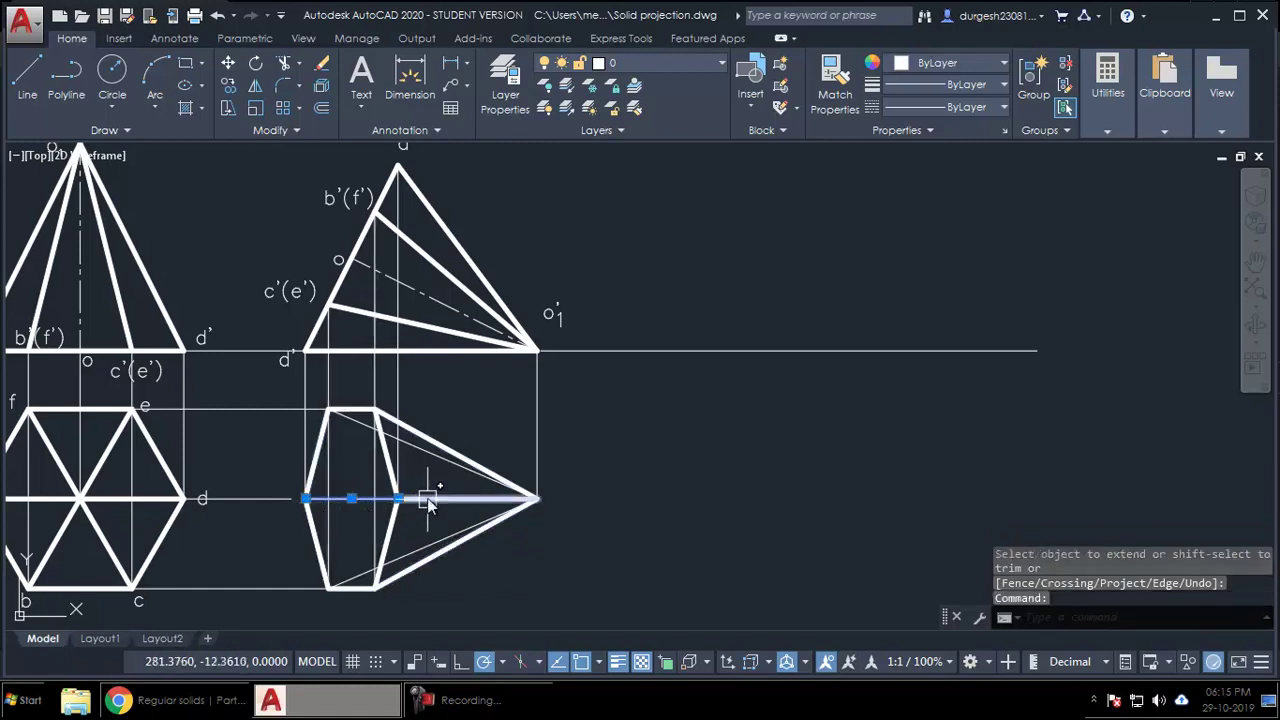
{"action": "mouse_move", "coordinate": [305, 500]}
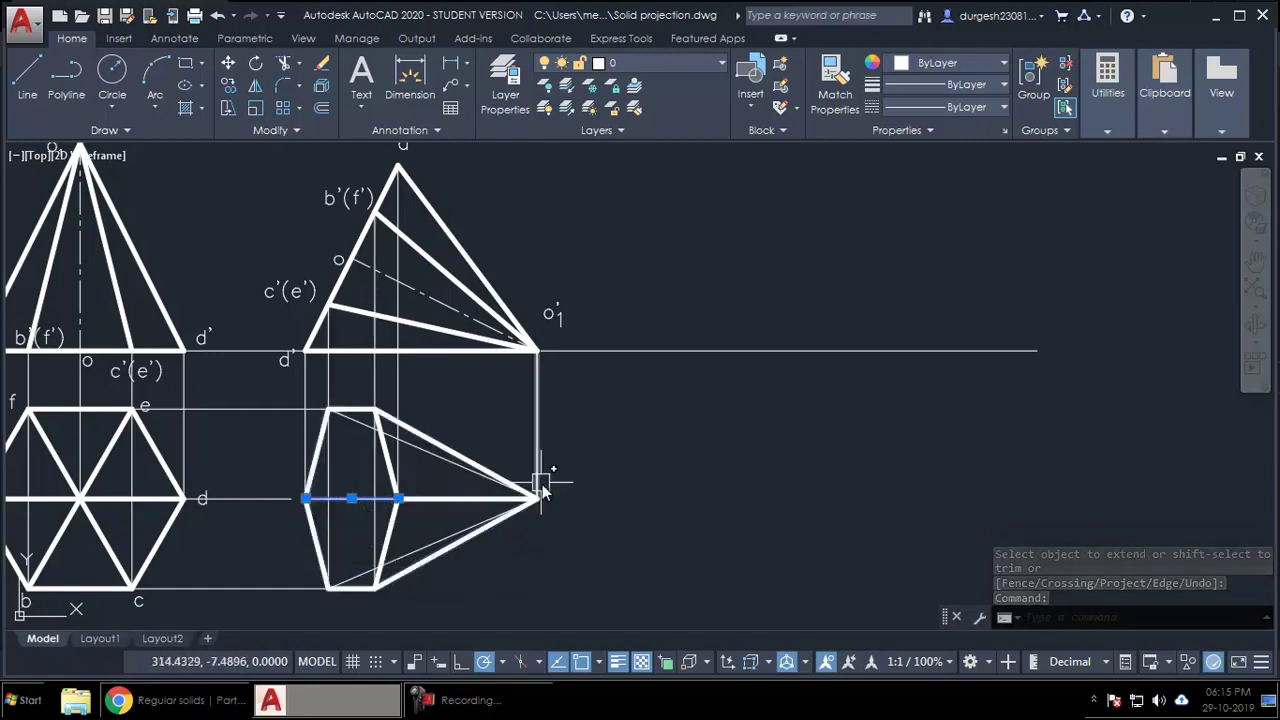
{"action": "key", "text": "Escape"}
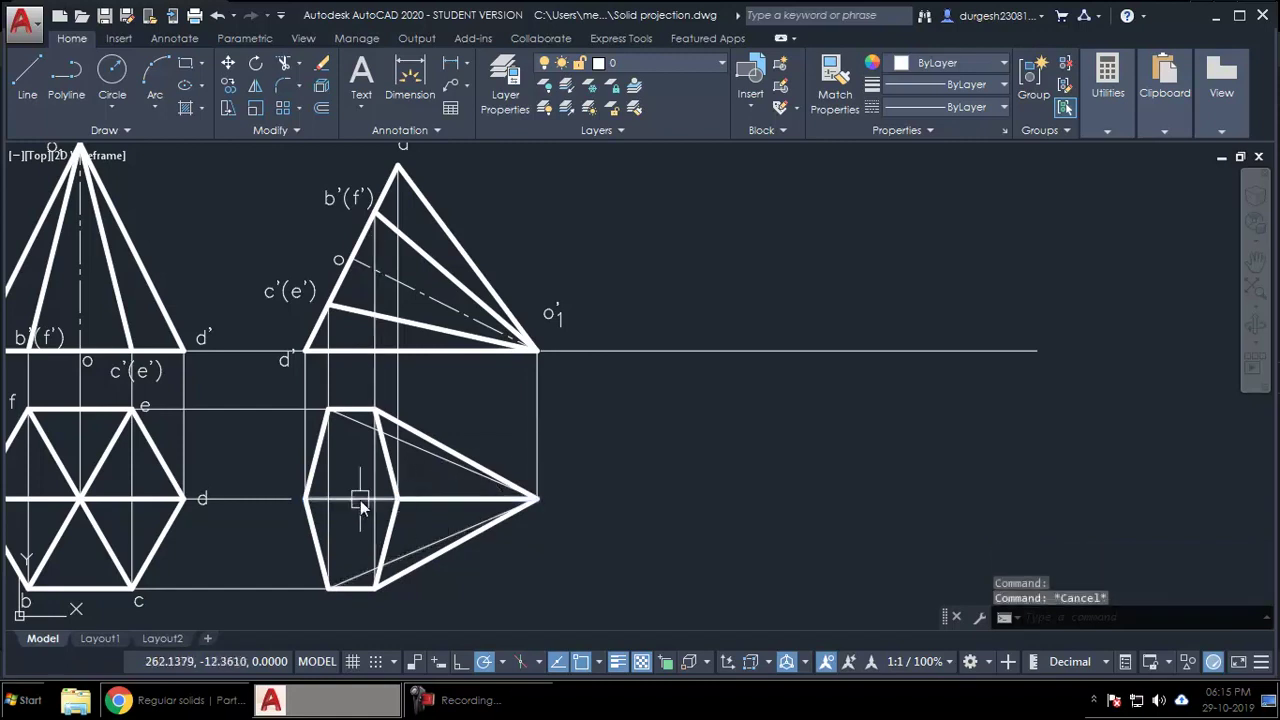
{"action": "middle_click_drag", "start_coordinate": [510, 537], "coordinate": [829, 454]}
{"action": "scroll", "coordinate": [829, 454], "scroll_direction": "down", "scroll_amount": 2}
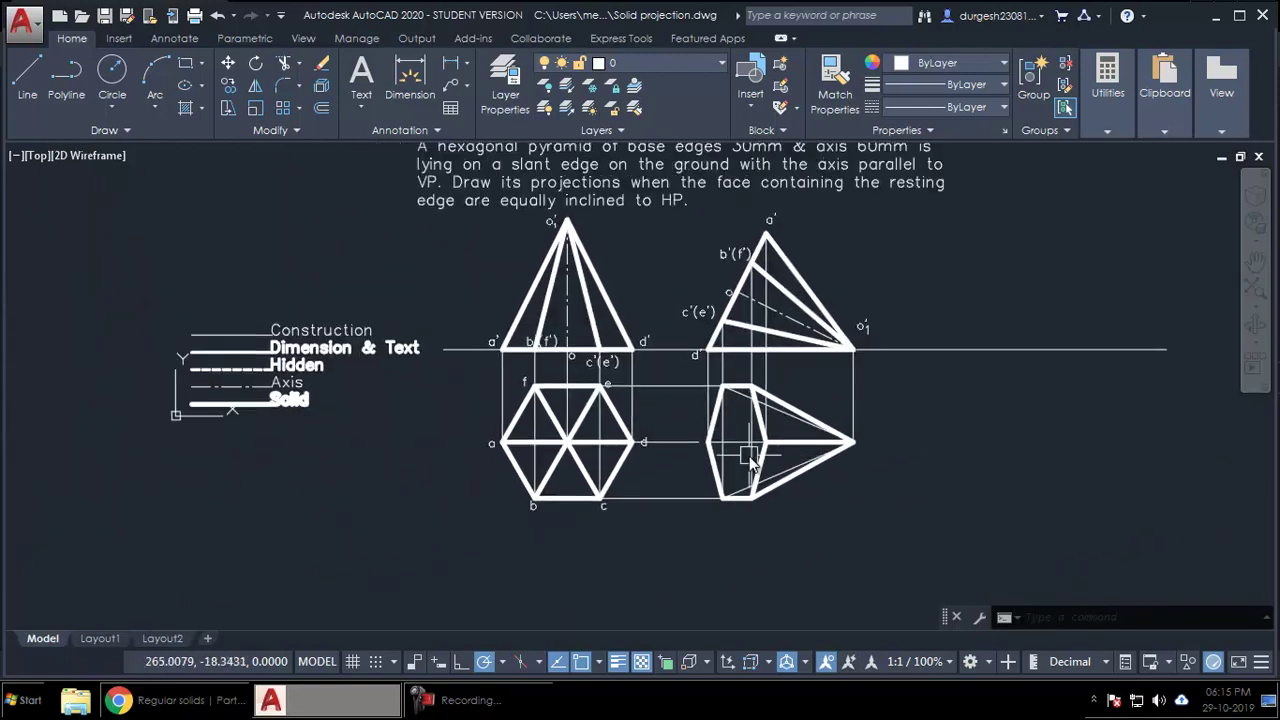
Match the Hidden legend line onto the centre segment and both slanted edges, making them dashed.
{"action": "type", "text": "ma"}
{"action": "key", "text": "Return"}
{"action": "scroll", "coordinate": [290, 342], "scroll_direction": "up", "scroll_amount": 2}
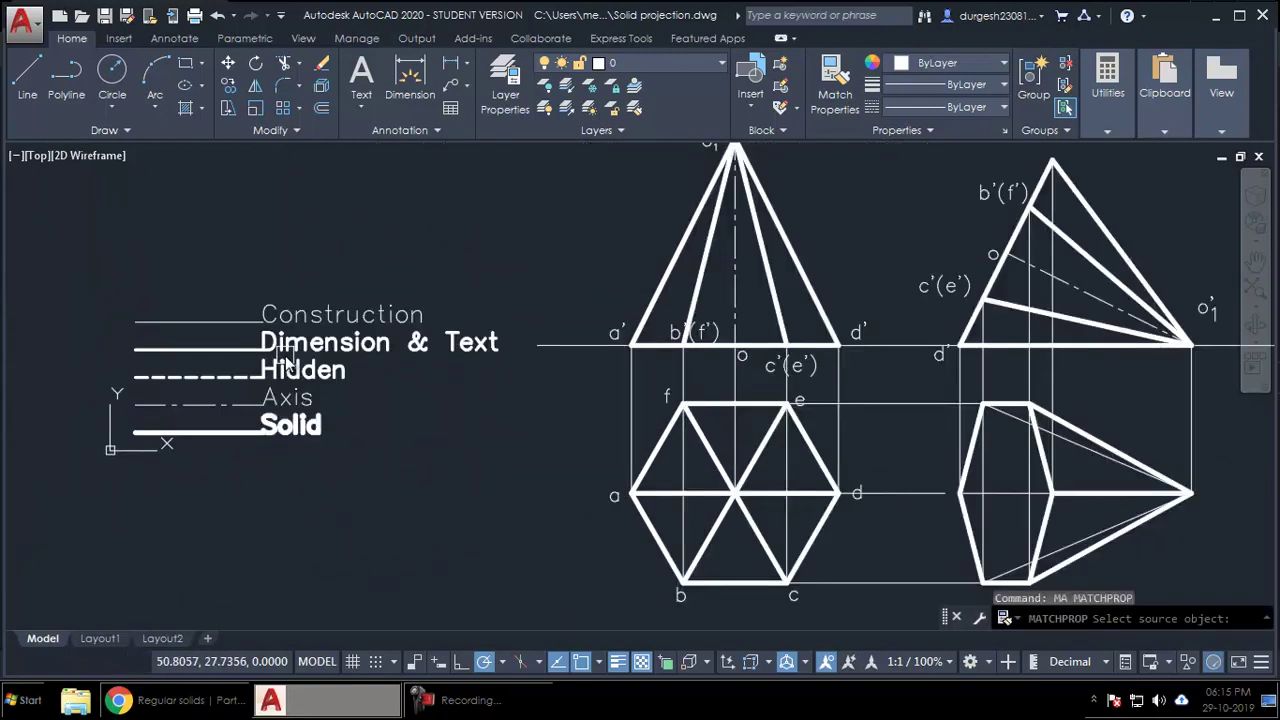
{"action": "left_click", "coordinate": [237, 378]}
{"action": "mouse_move", "coordinate": [906, 446]}
{"action": "middle_mouse_down"}
{"action": "mouse_move", "coordinate": [491, 423]}
{"action": "mouse_move", "coordinate": [506, 434]}
{"action": "middle_mouse_up"}
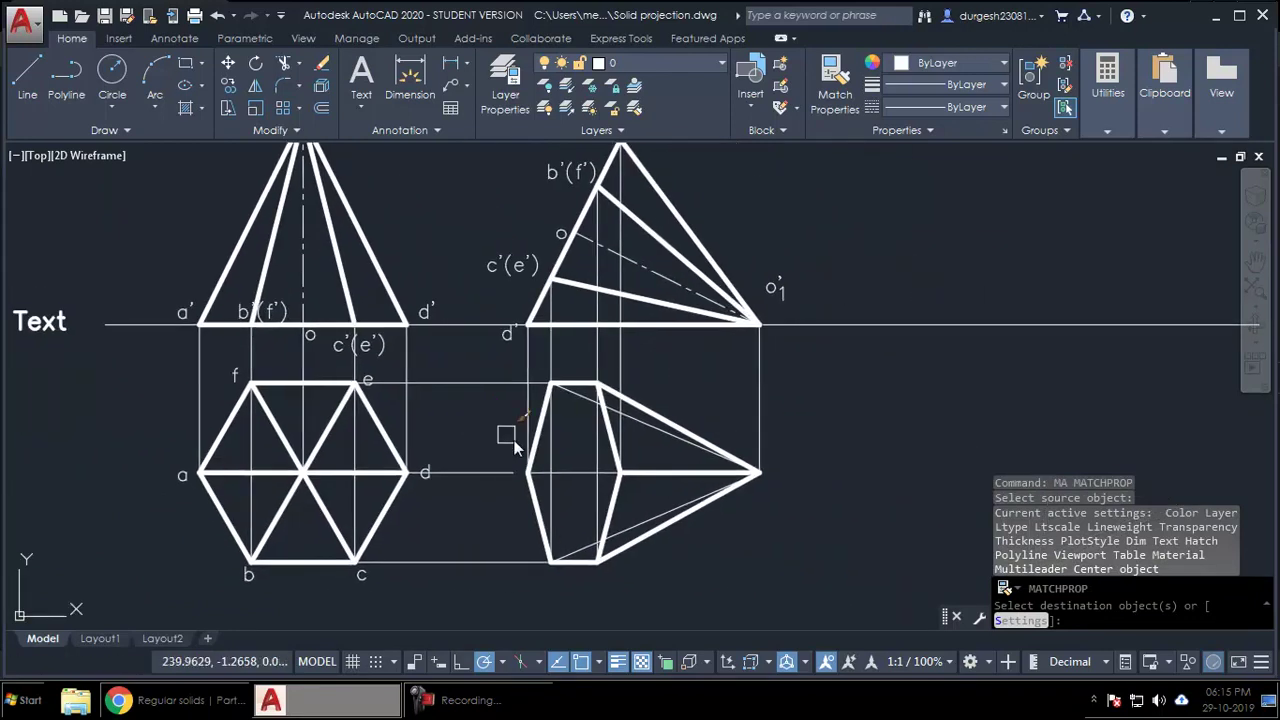
{"action": "left_click", "coordinate": [571, 474]}
{"action": "left_click", "coordinate": [640, 425]}
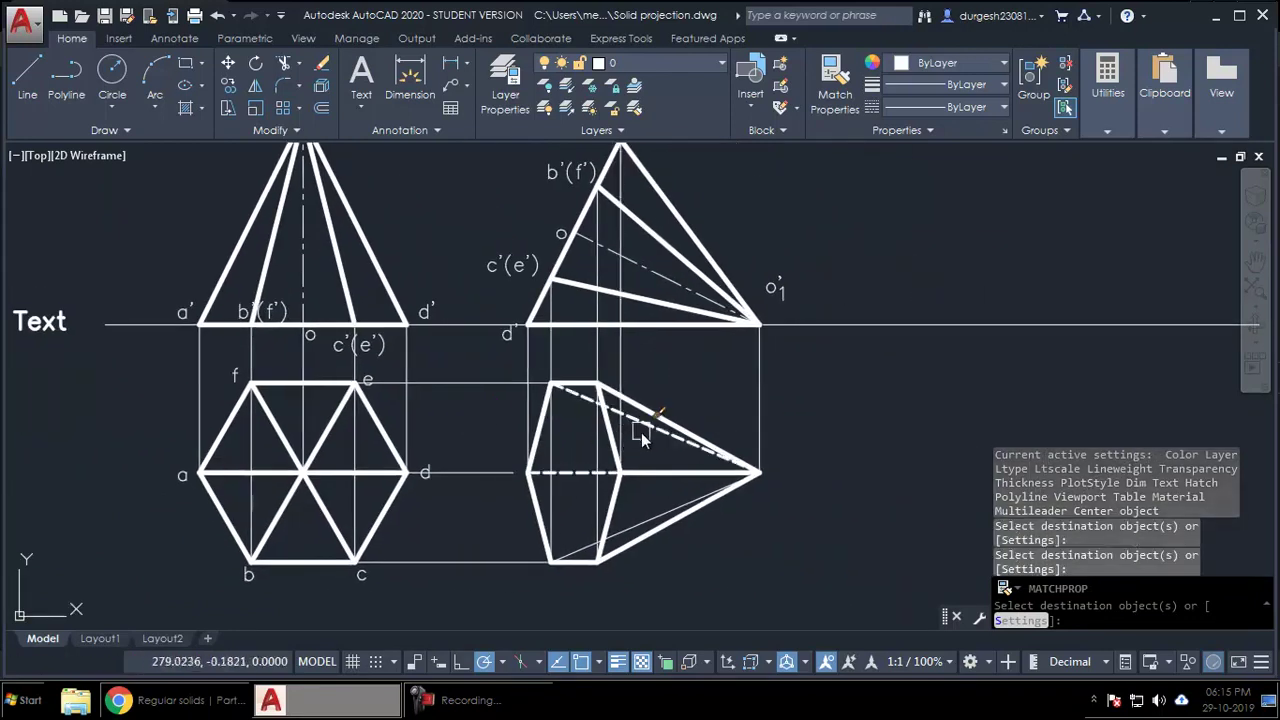
{"action": "left_click", "coordinate": [636, 526]}
{"action": "mouse_move", "coordinate": [777, 457]}
{"action": "middle_mouse_down"}
{"action": "mouse_move", "coordinate": [720, 542]}
{"action": "mouse_move", "coordinate": [686, 514]}
{"action": "middle_mouse_up"}
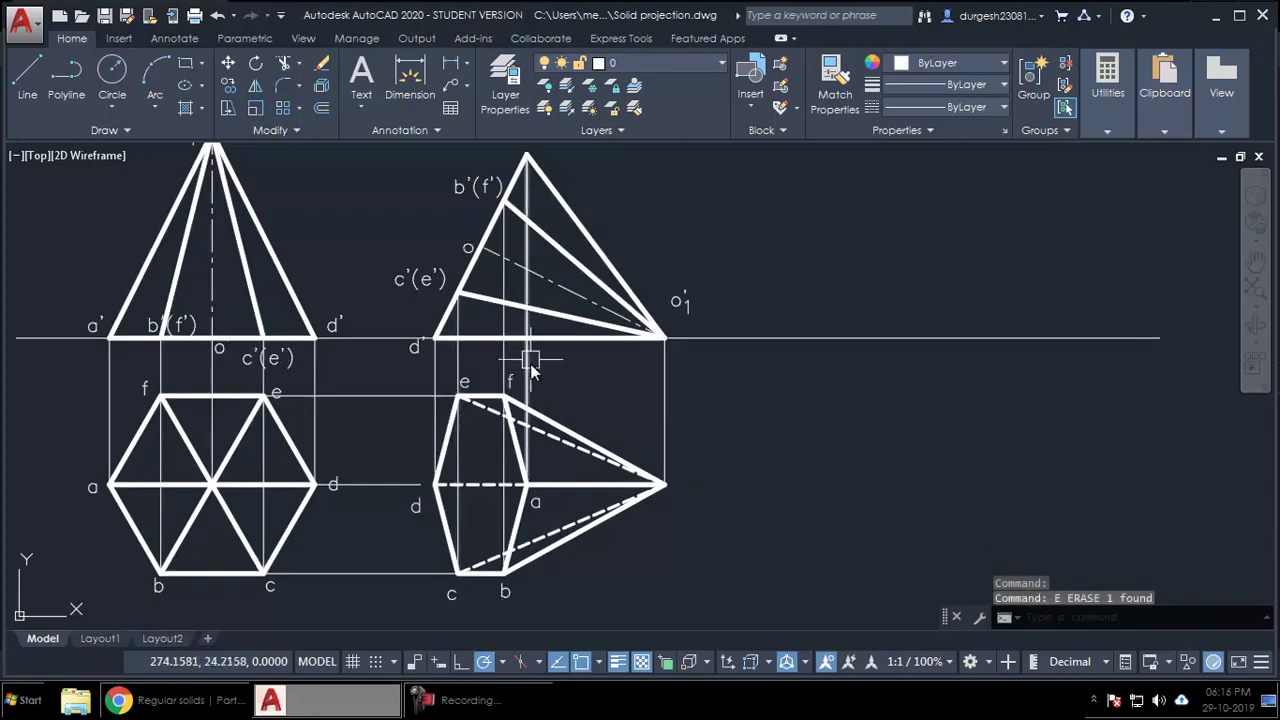
{"action": "middle_click_drag", "start_coordinate": [543, 357], "coordinate": [656, 448]}
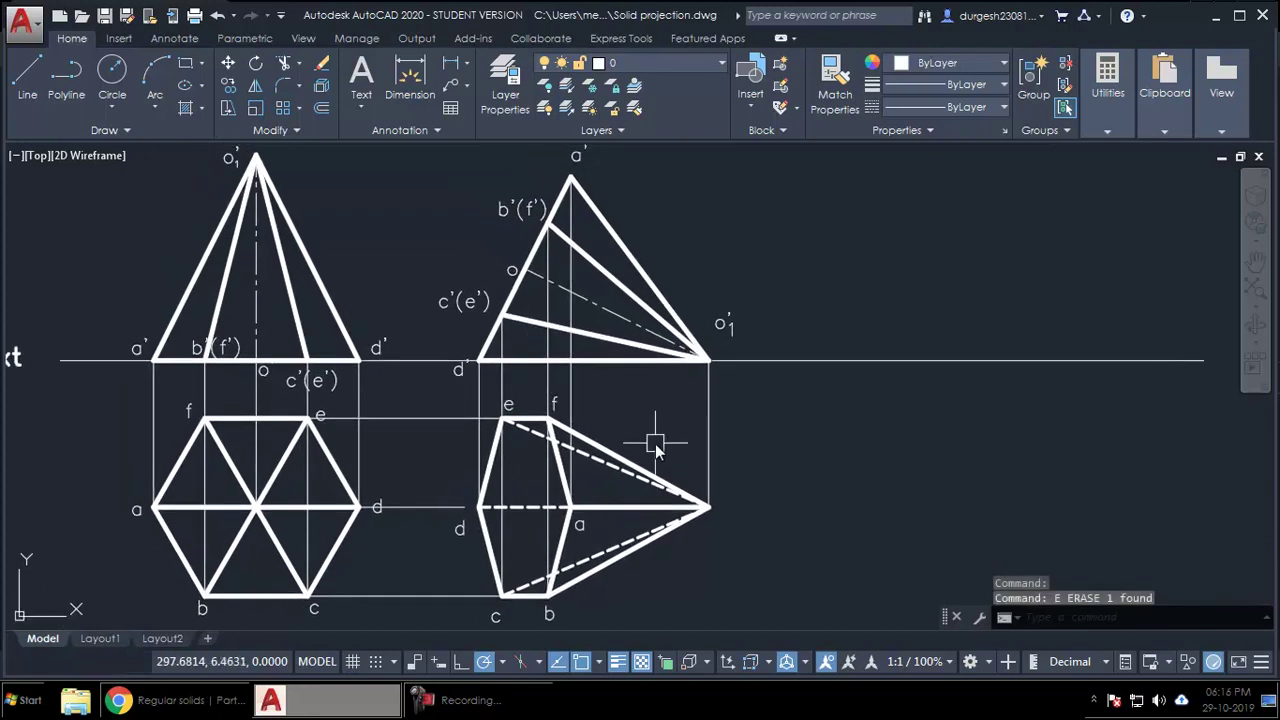
Turn on Clean Screen and bring the new top view closer.
{"action": "key", "text": "ctrl+0"}
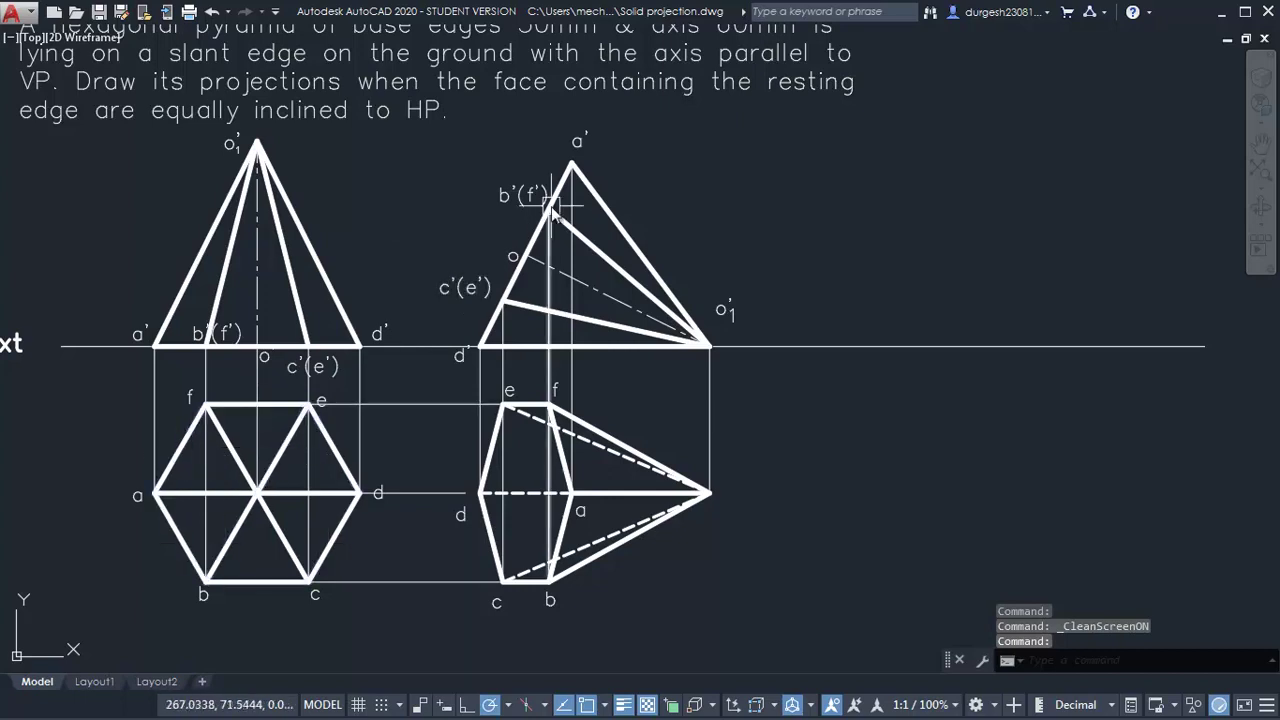
{"action": "scroll", "coordinate": [535, 470], "scroll_direction": "up", "scroll_amount": 2}
{"action": "middle_click_drag", "start_coordinate": [652, 498], "coordinate": [545, 465]}
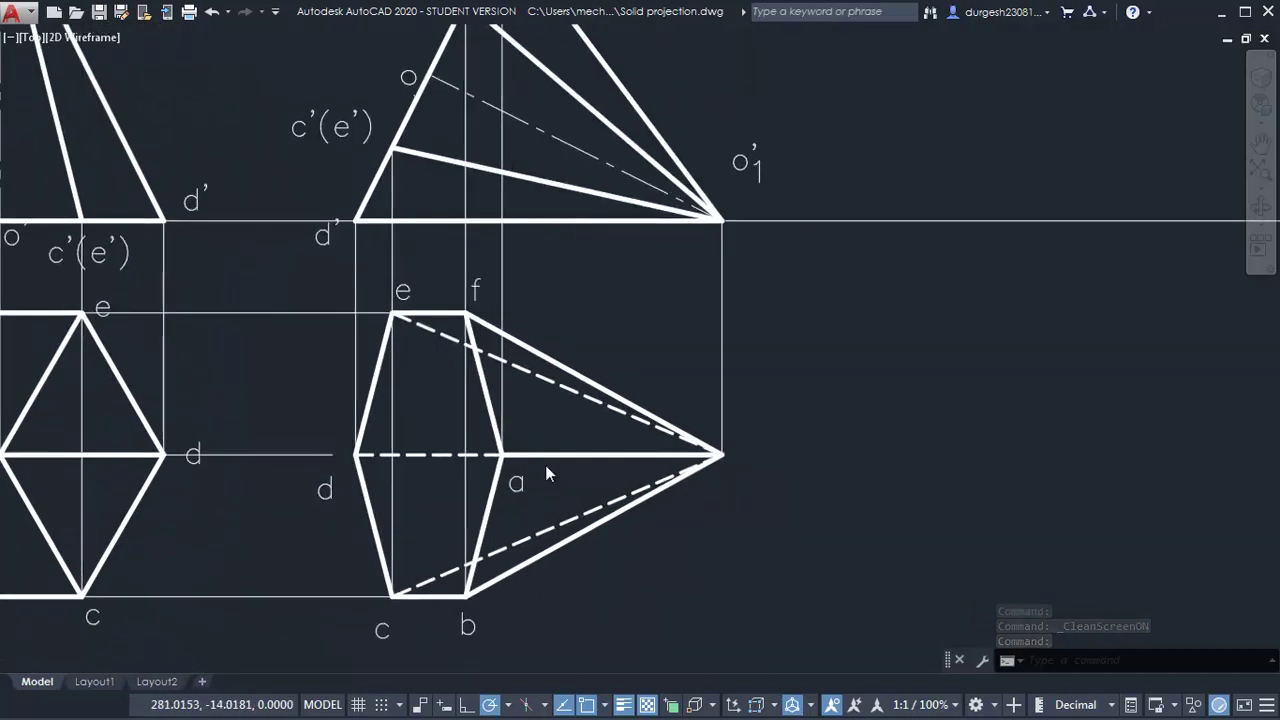
{"action": "scroll", "coordinate": [534, 386], "scroll_direction": "down", "scroll_amount": 3}
{"action": "scroll", "coordinate": [614, 334], "scroll_direction": "up", "scroll_amount": 4}
Paste a copy of the o'1 label at the apex and edit it to o1.
{"action": "left_click_drag", "start_coordinate": [554, 320], "coordinate": [643, 414]}
{"action": "middle_click_drag", "start_coordinate": [643, 414], "coordinate": [606, 469]}
{"action": "key", "text": "ctrl+v"}
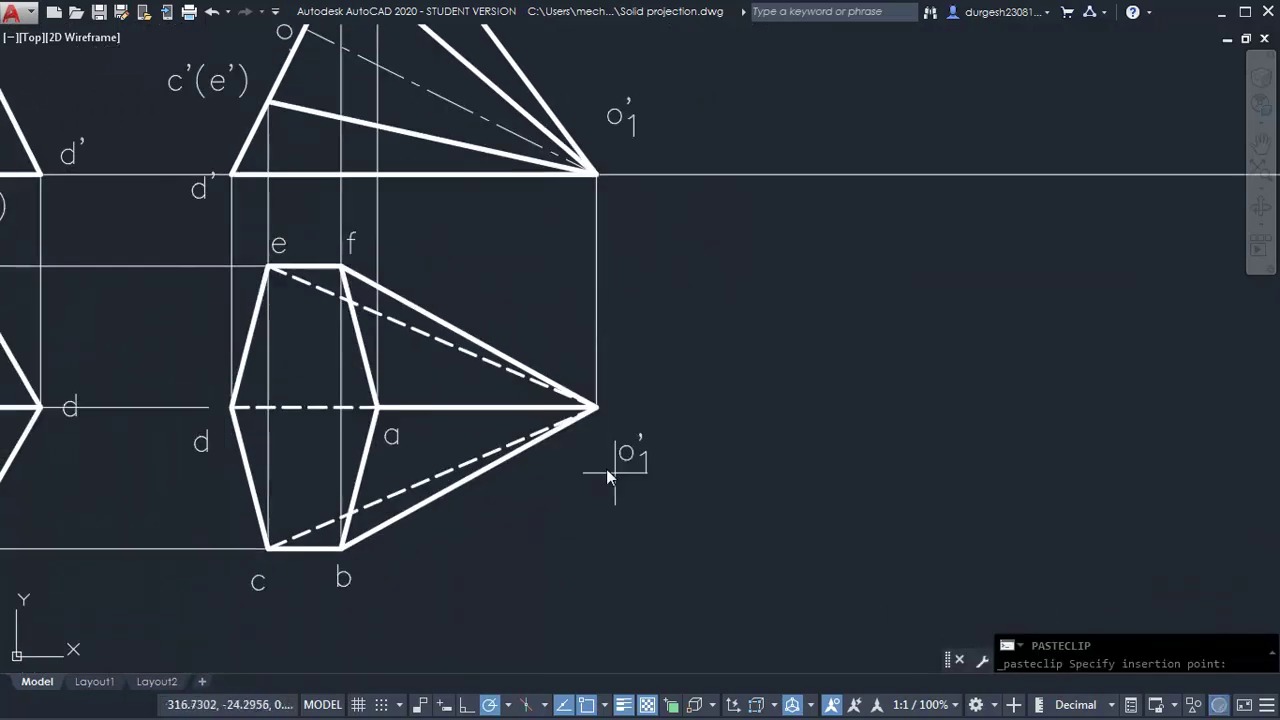
{"action": "scroll", "coordinate": [623, 429], "scroll_direction": "up", "scroll_amount": 2}
{"action": "left_click", "coordinate": [600, 420]}
{"action": "double_click", "coordinate": [585, 400]}
{"action": "type", "text": "o1"}
{"action": "key", "text": "Return"}
Paste a label at the hexagon centre and erase its apostrophe, leaving o.
{"action": "scroll", "coordinate": [703, 466], "scroll_direction": "down", "scroll_amount": 2}
{"action": "middle_click_drag", "start_coordinate": [703, 466], "coordinate": [760, 500]}
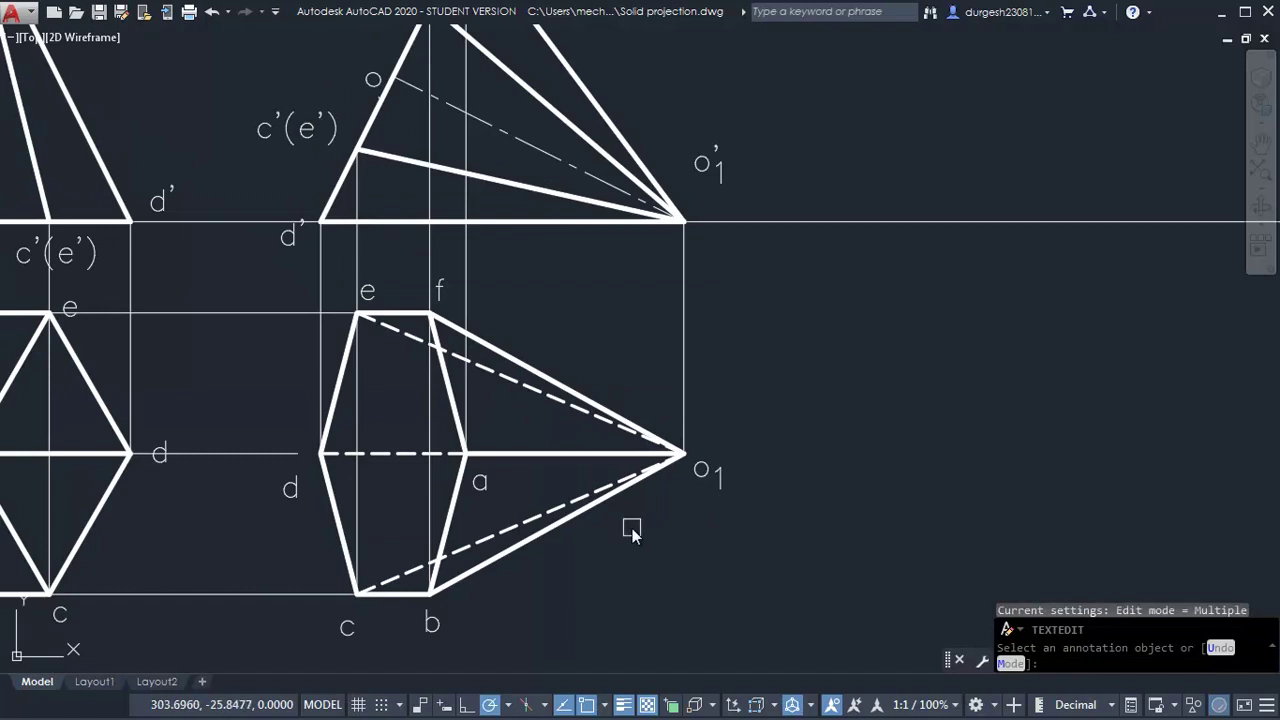
{"action": "key", "text": "ctrl+v"}
{"action": "left_click", "coordinate": [380, 500]}
{"action": "type", "text": "e"}
{"action": "key", "text": "Return"}
{"action": "left_click", "coordinate": [410, 537]}
{"action": "left_click", "coordinate": [395, 485]}
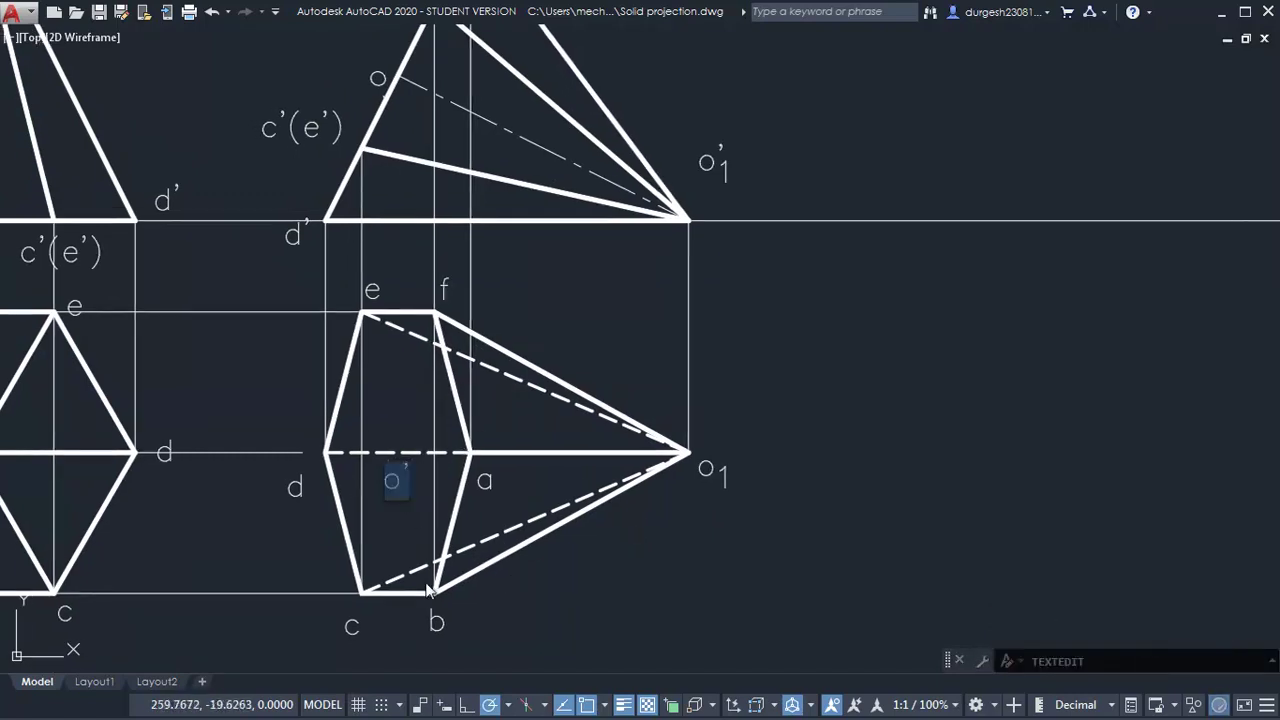
{"action": "key", "text": "Return"}
{"action": "type", "text": "ed"}
{"action": "key", "text": "Return"}
{"action": "scroll", "coordinate": [520, 541], "scroll_direction": "down", "scroll_amount": 2}
{"action": "key", "text": "Escape"}
{"action": "scroll", "coordinate": [640, 520], "scroll_direction": "down", "scroll_amount": 3}
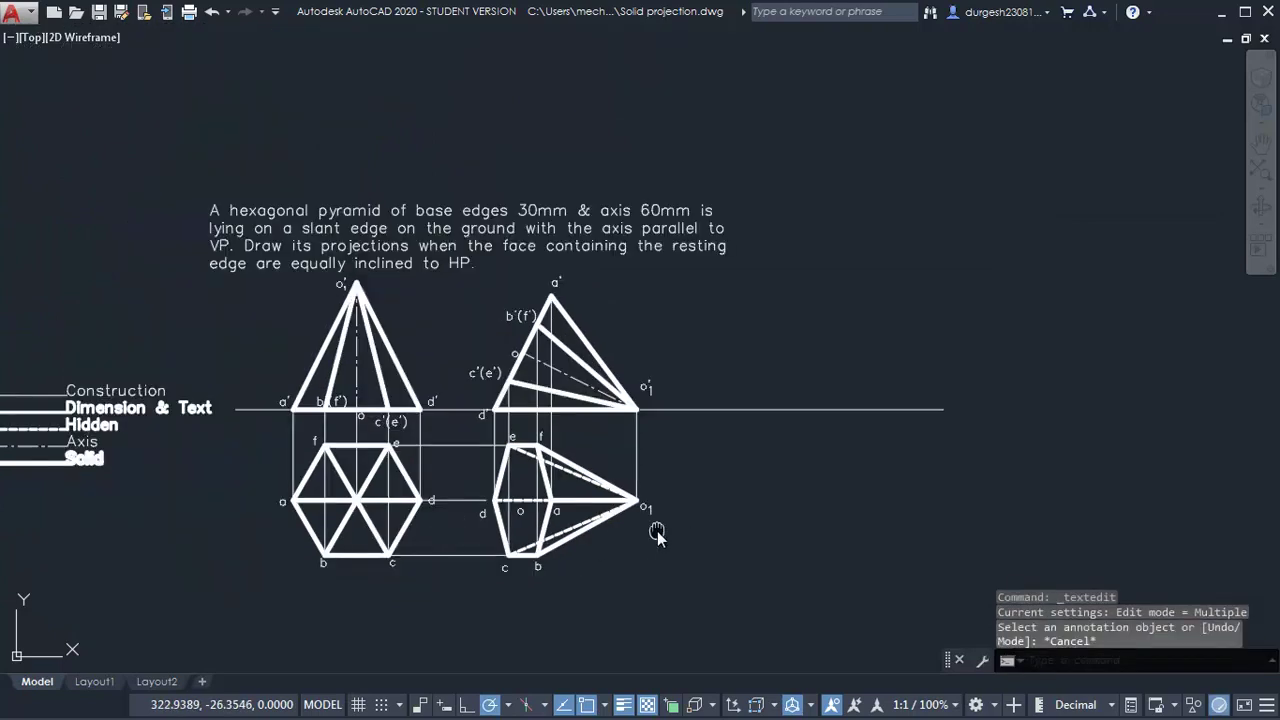
{"action": "scroll", "coordinate": [622, 522], "scroll_direction": "up", "scroll_amount": 3}
{"action": "scroll", "coordinate": [688, 508], "scroll_direction": "down", "scroll_amount": 2}
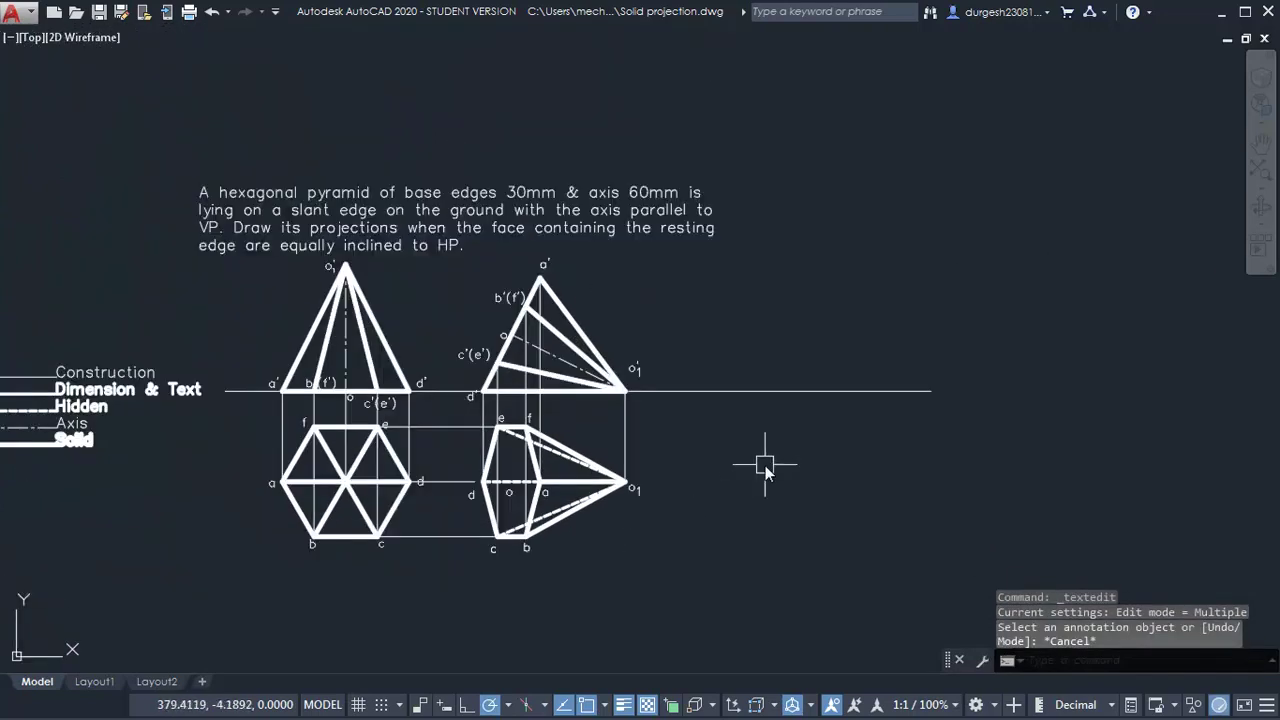
Shorten the XY reference line's right end with STRETCH.
{"action": "type", "text": "s"}
{"action": "key", "text": "Return"}
{"action": "left_click", "coordinate": [1000, 336]}
{"action": "left_click", "coordinate": [905, 430]}
{"action": "key", "text": "Return"}
{"action": "left_click", "coordinate": [946, 428]}
{"action": "left_click", "coordinate": [692, 429]}
{"action": "middle_click_drag", "start_coordinate": [692, 429], "coordinate": [746, 434]}
In Onshape, orbit the two pyramid solids and set an isometric view.
{"action": "key", "text": "alt+Tab"}
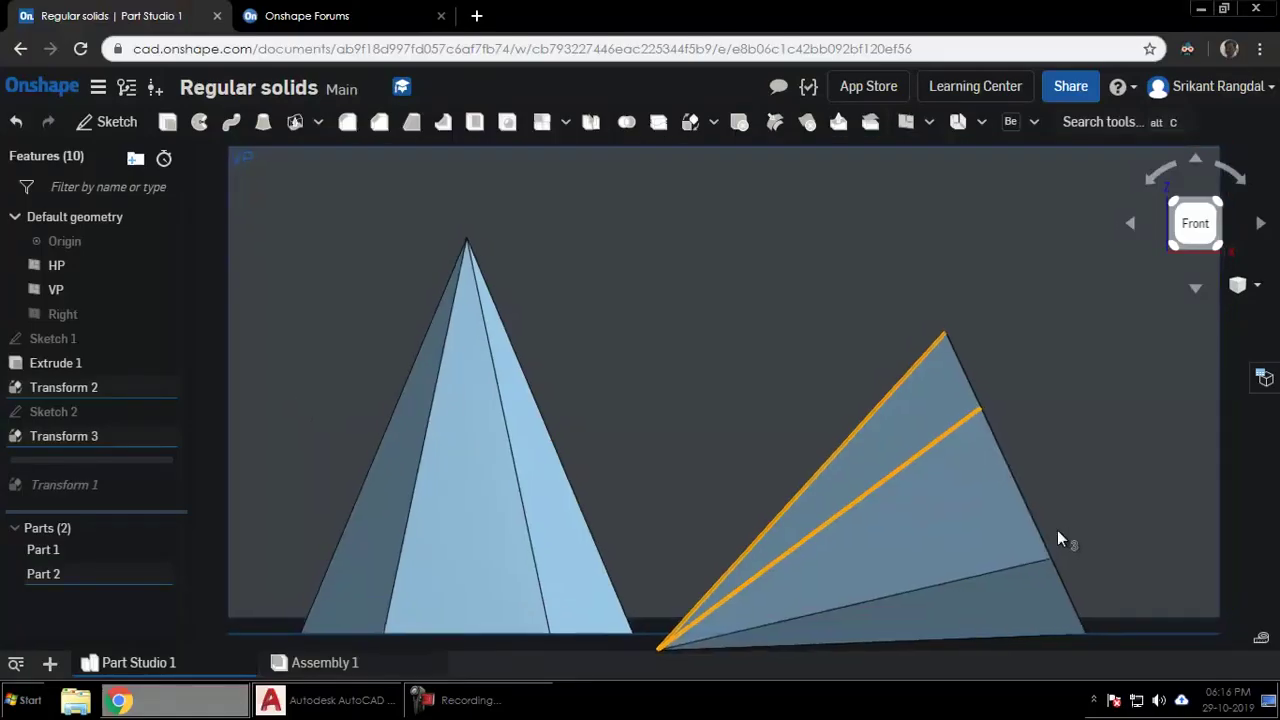
{"action": "right_click_drag", "start_coordinate": [1066, 540], "coordinate": [929, 557]}
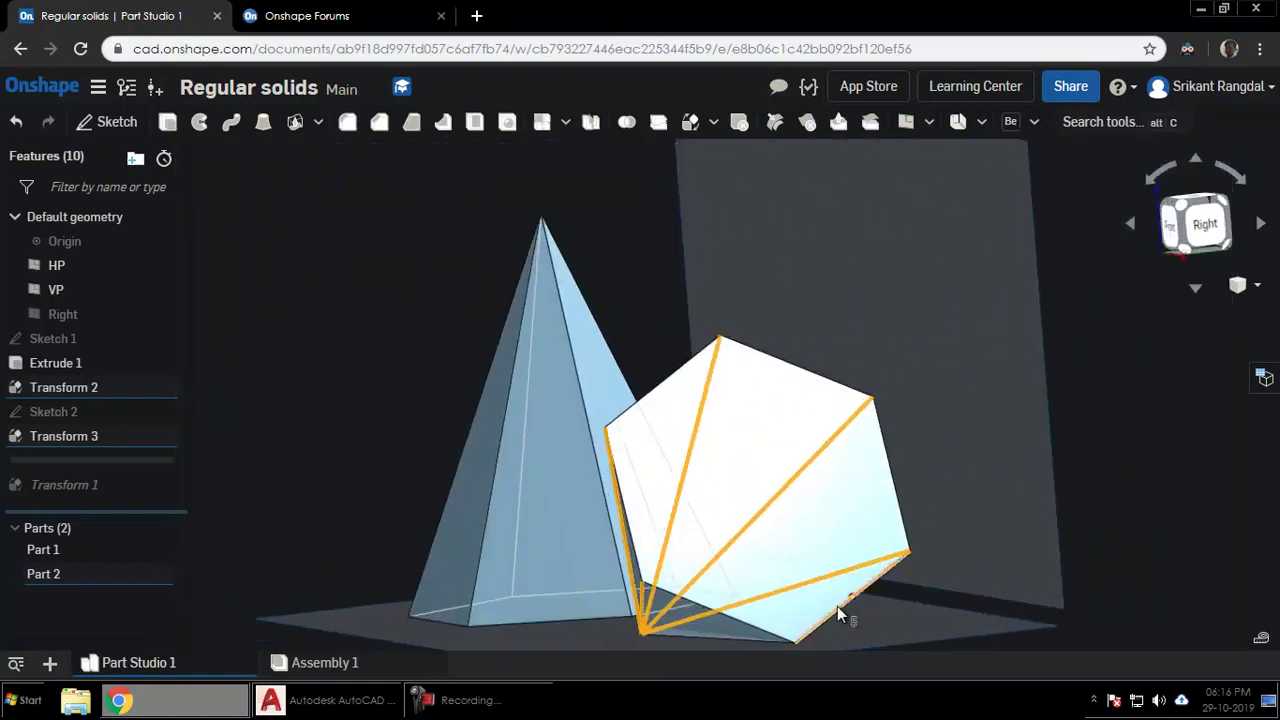
{"action": "right_click_drag", "start_coordinate": [755, 630], "coordinate": [826, 597]}
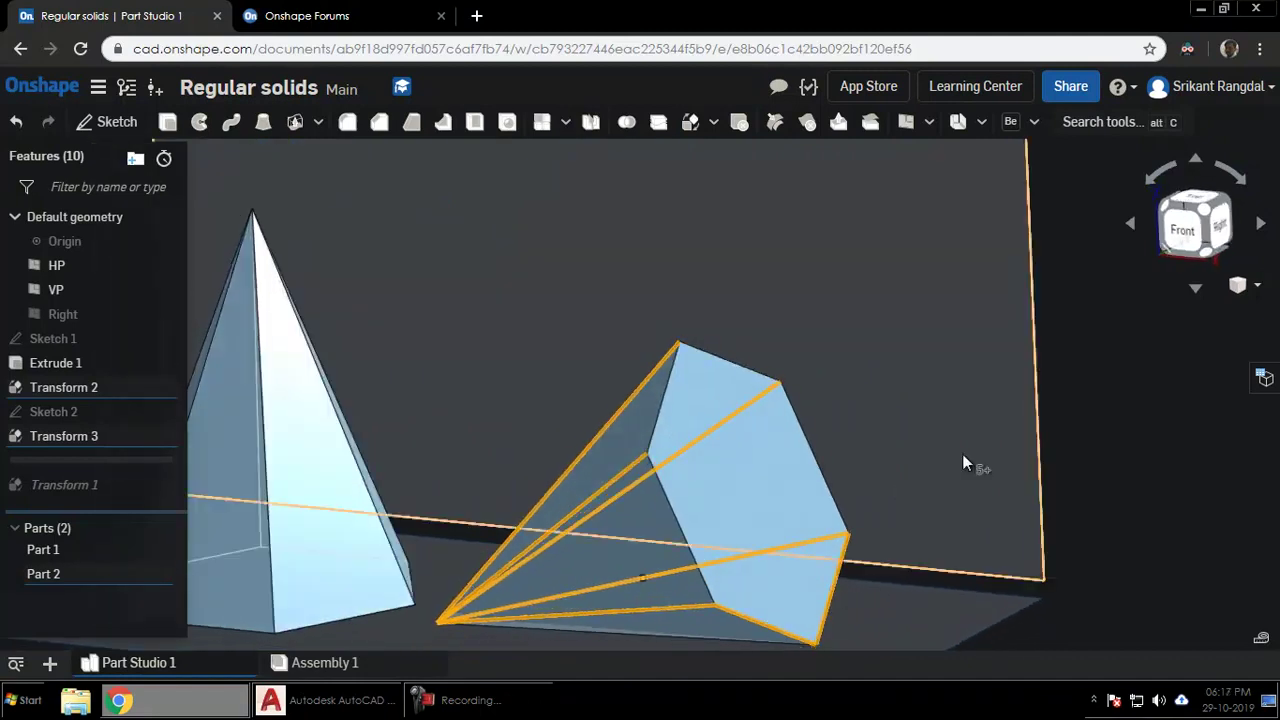
{"action": "right_click_drag", "start_coordinate": [700, 477], "coordinate": [780, 450]}
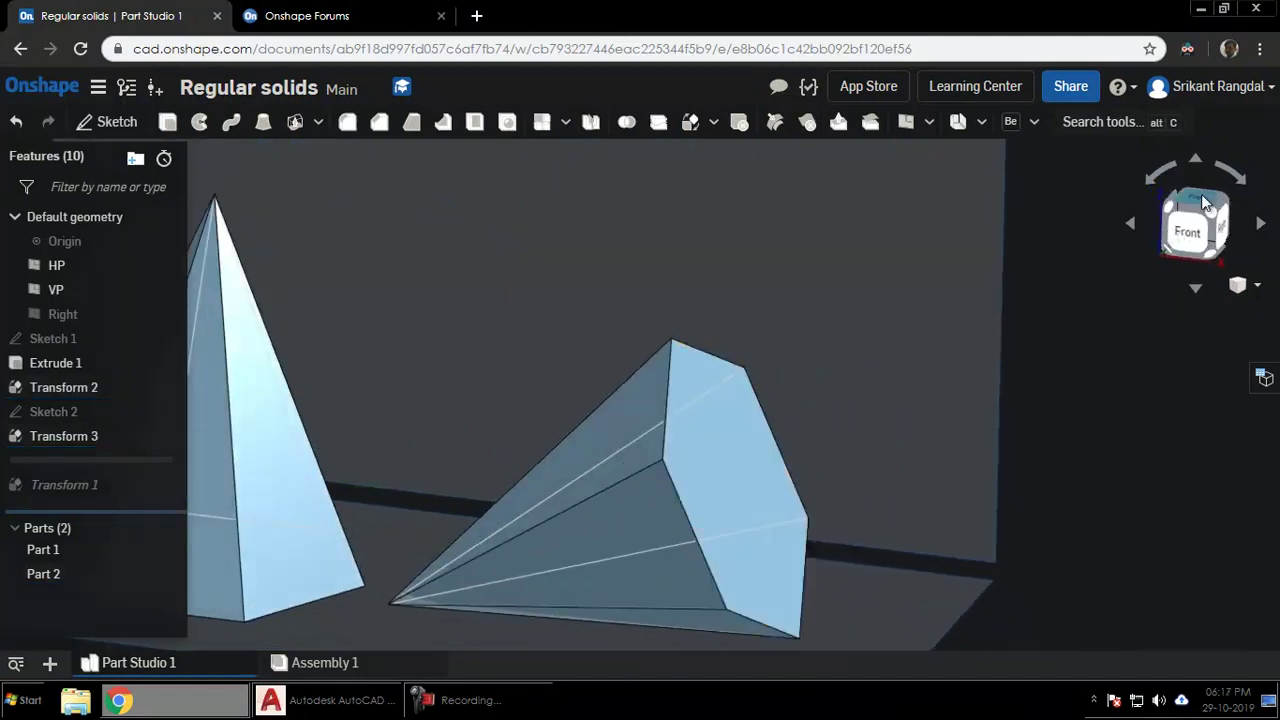
{"action": "left_click", "coordinate": [1214, 220]}
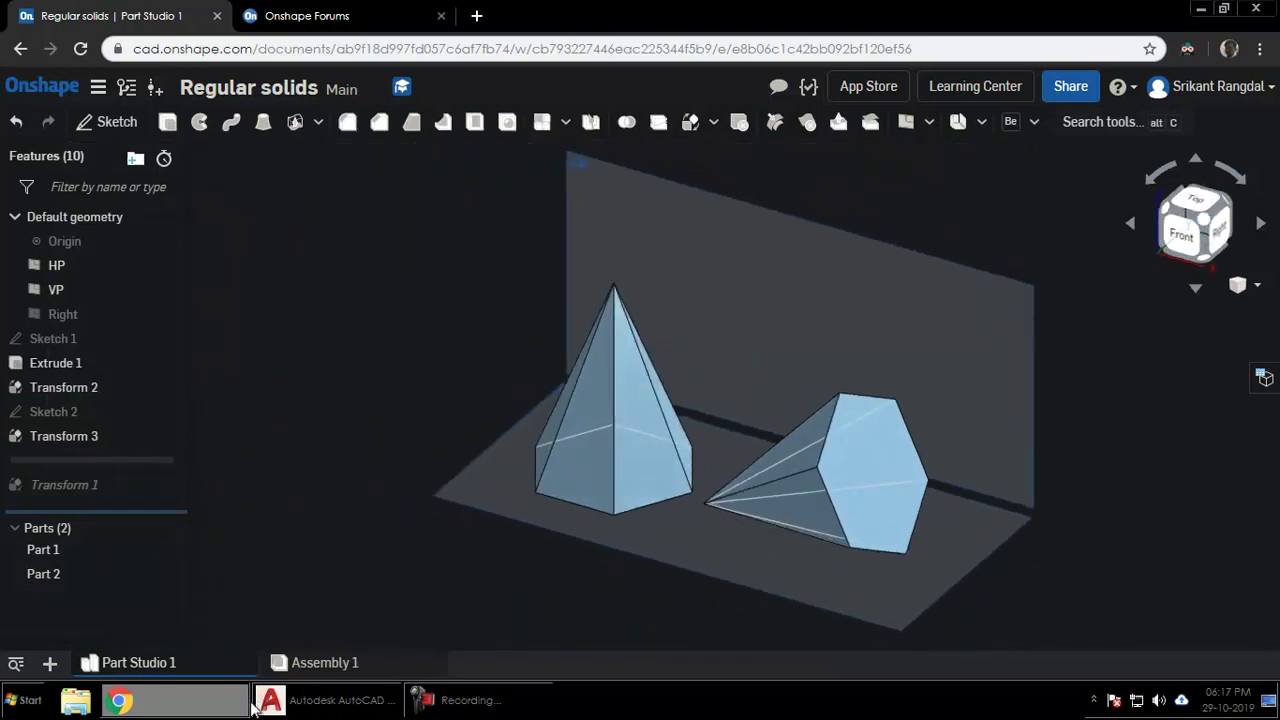
Return to AutoCAD and zoom out to the whole labelled drawing.
{"action": "left_click", "coordinate": [270, 700]}
{"action": "scroll", "coordinate": [698, 422], "scroll_direction": "down", "scroll_amount": 1}
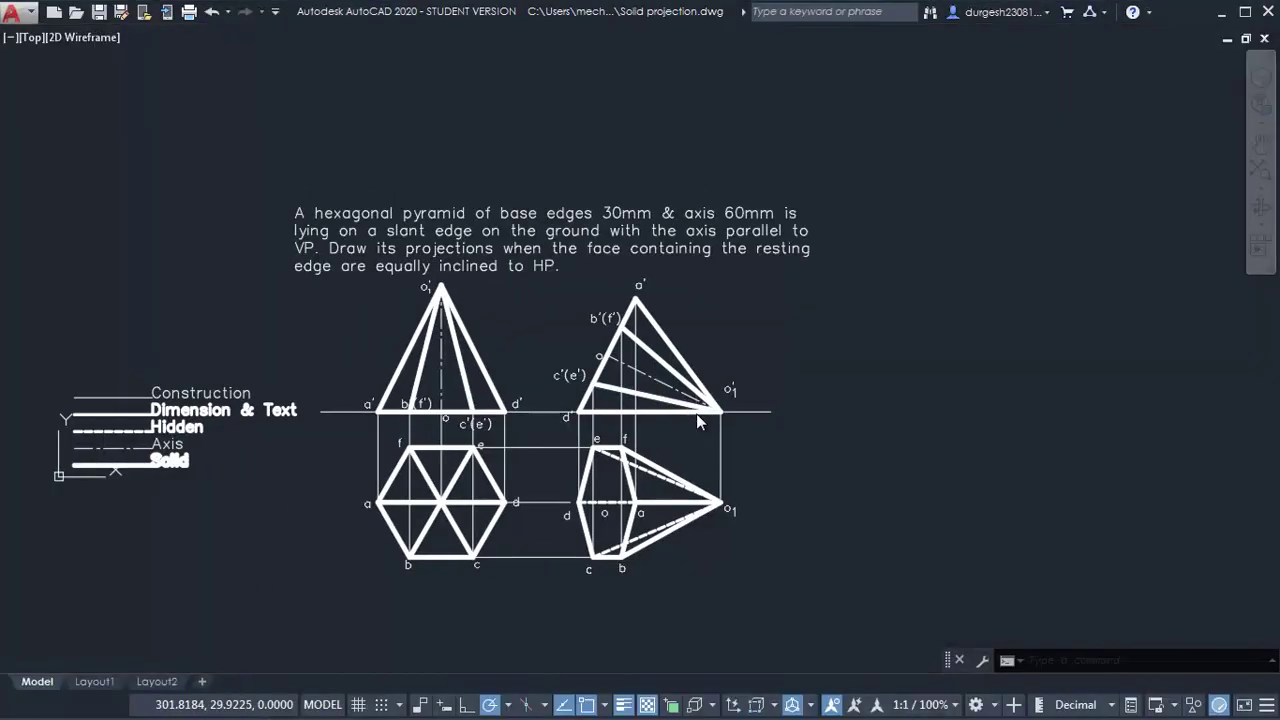